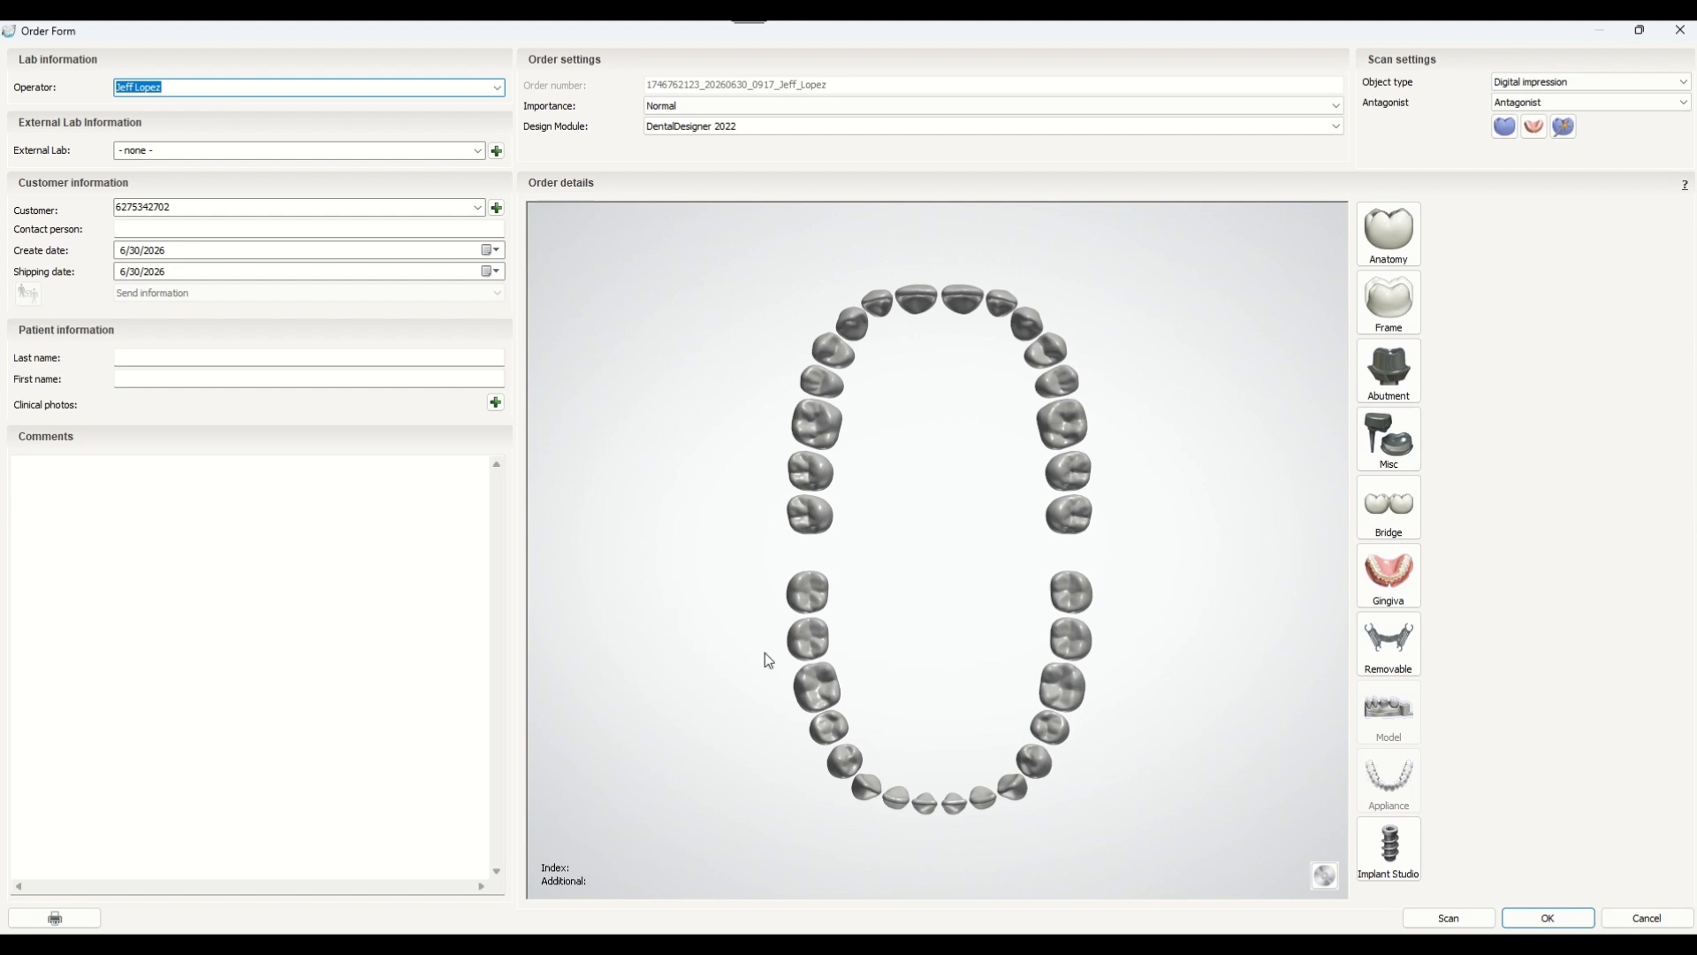
# Select the lower arch teeth 18 to 31 and assign them the Gingiva indication.
pyautogui.moveTo(803, 648); pyautogui.dragTo(1062, 646)
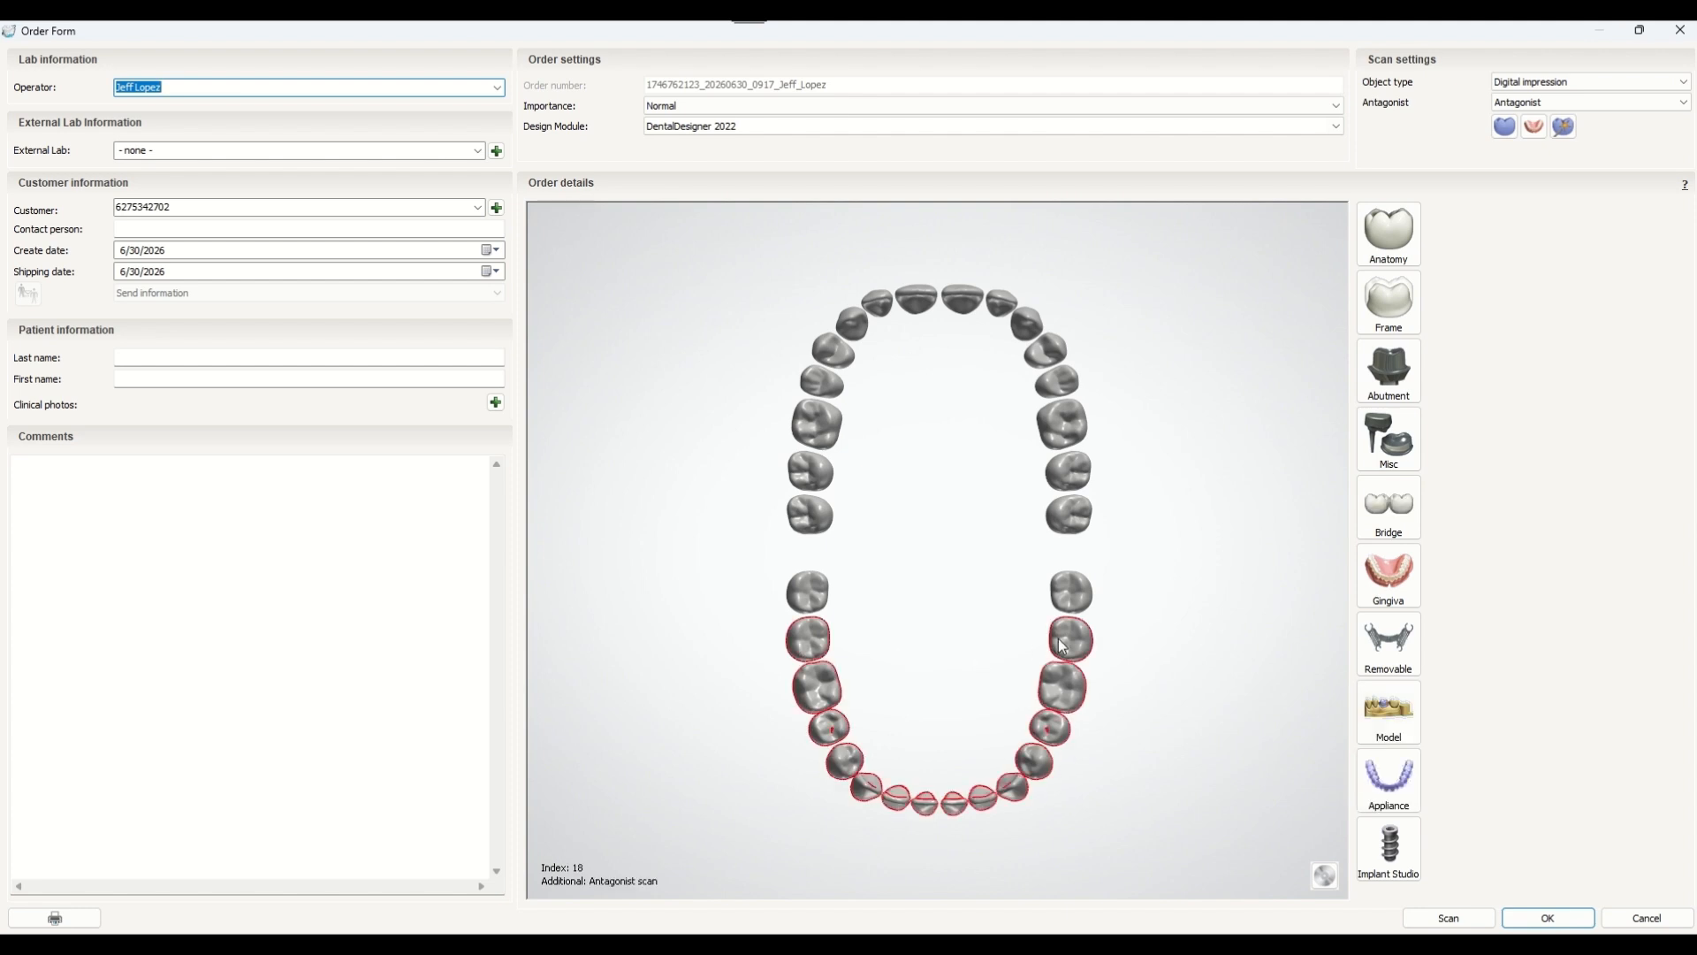
pyautogui.click(1369, 567)
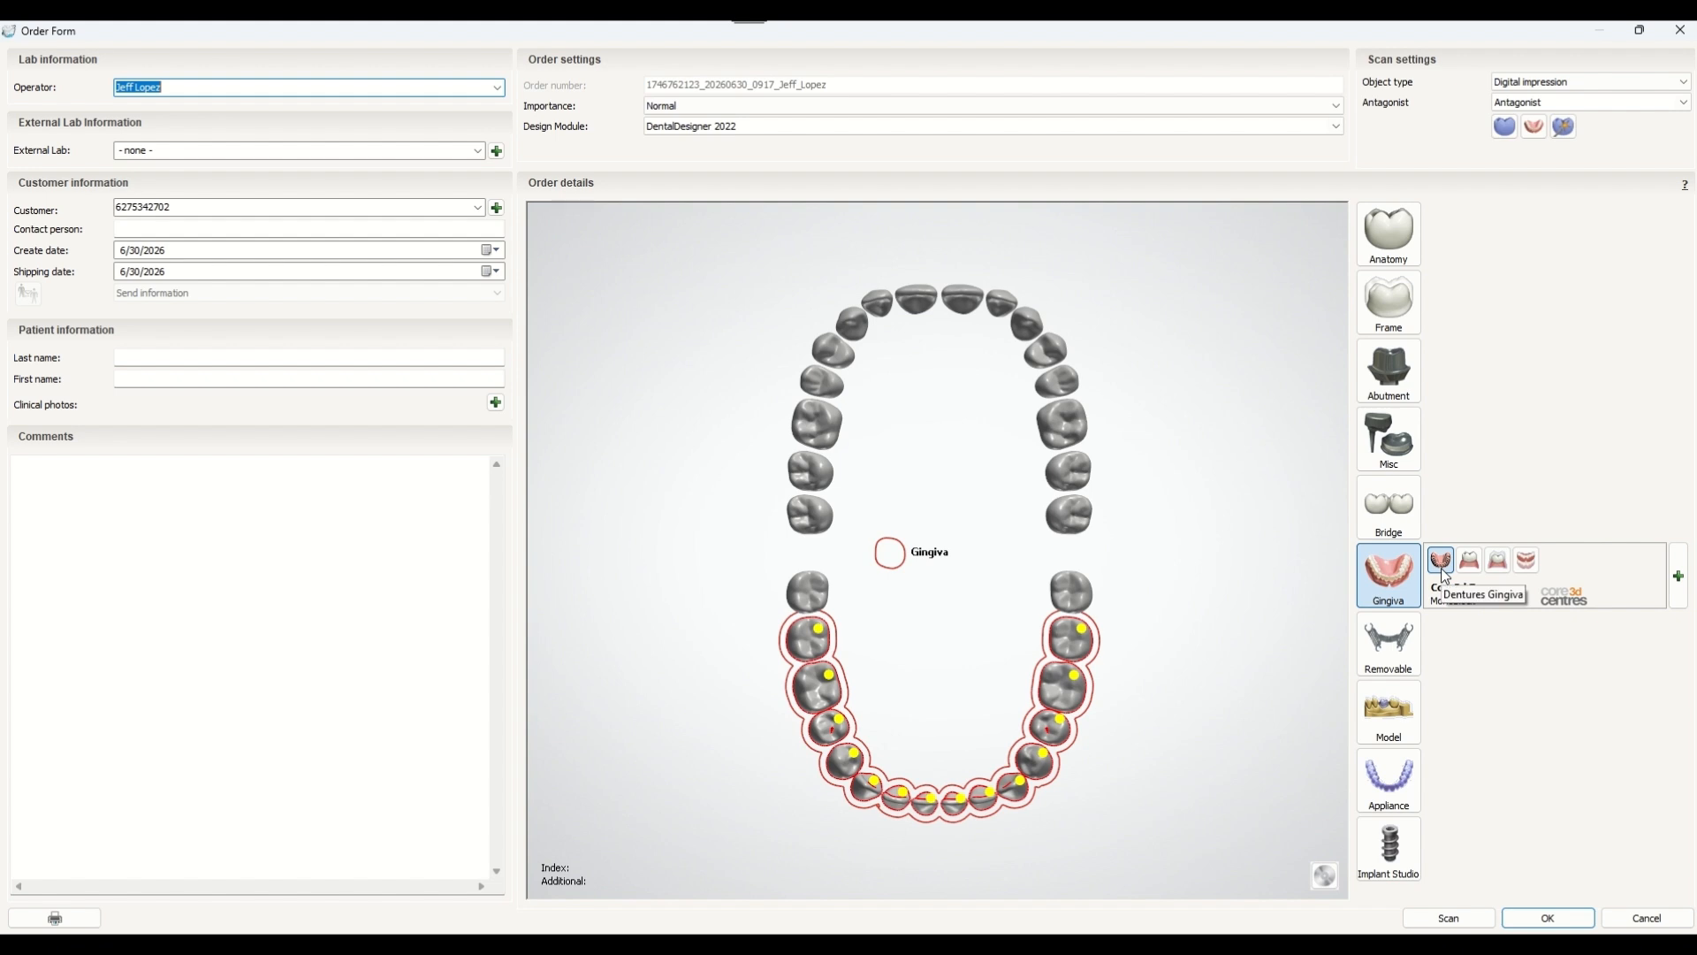
# Set the gingiva material to PMMA and its type to Base with artificial teeth (manual reduction).
pyautogui.click(1676, 594)
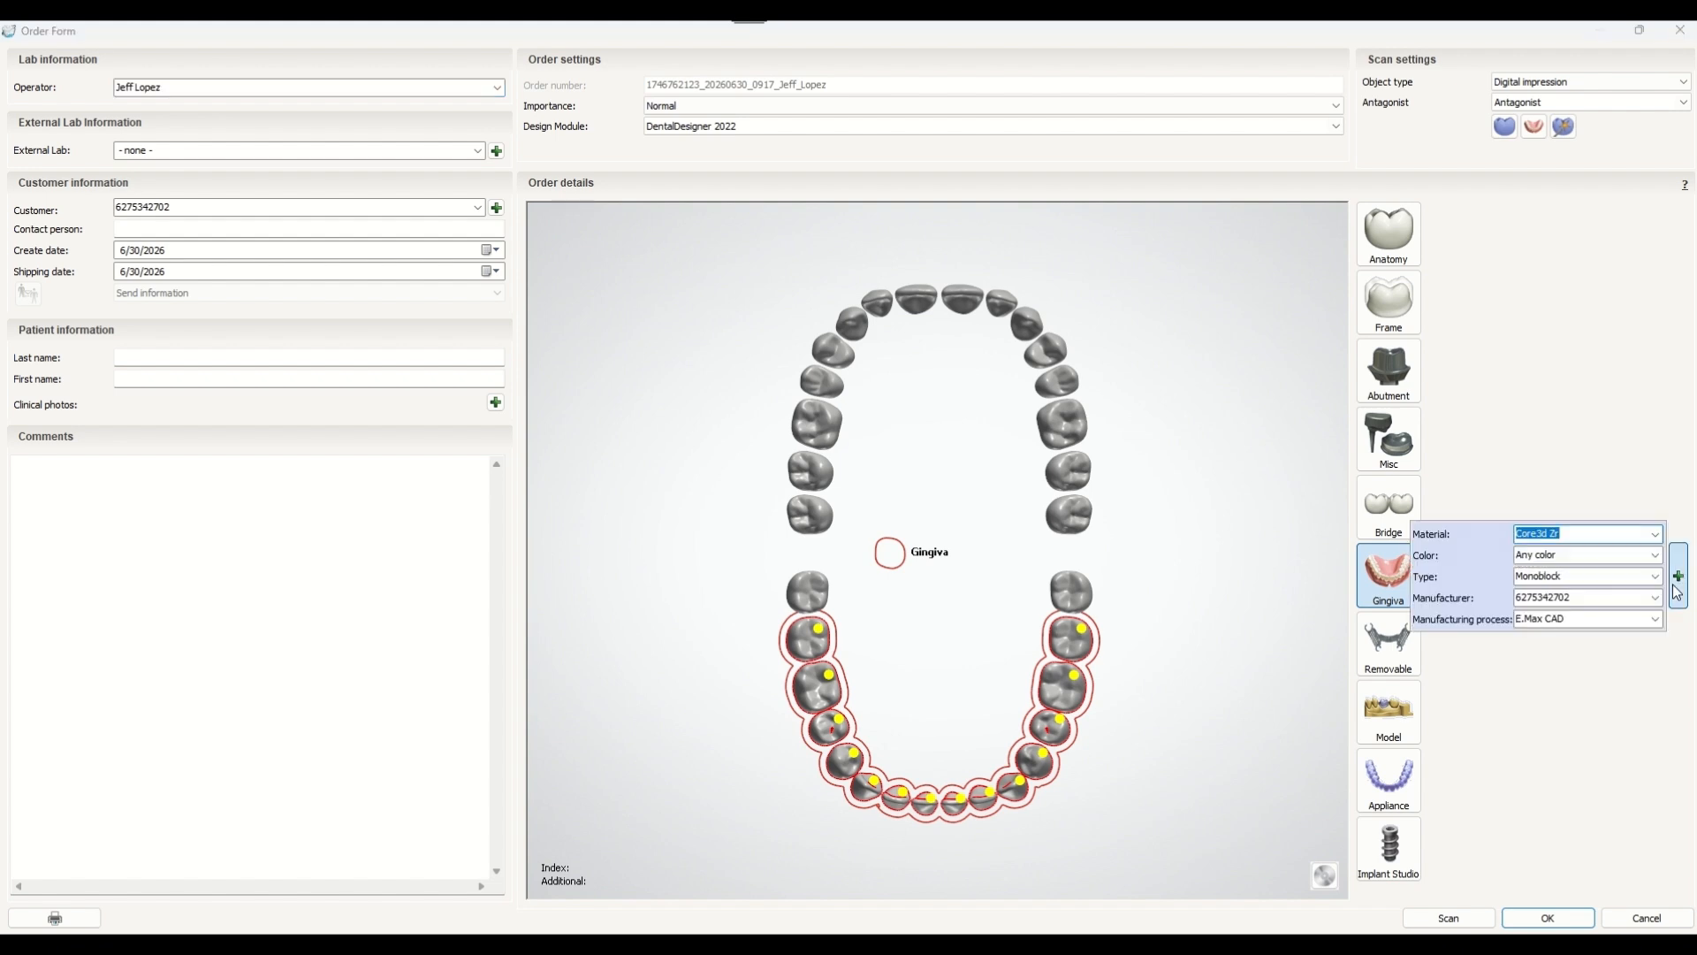
pyautogui.write('pmma')
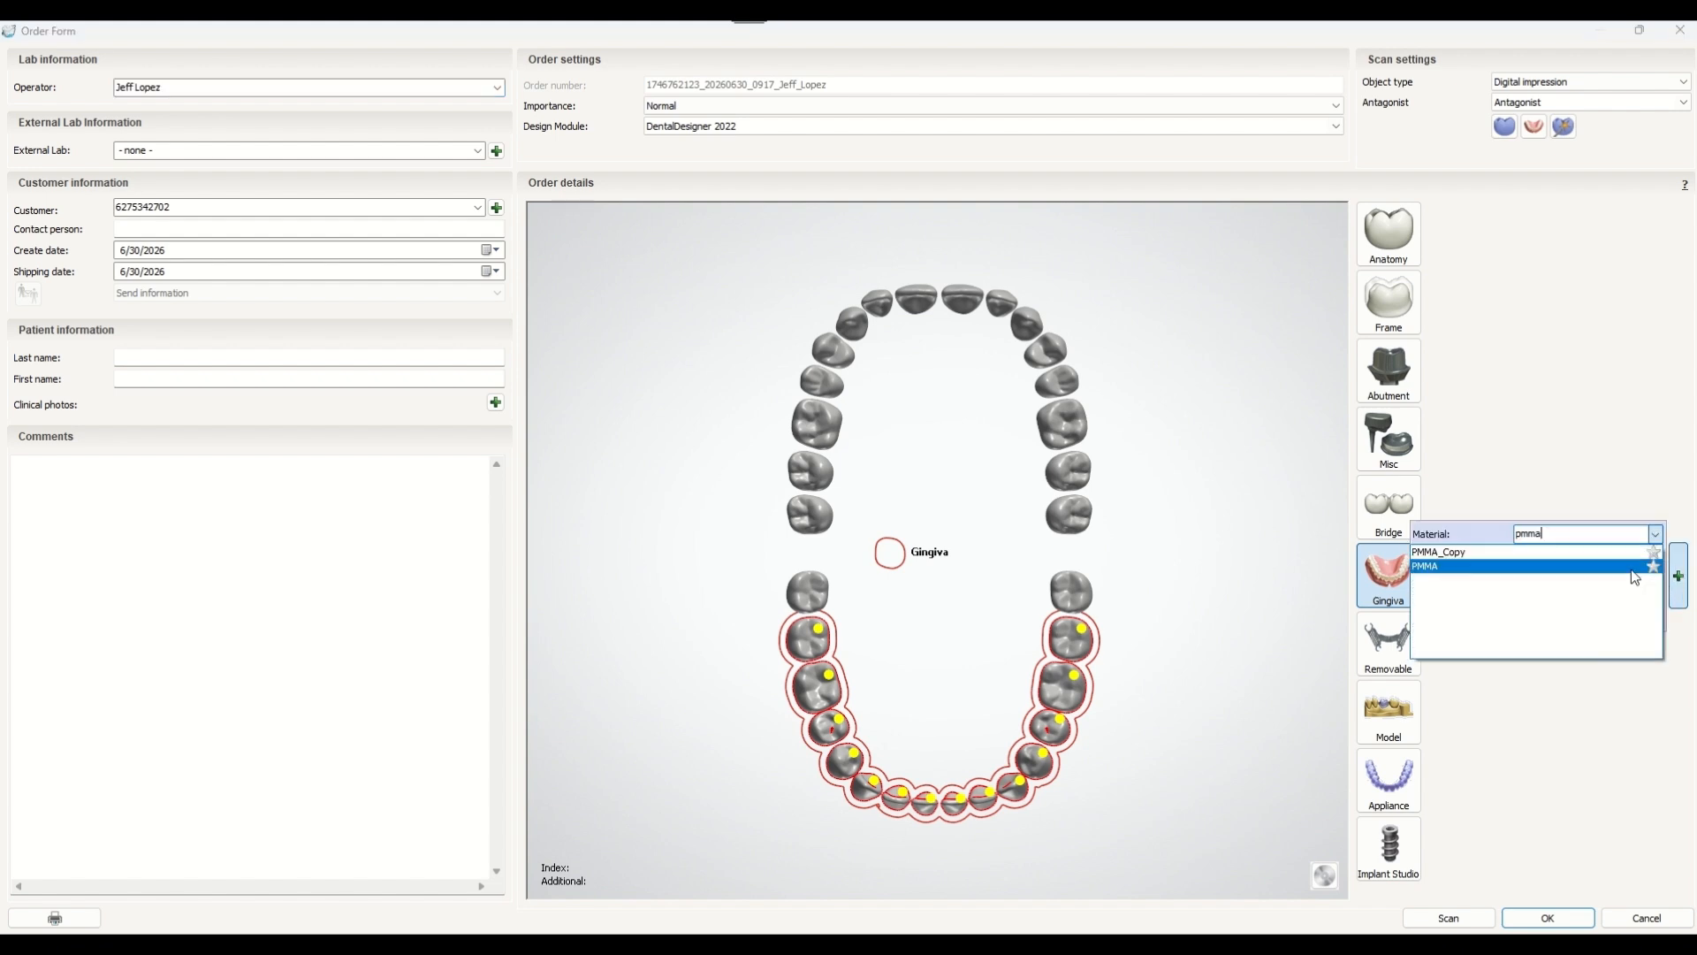
pyautogui.click(1634, 567)
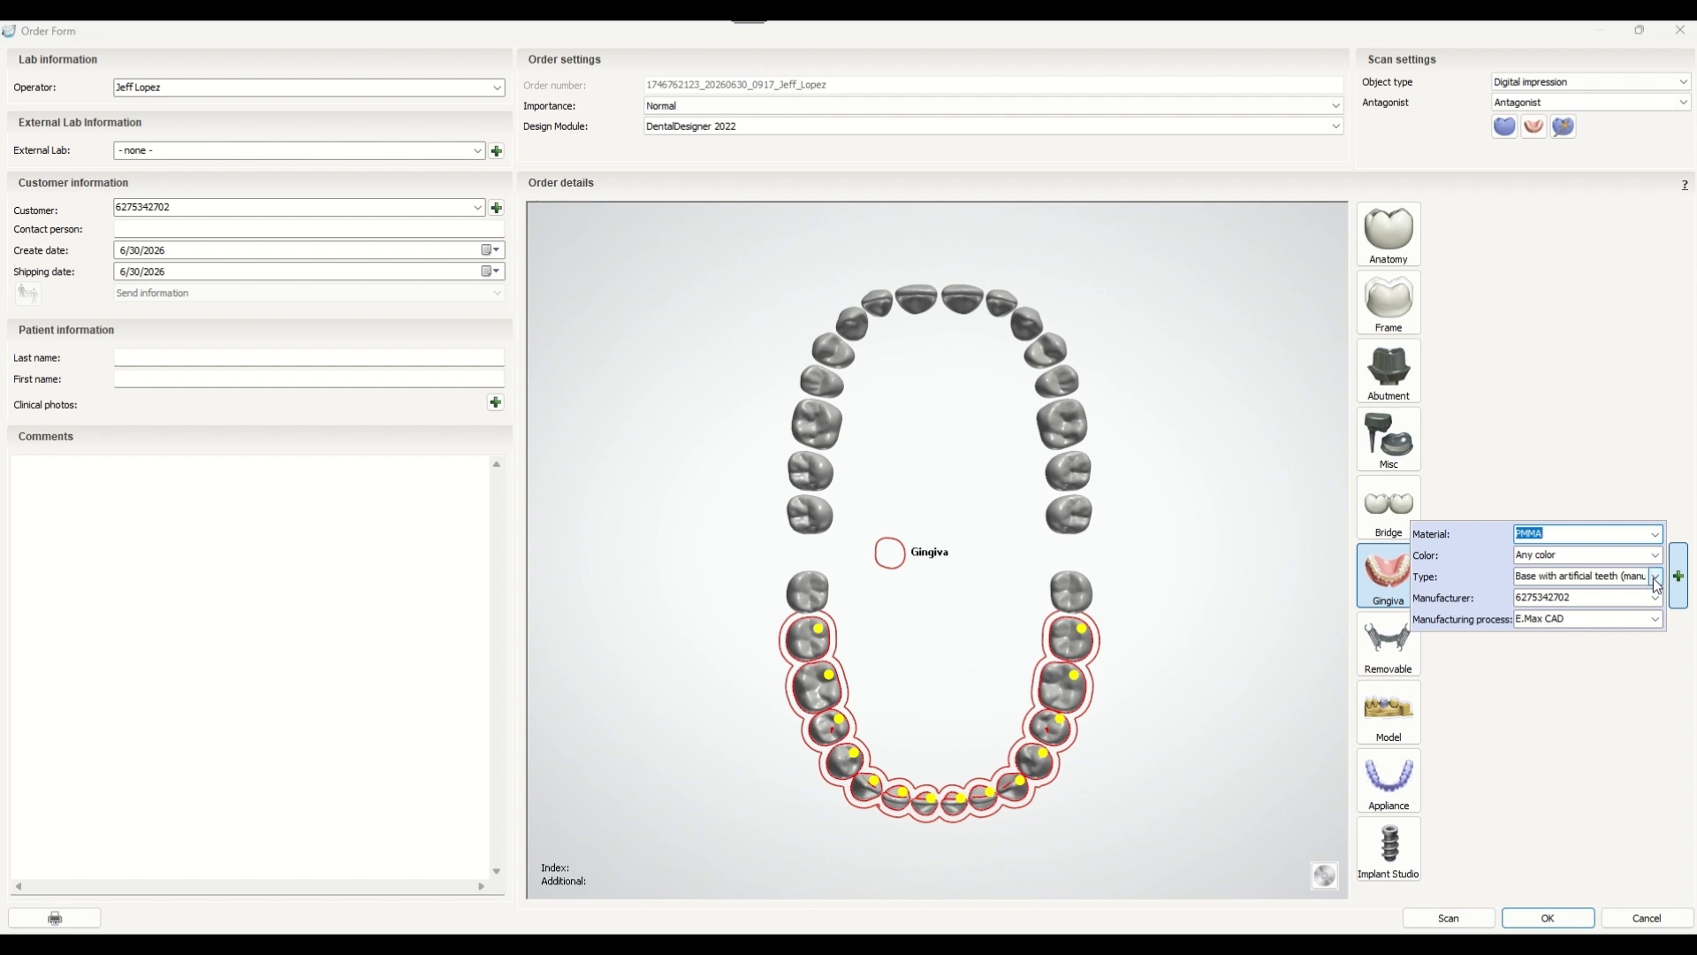
pyautogui.click(1656, 576)
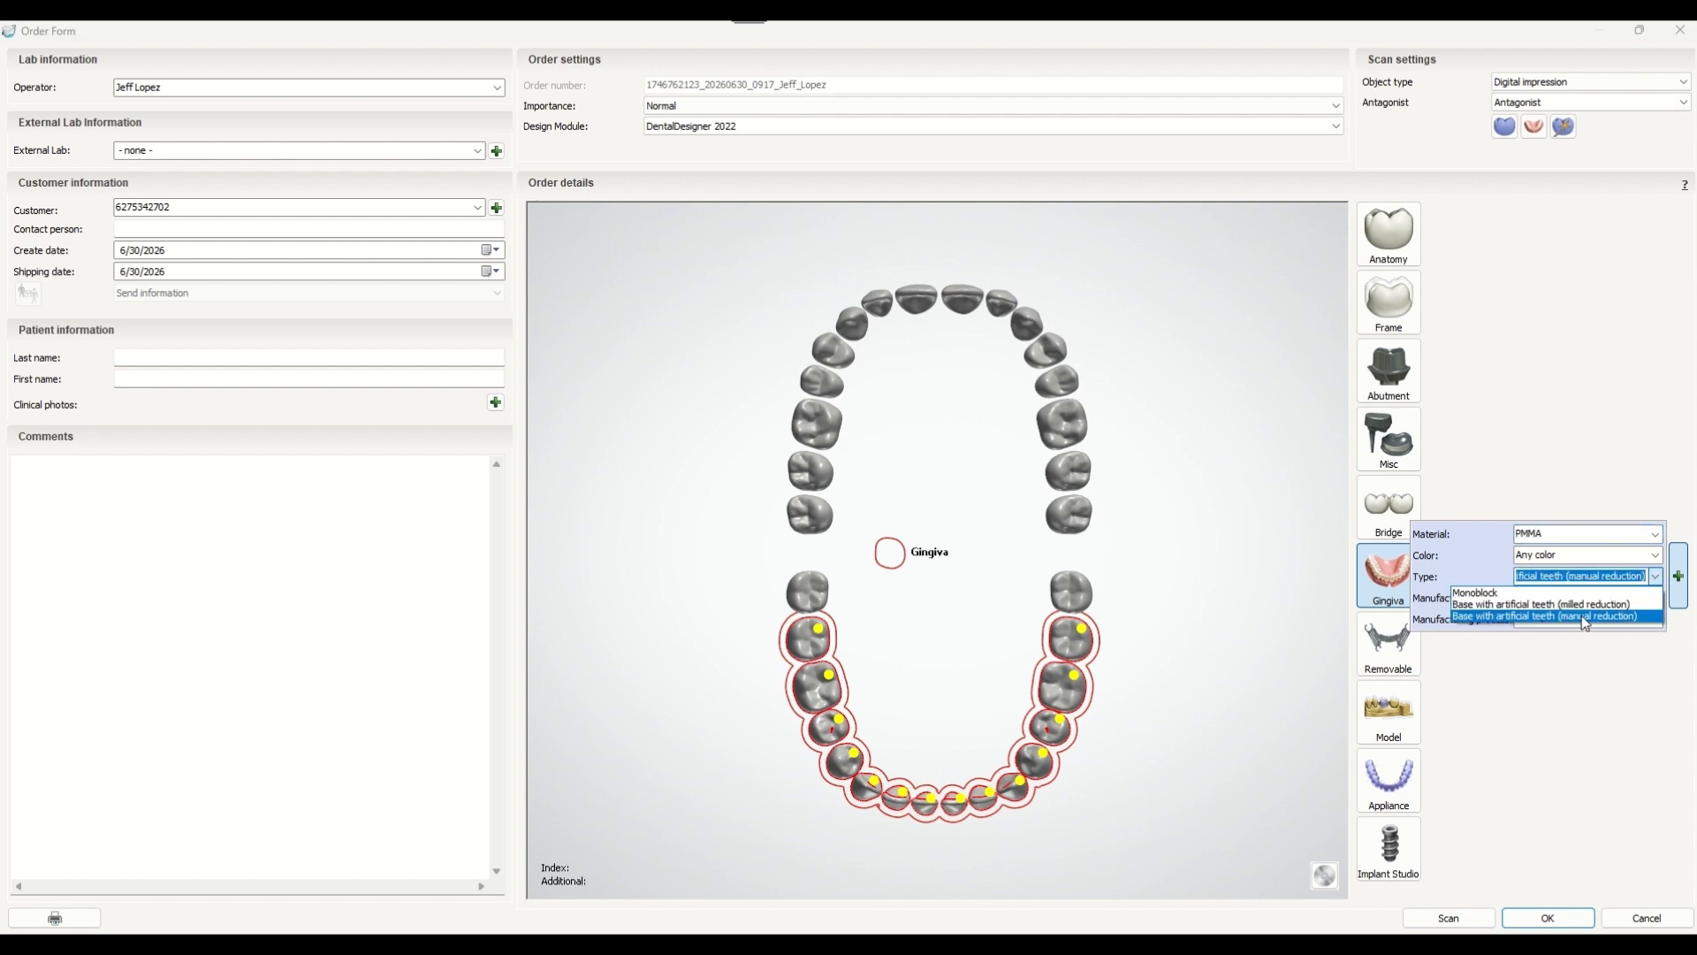
pyautogui.click(1643, 617)
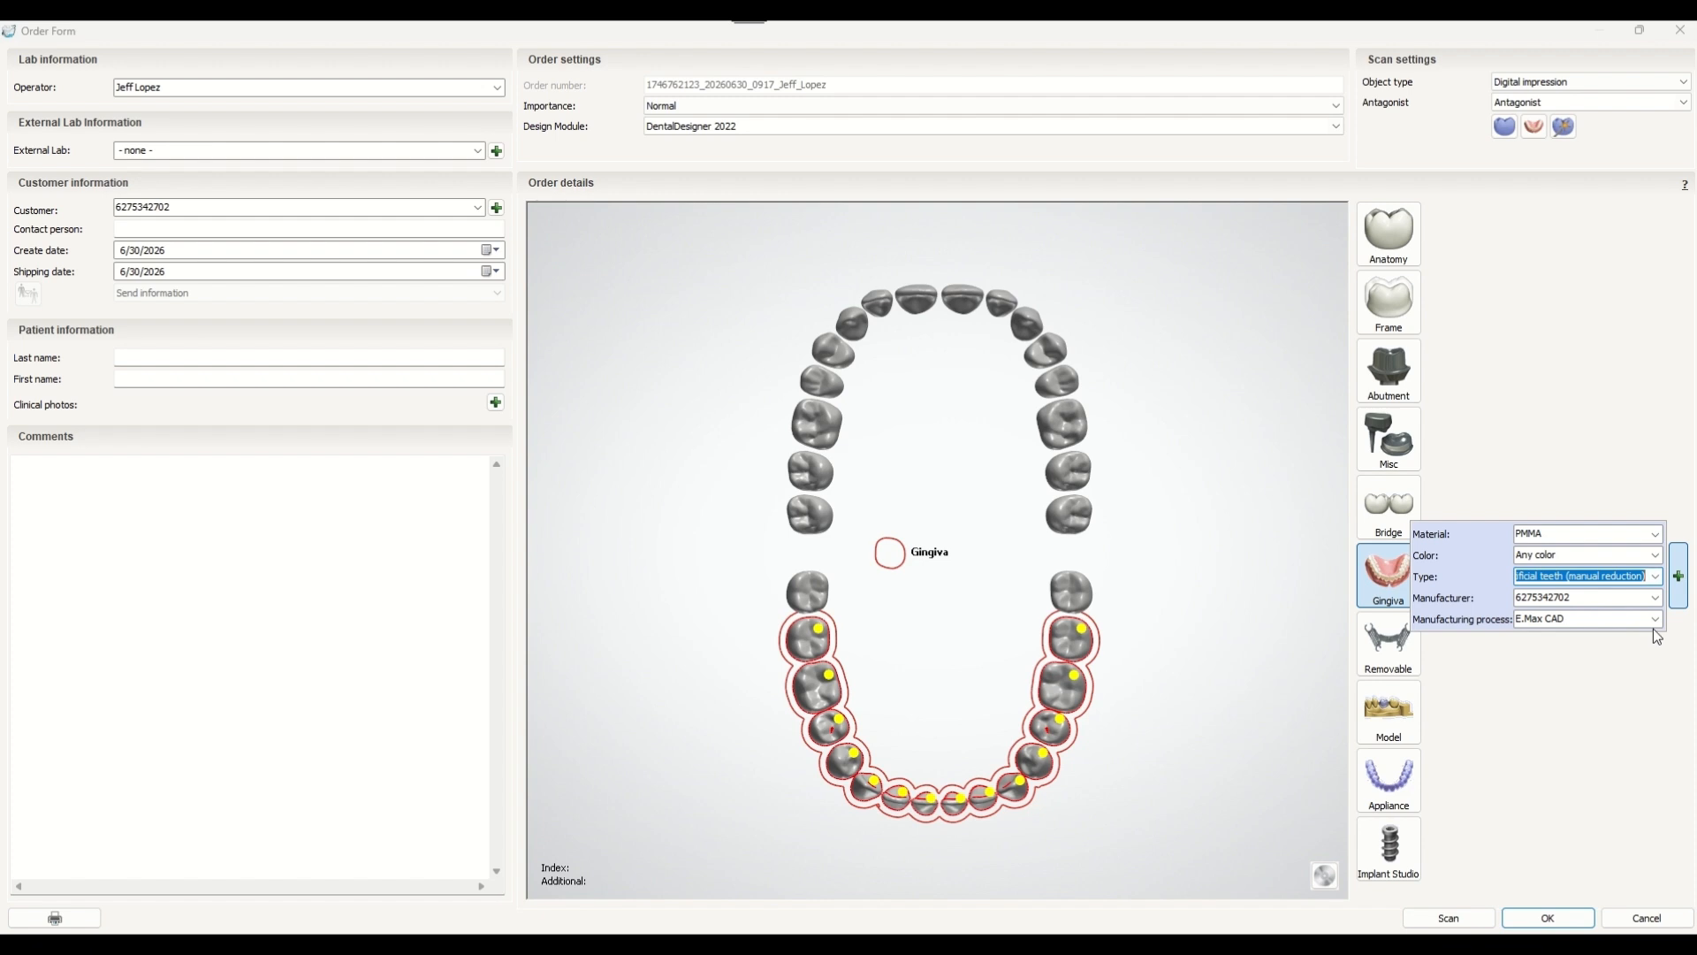
# Choose a different manufacturing process for the gingiva from the list.
pyautogui.click(1657, 619)
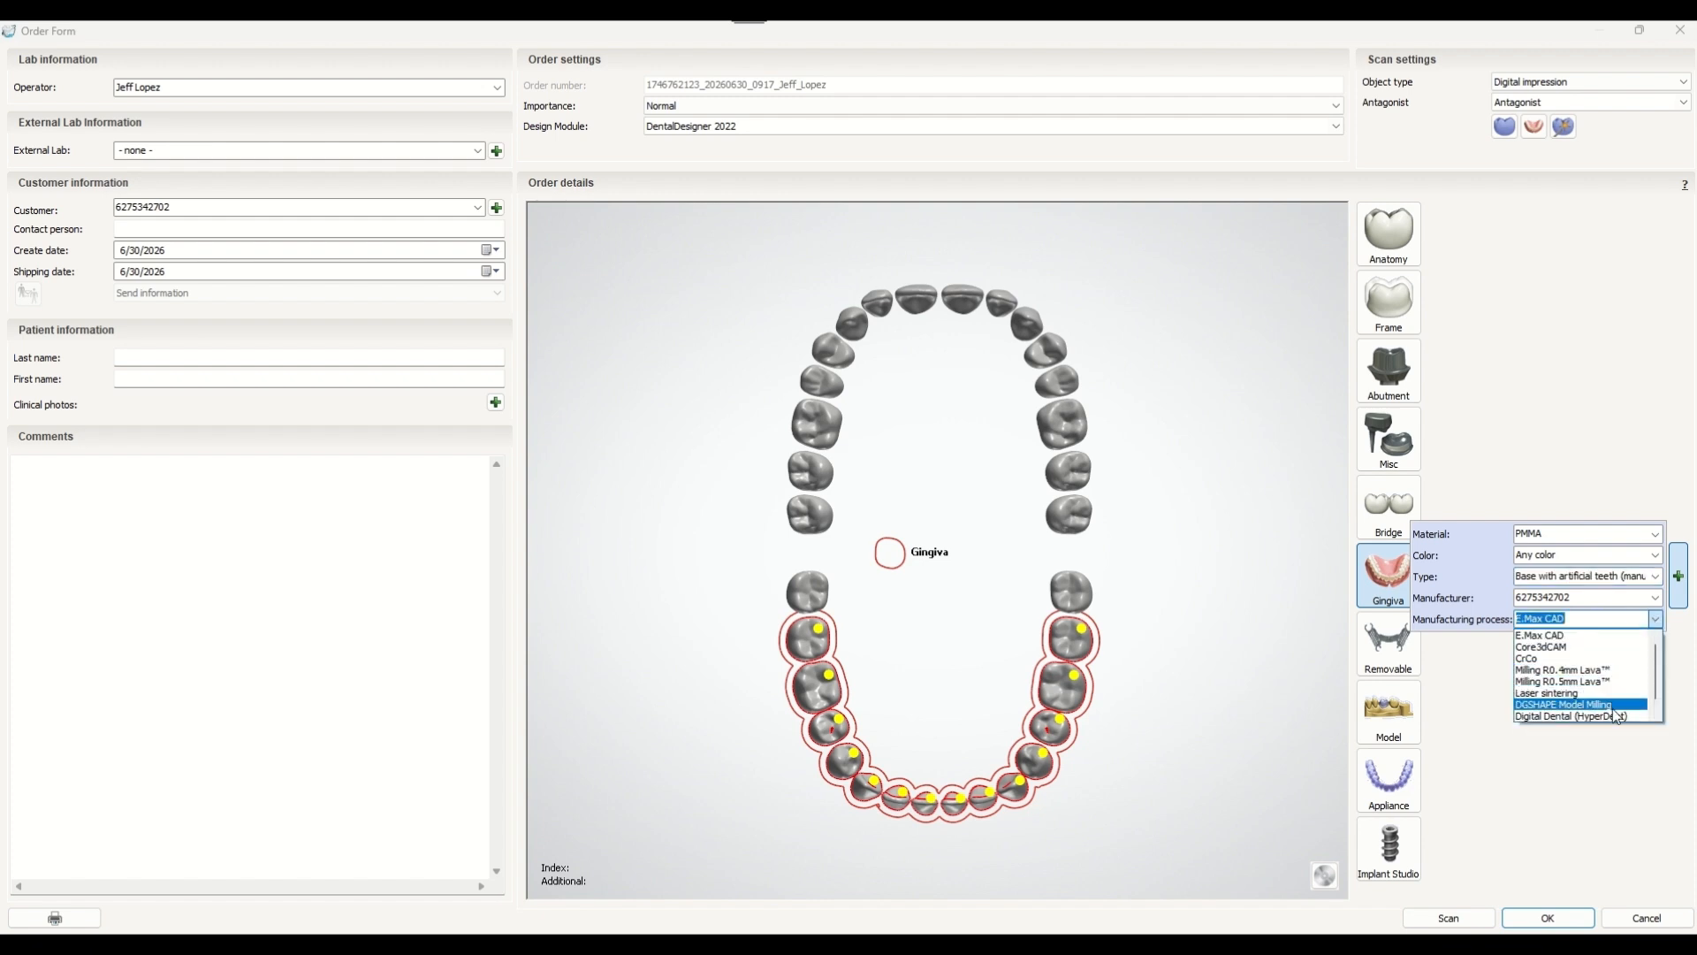
pyautogui.scroll(-2, 1616, 720)
pyautogui.click(1616, 719)
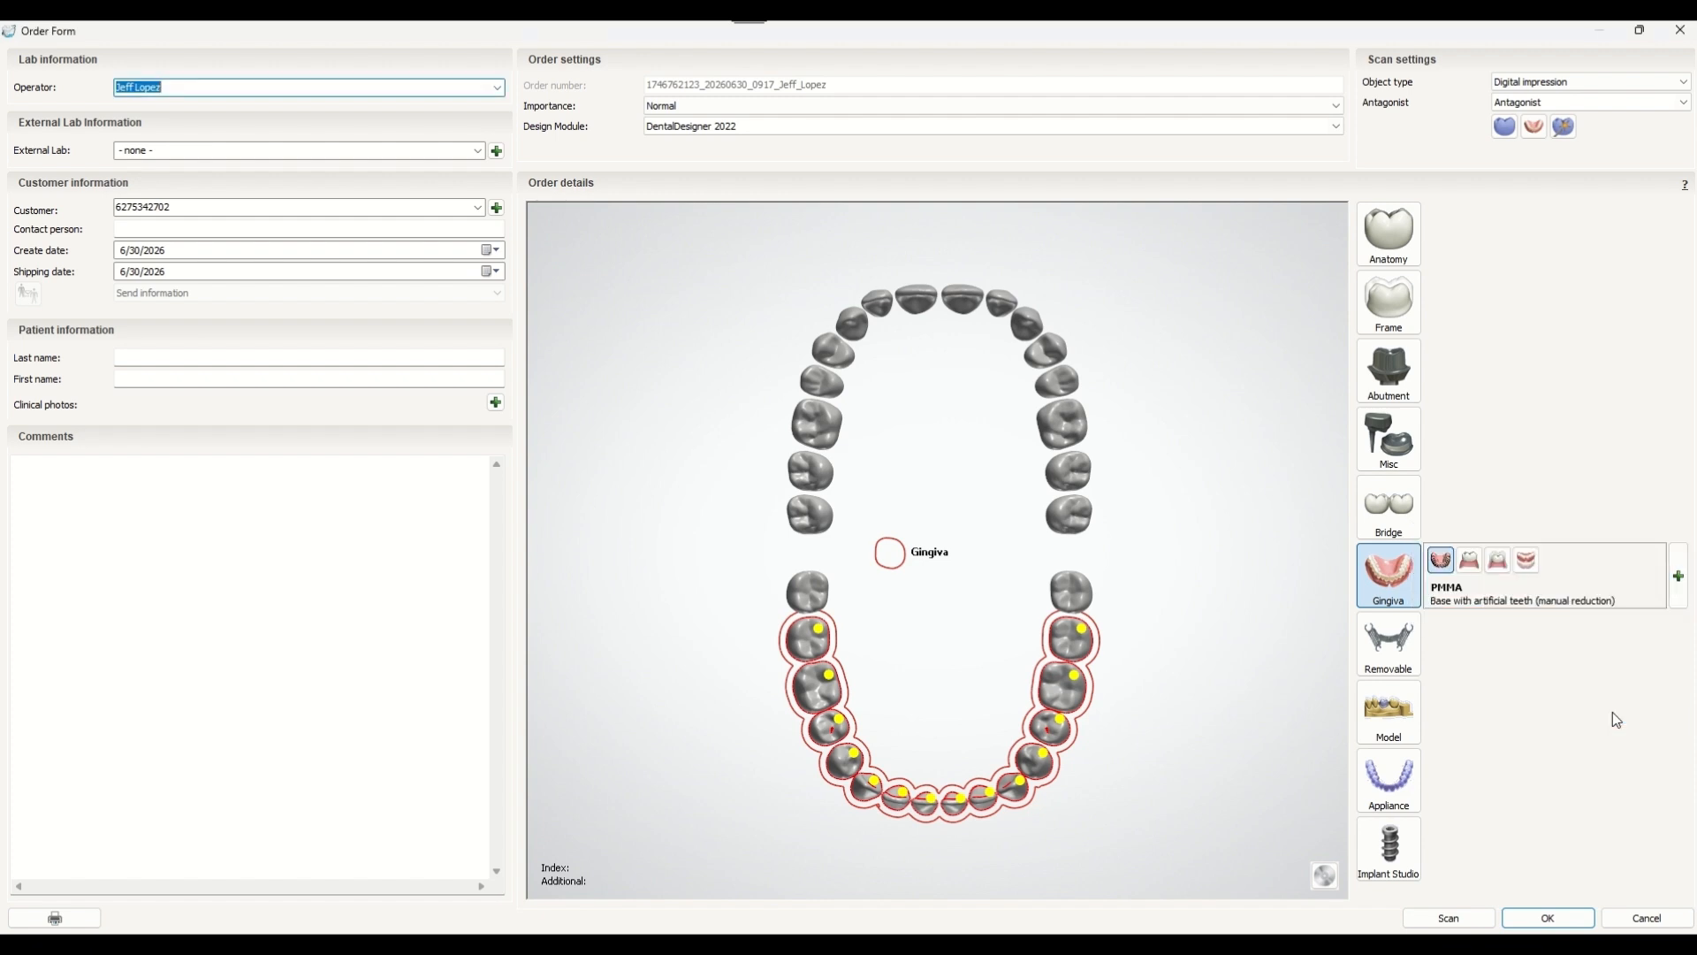
# Open the Anatomy artificial tooth settings and set its material to PMMA.
pyautogui.click(1392, 246)
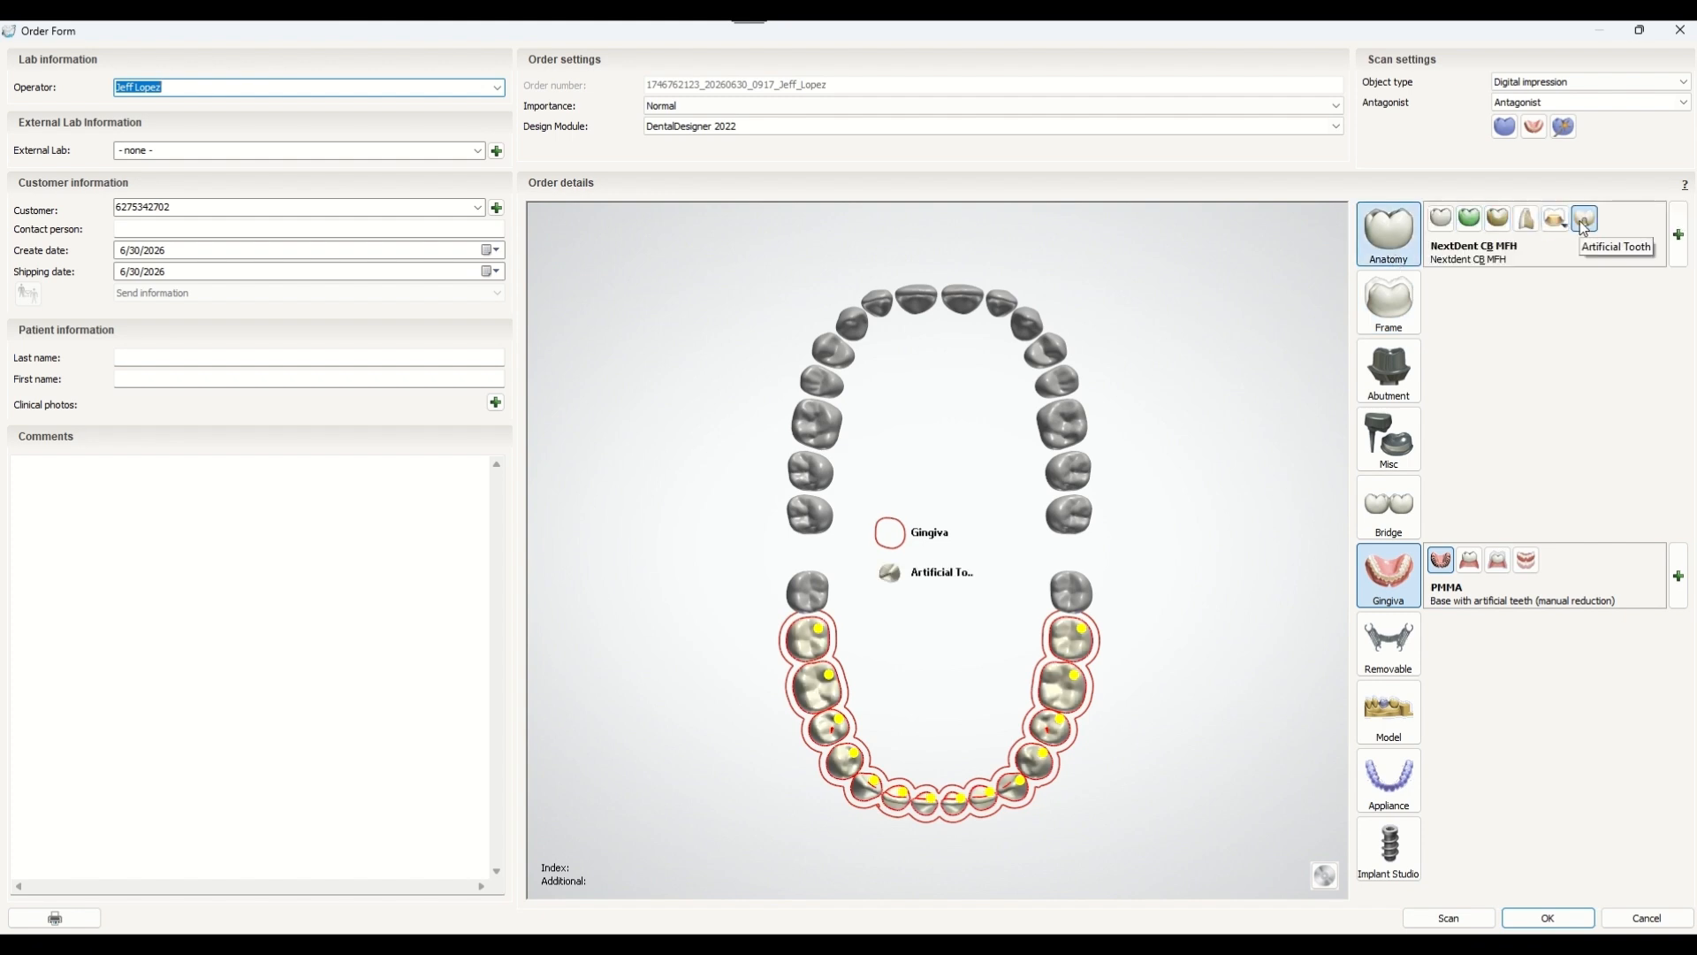
pyautogui.click(1679, 244)
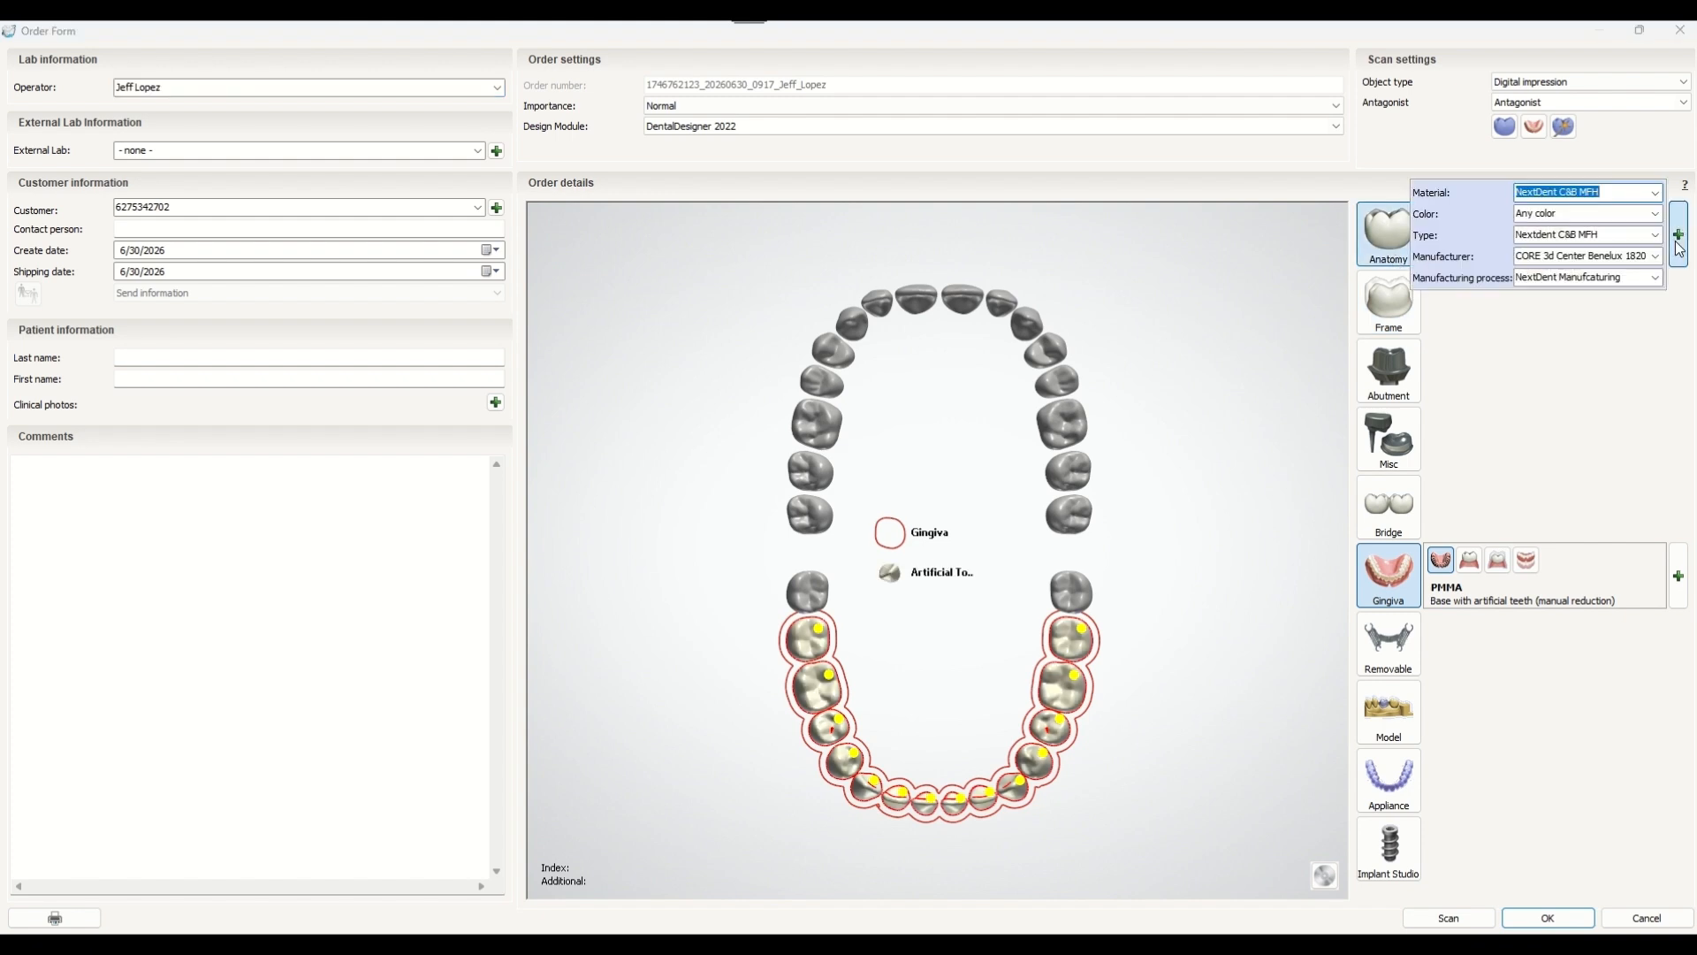
pyautogui.write('pmma')
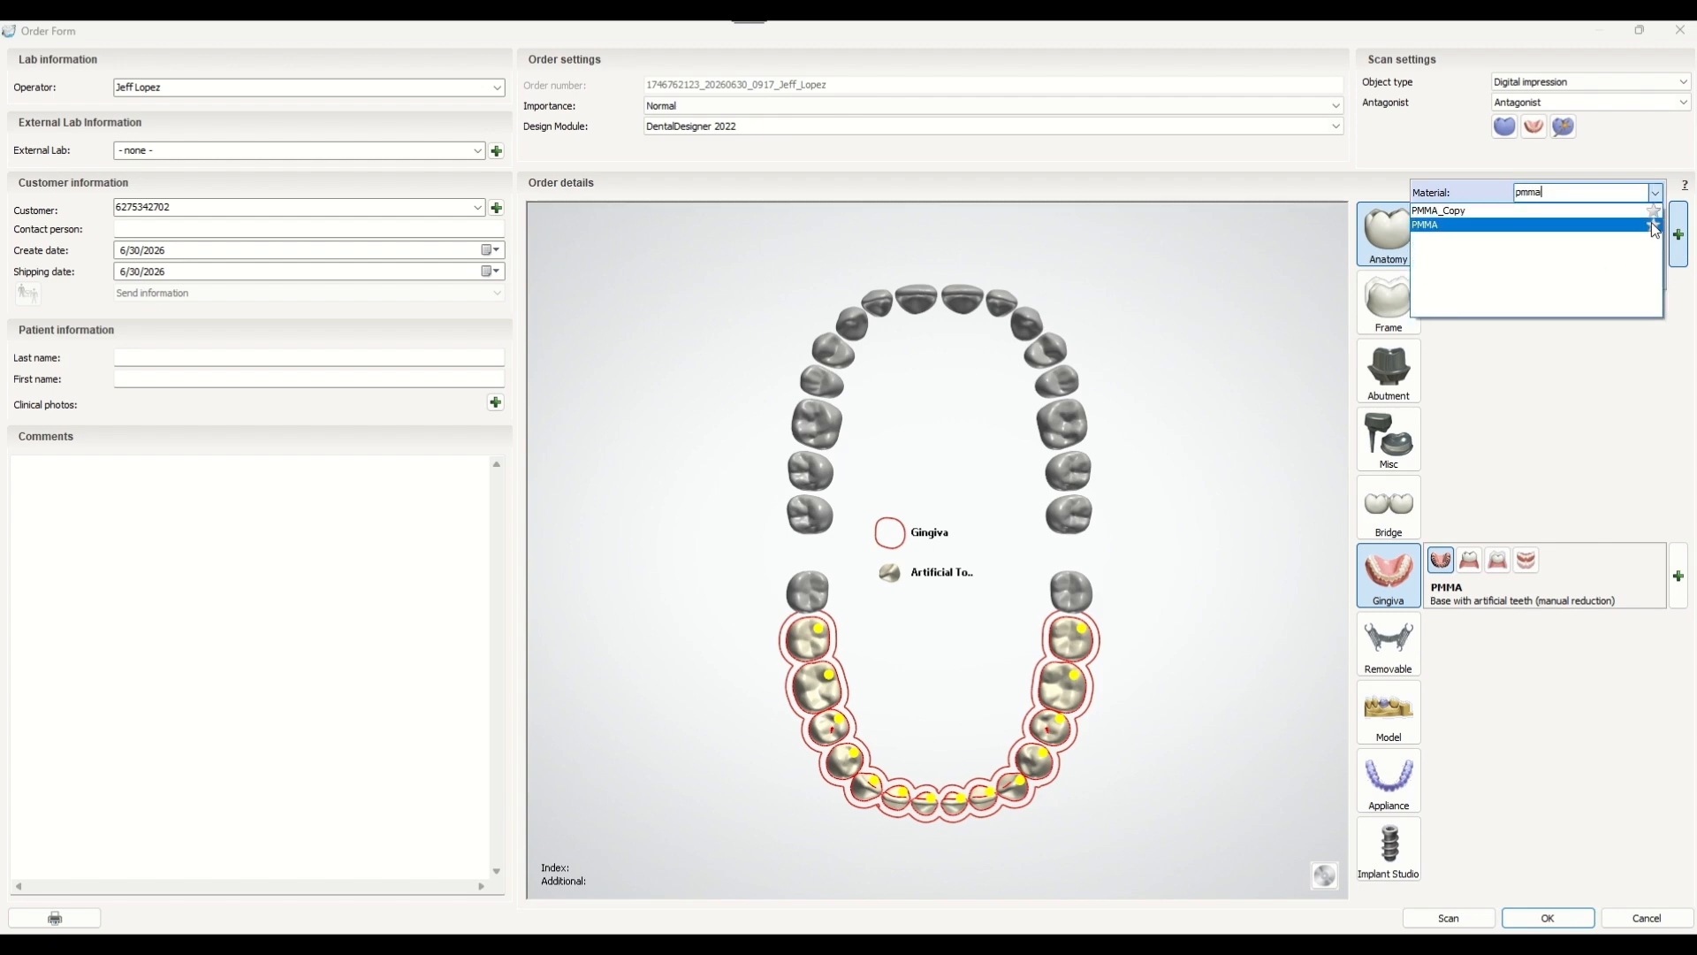
pyautogui.click(1633, 225)
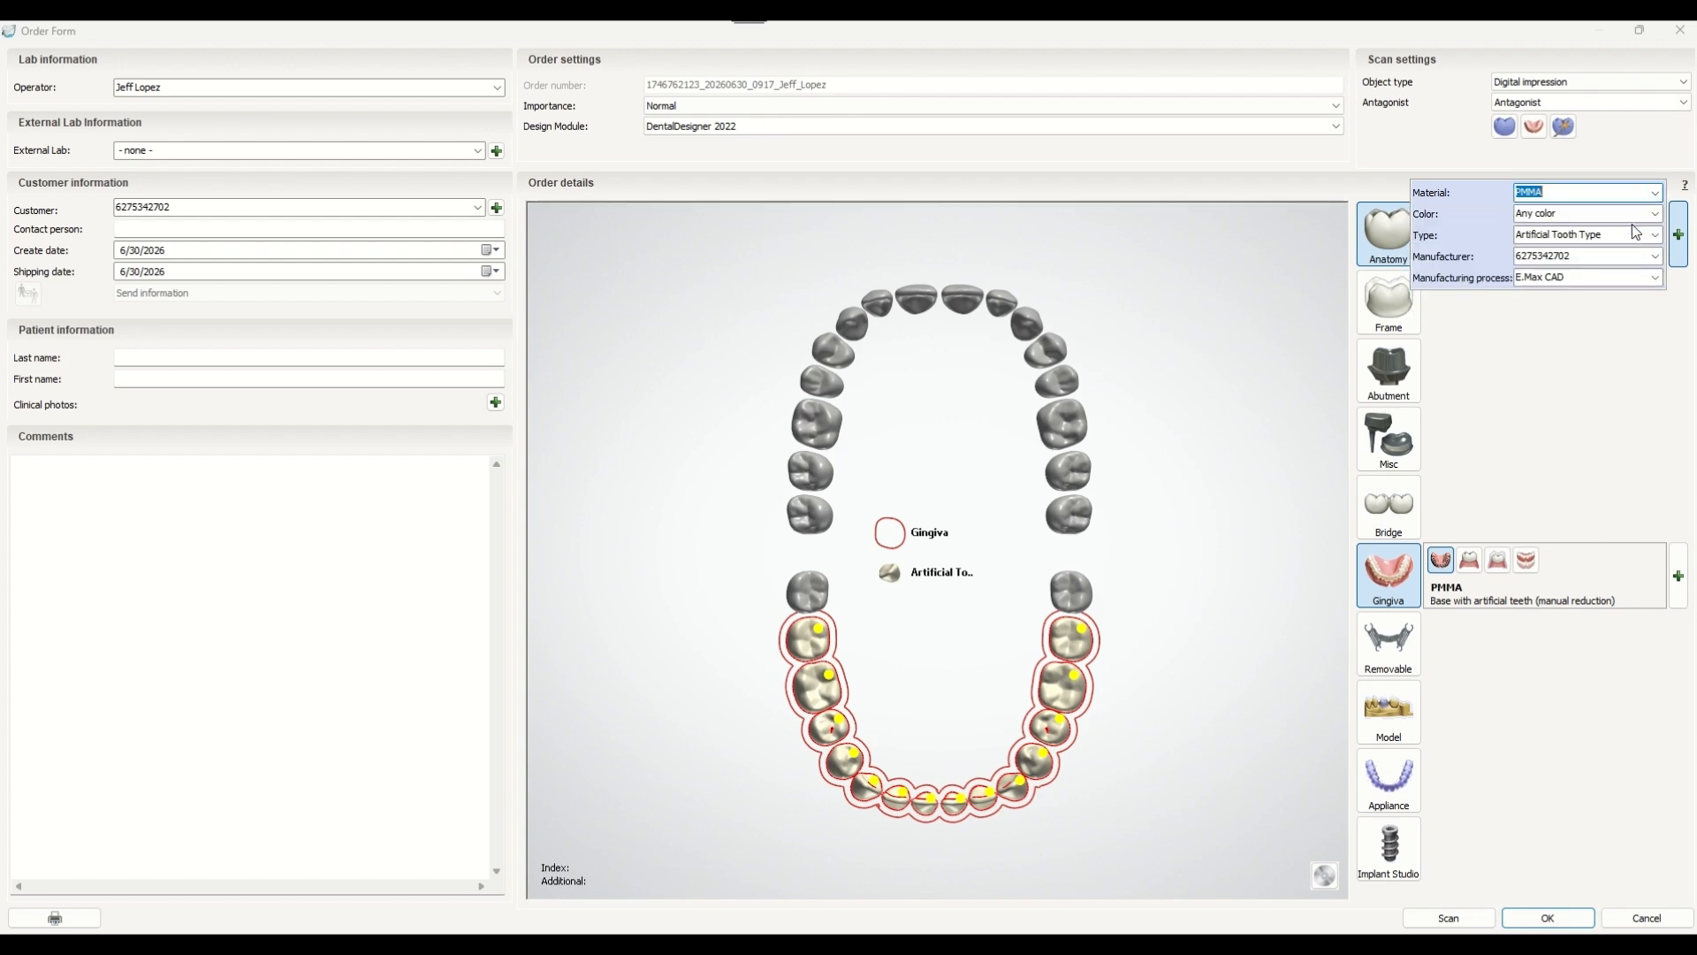
# Set the artificial tooth manufacturing process to Model Manufacturing.
pyautogui.click(1655, 278)
pyautogui.scroll(-2, 1611, 371)
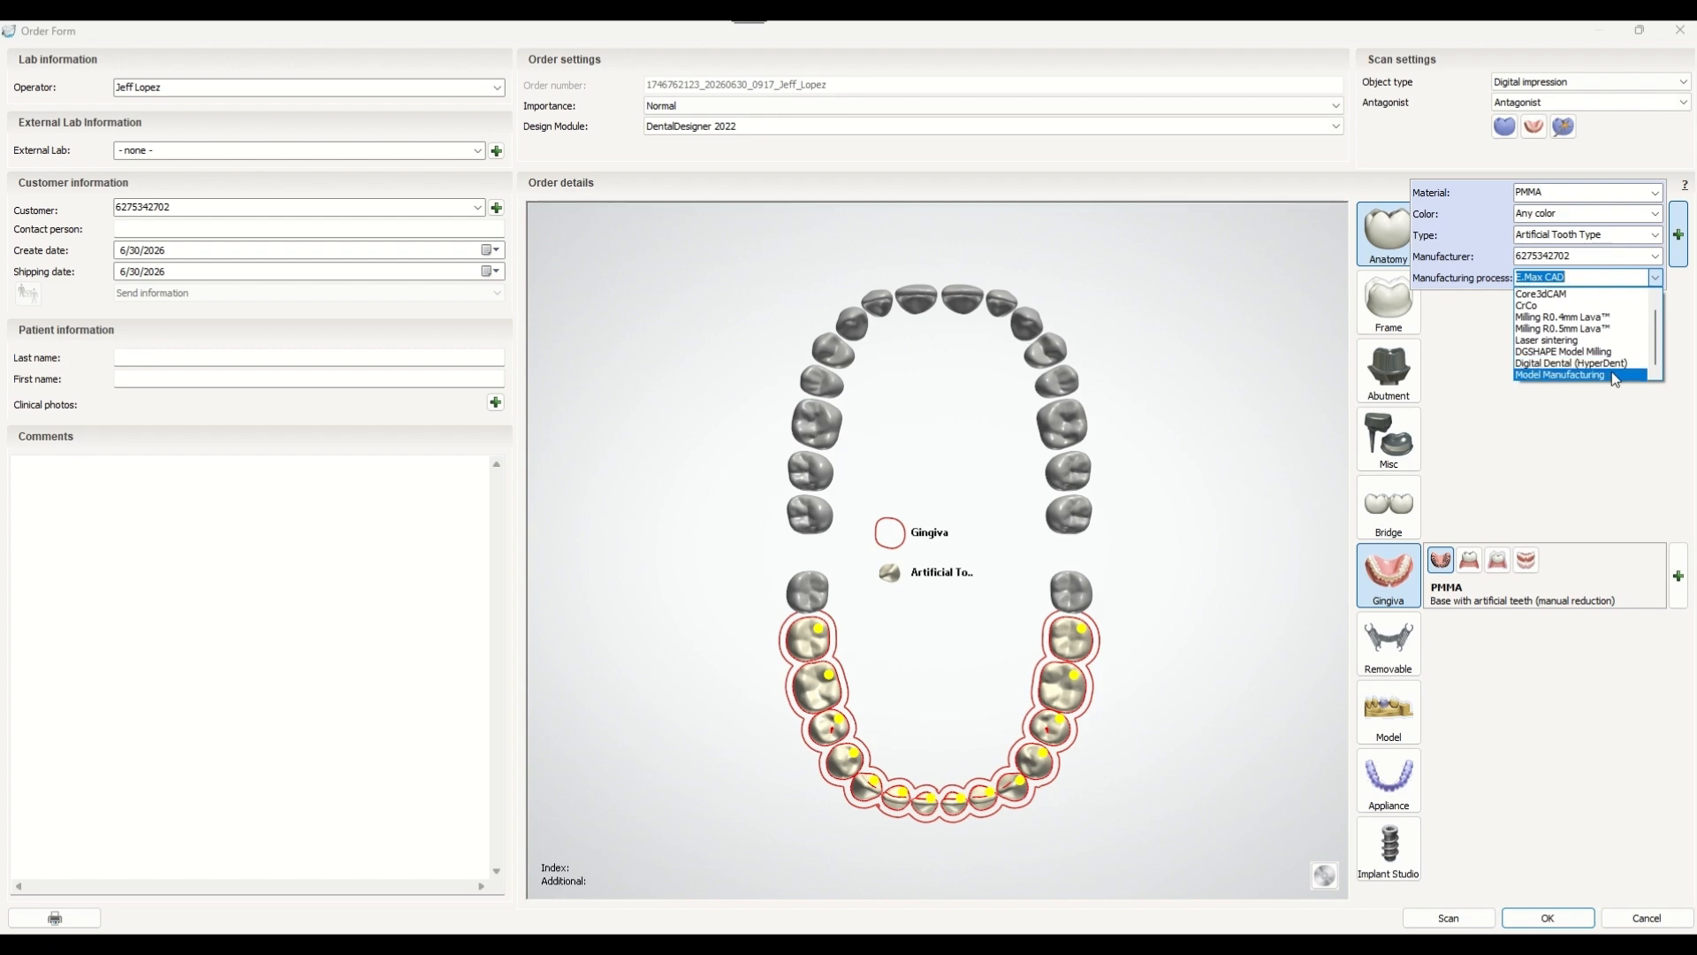
pyautogui.click(1610, 375)
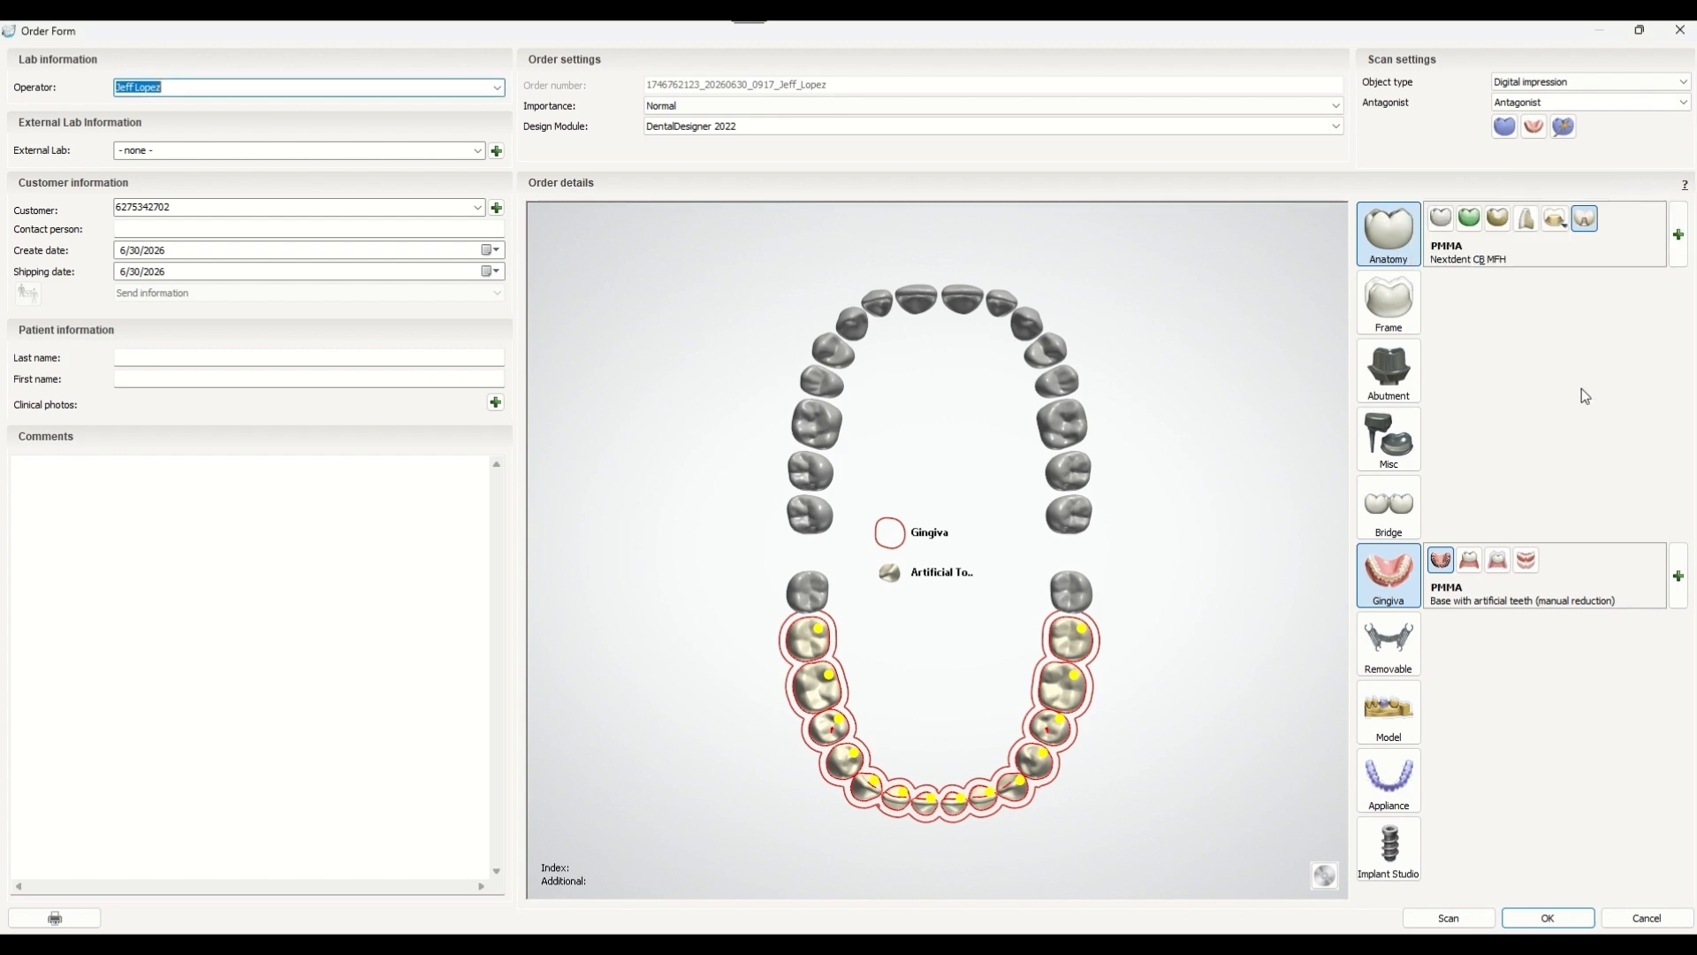
# Add bridge connectors between the selected teeth and keep the object type as Digital impression.
pyautogui.click(1382, 517)
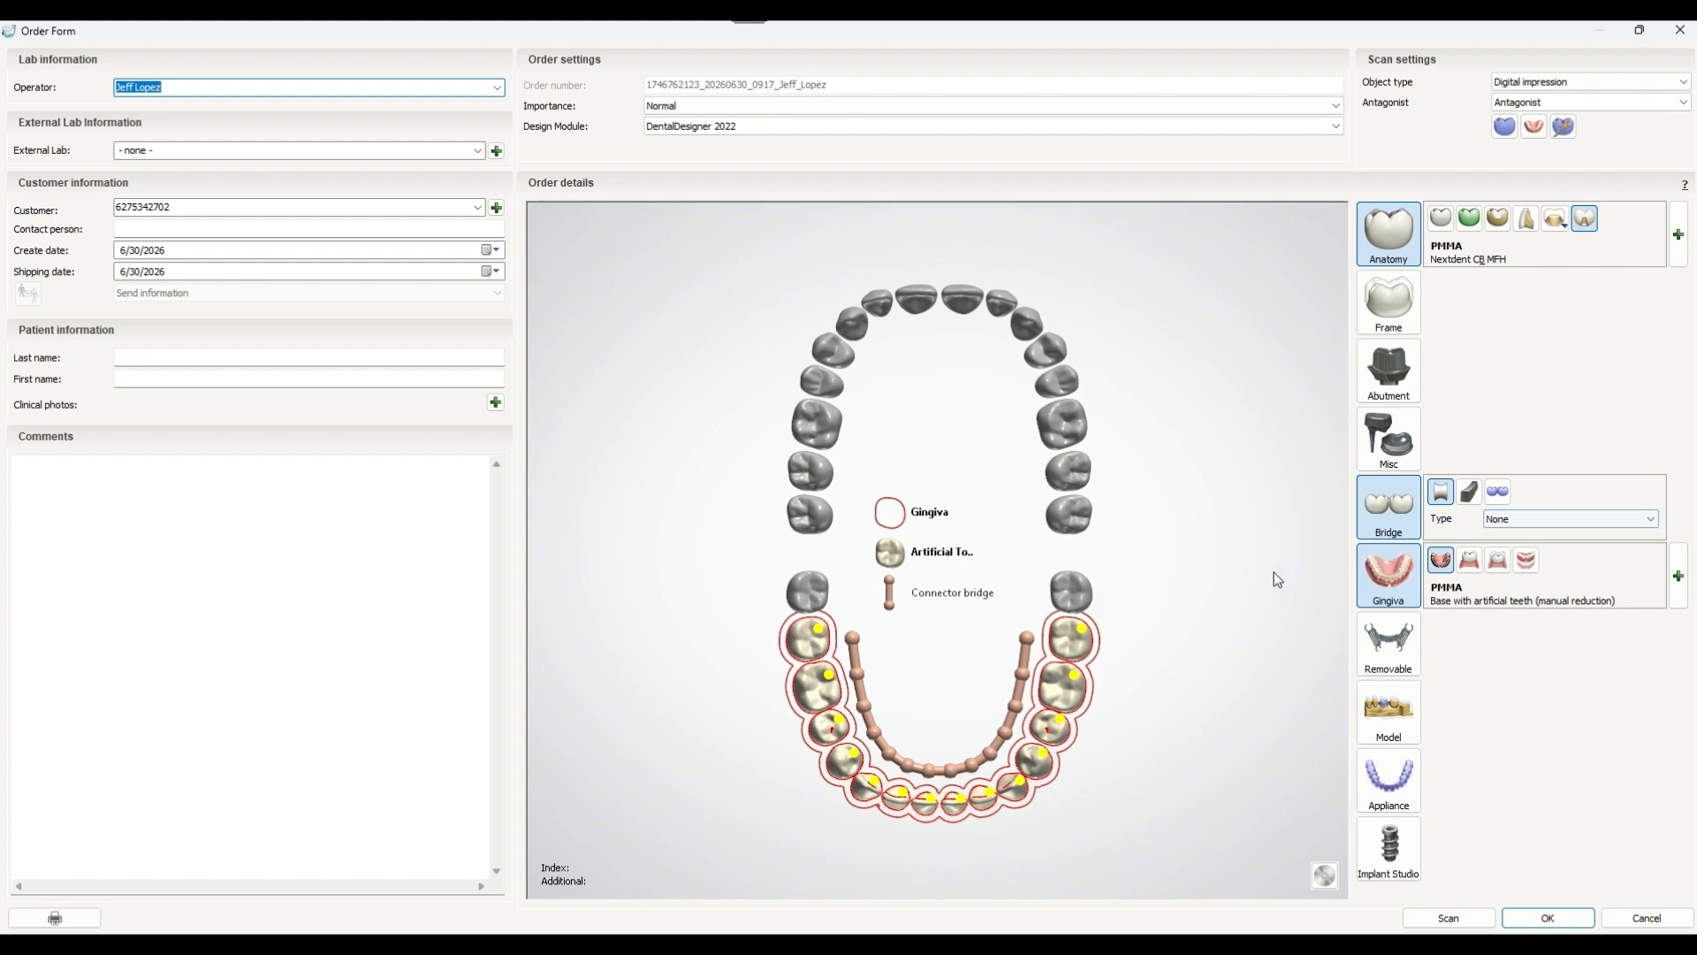
pyautogui.click(1609, 82)
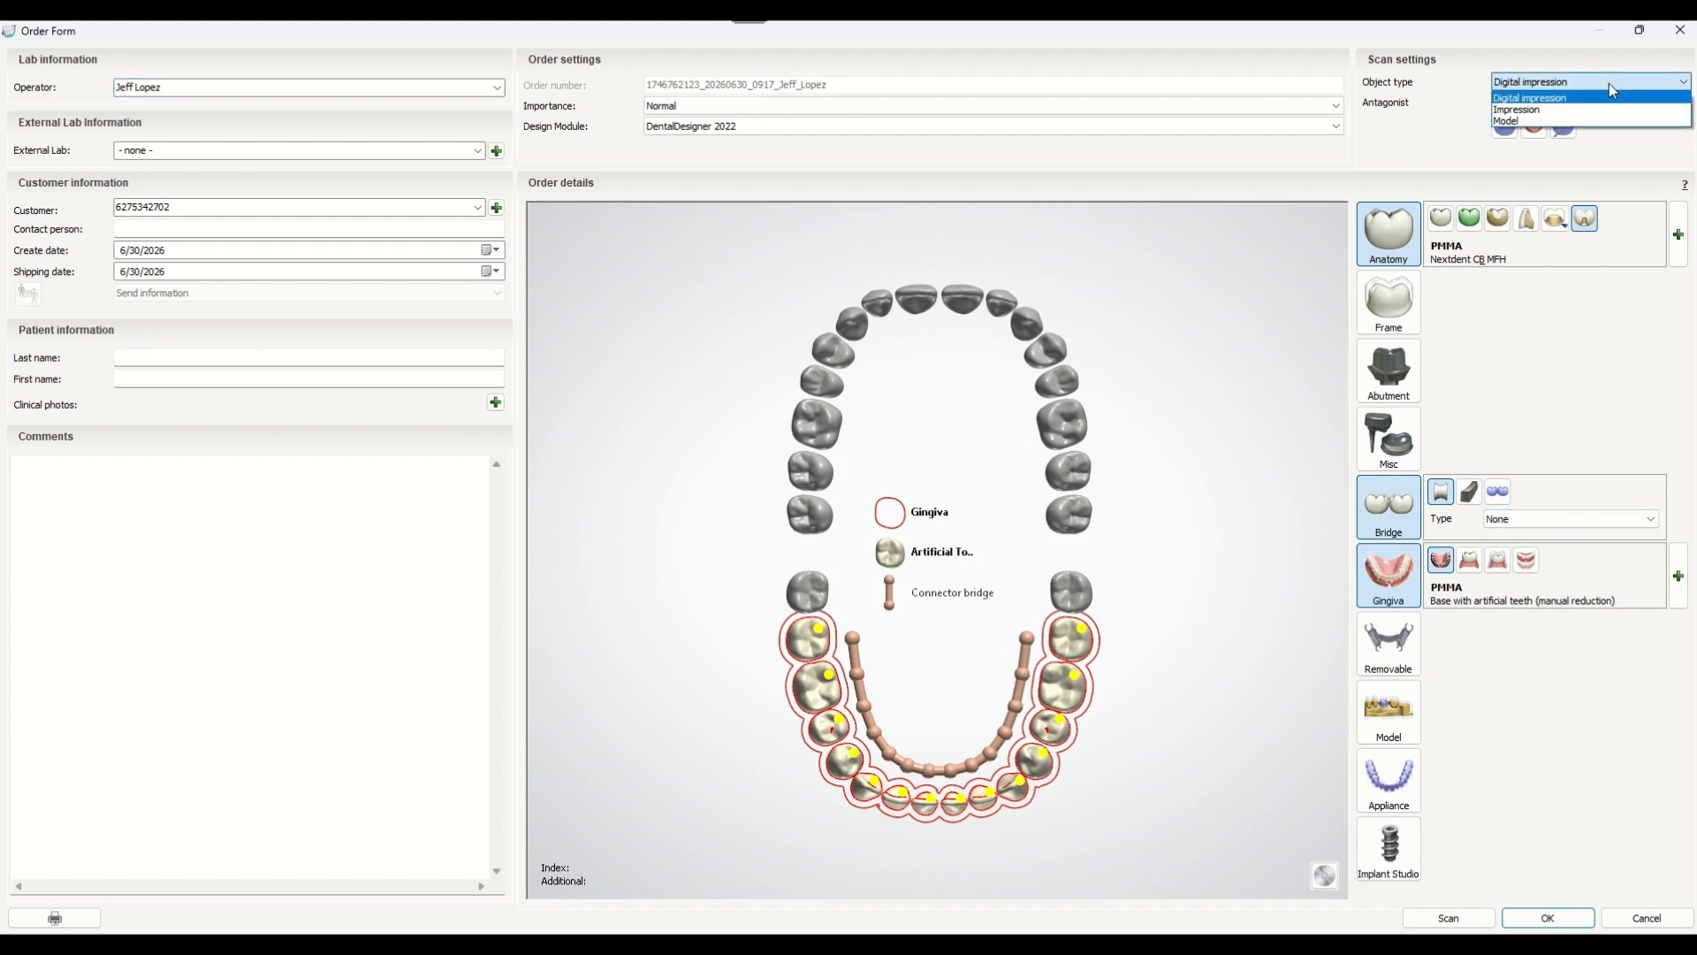
pyautogui.click(1615, 97)
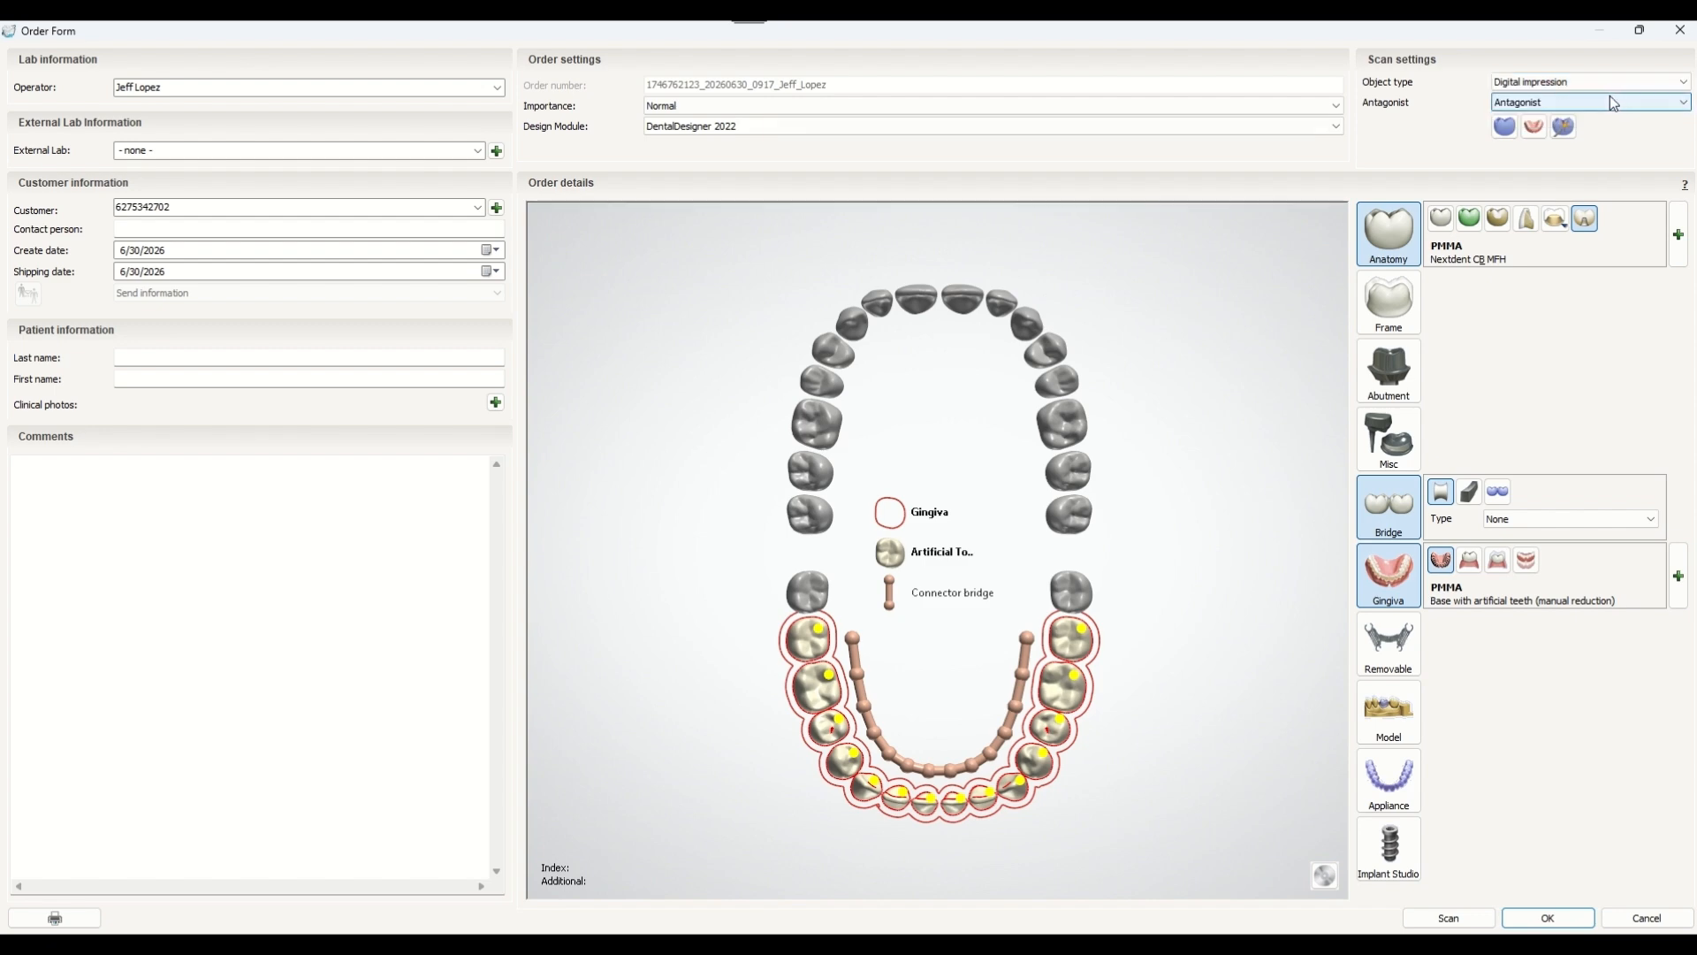
# Load scan-body-aligned.dcm as the antagonist scan and save the order.
pyautogui.click(1563, 128)
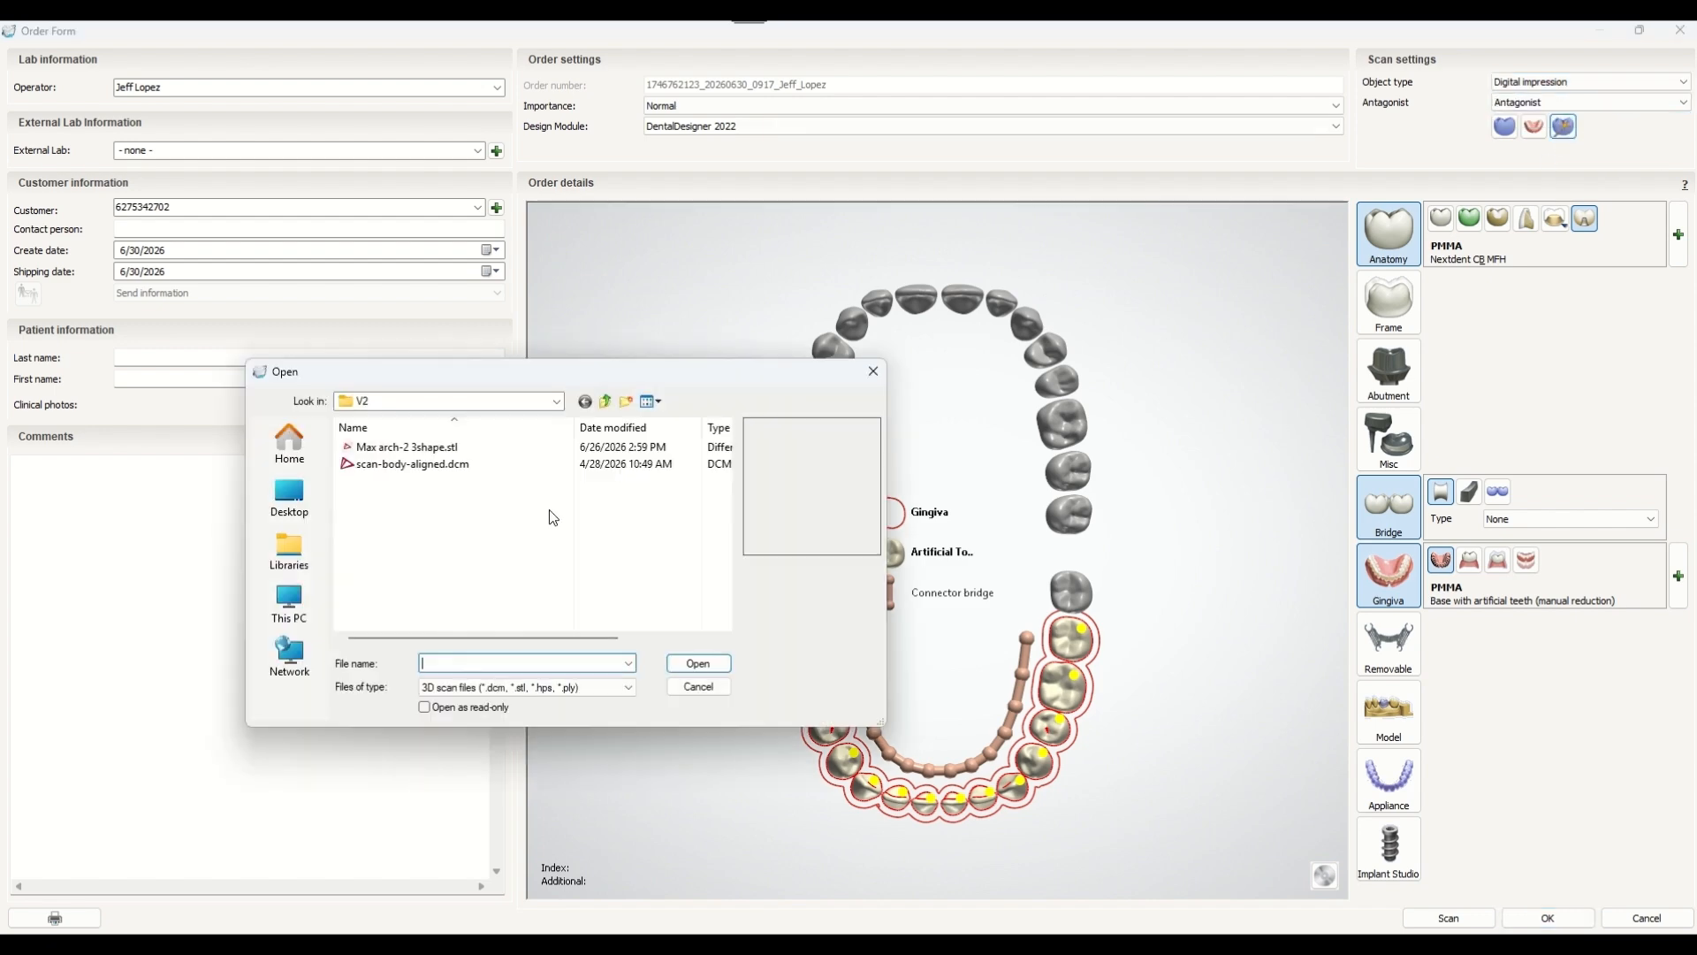
pyautogui.click(412, 464)
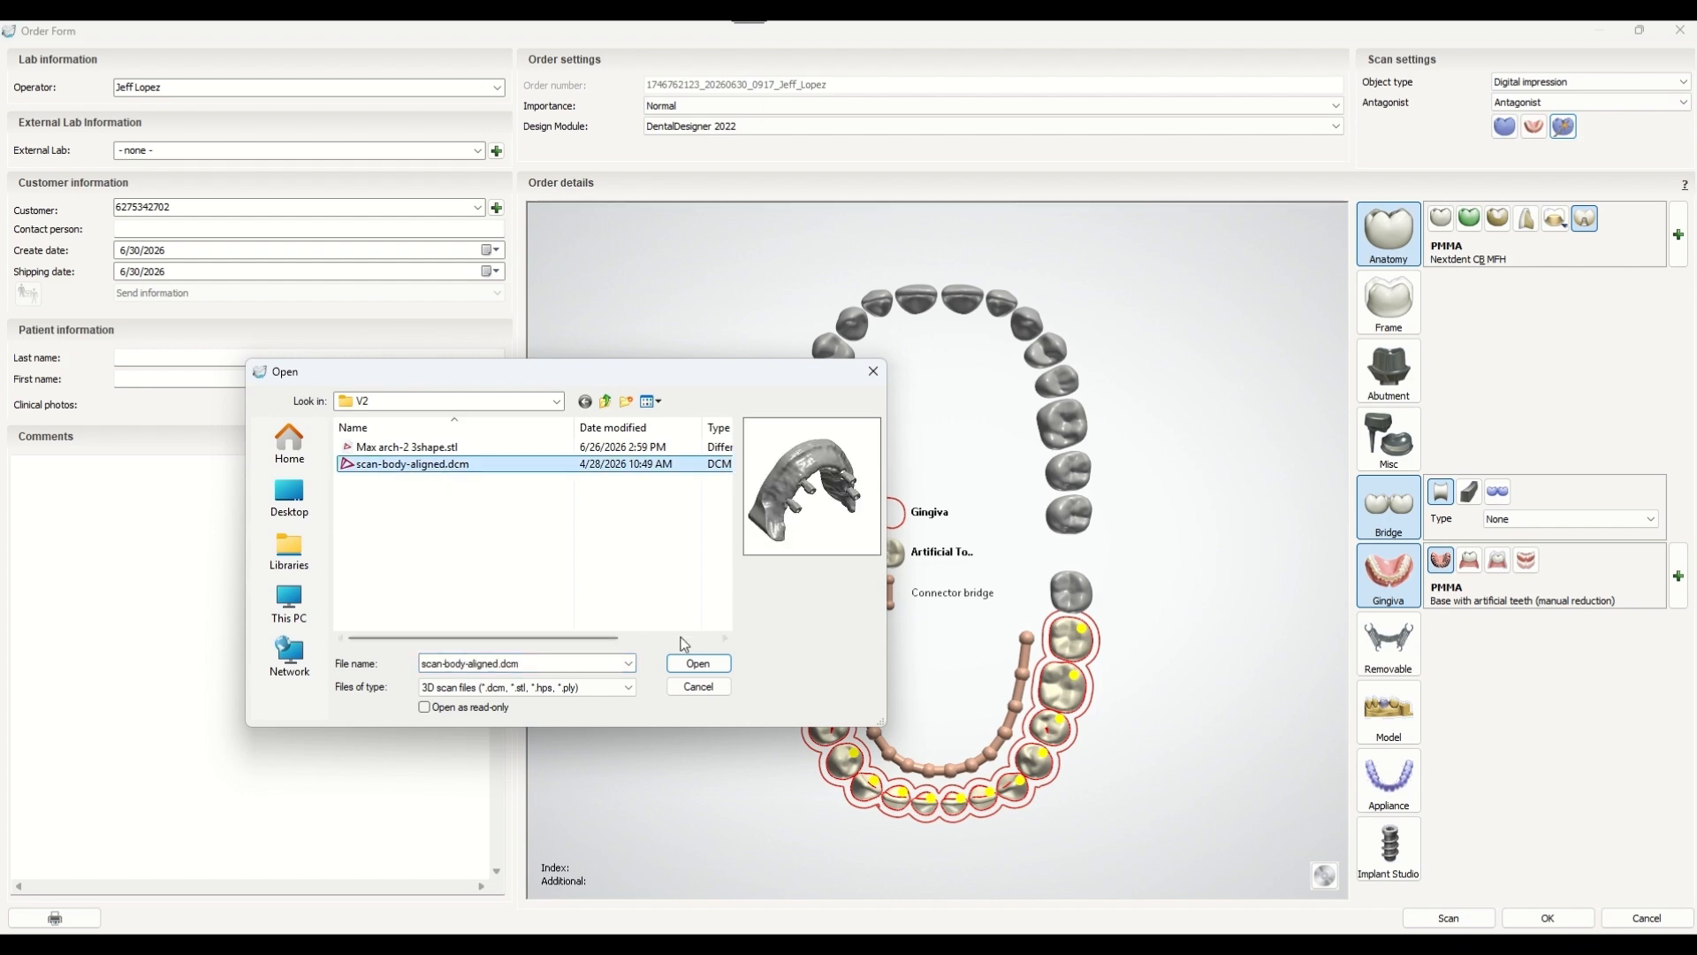
pyautogui.click(697, 663)
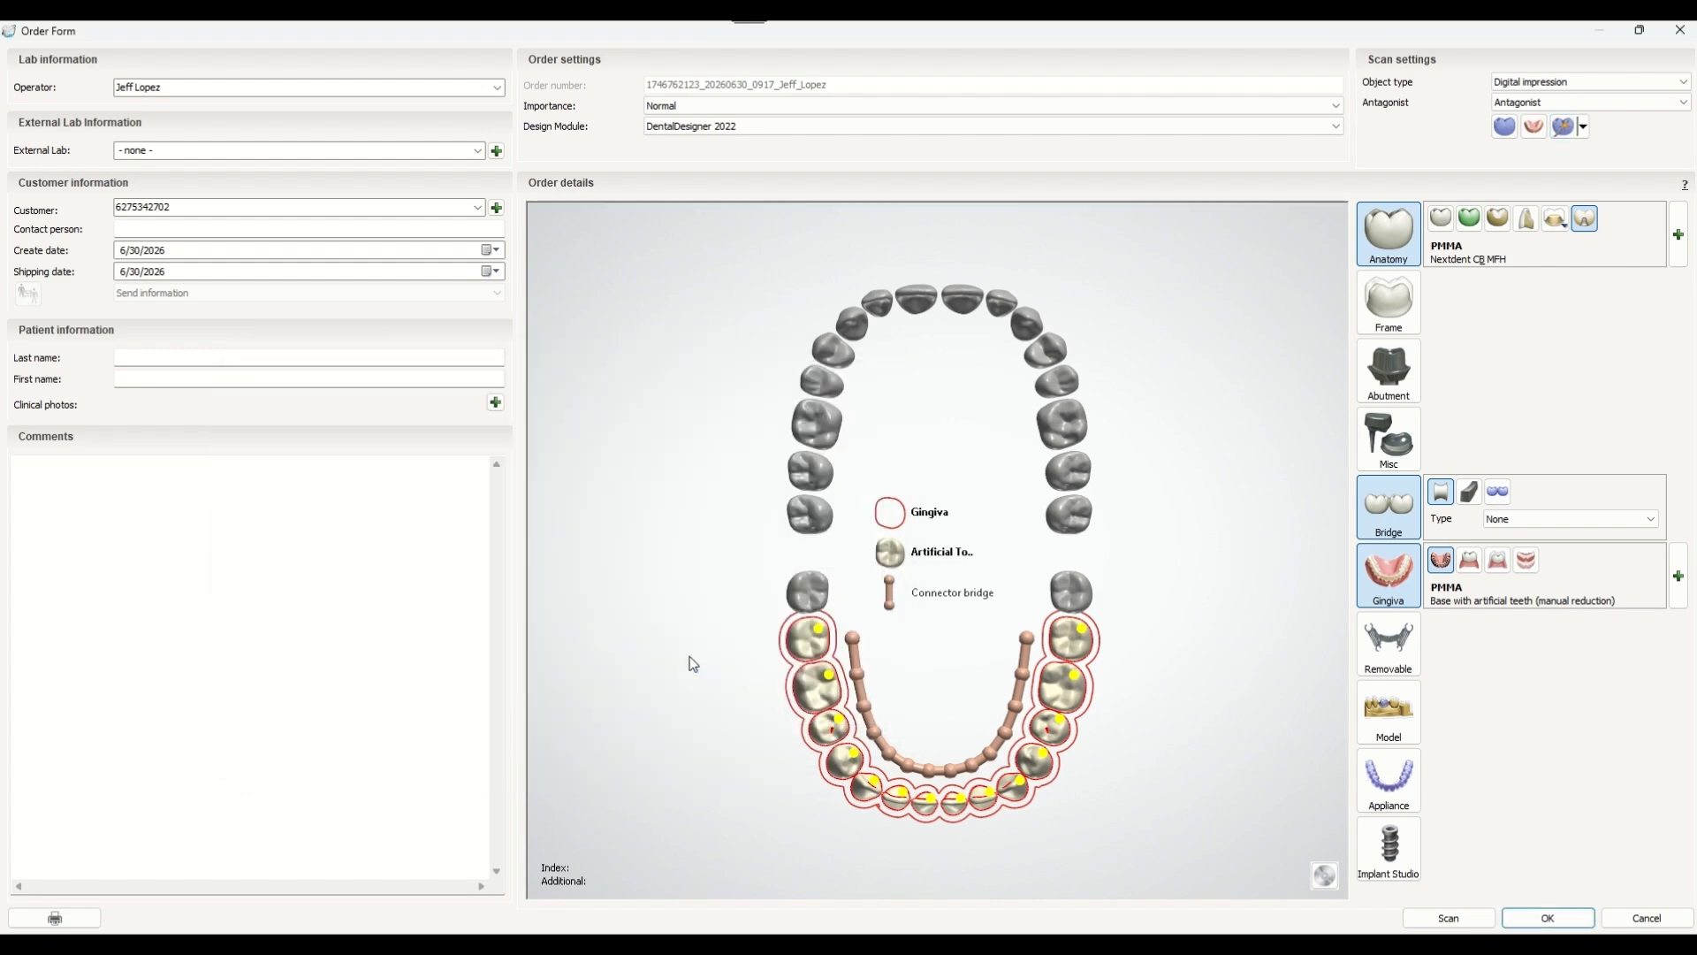
pyautogui.click(1549, 917)
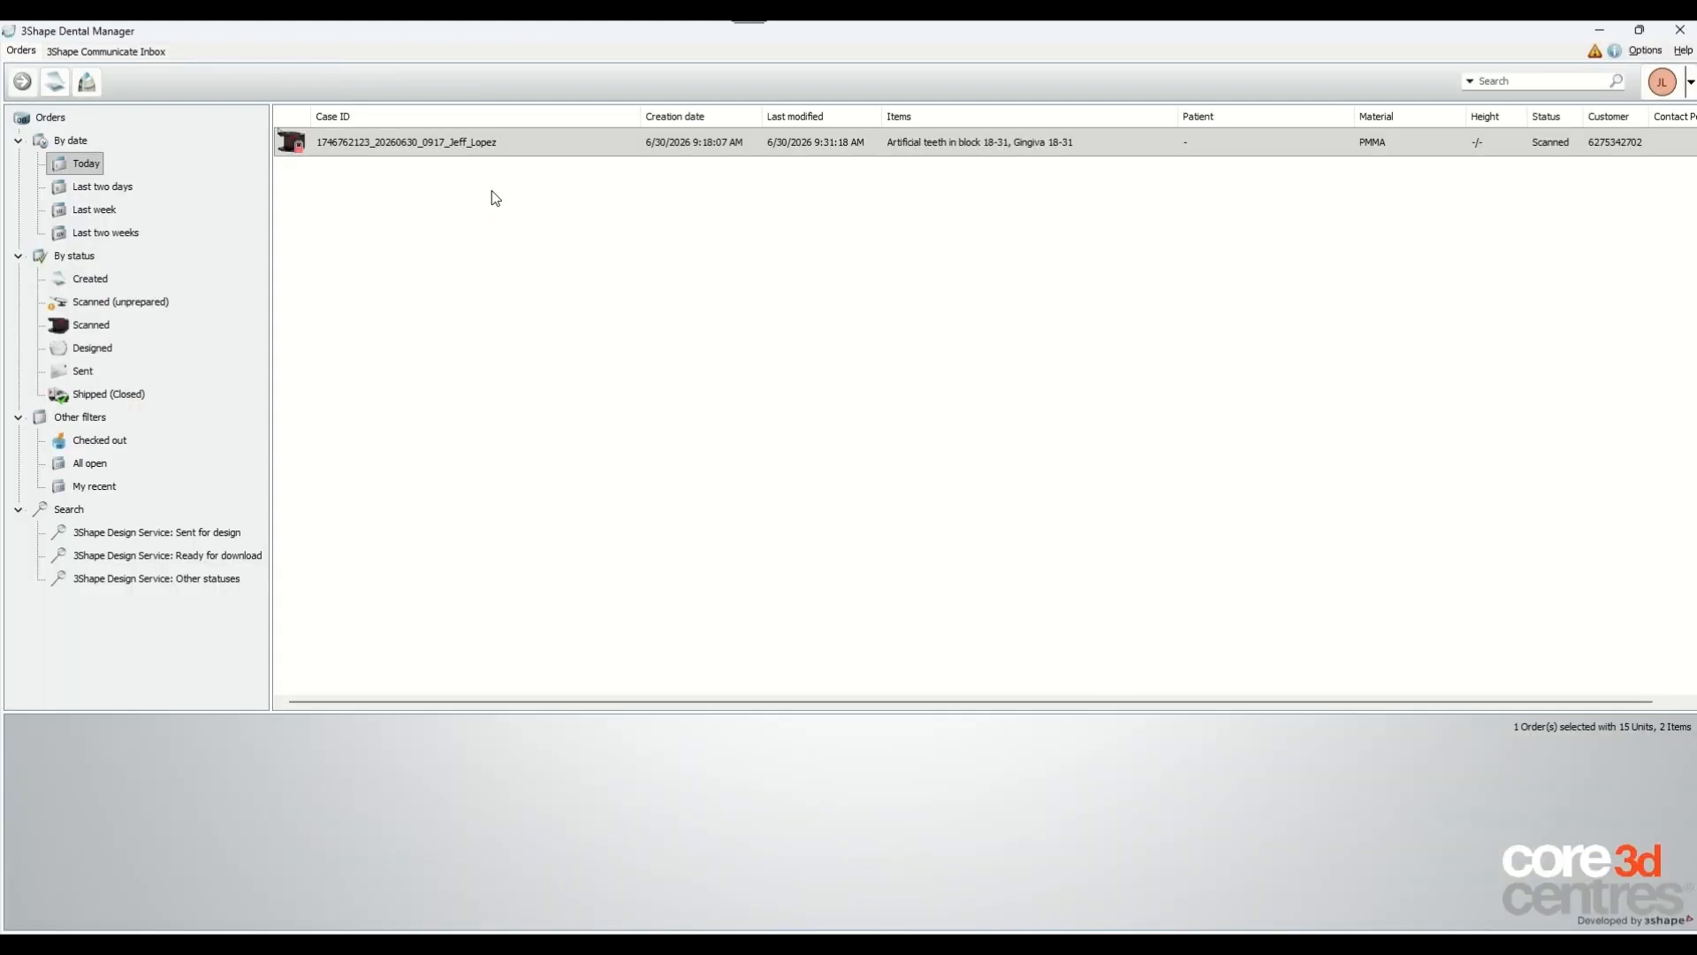
# Import scan-body-aligned.dcm as the lower jaw preparation scan, reusing the existing antagonist and wax rim scans.
pyautogui.rightClick(549, 148)
pyautogui.click(577, 152)
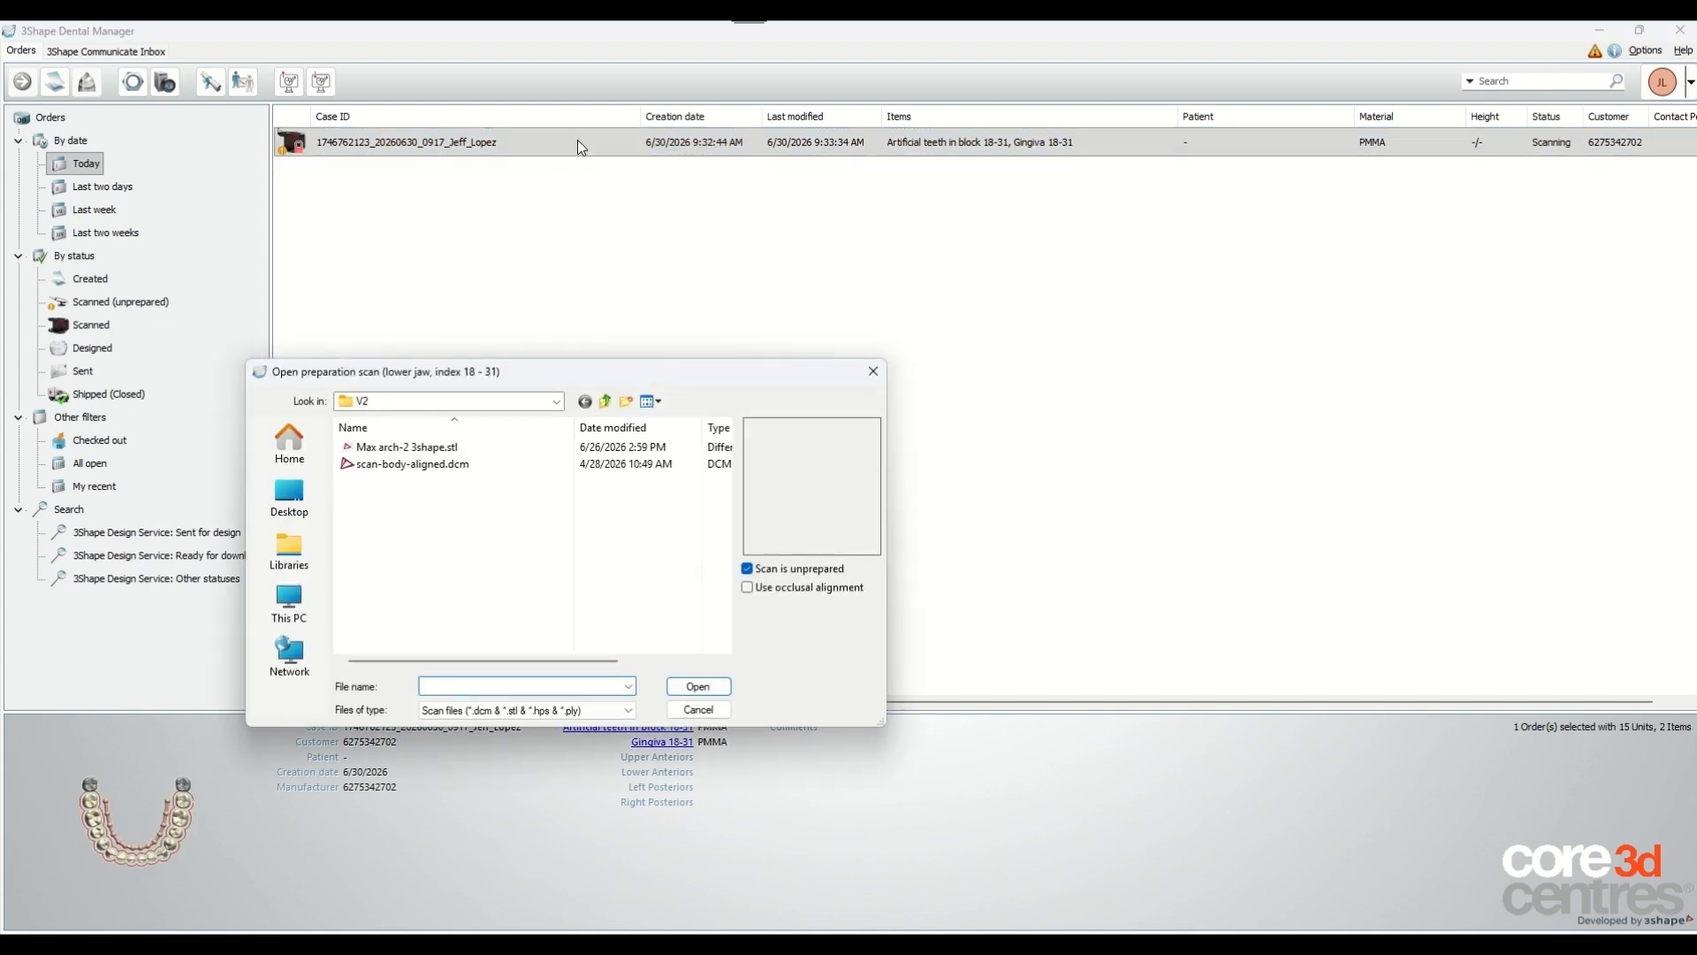
pyautogui.click(501, 465)
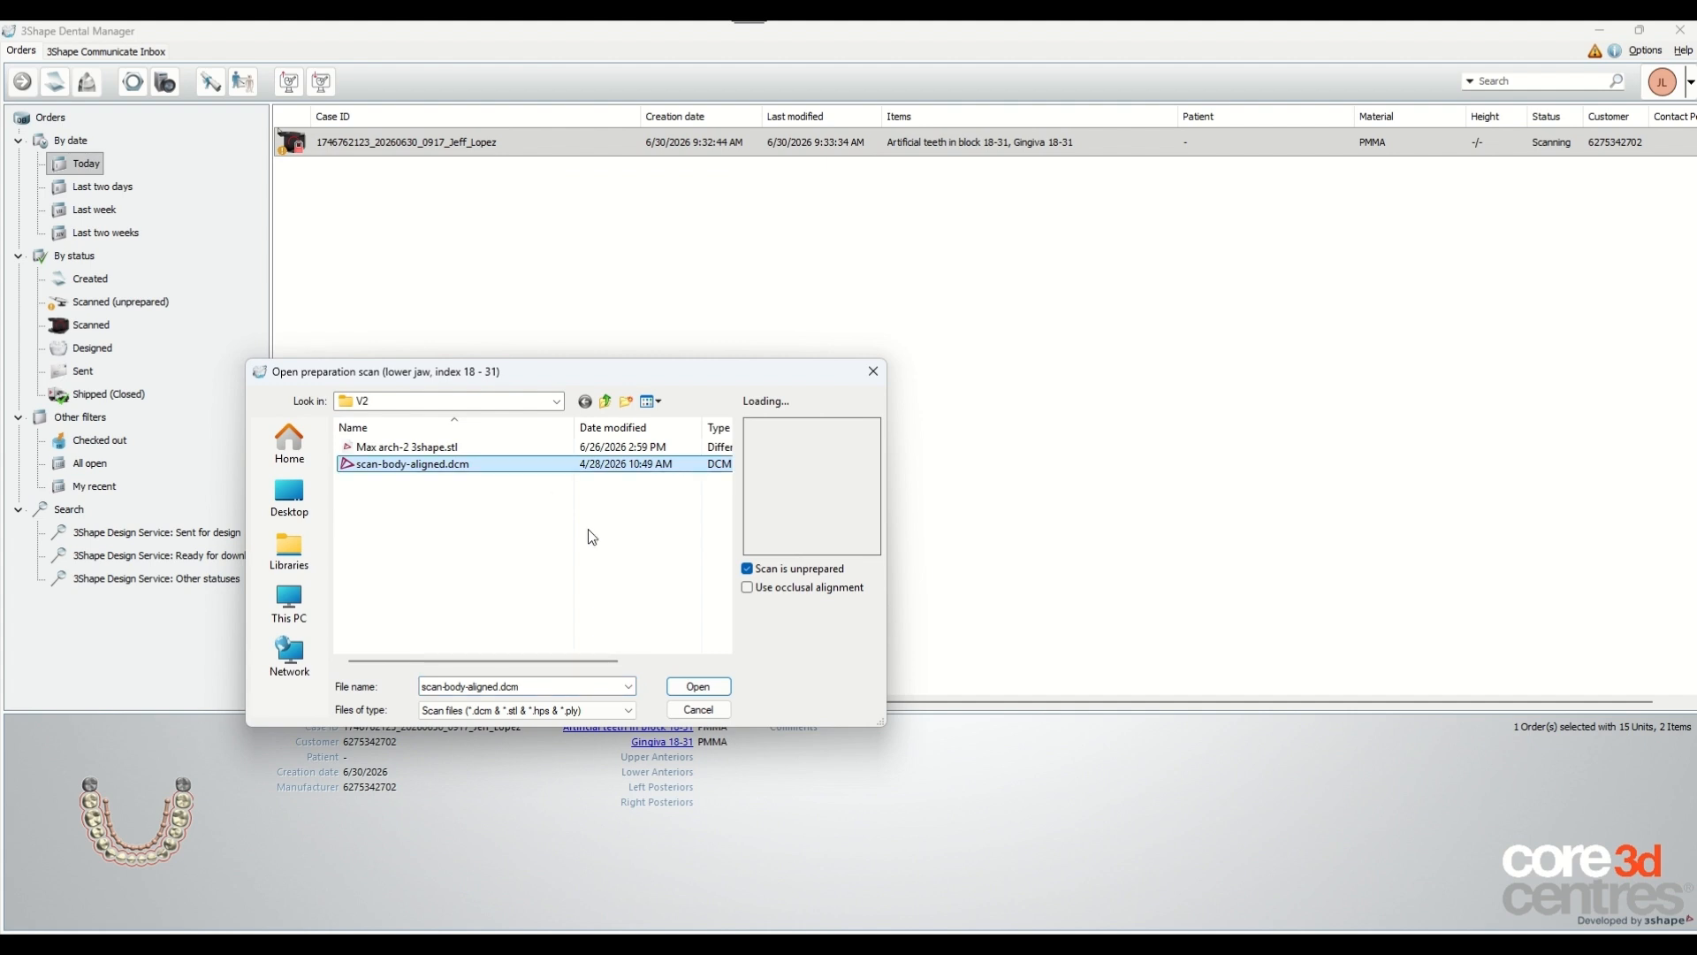
pyautogui.click(698, 688)
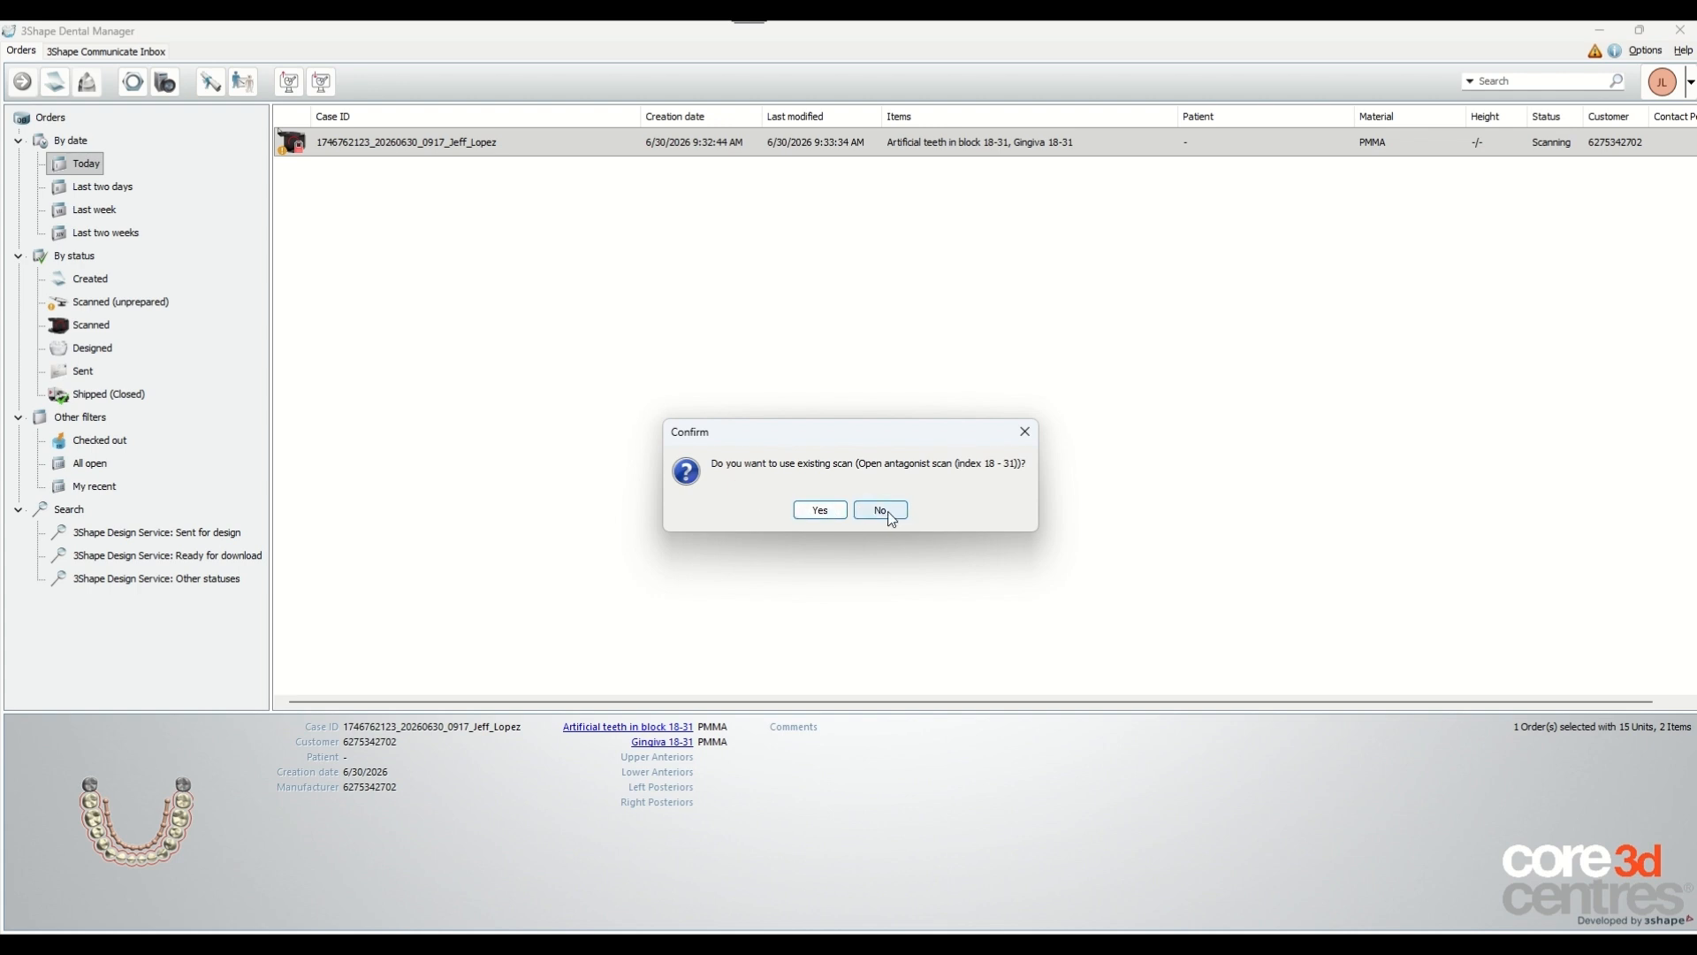
pyautogui.click(839, 512)
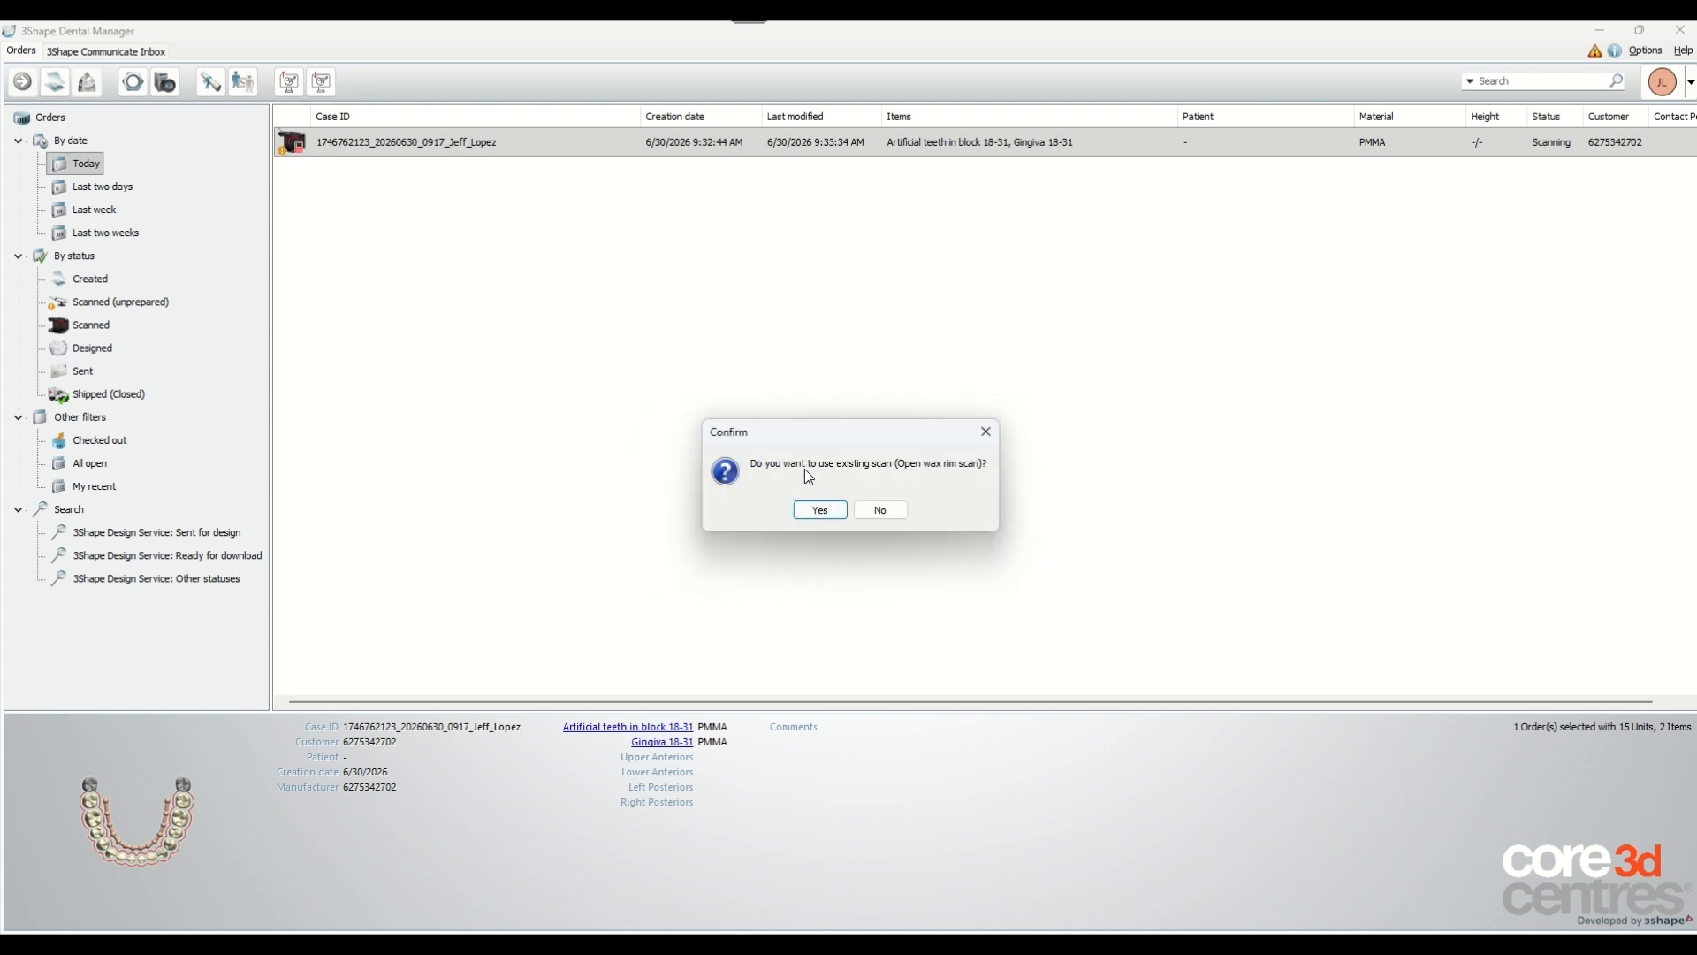
pyautogui.click(820, 511)
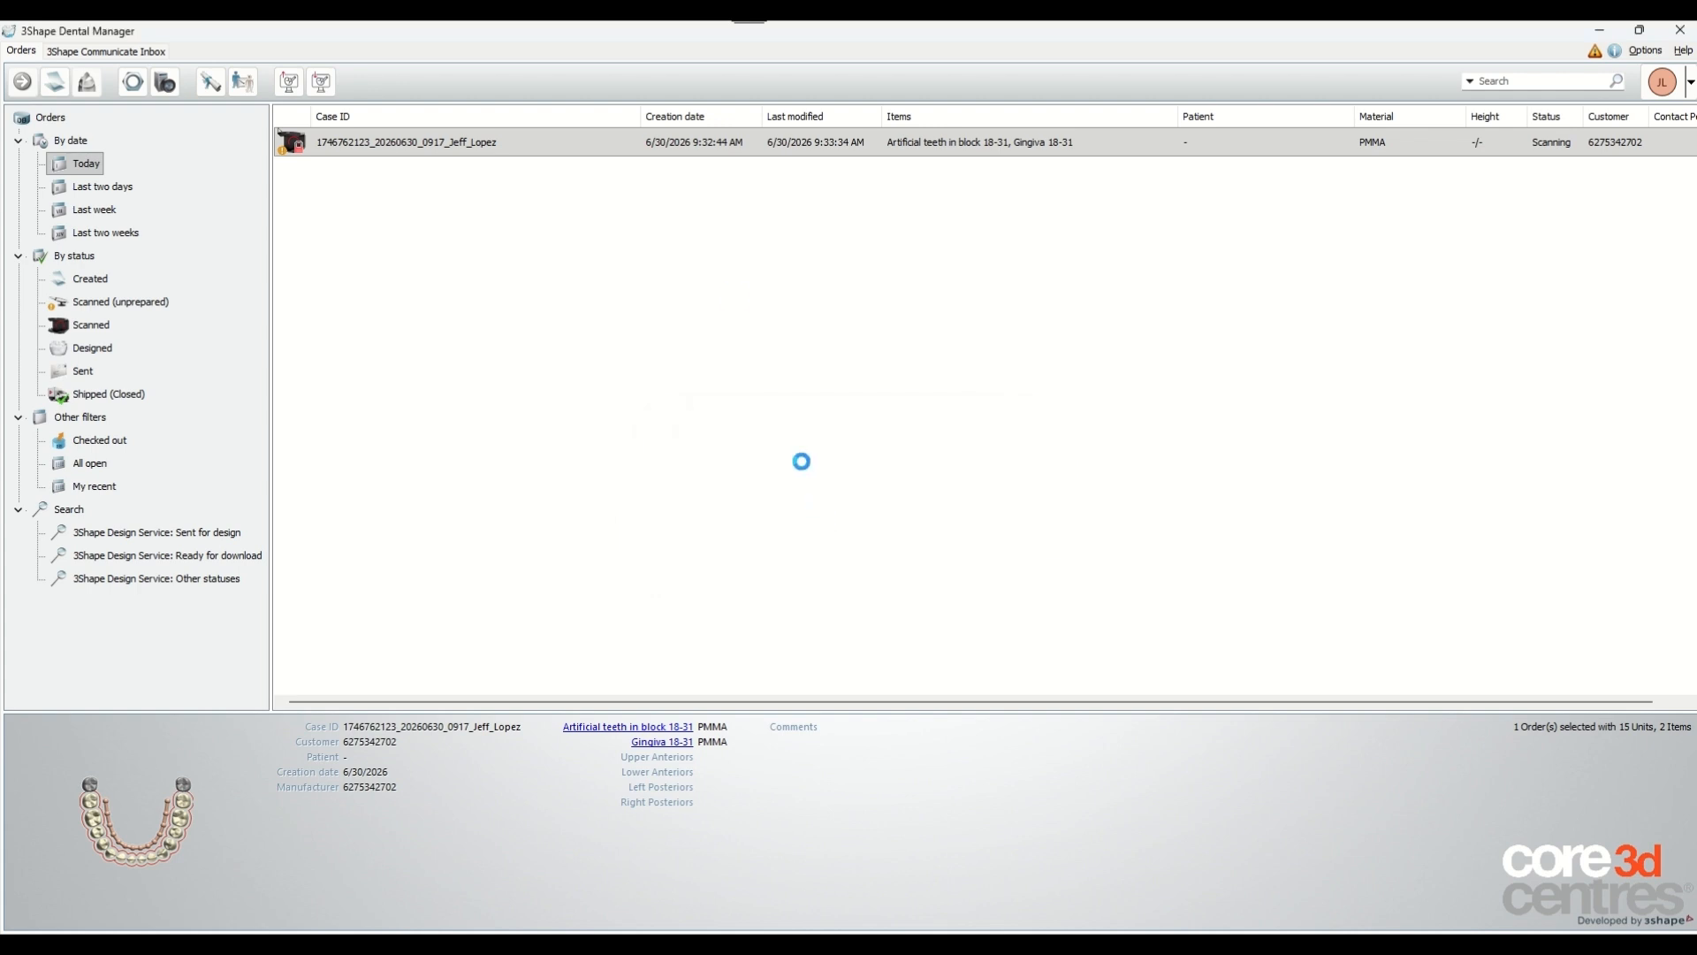
# Open the order for design and advance to refining the lower jaw scan.
pyautogui.rightClick(557, 140)
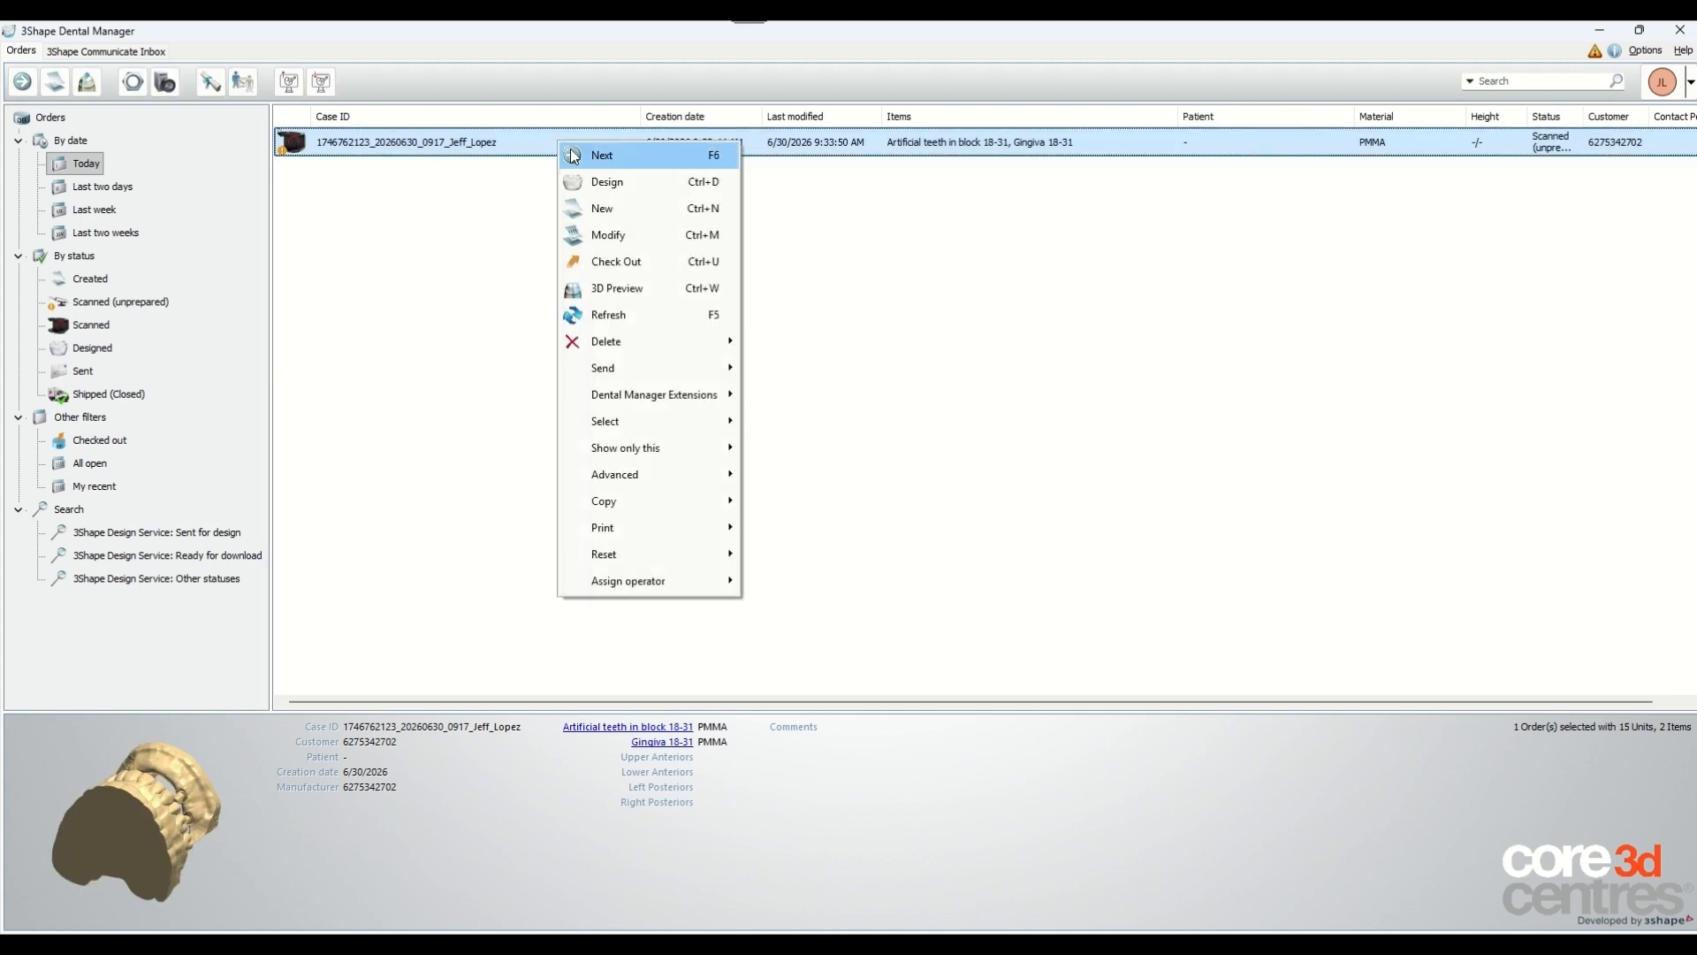
pyautogui.click(574, 155)
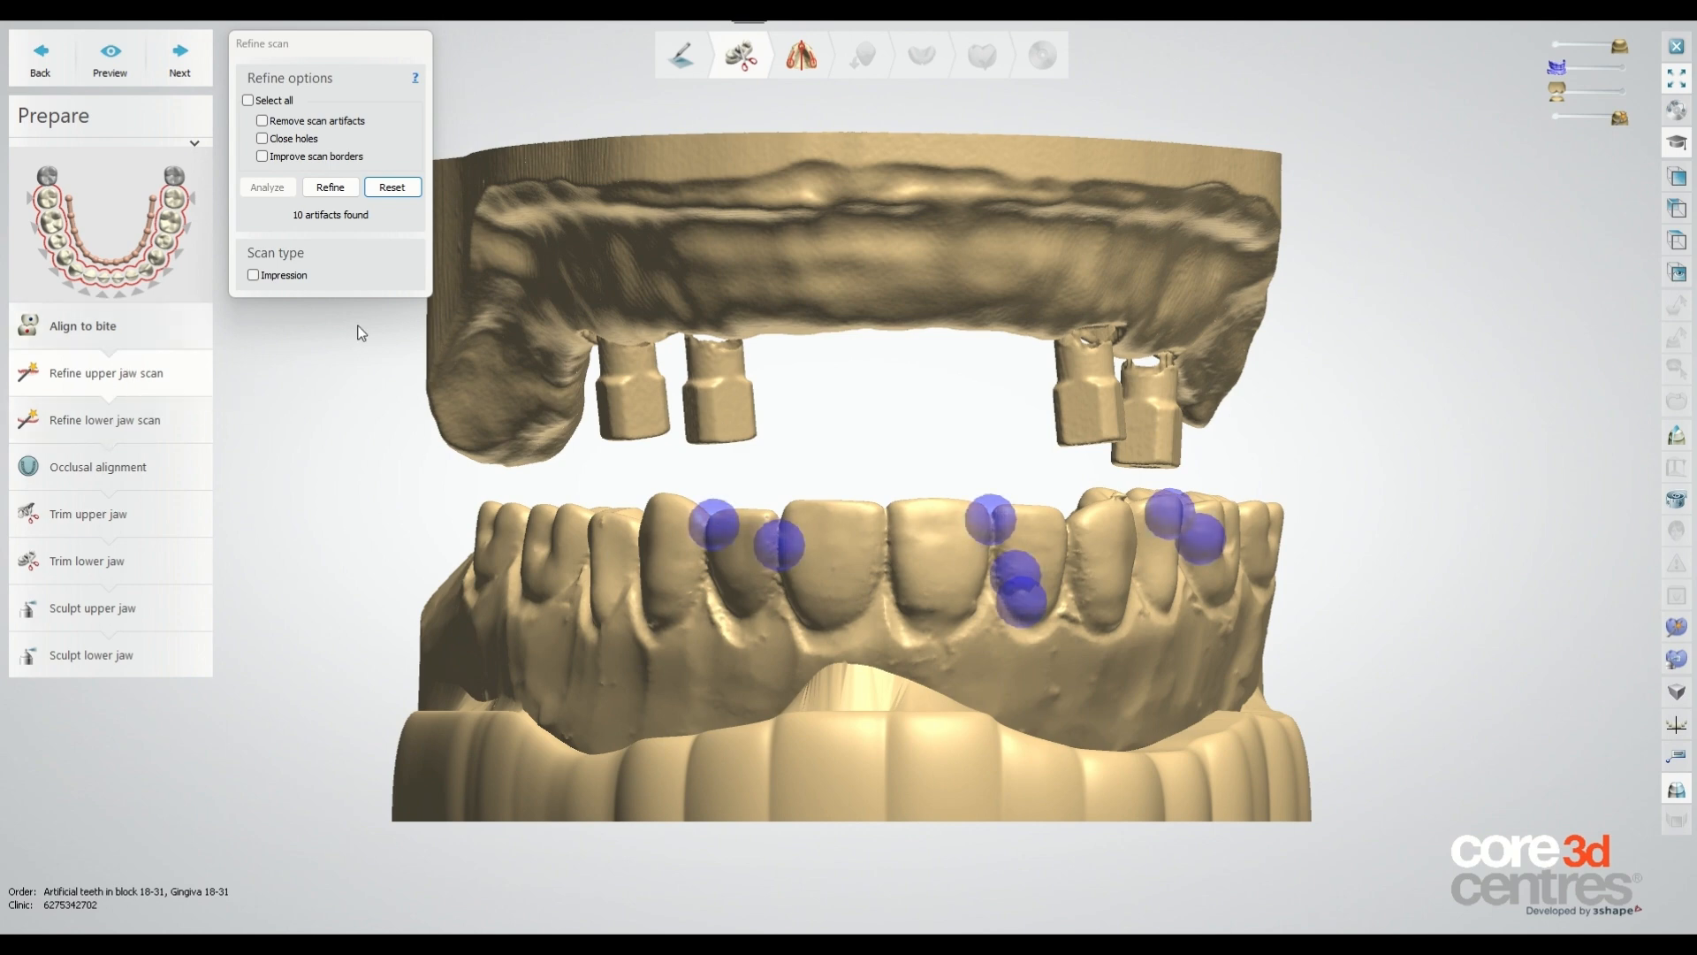
pyautogui.click(174, 57)
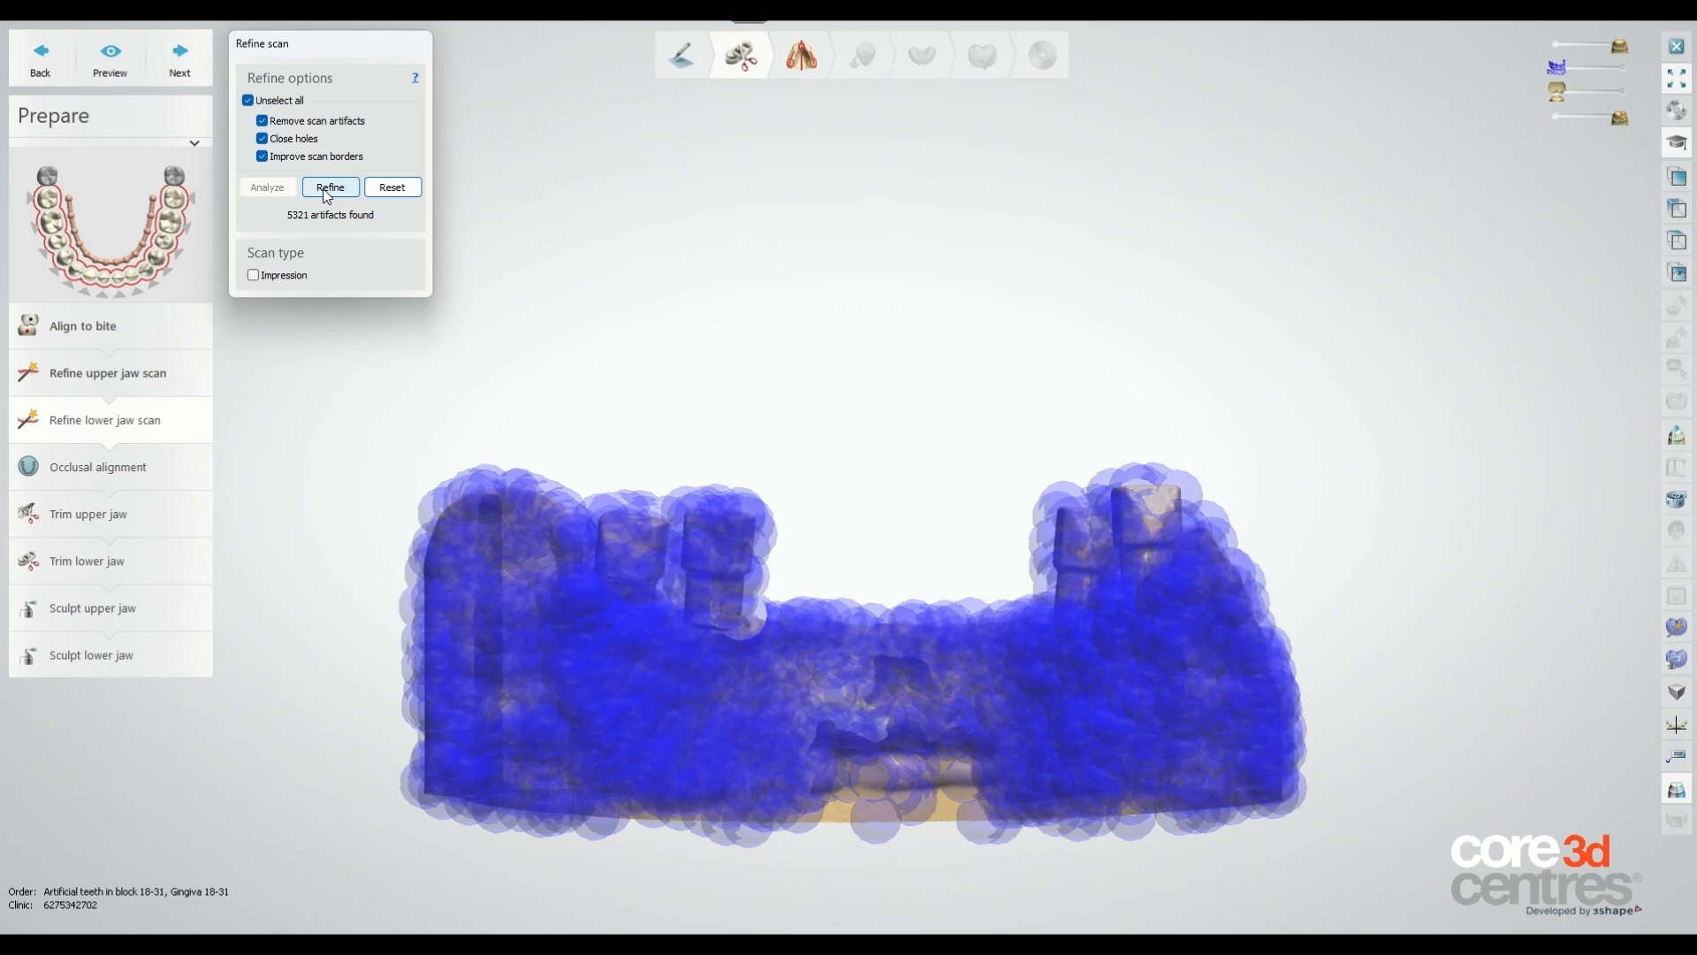
# Refine the lower jaw scan with all refine options and proceed to occlusal alignment.
pyautogui.click(326, 190)
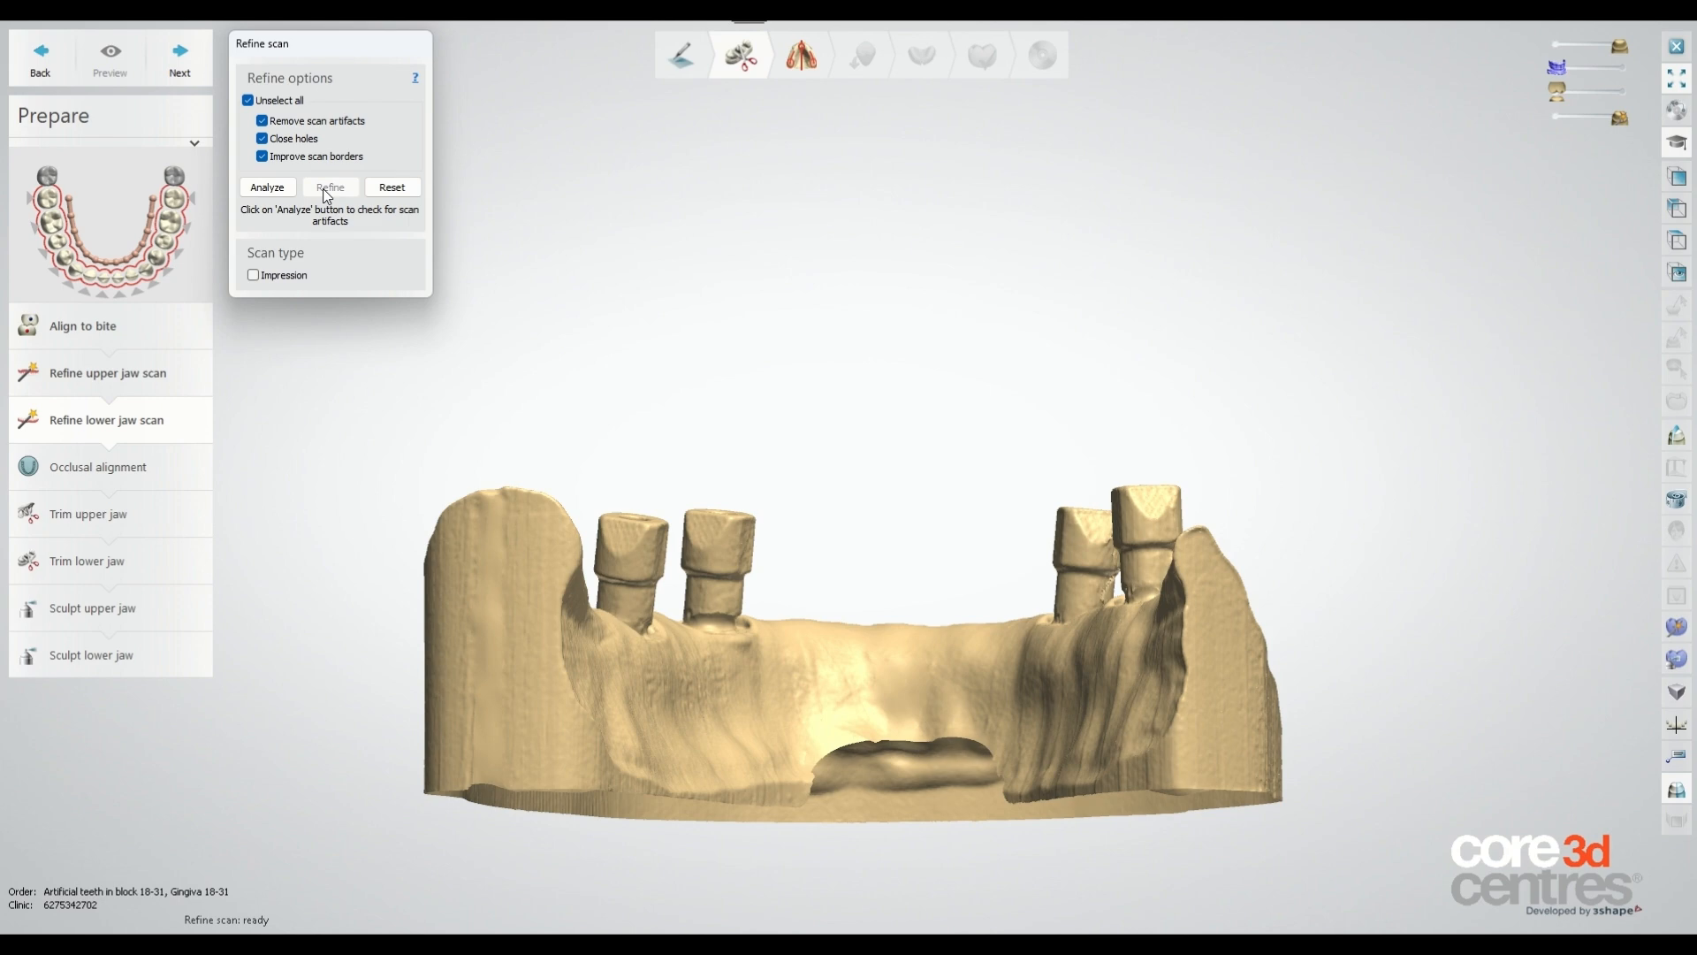
pyautogui.click(180, 71)
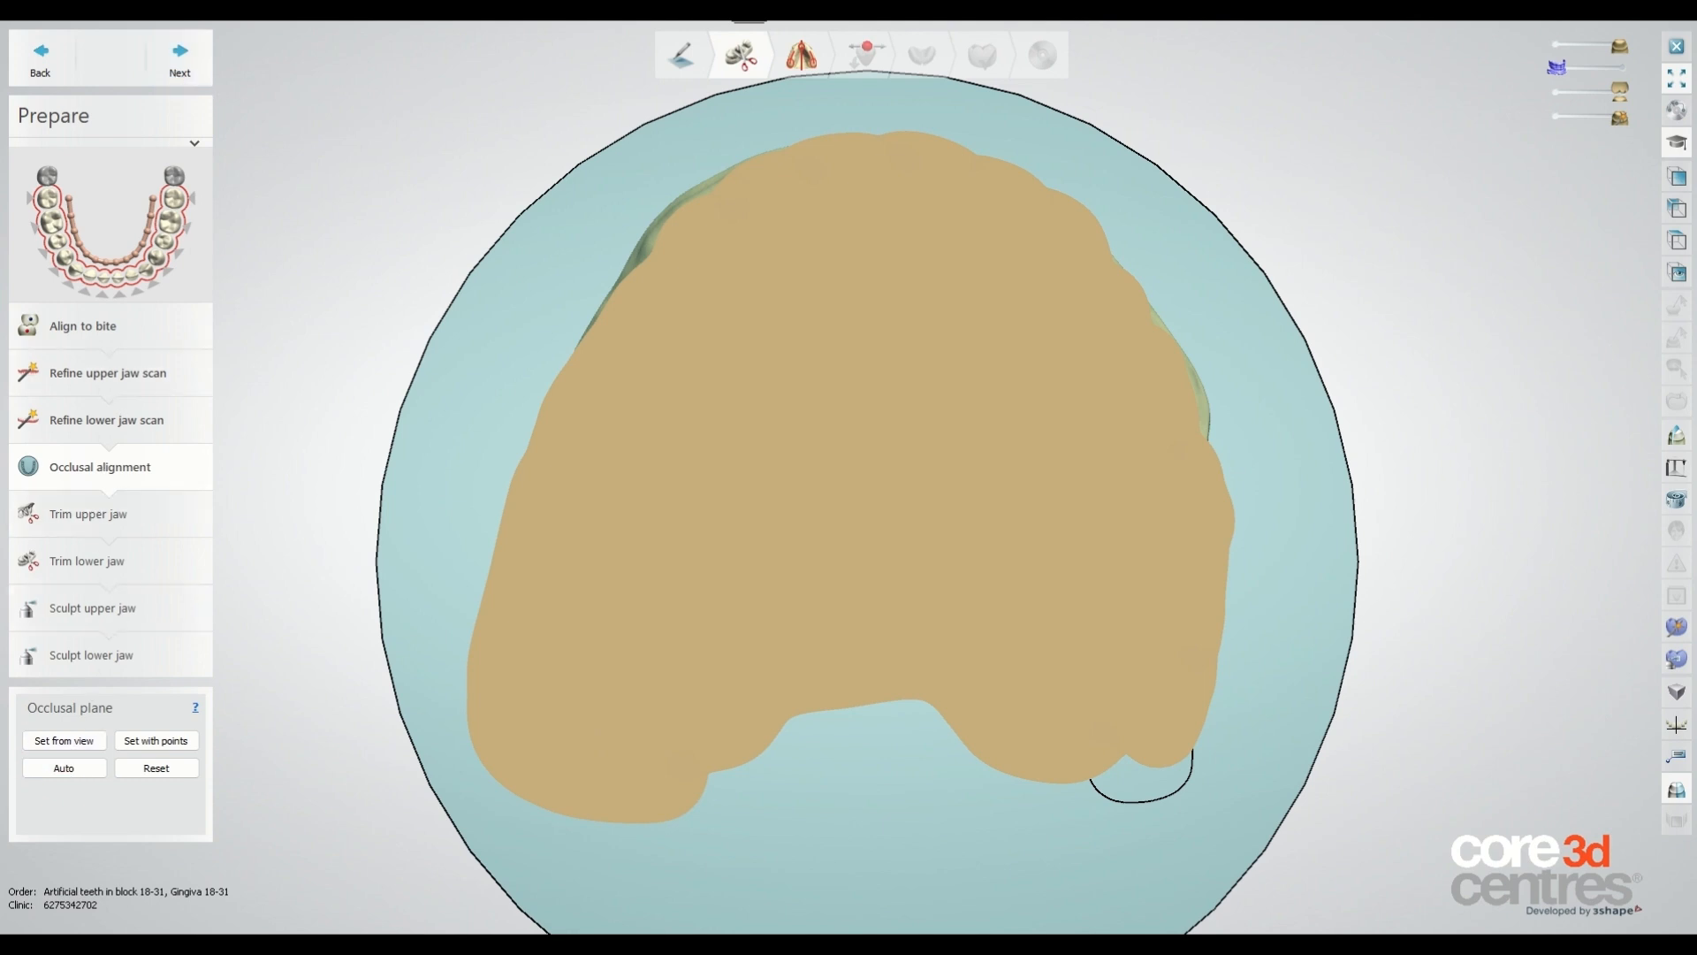
# Accept the occlusal alignment and upper jaw trim, advancing to trimming the lower jaw.
pyautogui.moveTo(1621, 90); pyautogui.dragTo(1557, 89)
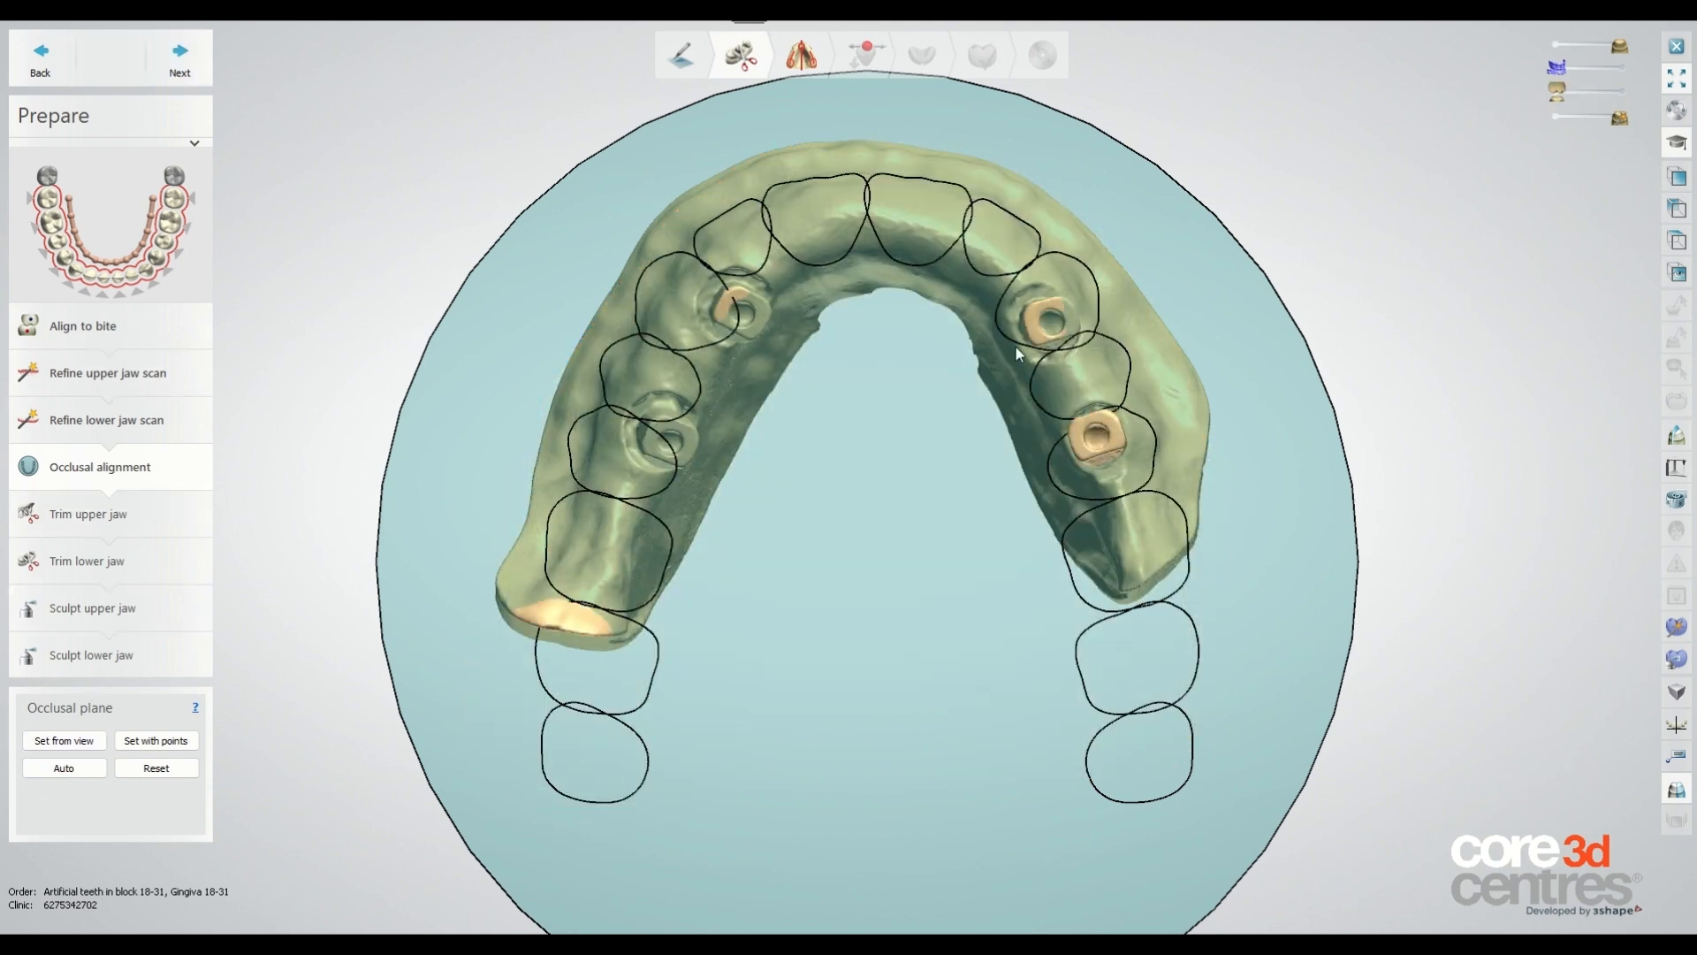
pyautogui.click(155, 71)
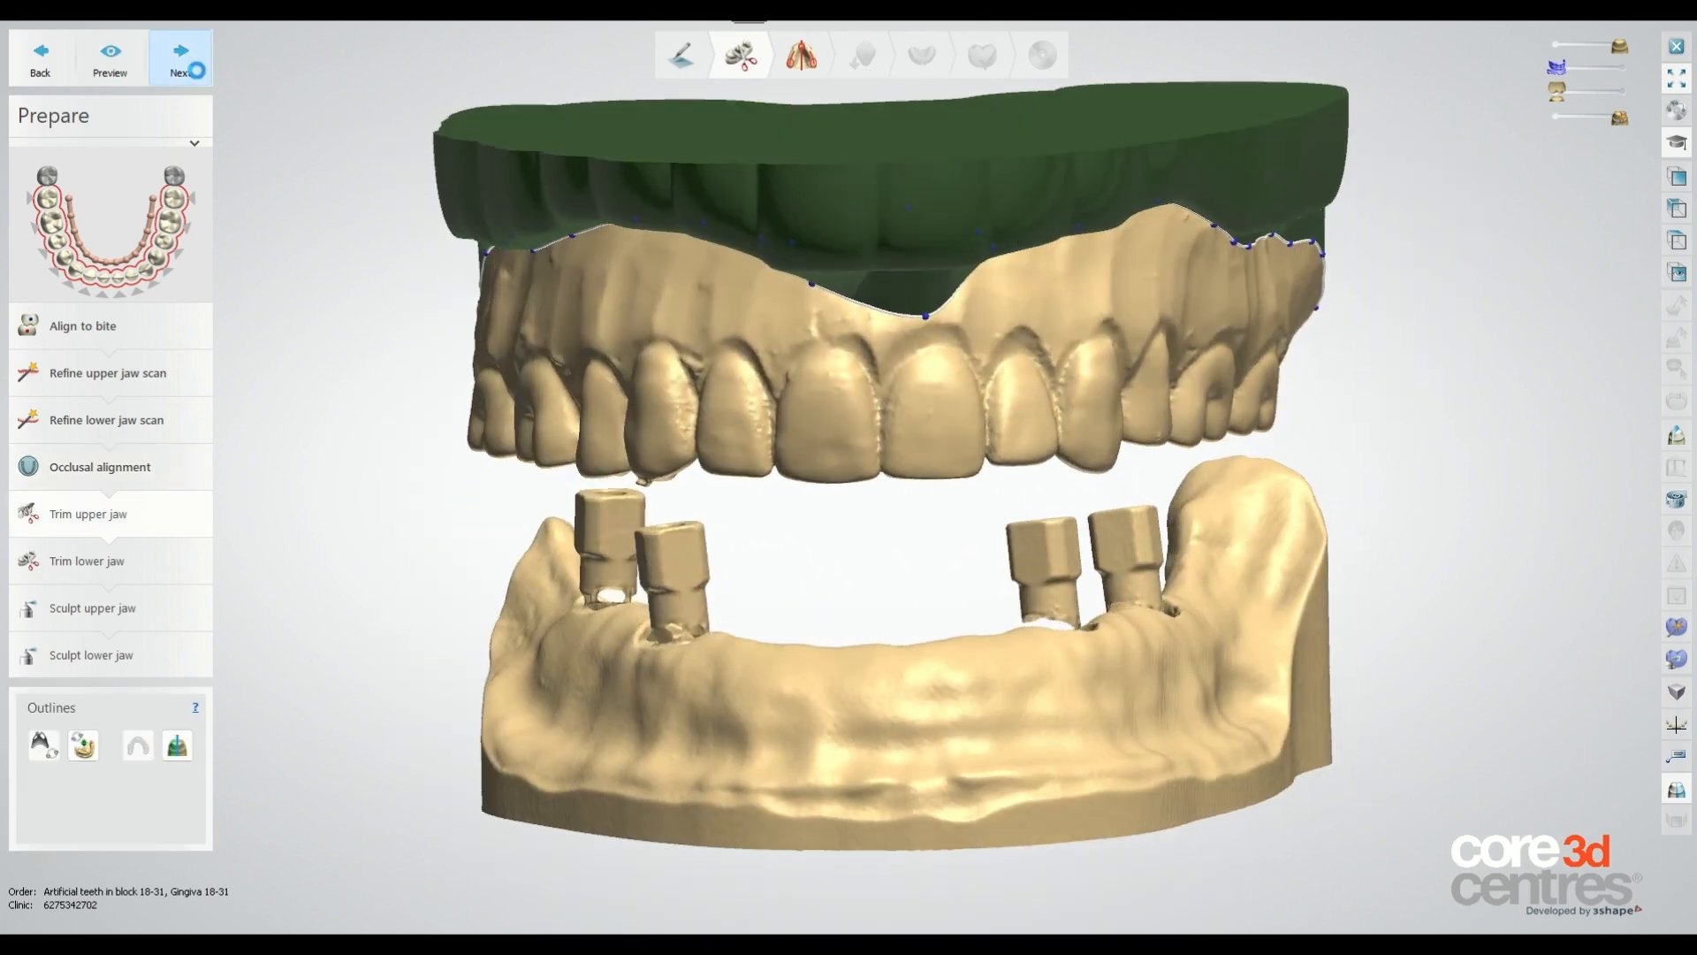
pyautogui.click(180, 55)
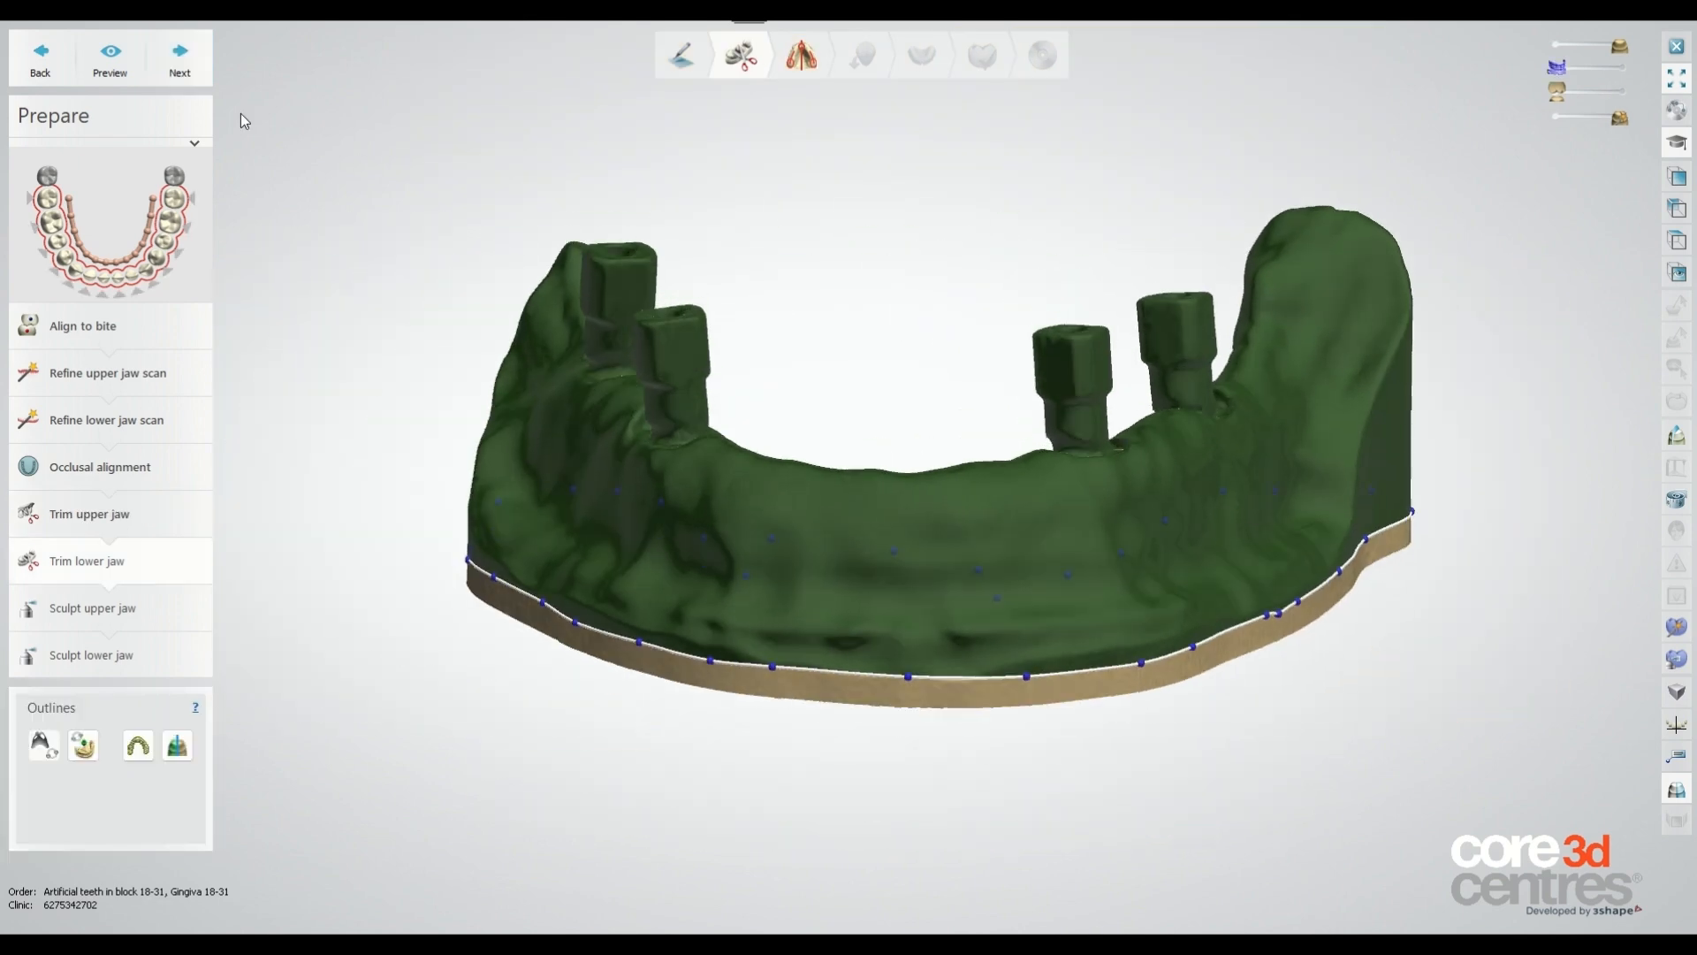
# Accept the lower jaw trim, advance to sculpting the lower jaw, and fade out the wax rim scan.
pyautogui.click(190, 62)
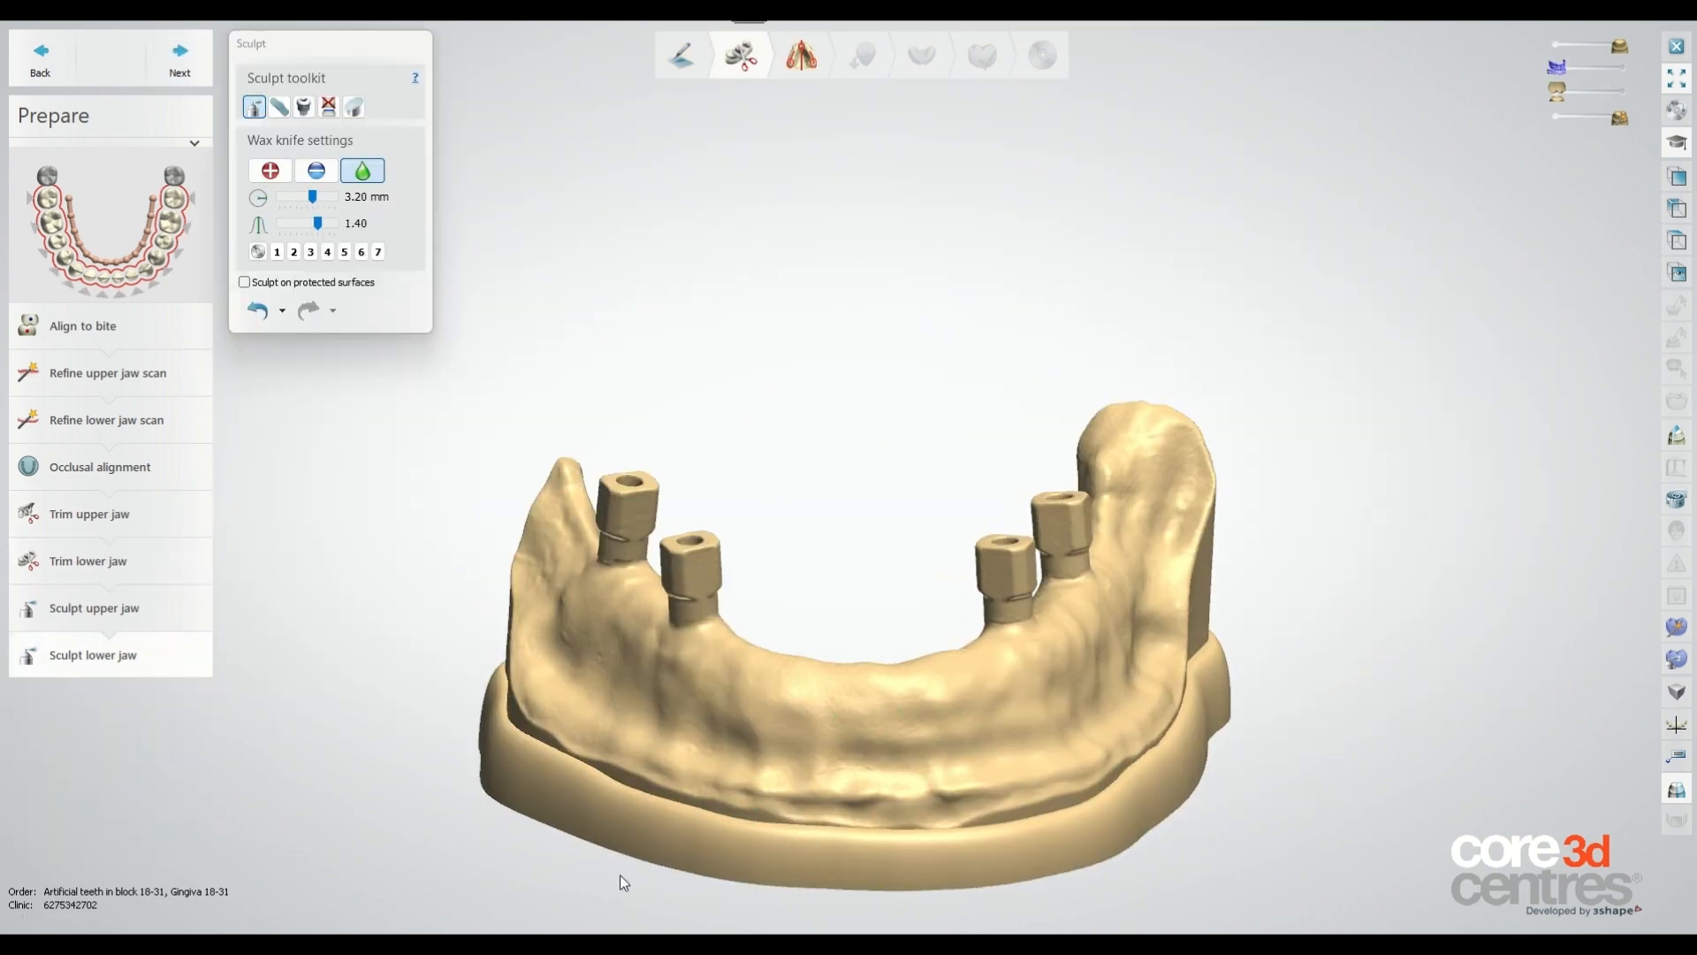
pyautogui.moveTo(1622, 119); pyautogui.dragTo(1561, 118)
pyautogui.scroll(-3, 889, 852)
pyautogui.scroll(4, 889, 851)
pyautogui.moveTo(908, 457)
pyautogui.mouseDown(button='right')
pyautogui.moveTo(874, 483)
pyautogui.moveTo(862, 446)
pyautogui.mouseUp(button='right')
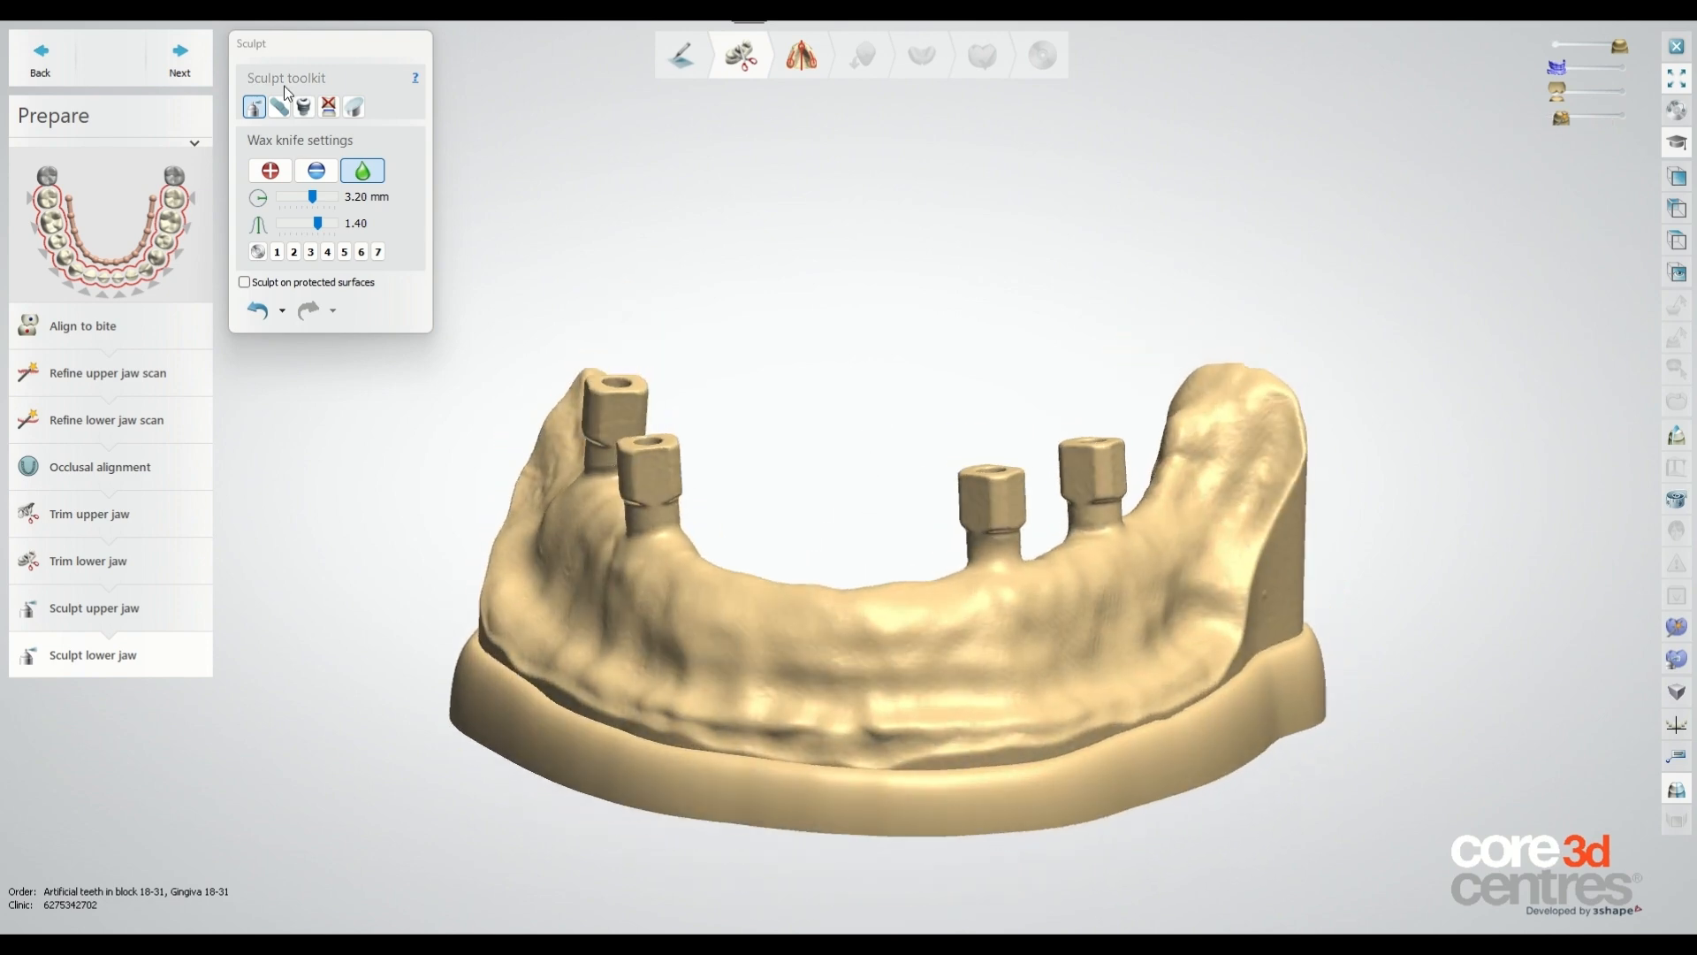
# Place a Gauge - Preat Ti-Scan - Zim4.5 attachment with Surface normal orientation on the third scan body, aligning it with corresponding points.
pyautogui.click(304, 108)
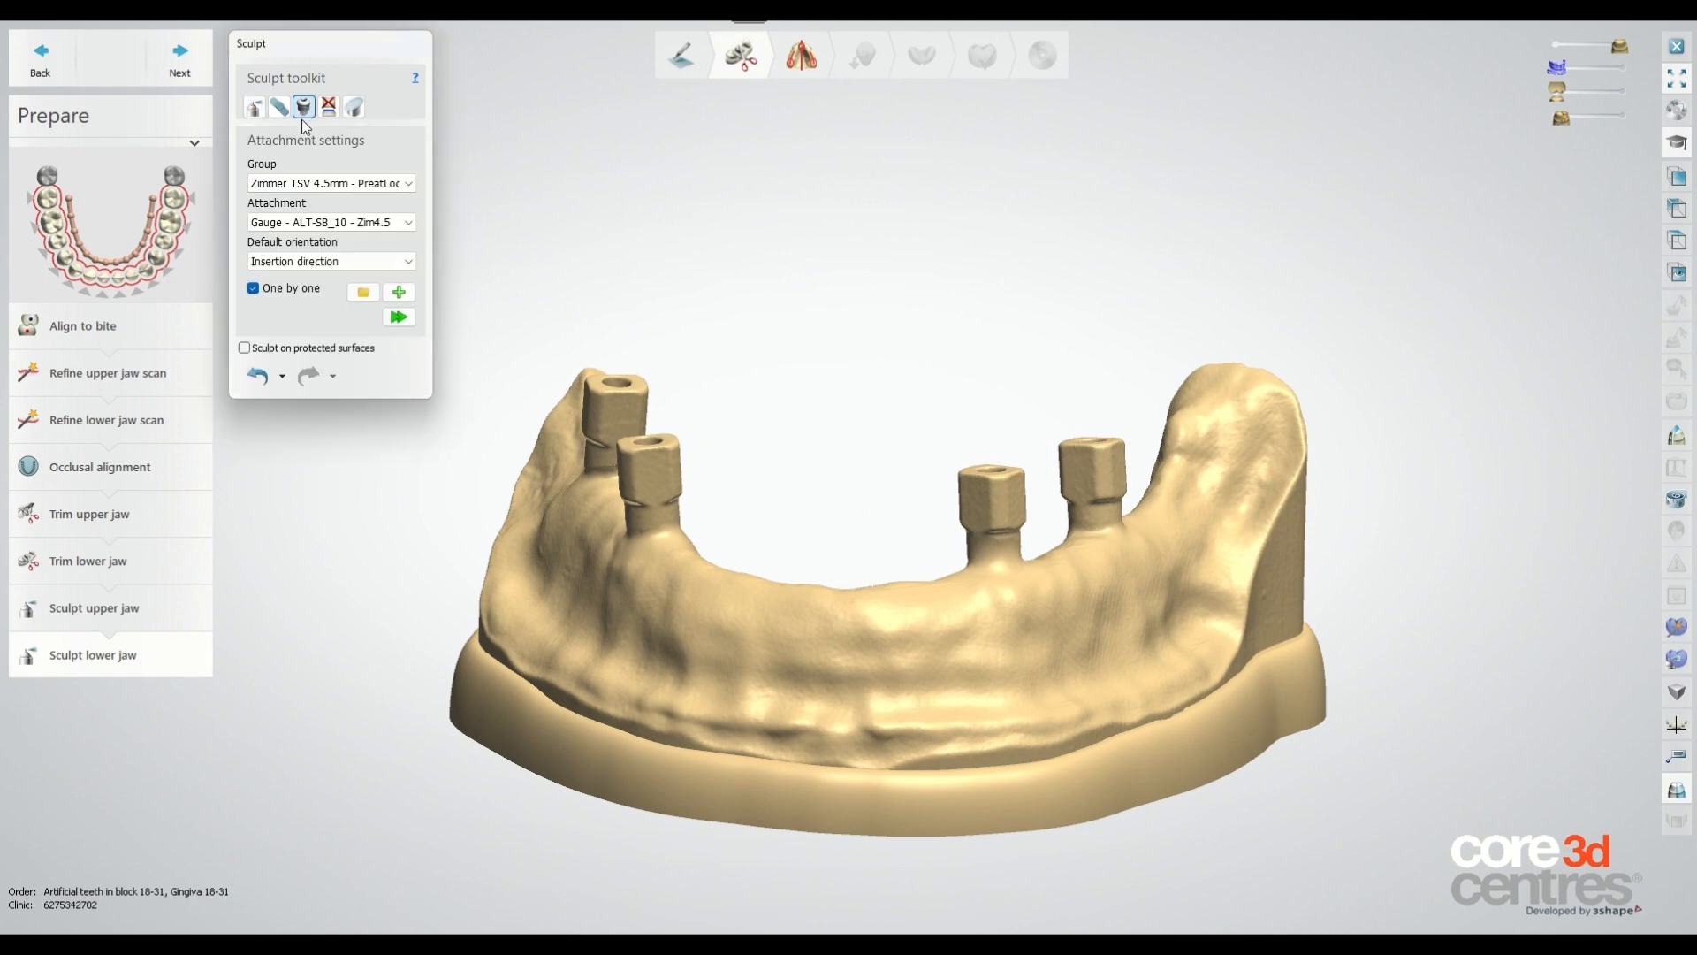
pyautogui.click(359, 187)
pyautogui.click(360, 203)
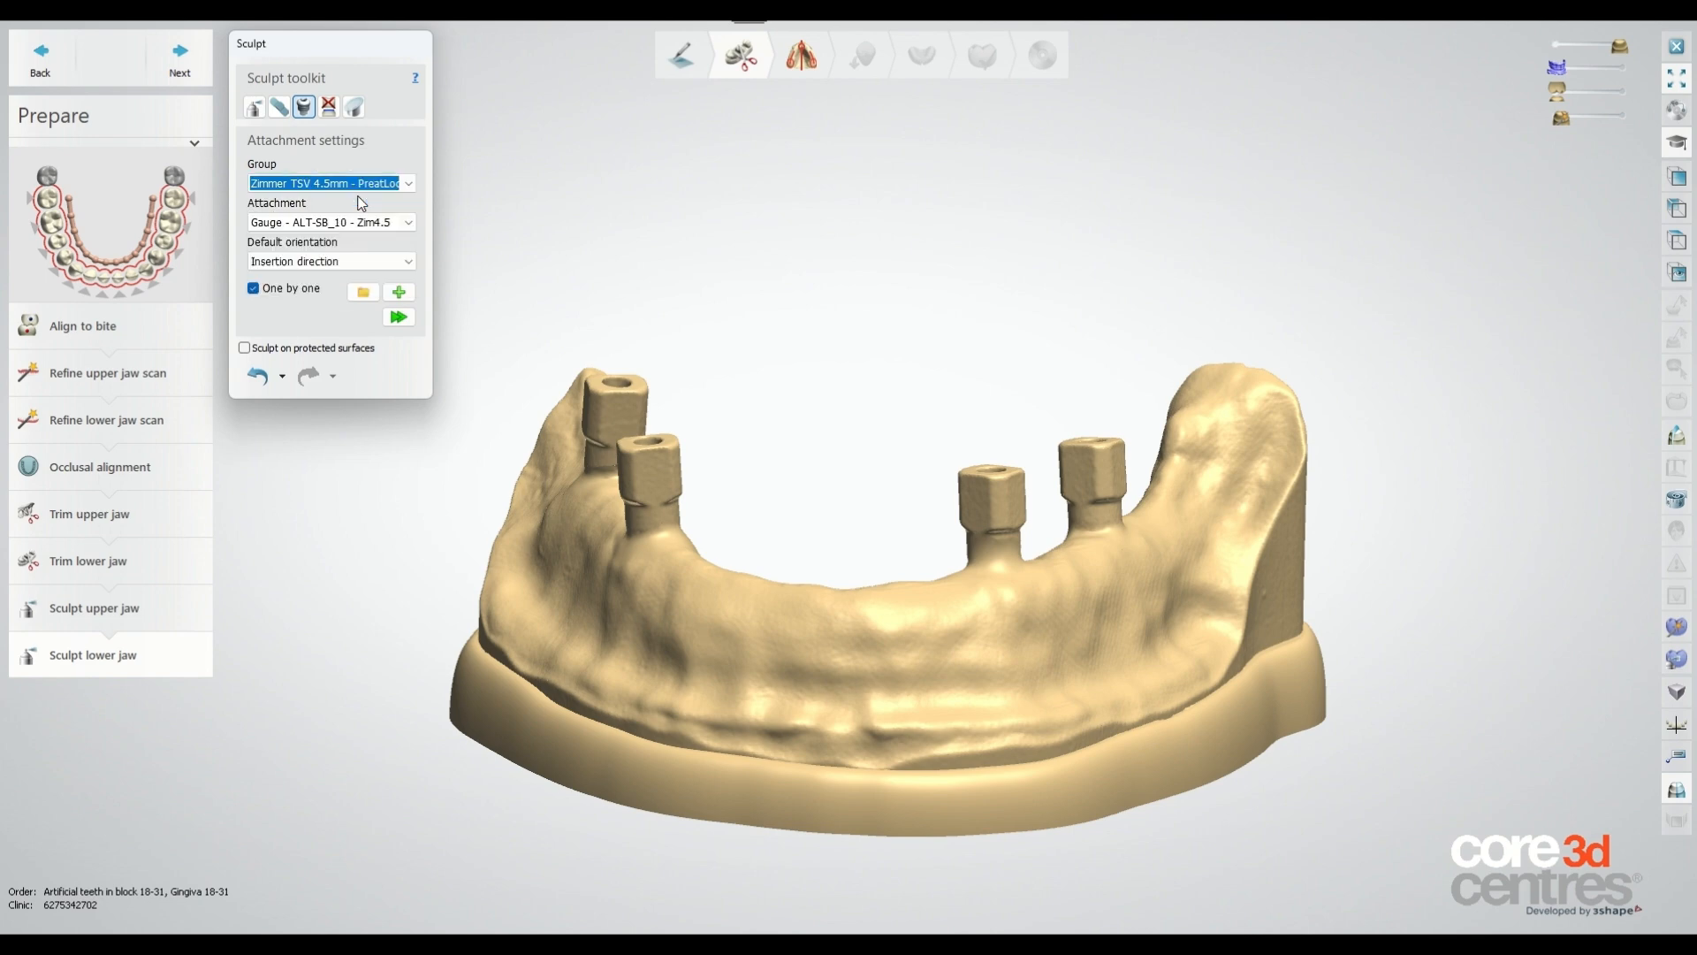
pyautogui.click(352, 227)
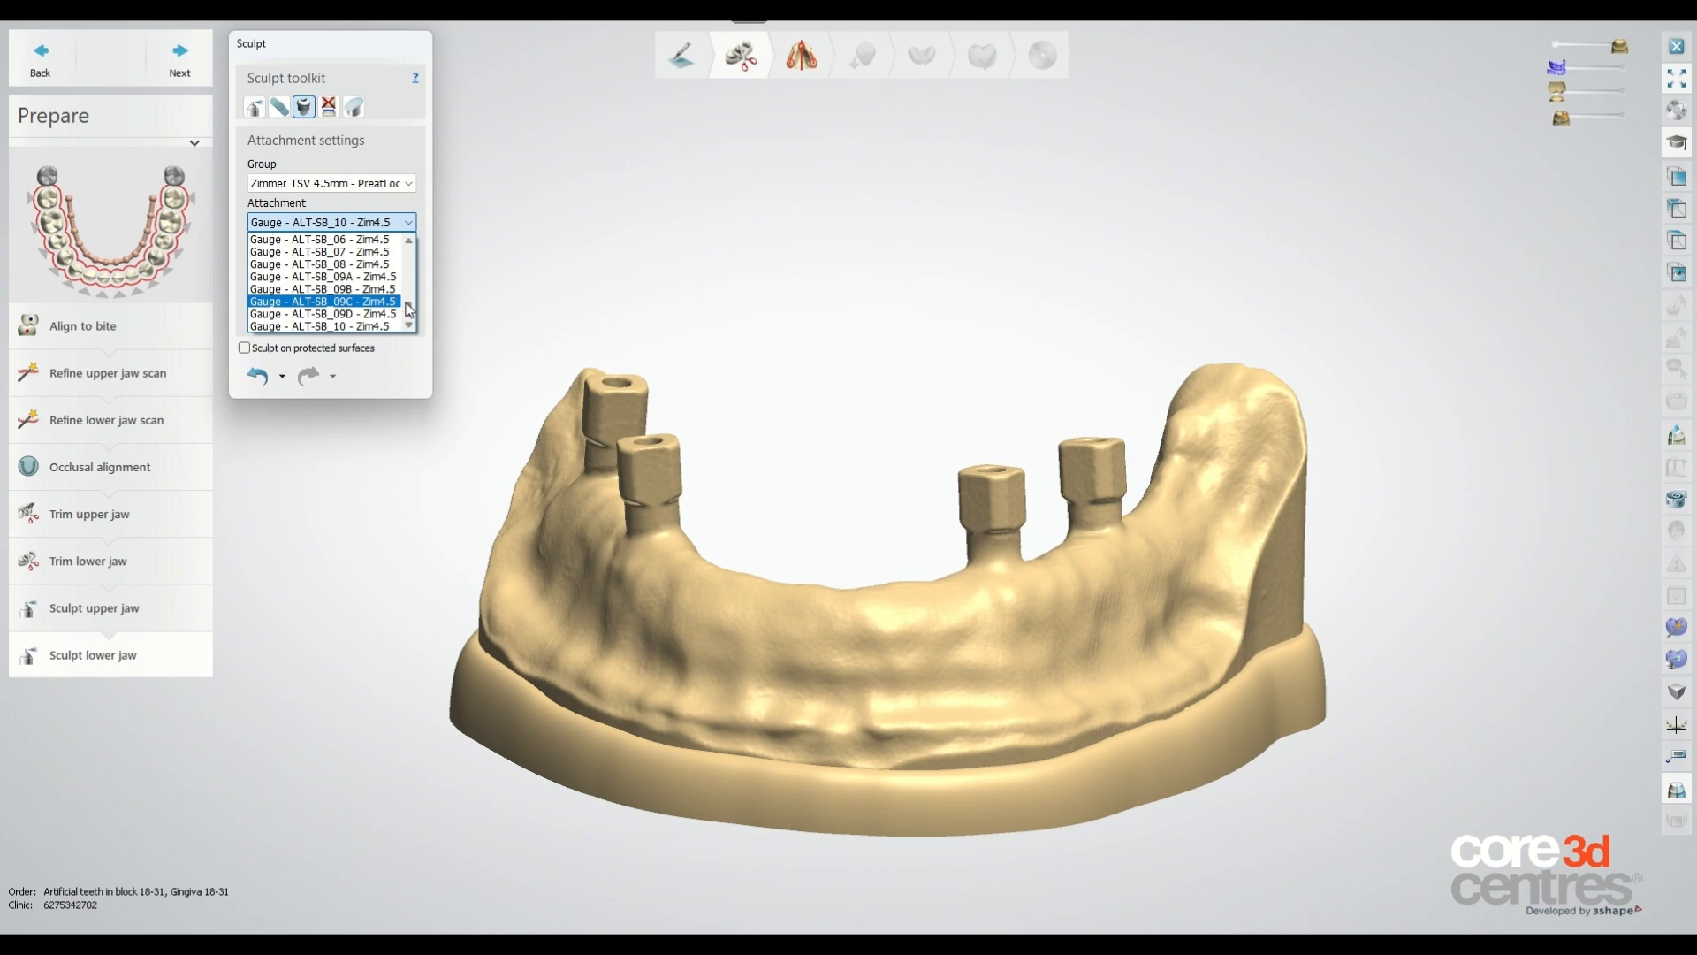
pyautogui.moveTo(408, 308); pyautogui.dragTo(409, 249)
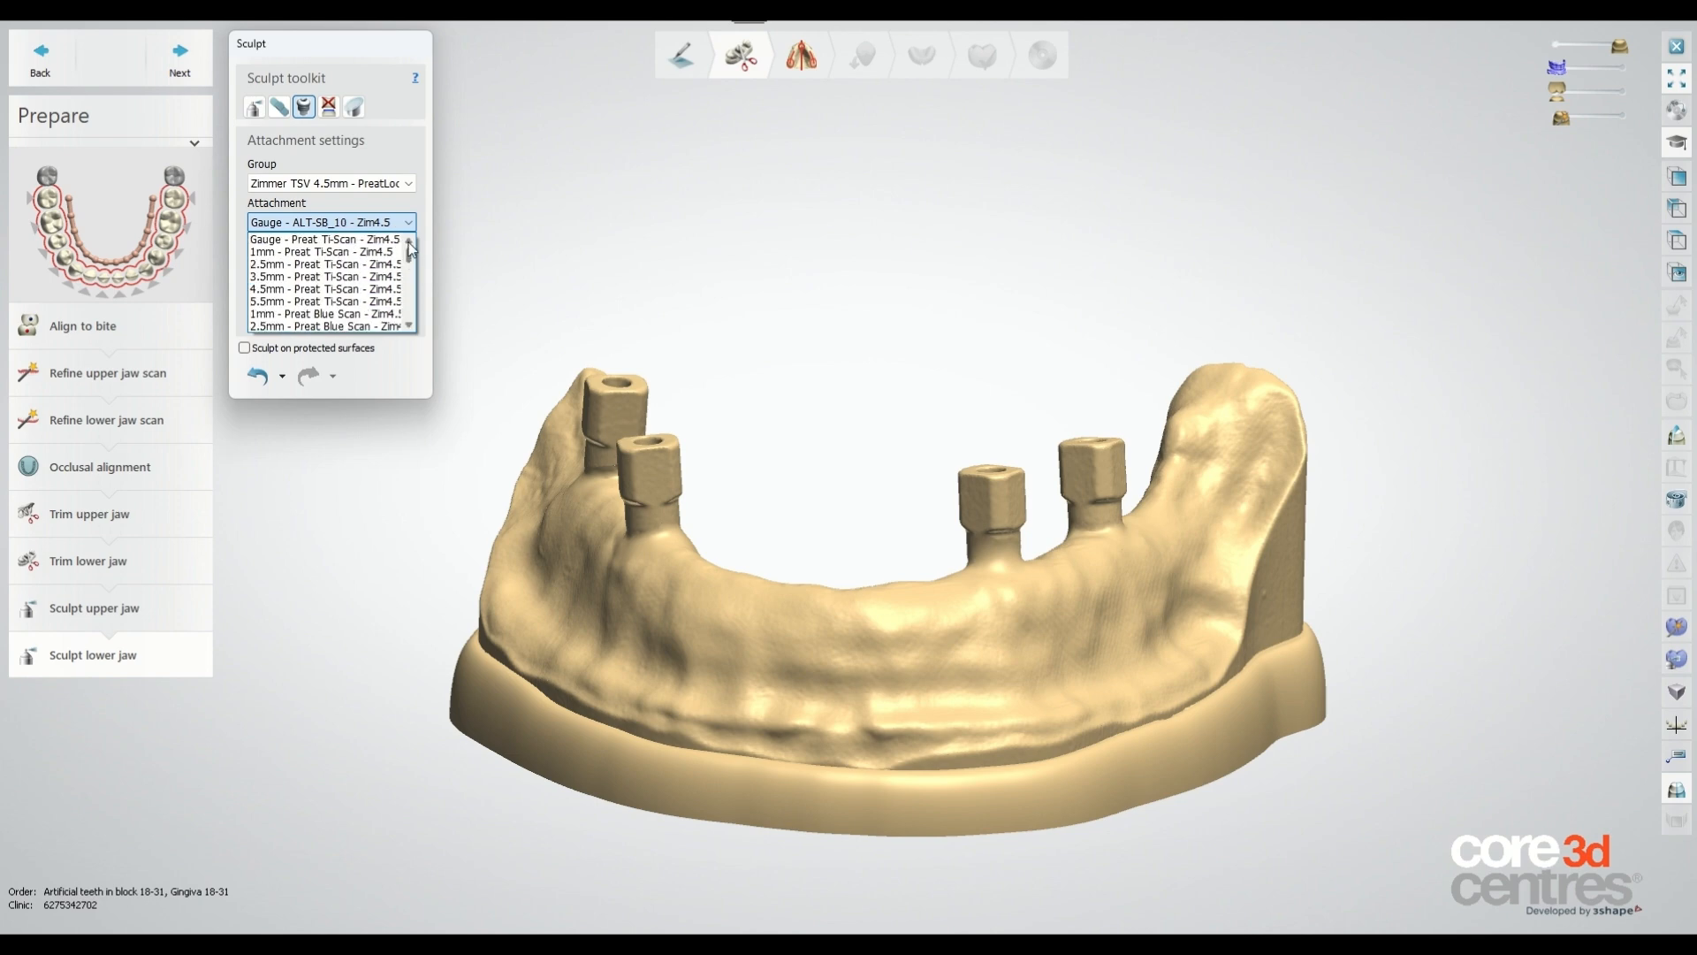
pyautogui.click(306, 240)
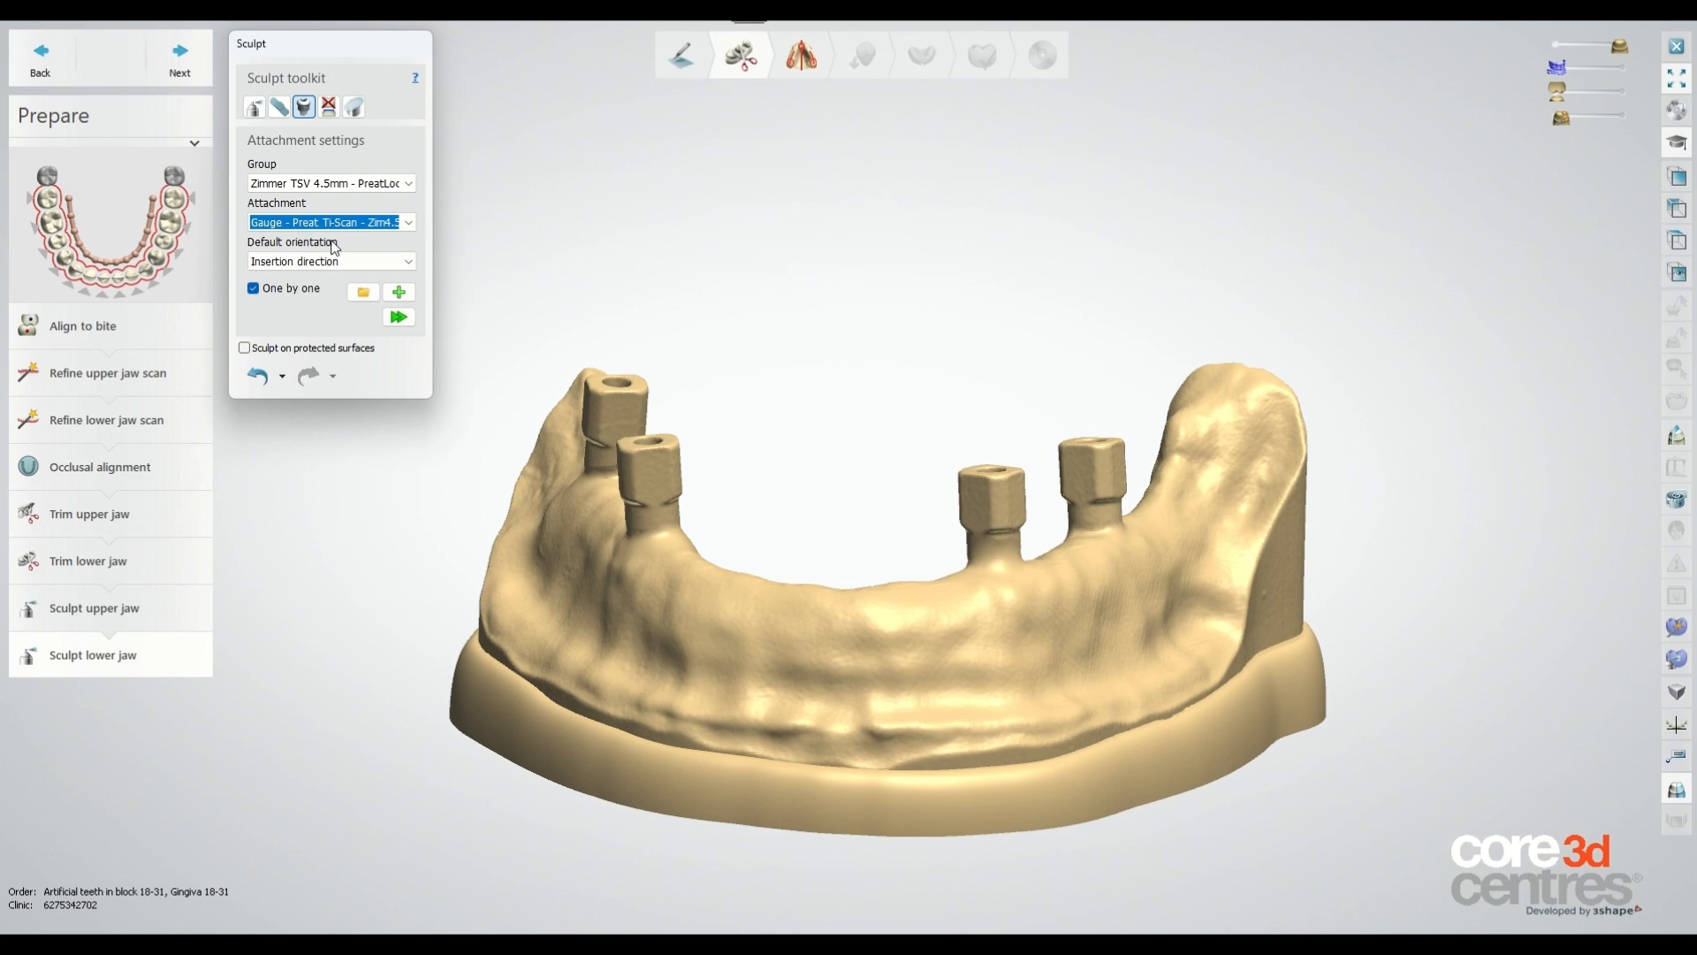
pyautogui.click(379, 267)
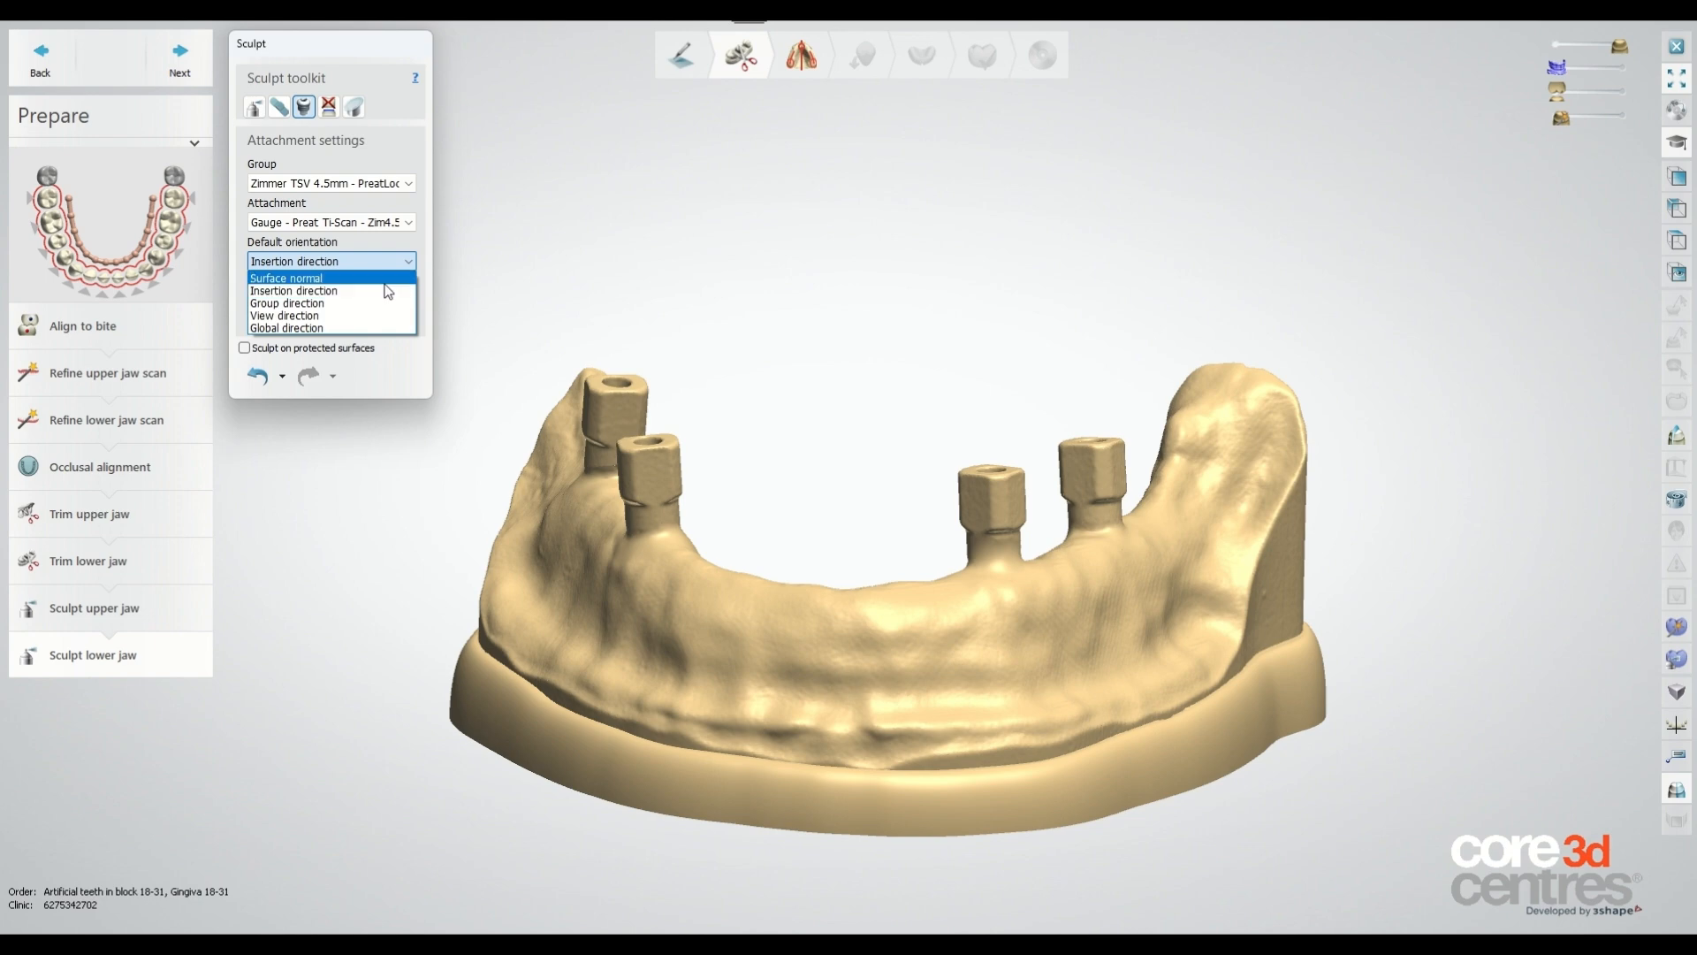
pyautogui.click(385, 278)
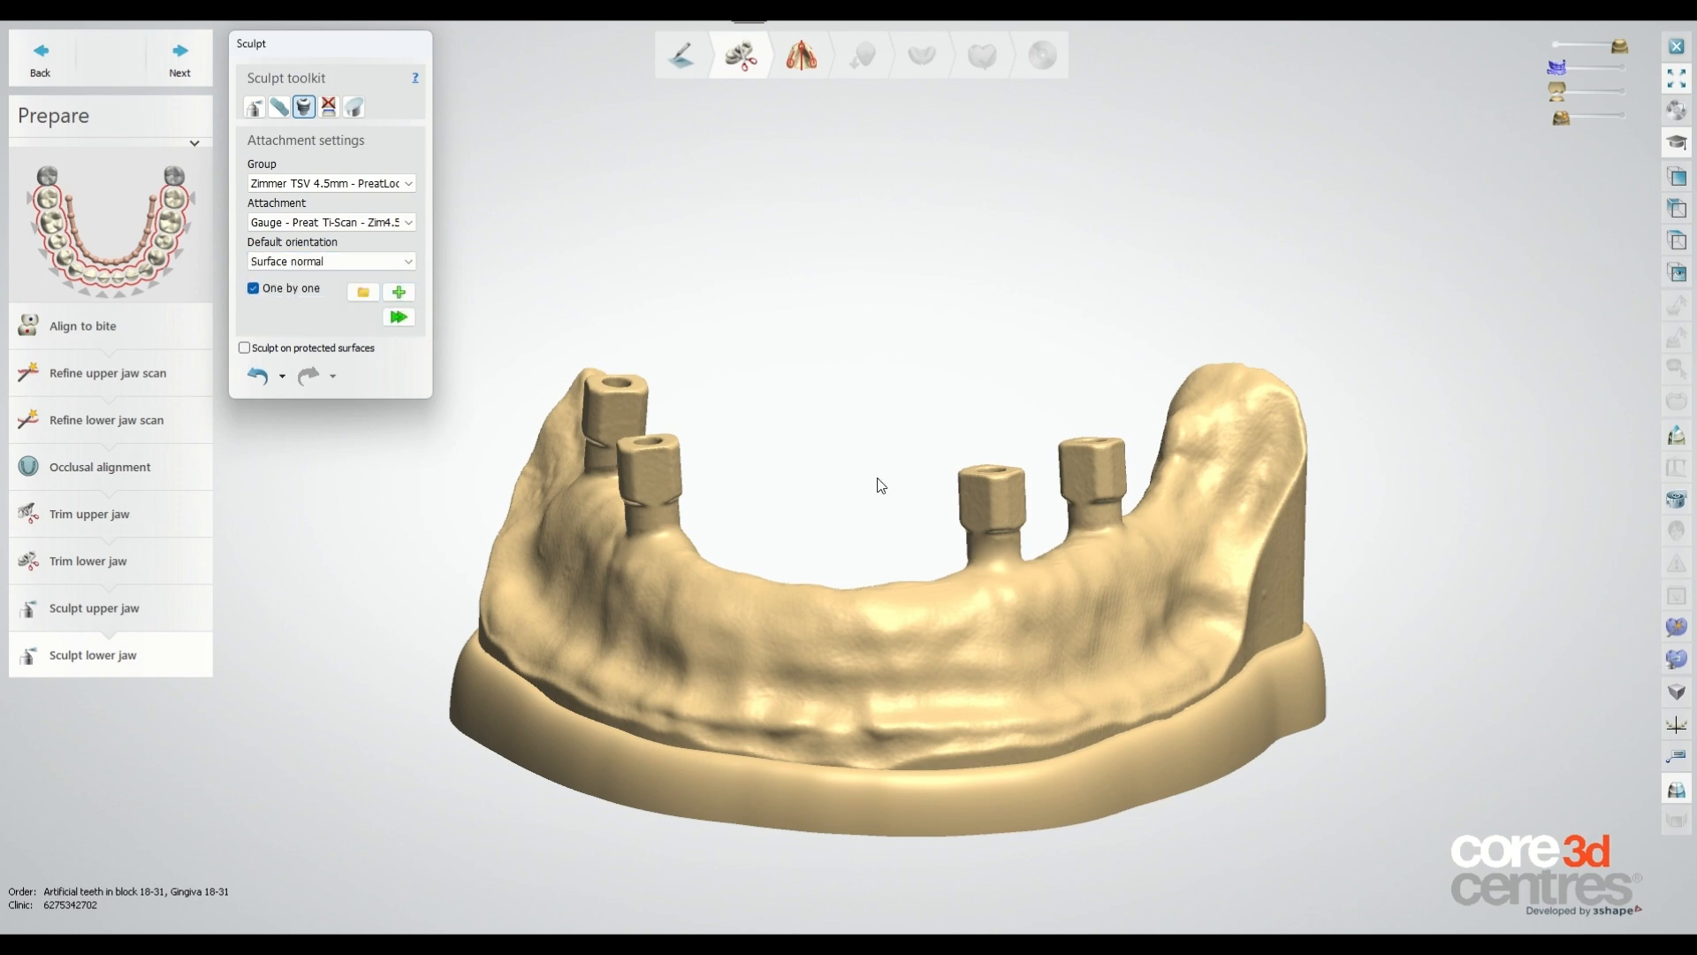
pyautogui.click(1015, 624)
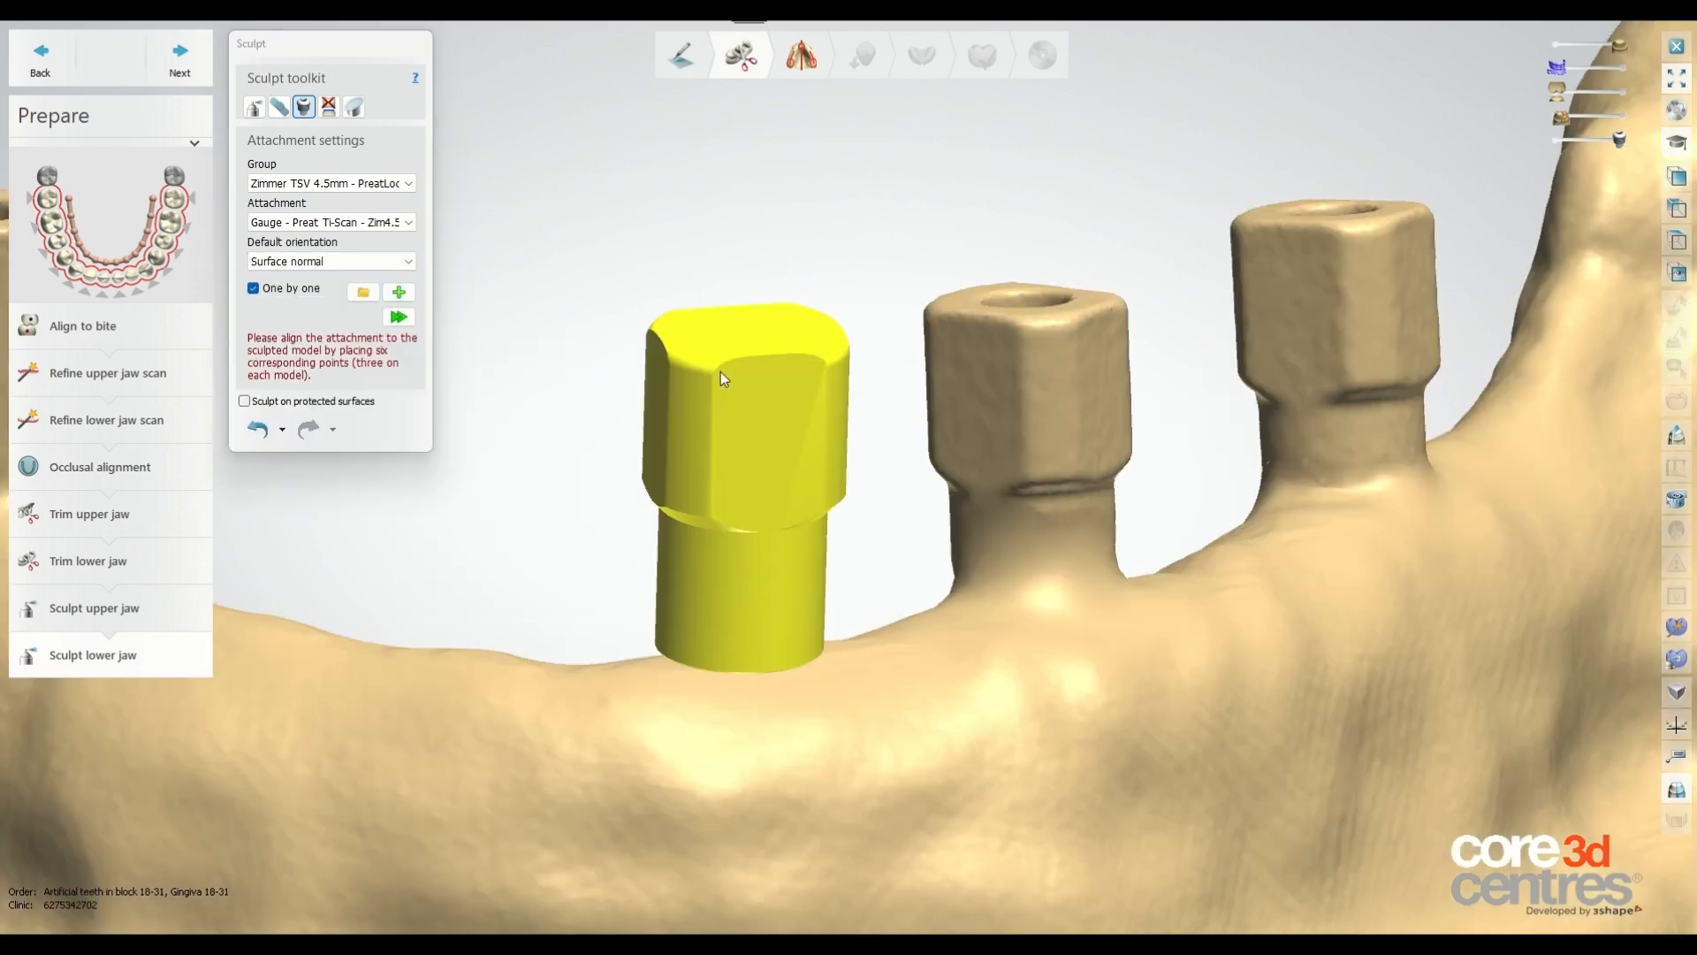
pyautogui.click(718, 371)
pyautogui.click(769, 525)
pyautogui.click(979, 480)
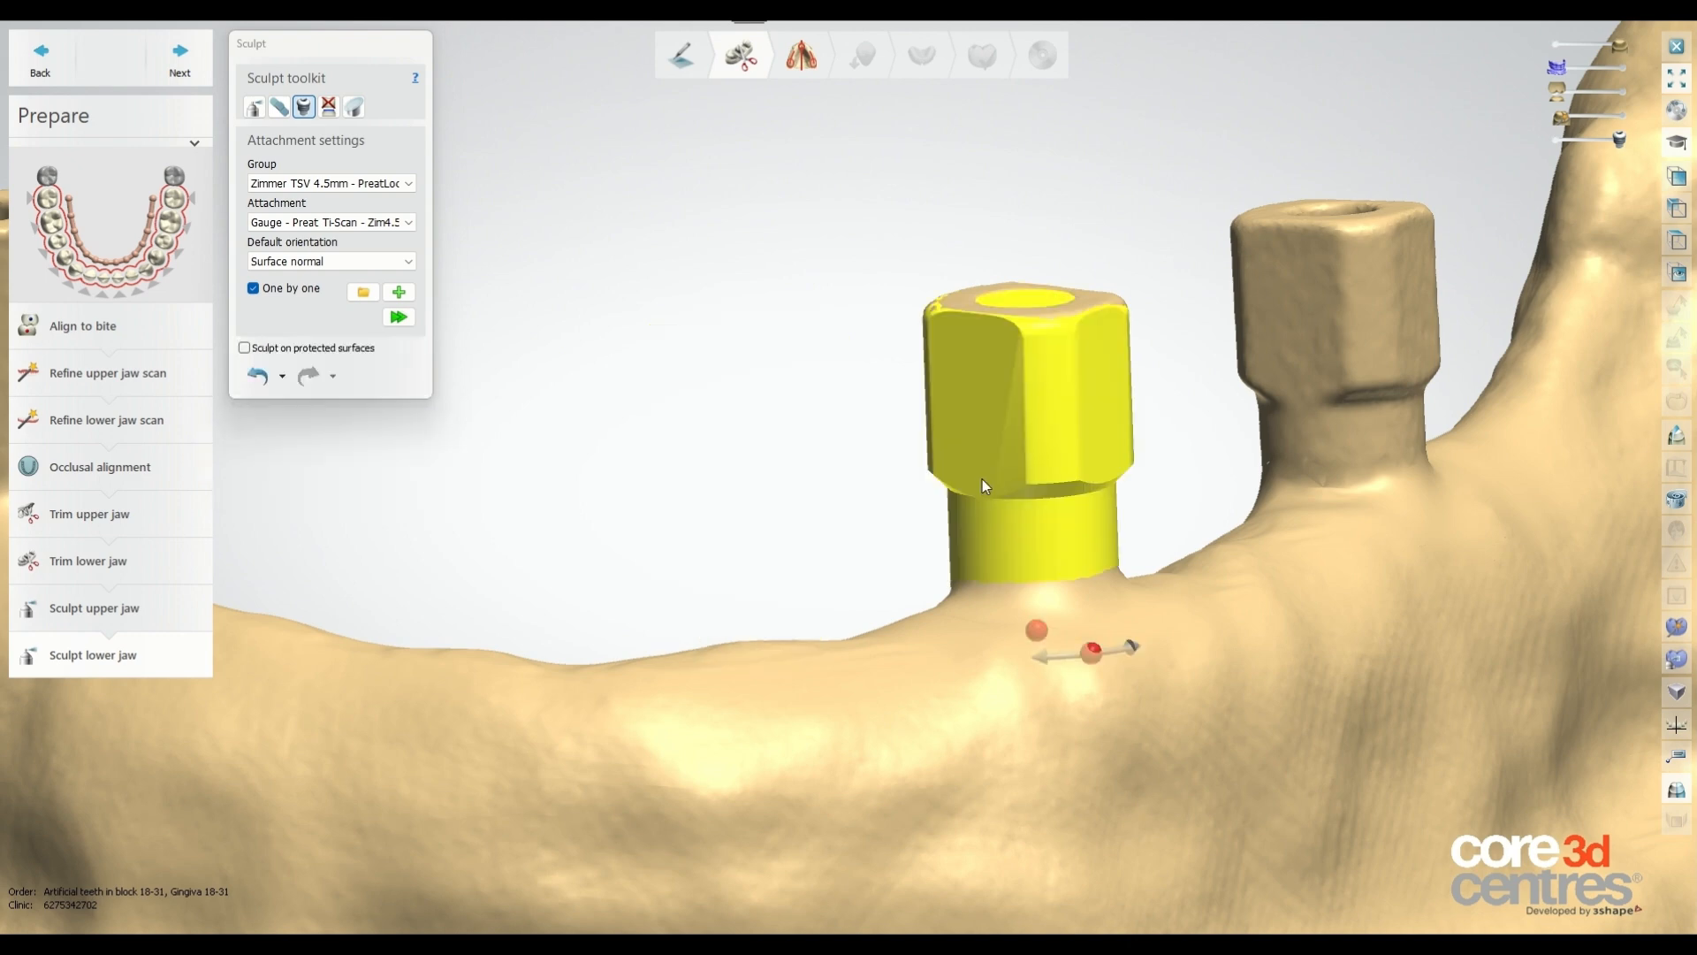
pyautogui.scroll(-5, 967, 389)
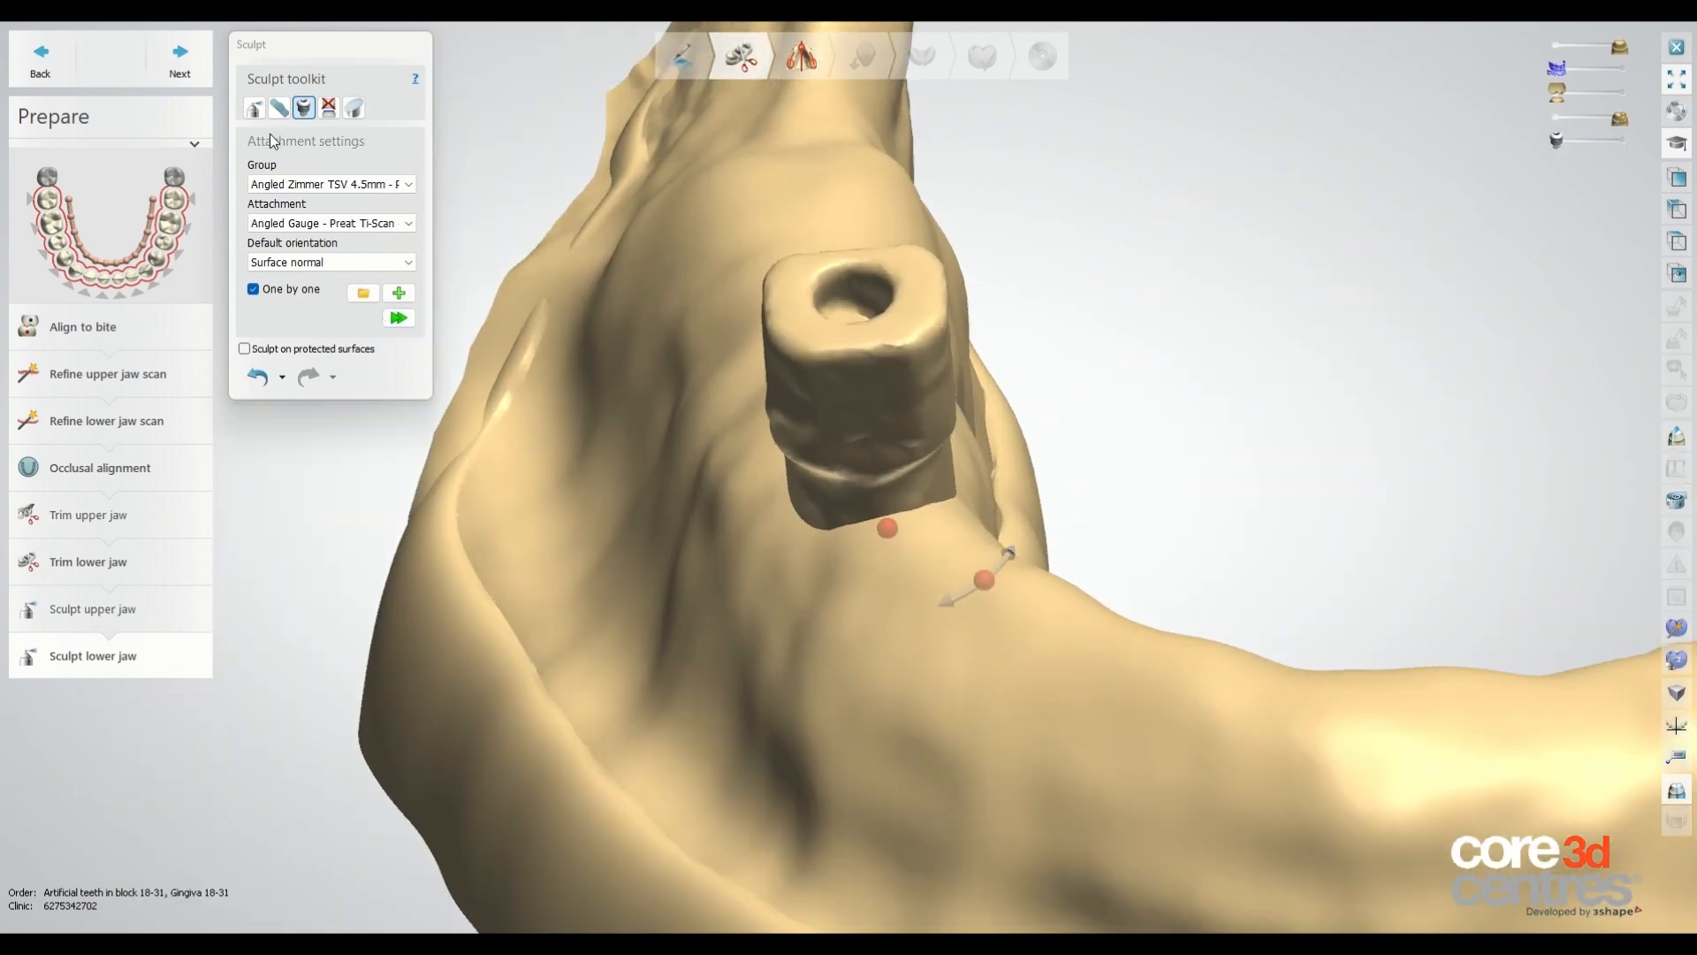
# Try the wax knife in flatten mode at 55.0 µm on a scan body area.
pyautogui.click(255, 108)
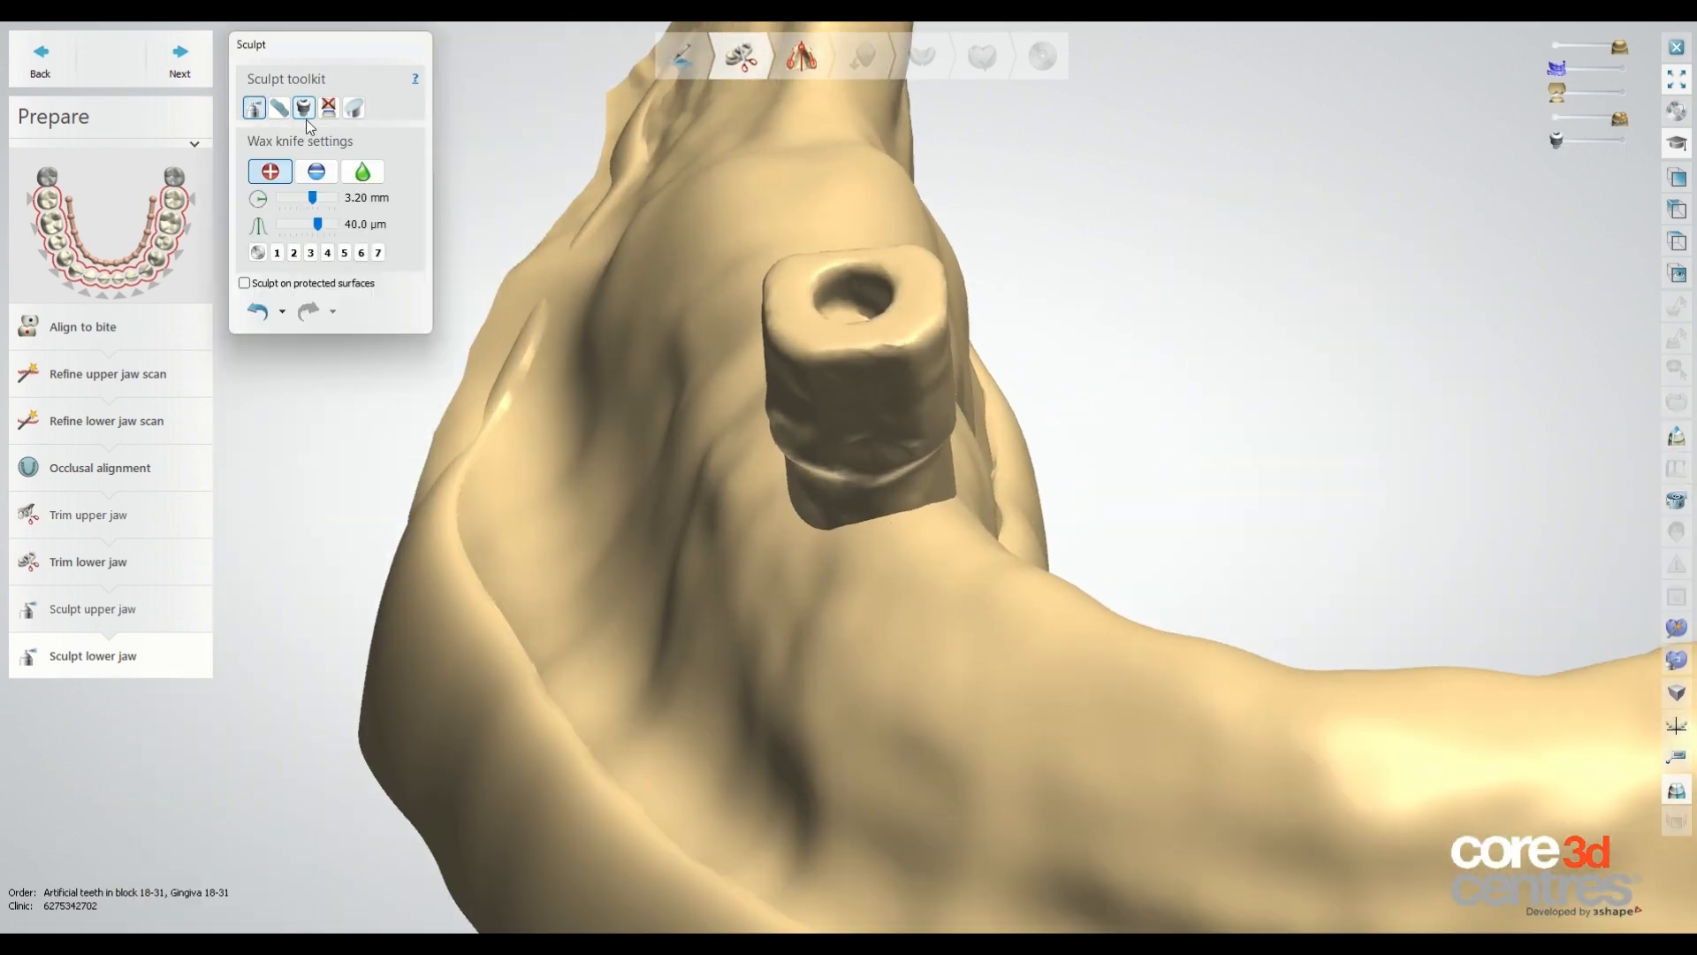
pyautogui.click(317, 172)
pyautogui.moveTo(317, 225); pyautogui.dragTo(338, 225)
pyautogui.moveTo(888, 243); pyautogui.dragTo(916, 436, button='right')
pyautogui.moveTo(916, 437); pyautogui.dragTo(824, 413)
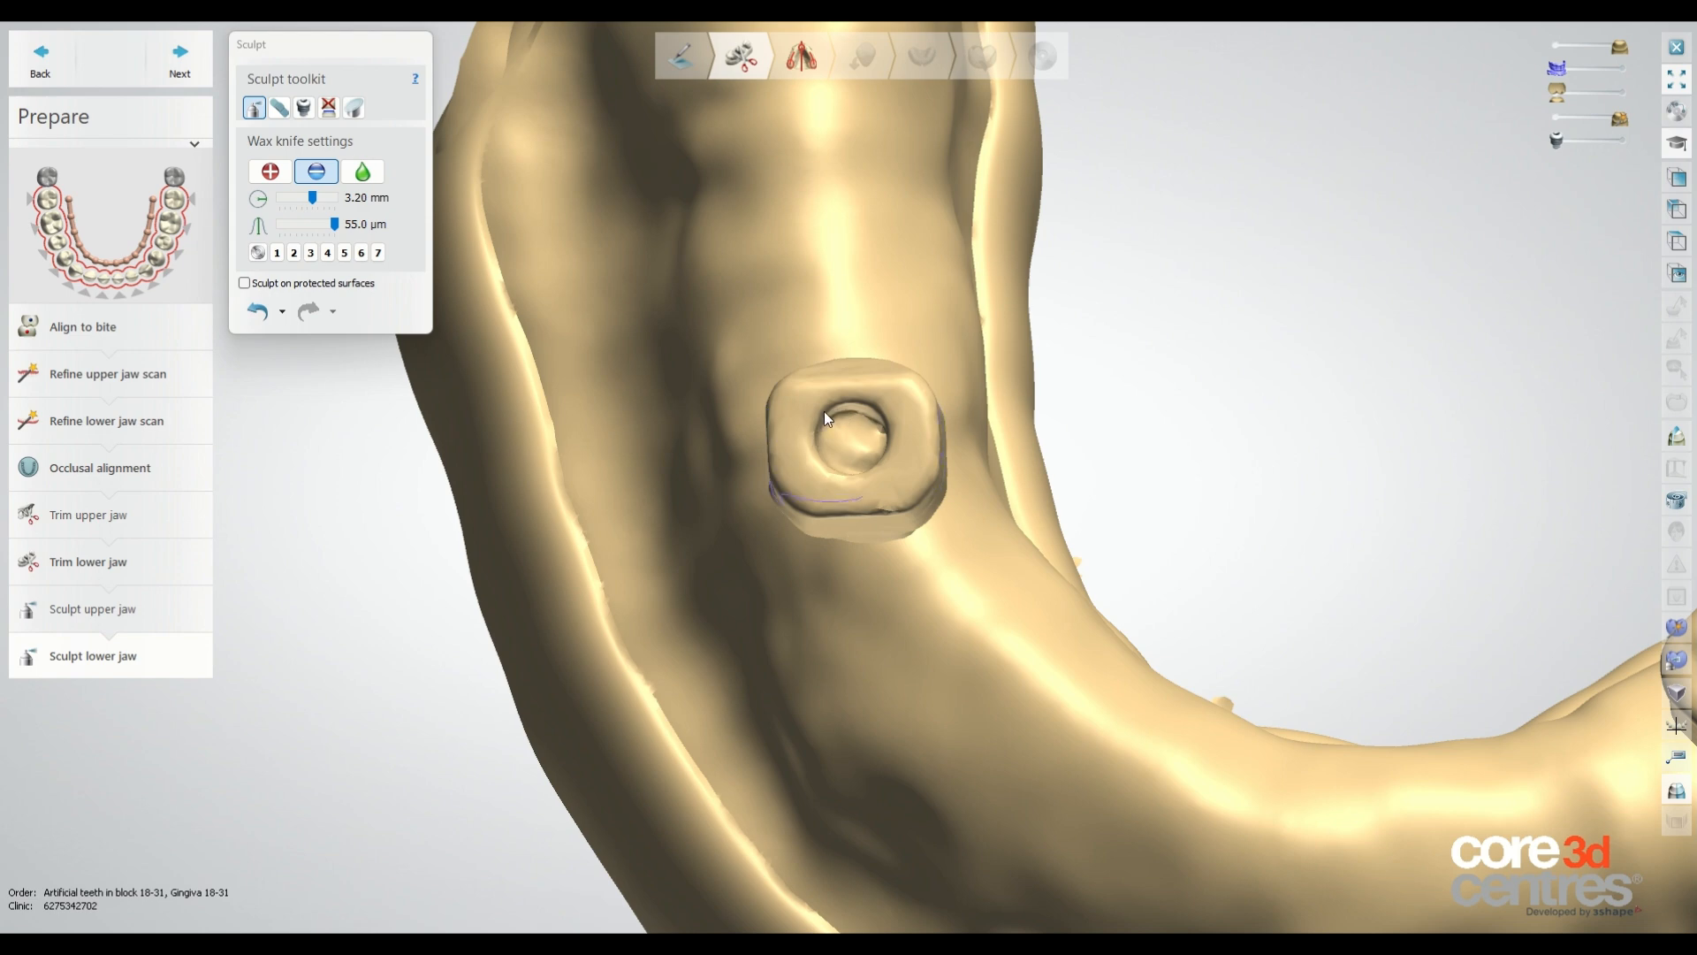
pyautogui.click(1618, 120)
pyautogui.moveTo(920, 439)
pyautogui.mouseDown()
pyautogui.moveTo(826, 391)
pyautogui.moveTo(867, 485)
pyautogui.moveTo(911, 398)
pyautogui.moveTo(803, 448)
pyautogui.moveTo(895, 507)
pyautogui.moveTo(846, 401)
pyautogui.moveTo(816, 511)
pyautogui.moveTo(812, 410)
pyautogui.moveTo(809, 454)
pyautogui.moveTo(905, 512)
pyautogui.moveTo(841, 448)
pyautogui.moveTo(902, 442)
pyautogui.mouseUp()
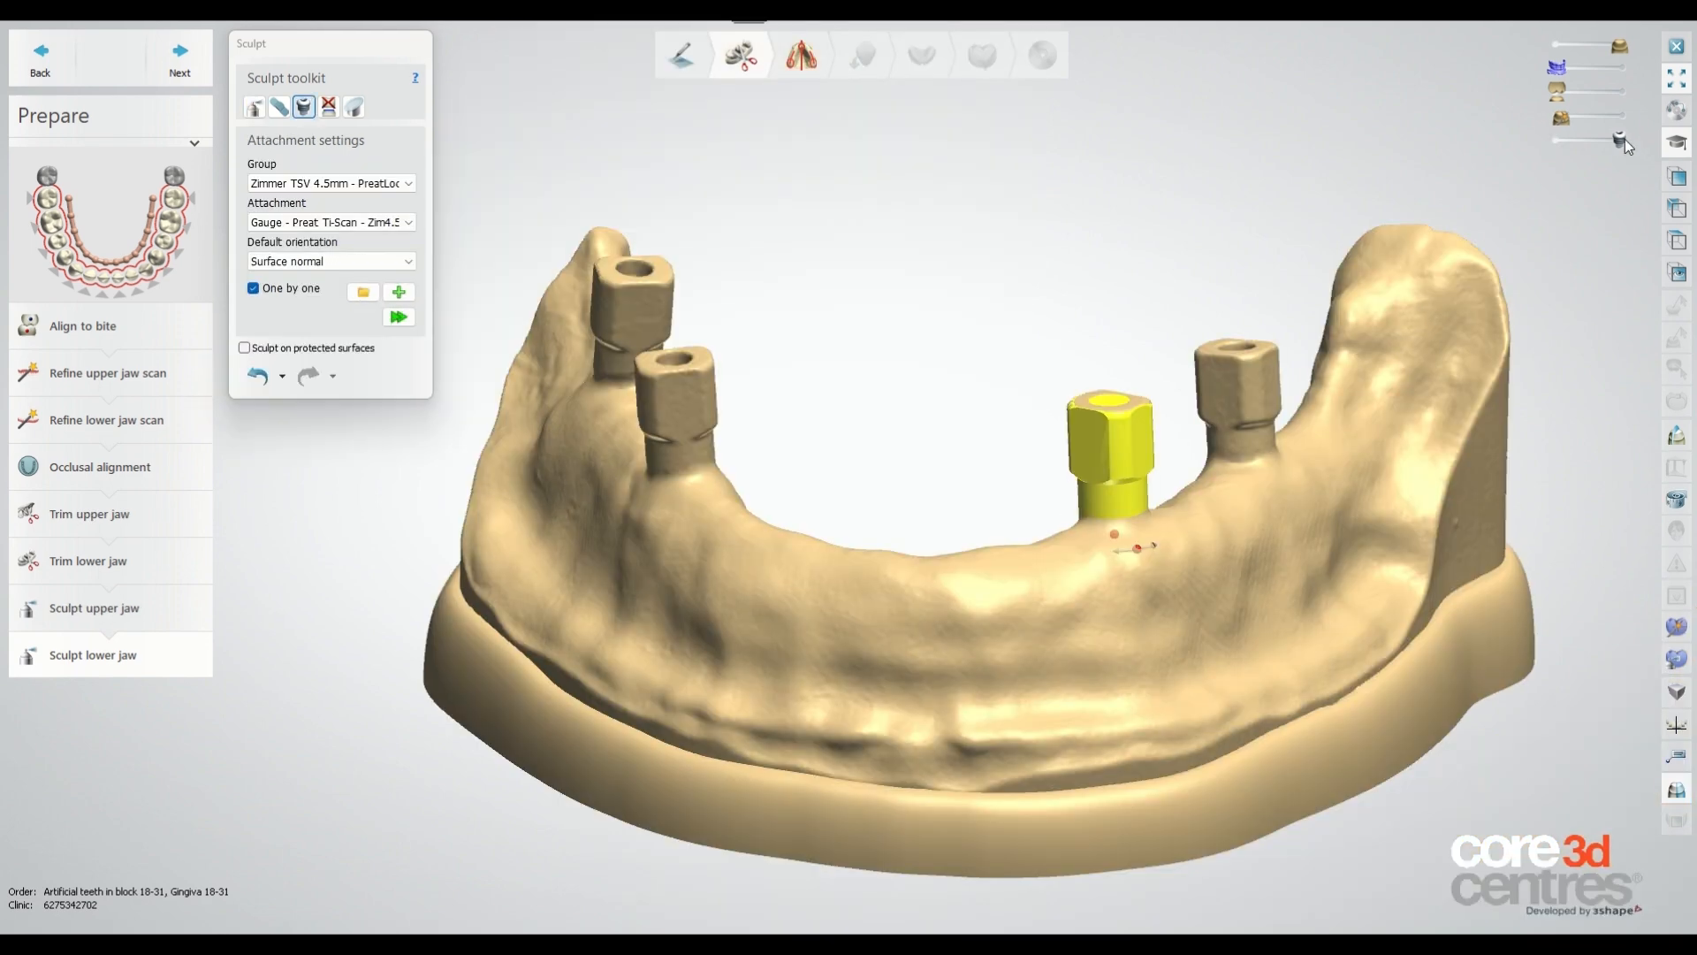
pyautogui.moveTo(1625, 139); pyautogui.dragTo(1556, 141)
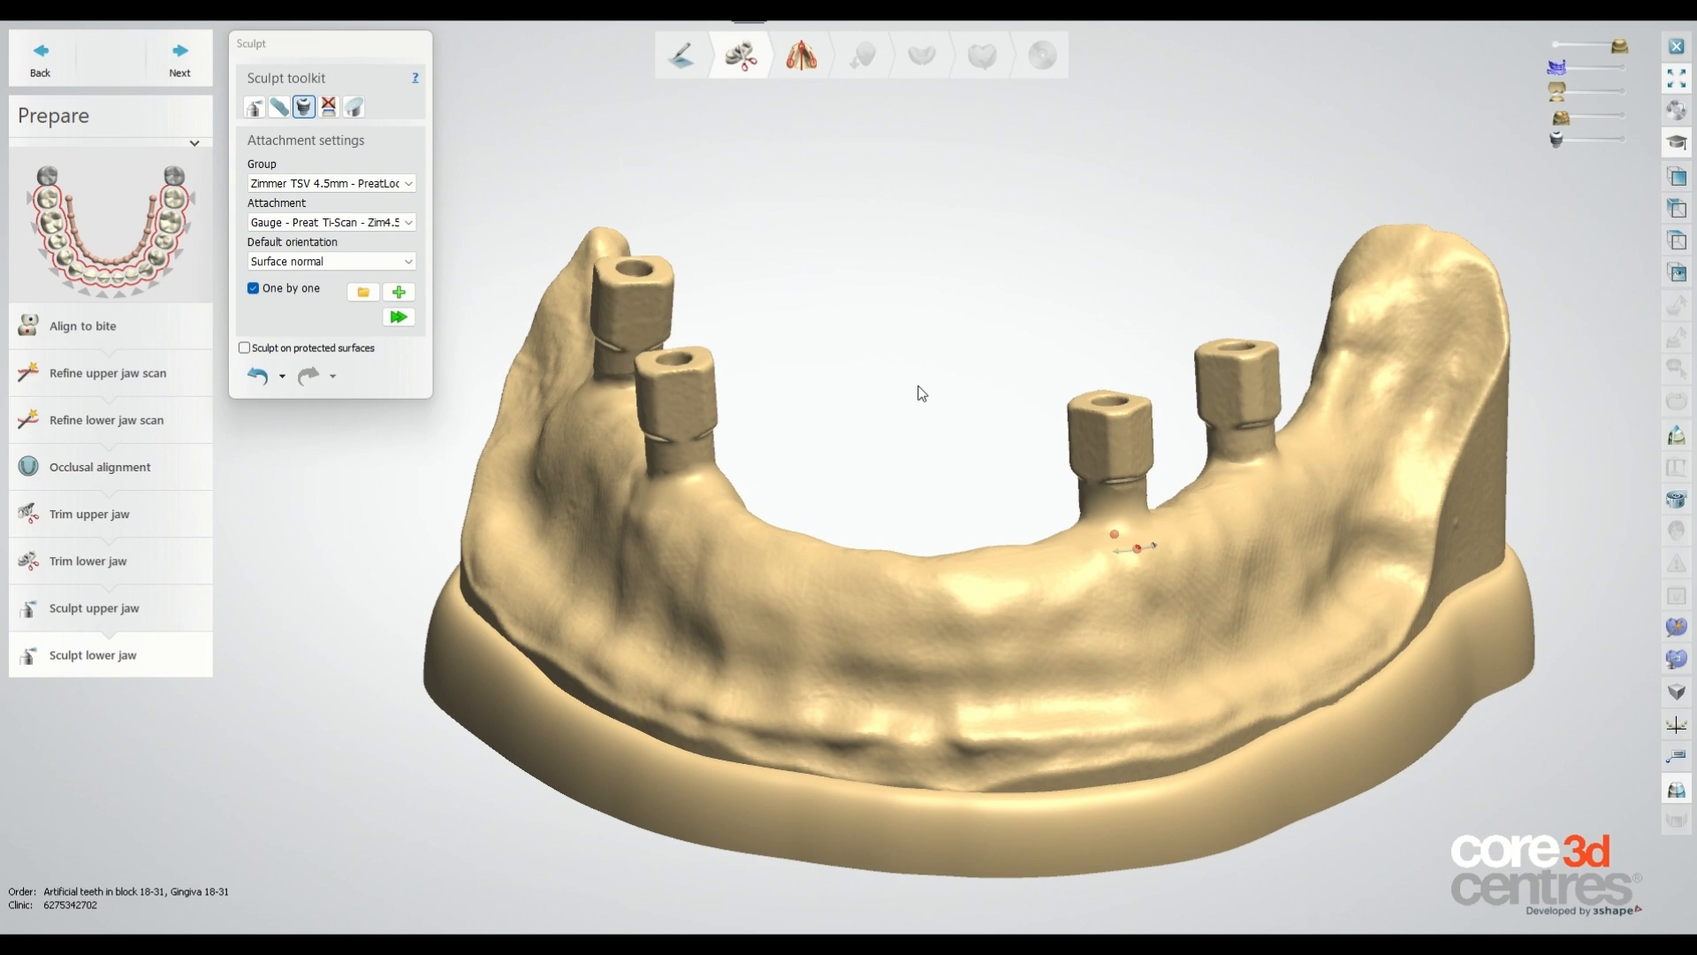
# Extract the third scan body from the lower jaw with the tooth extraction tool.
pyautogui.click(329, 106)
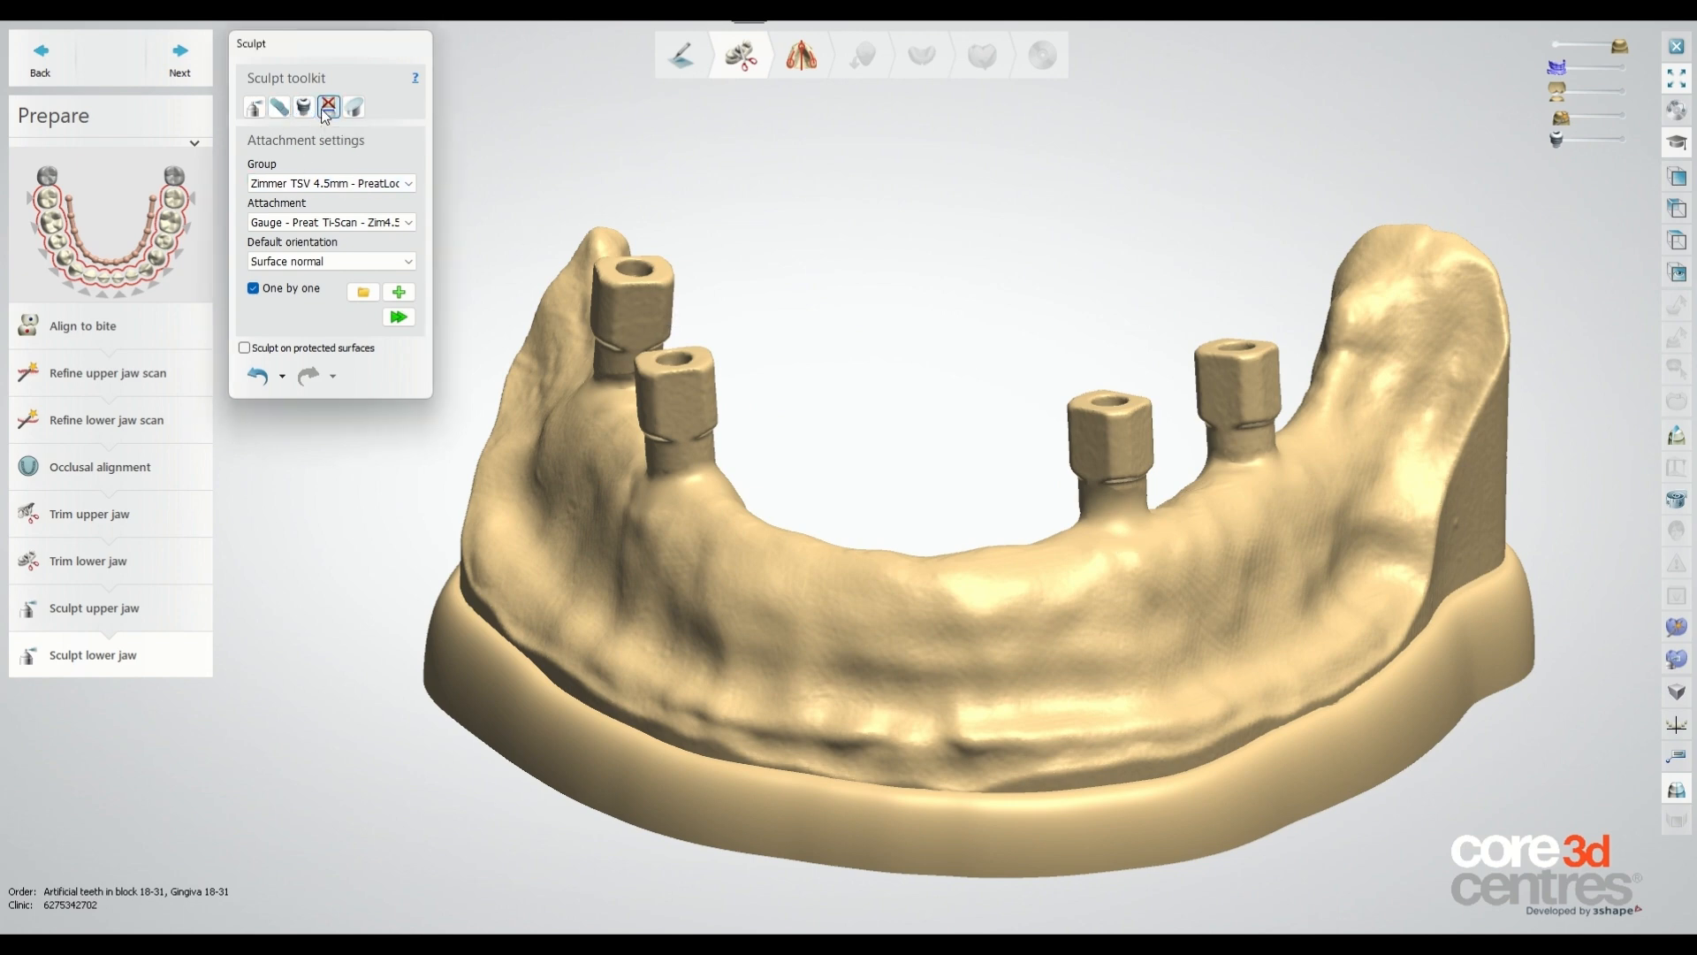
pyautogui.scroll(2, 1120, 459)
pyautogui.scroll(2, 1120, 459)
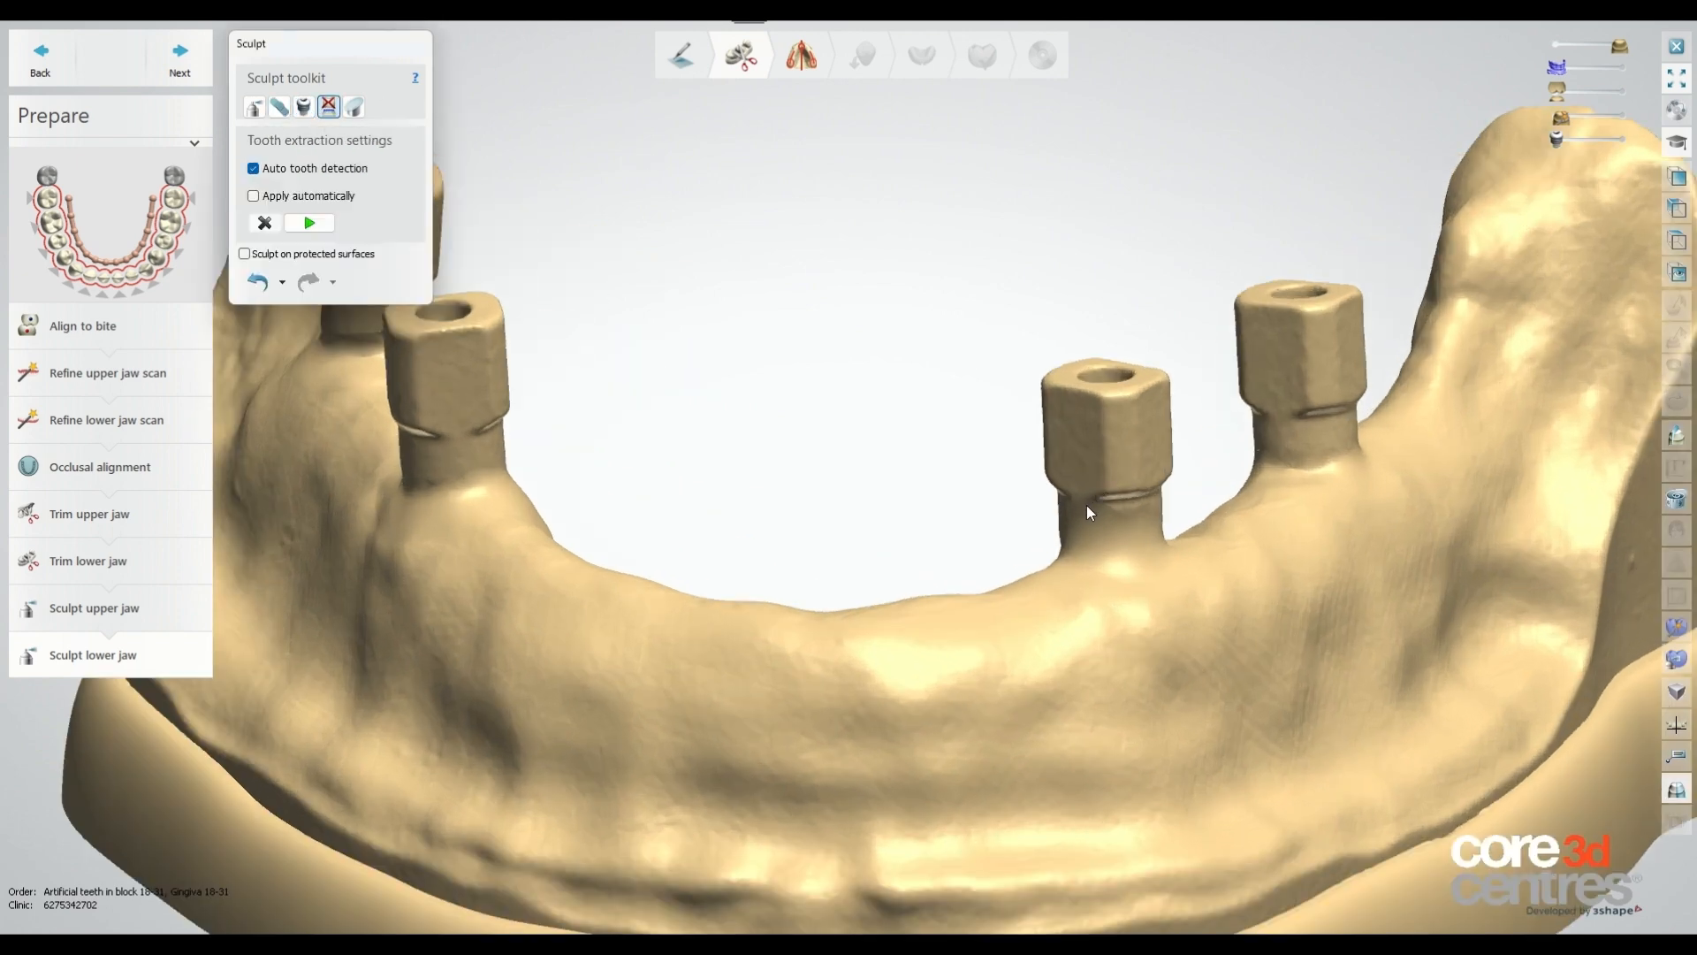
pyautogui.click(1089, 513)
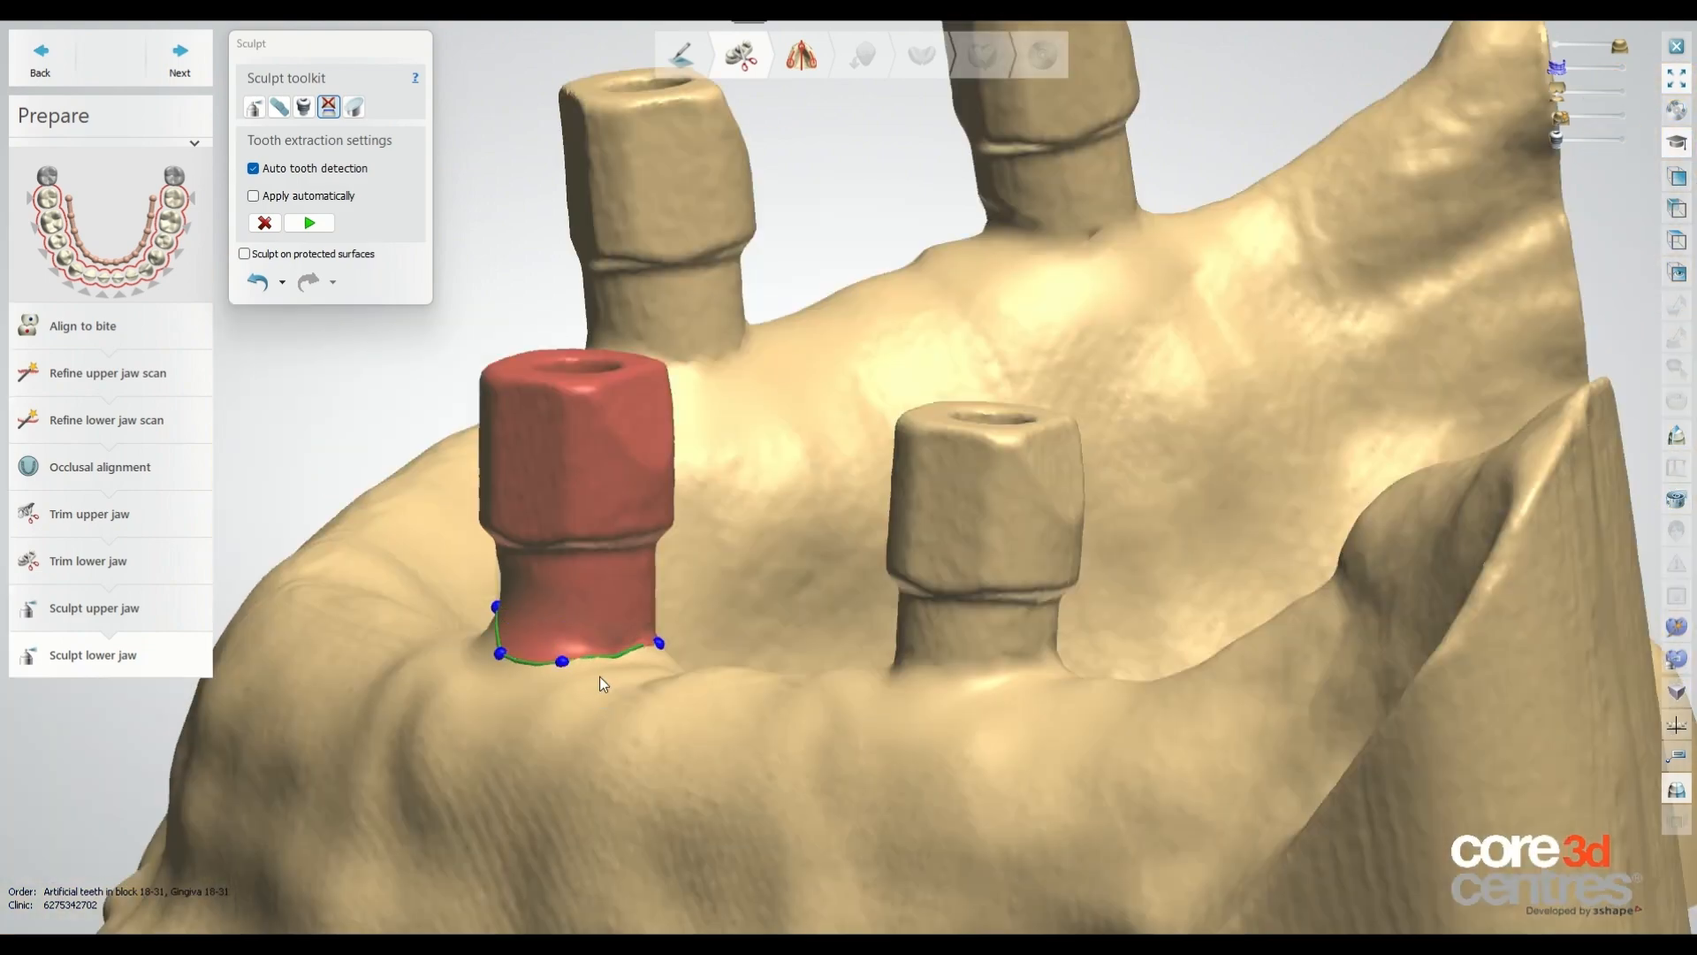
pyautogui.moveTo(604, 684); pyautogui.dragTo(1361, 698, button='right')
pyautogui.click(1380, 739)
pyautogui.click(1343, 718)
pyautogui.moveTo(1165, 637); pyautogui.dragTo(1083, 613, button='right')
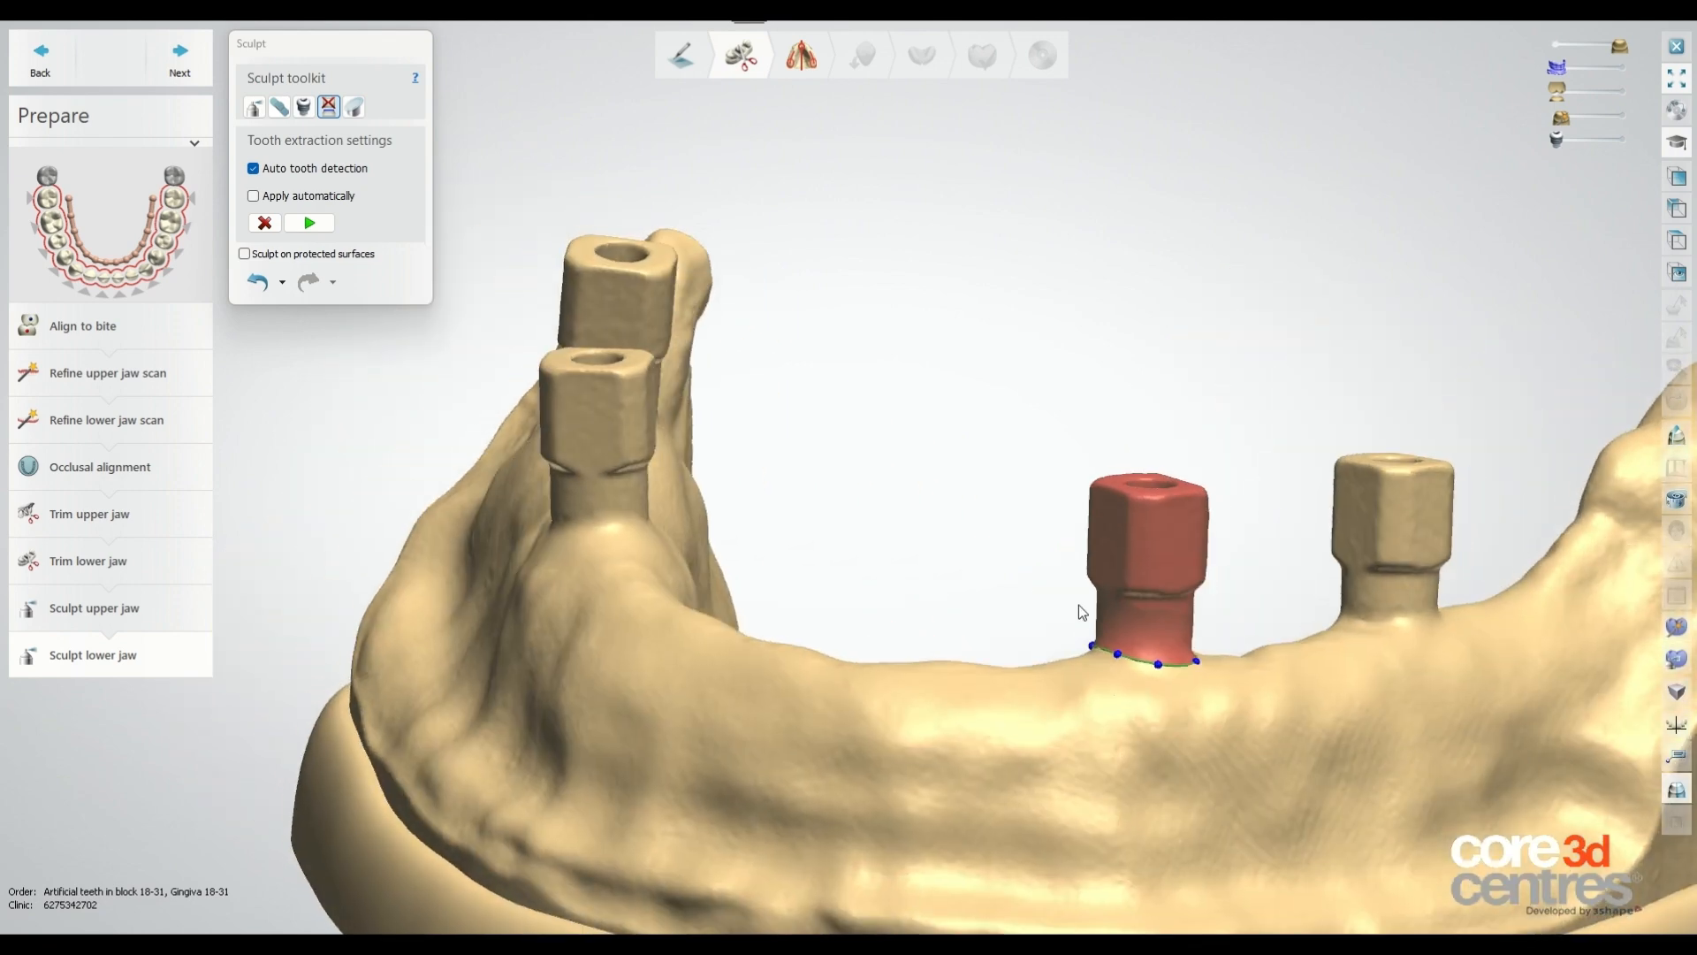
pyautogui.click(310, 225)
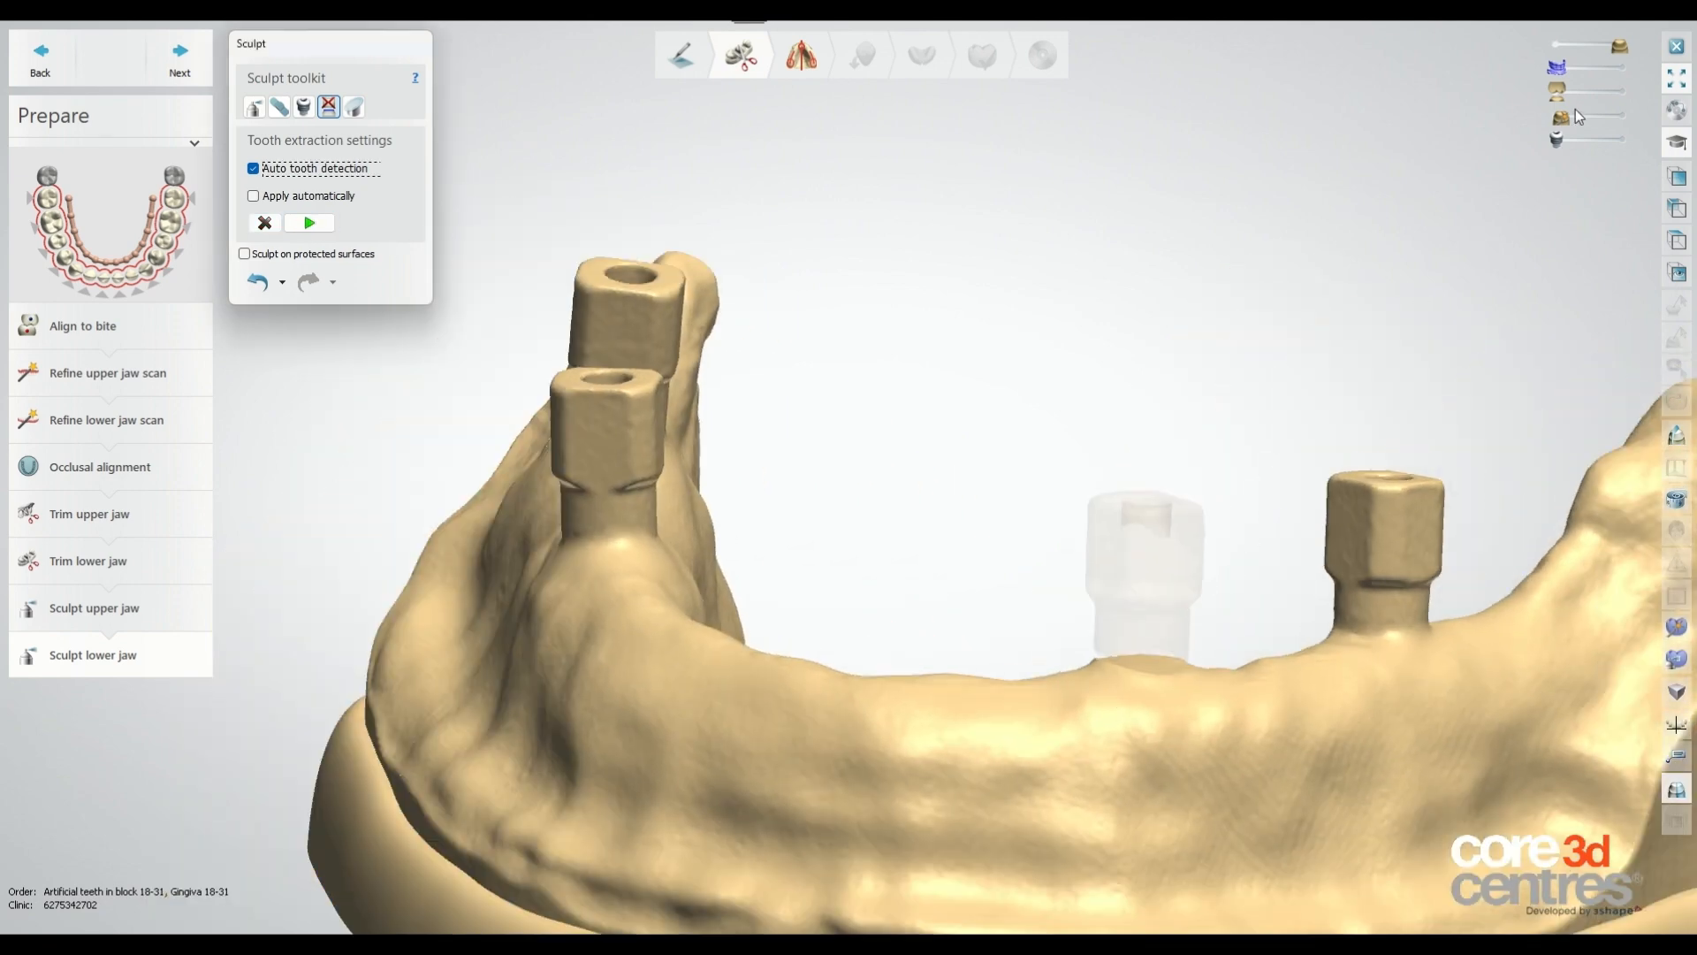
# Try applying the gauge attachment at the extracted site, then undo back to before its application.
pyautogui.moveTo(1580, 116)
pyautogui.mouseDown()
pyautogui.moveTo(1605, 116)
pyautogui.moveTo(1525, 115)
pyautogui.moveTo(1600, 139)
pyautogui.mouseUp()
pyautogui.scroll(-2, 1082, 395)
pyautogui.scroll(5, 1129, 580)
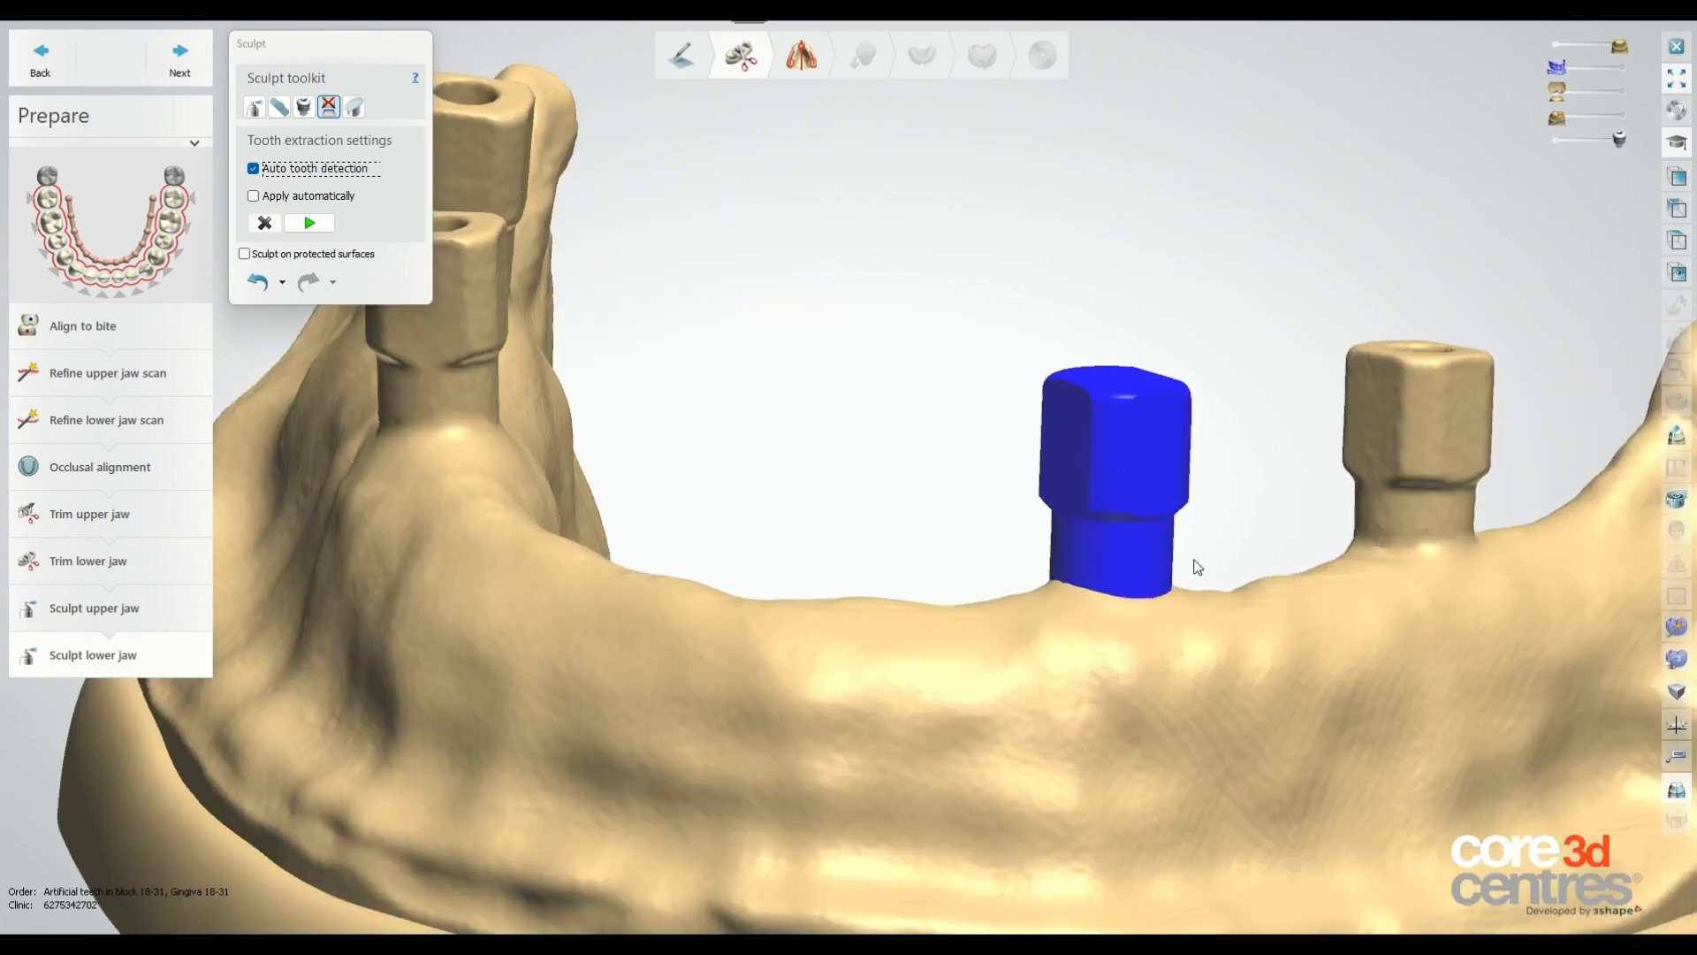
pyautogui.click(304, 107)
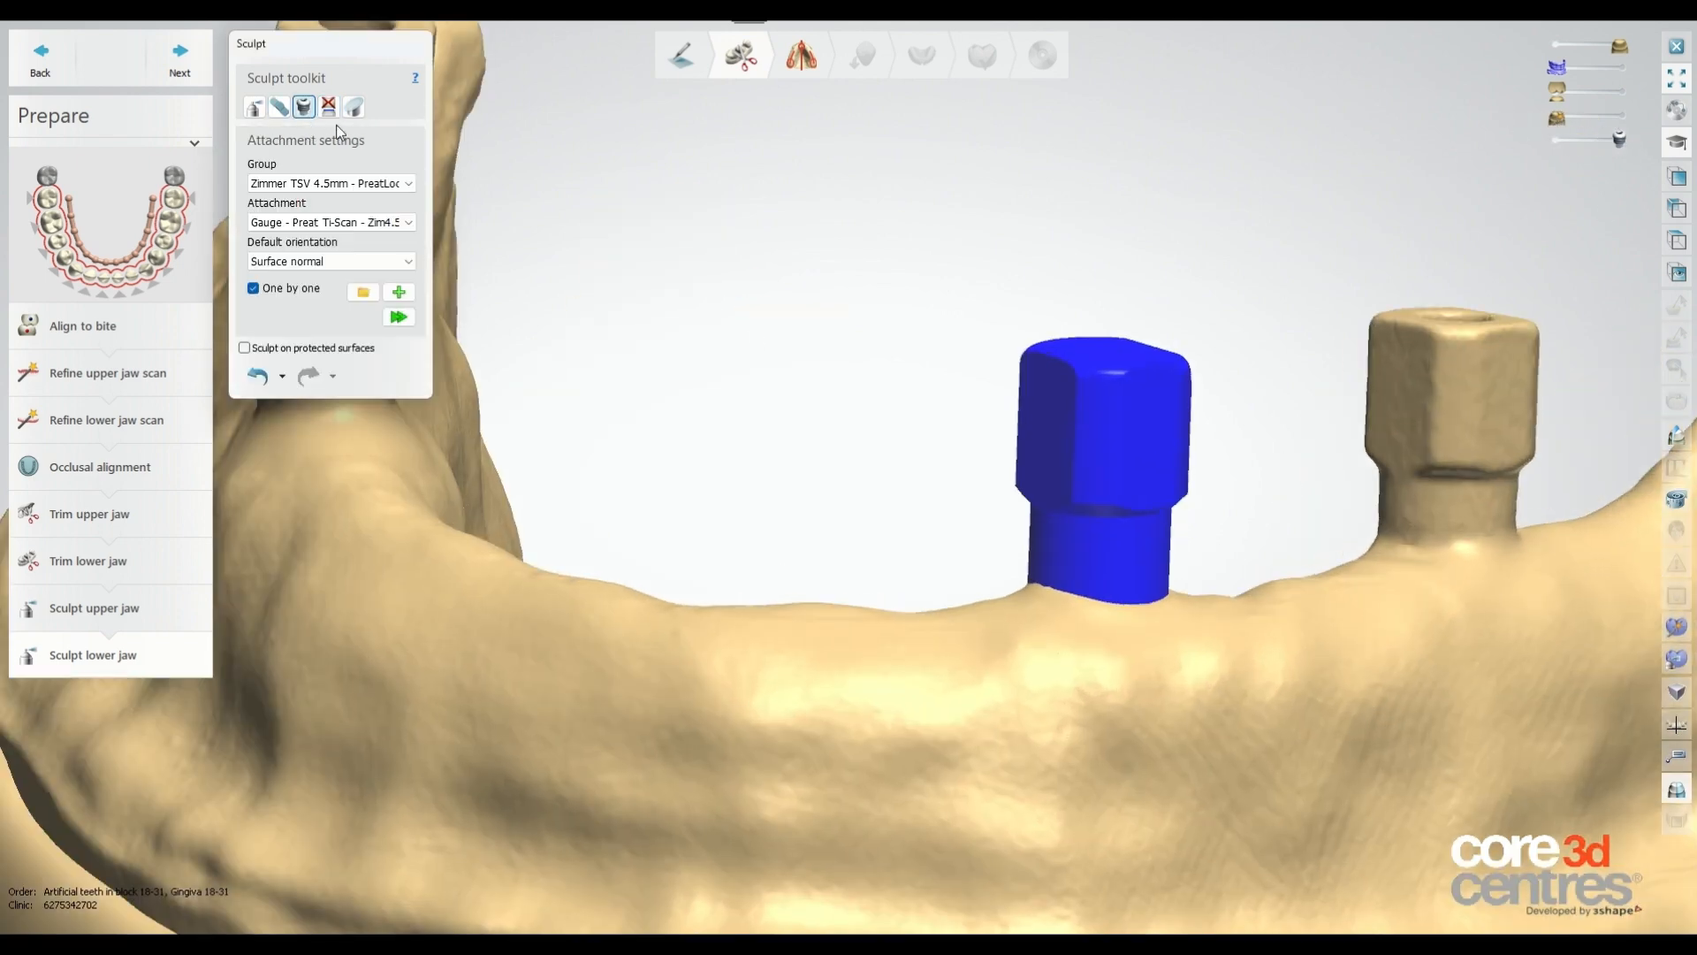
pyautogui.click(399, 316)
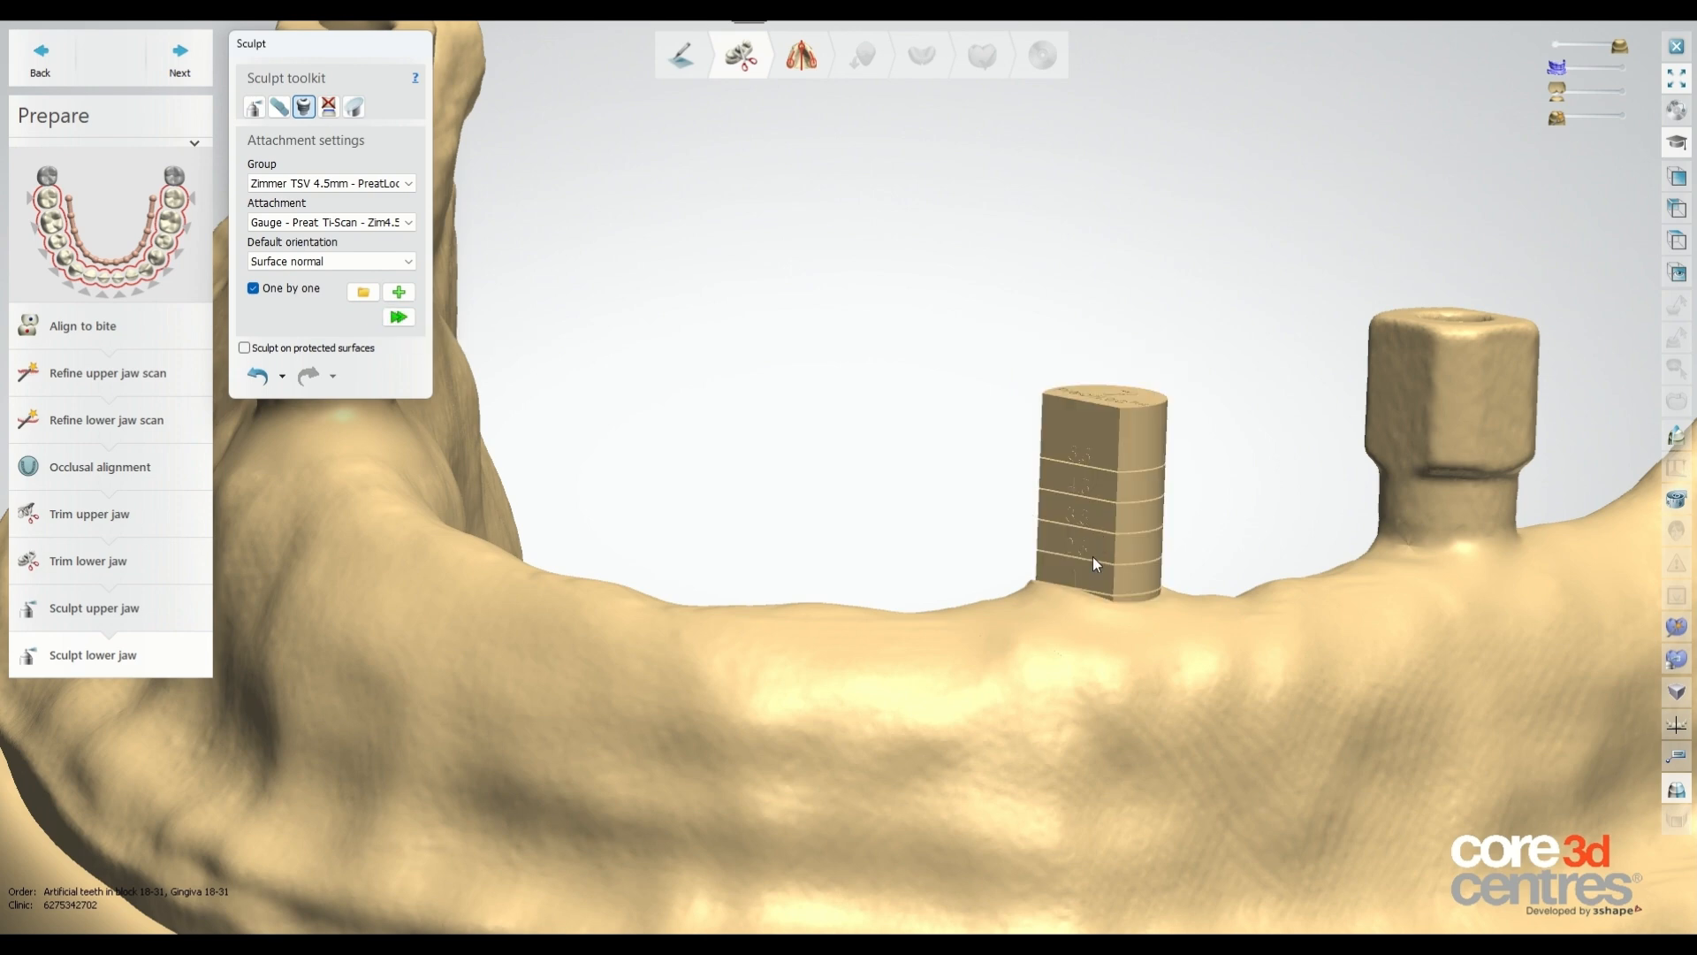
pyautogui.scroll(4, 1093, 556)
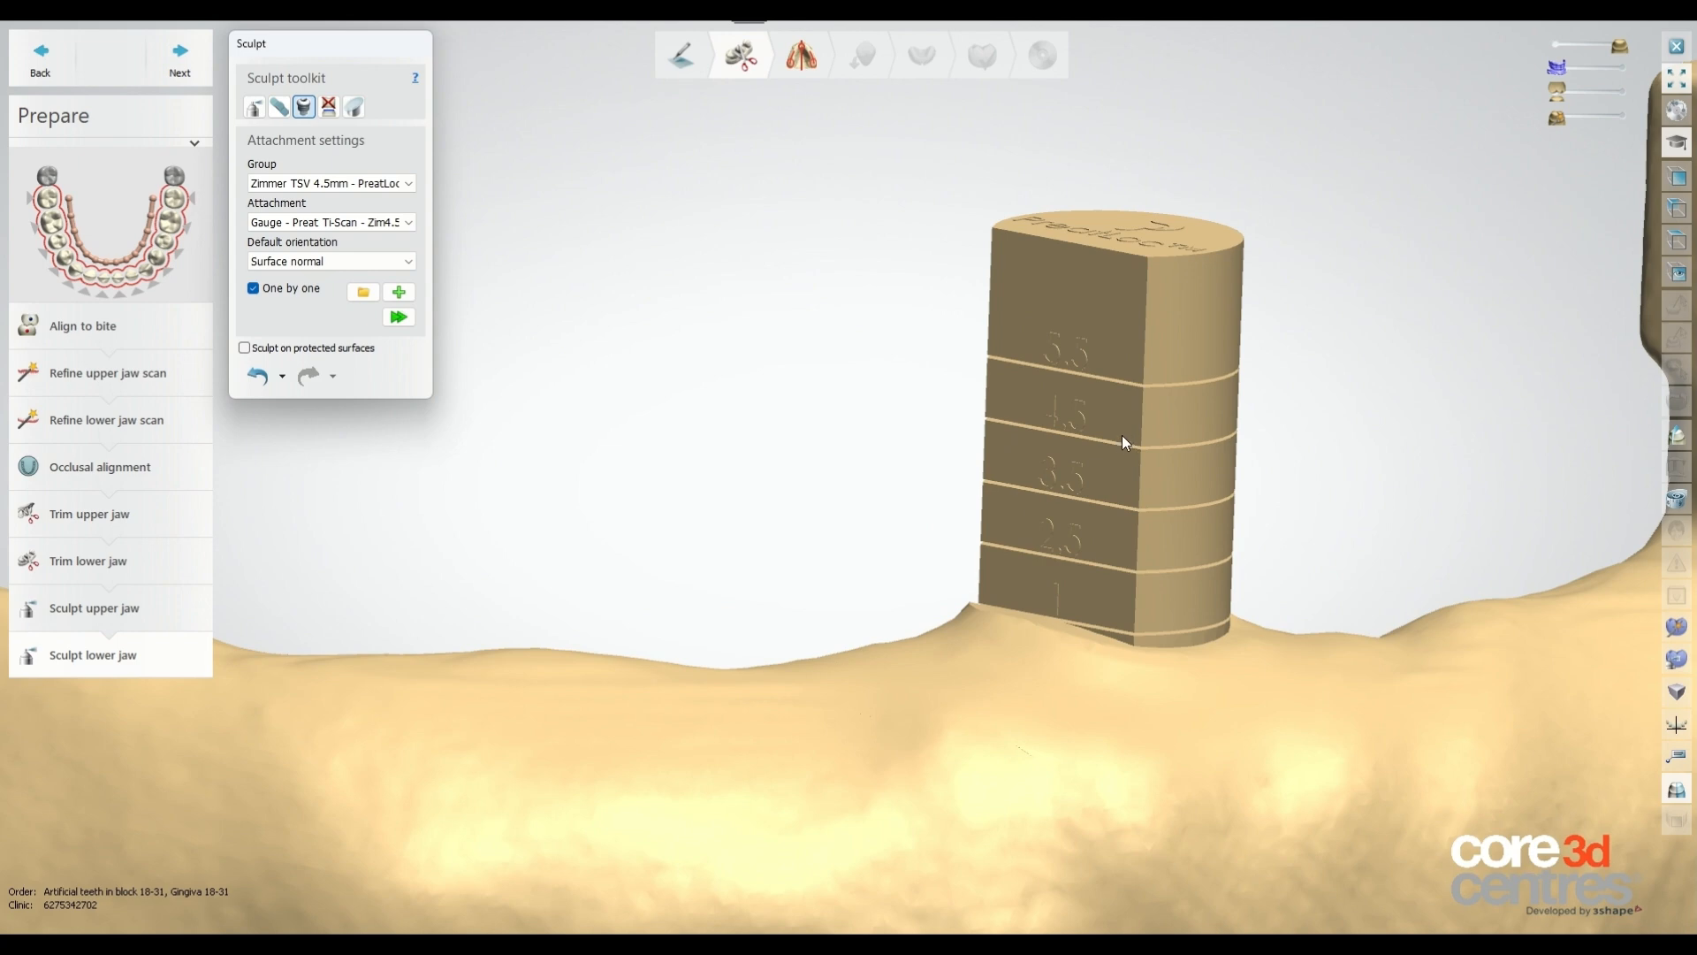
pyautogui.click(282, 377)
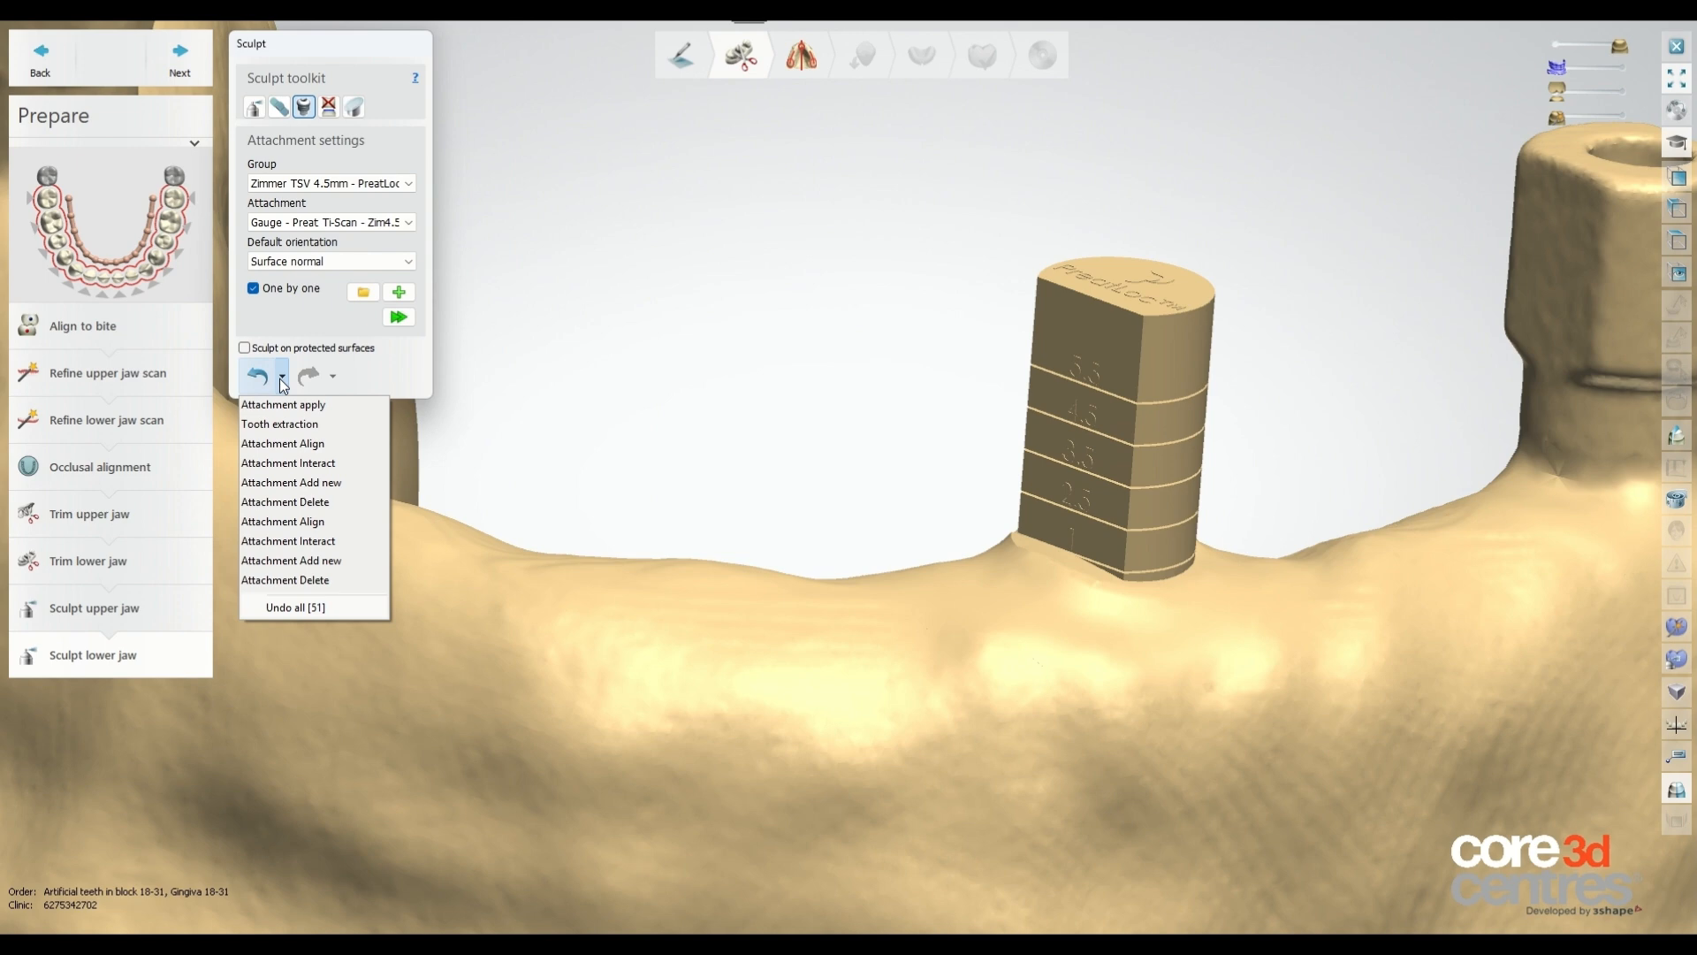
pyautogui.click(342, 483)
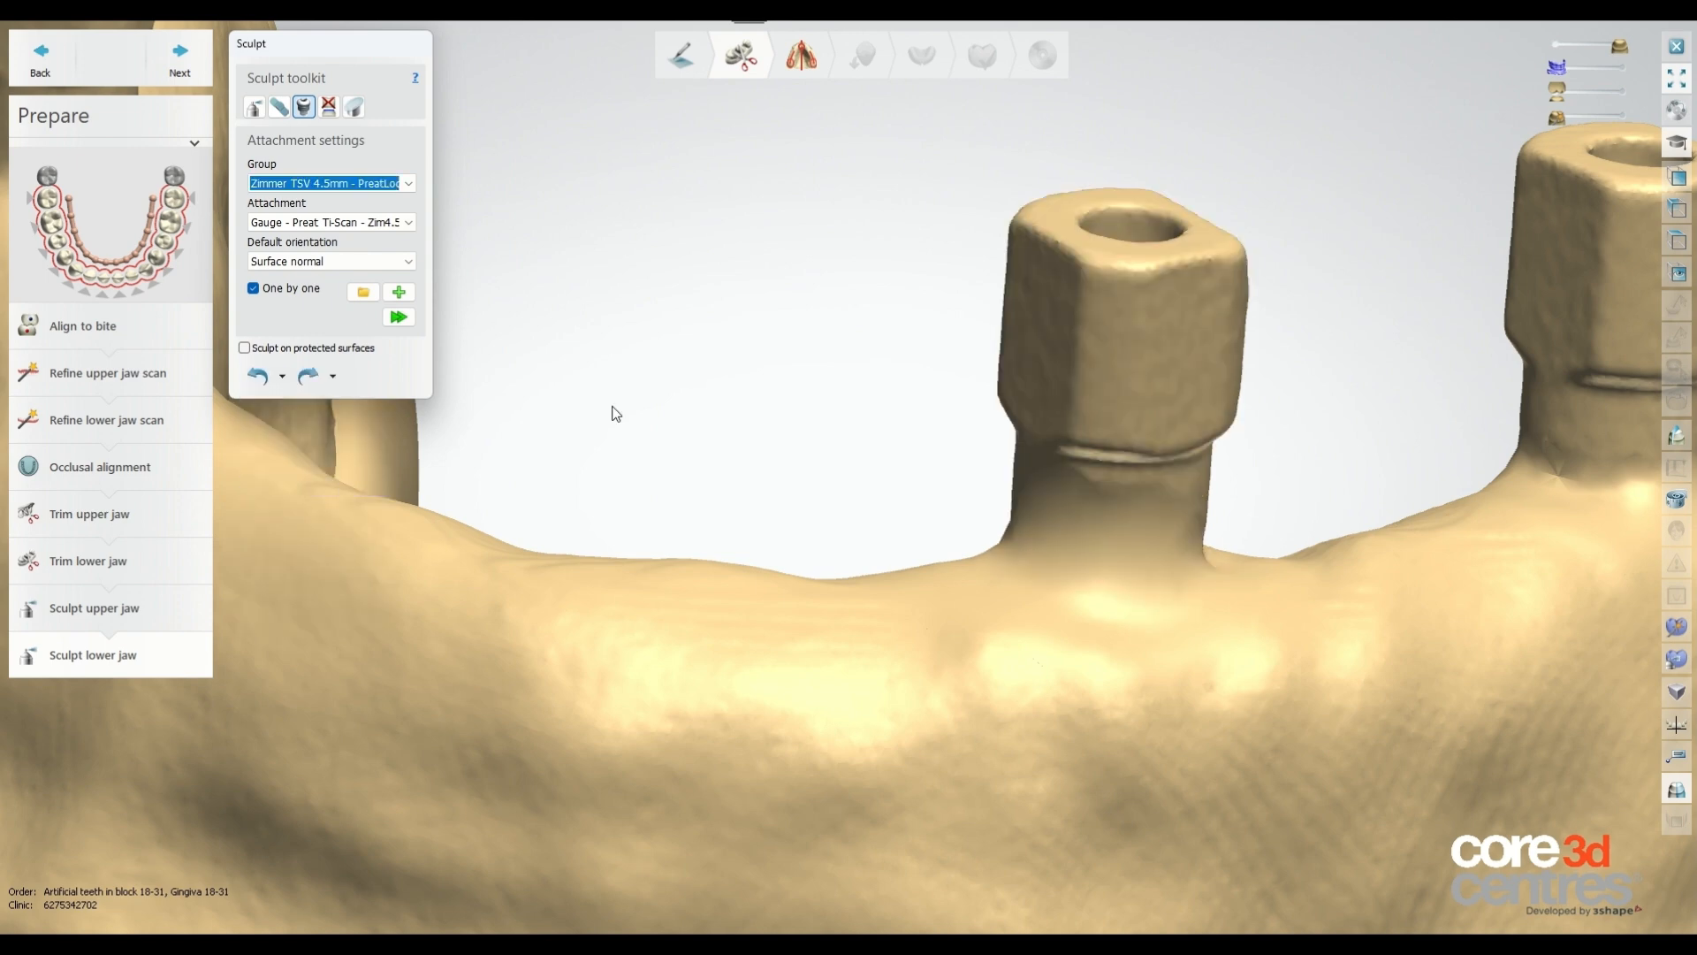
# Switch the attachment to 1mm - Preat Ti-Scan - Zim4.5 and apply it at the extracted site.
pyautogui.scroll(-4, 615, 408)
pyautogui.moveTo(849, 433); pyautogui.dragTo(1038, 305, button='right')
pyautogui.click(315, 222)
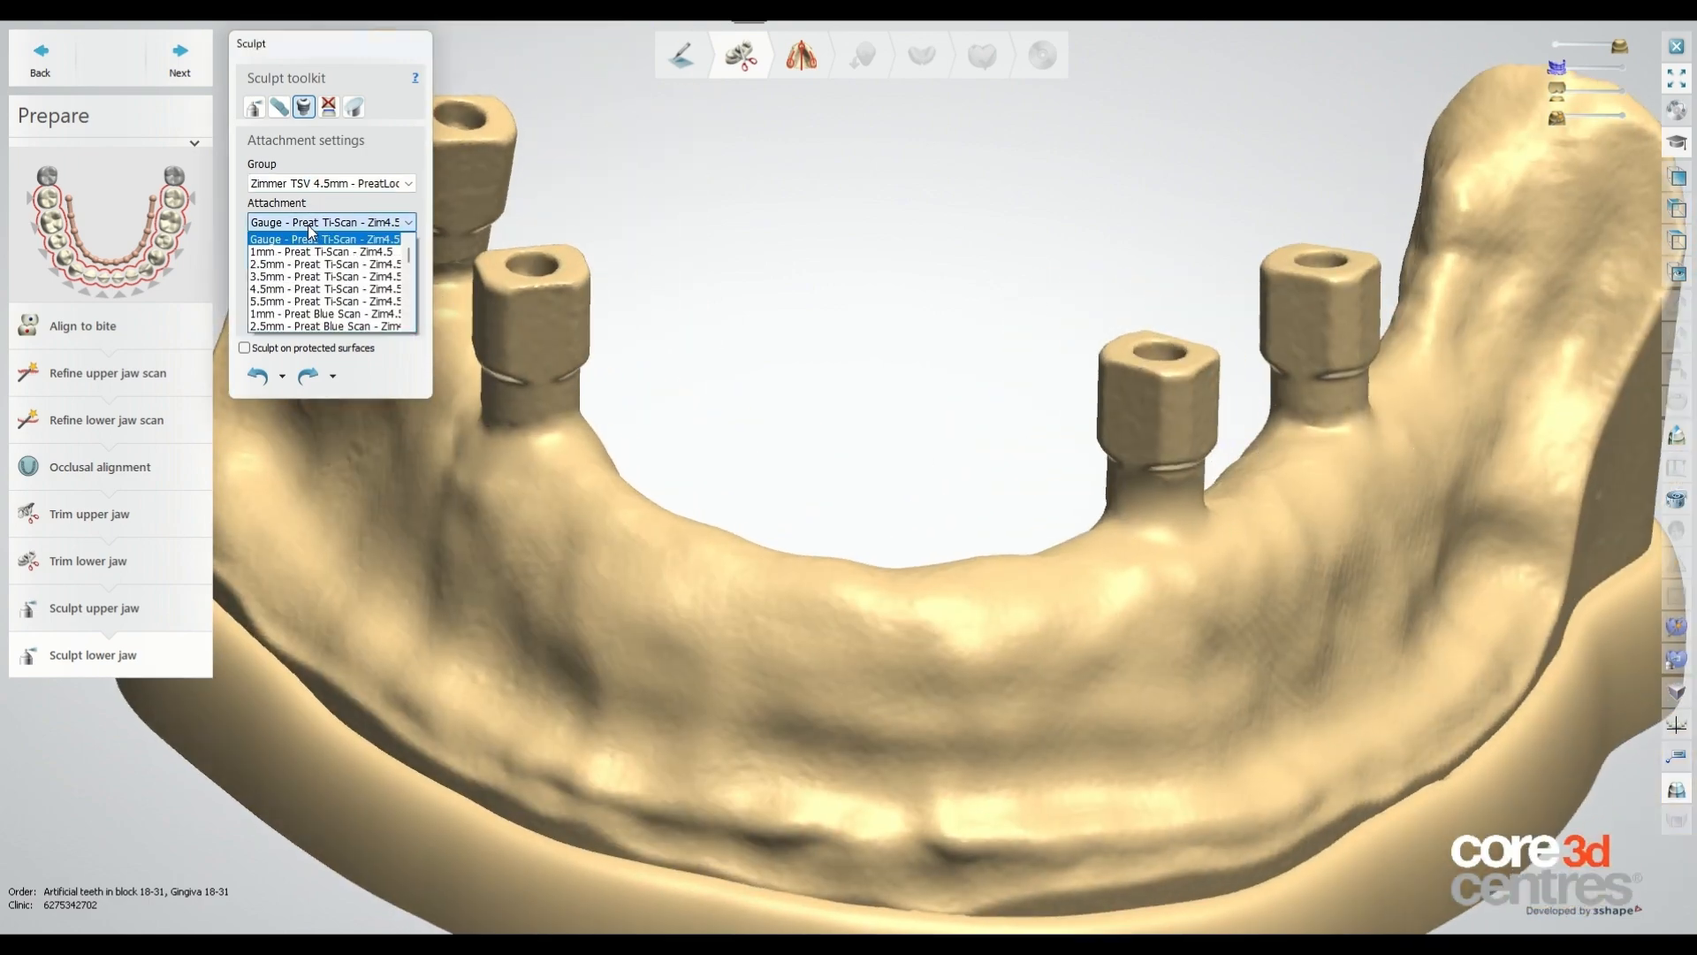
pyautogui.click(374, 252)
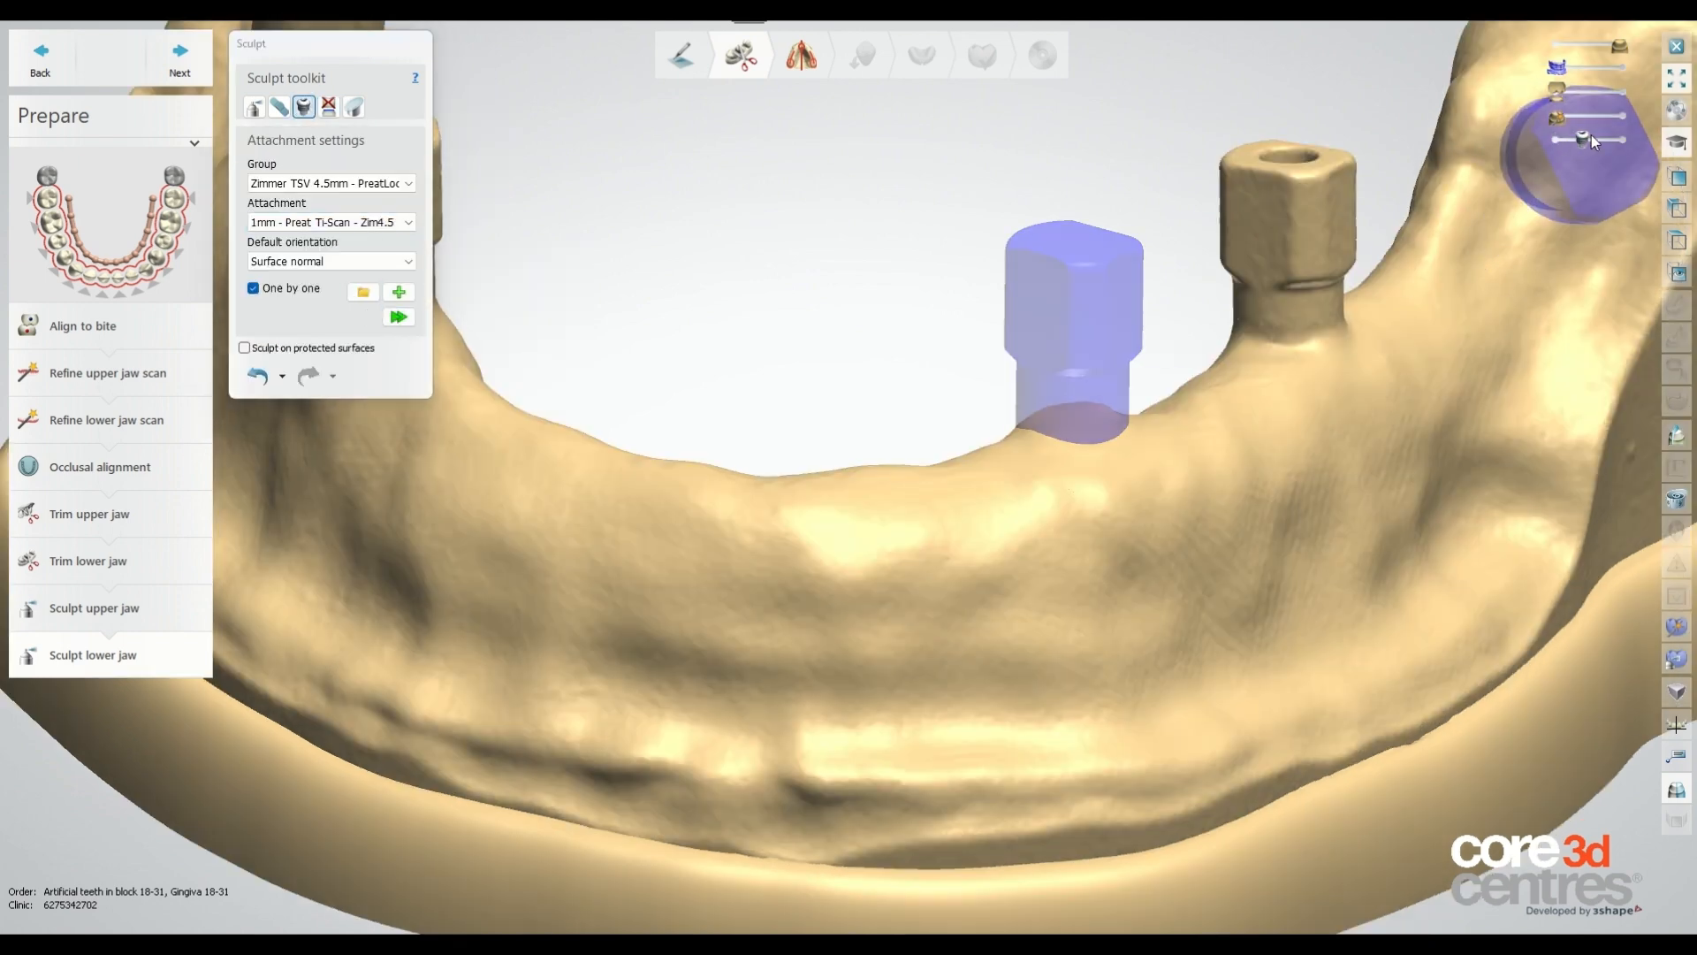
pyautogui.click(399, 316)
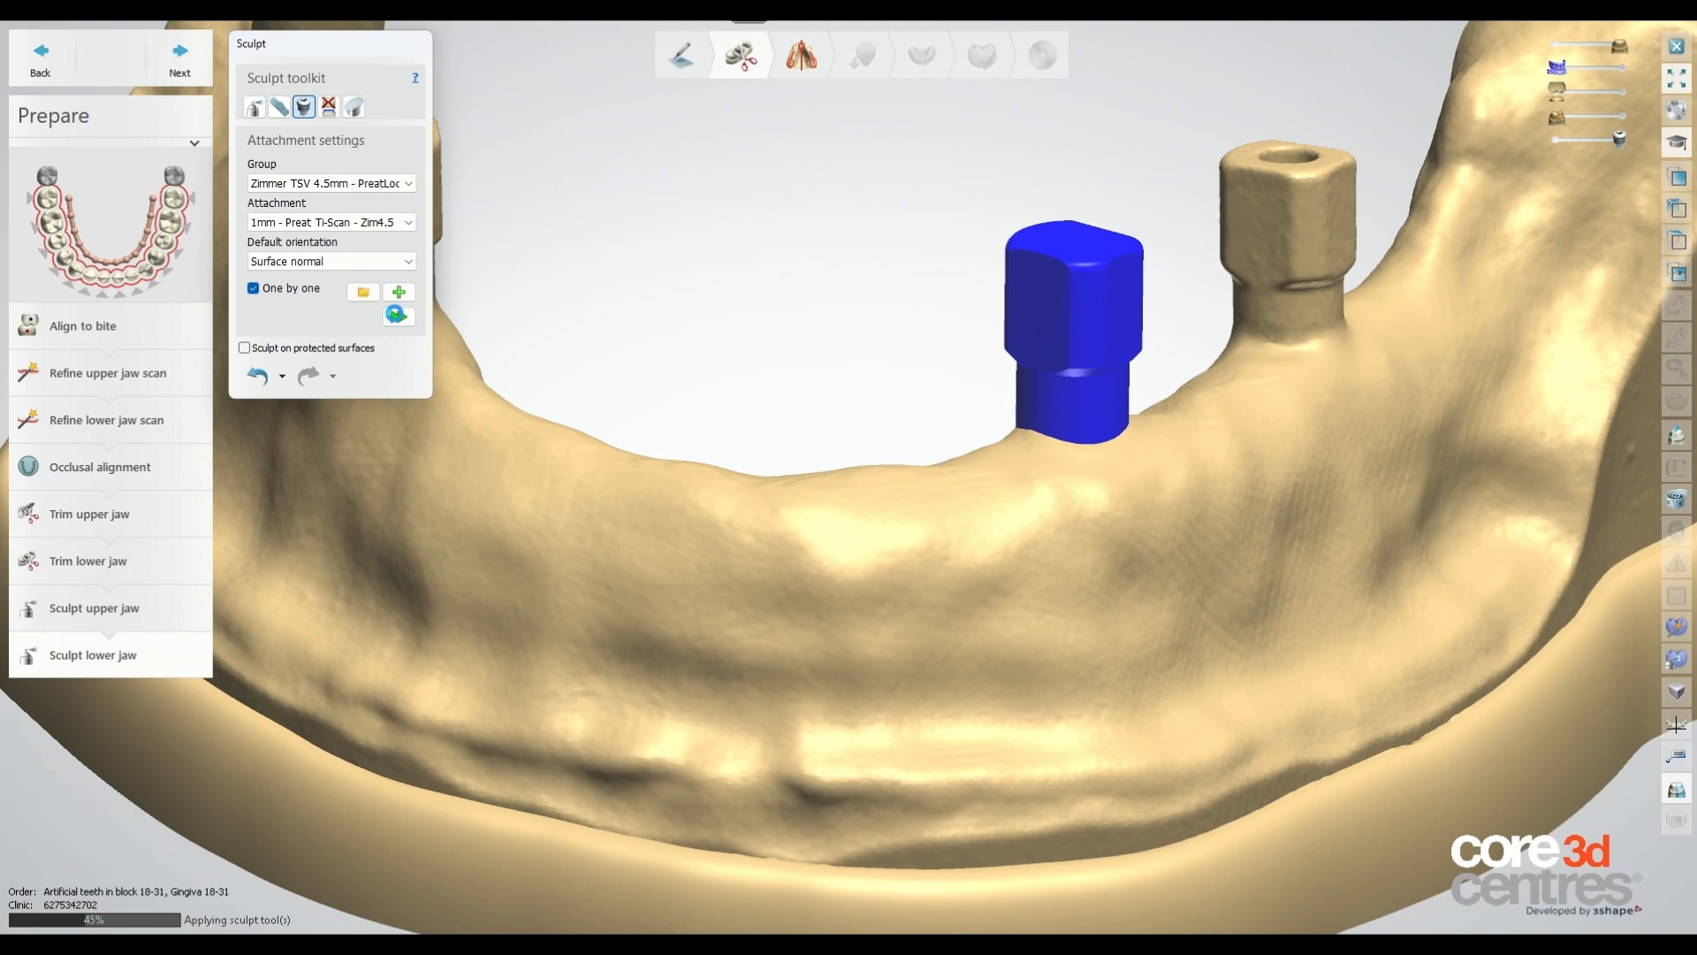
# Inspect the lower jaw model with its attachments from several angles.
pyautogui.scroll(-4, 1202, 455)
pyautogui.moveTo(1151, 495)
pyautogui.mouseDown(button='right')
pyautogui.moveTo(1302, 533)
pyautogui.moveTo(1224, 534)
pyautogui.moveTo(1163, 495)
pyautogui.mouseUp(button='right')
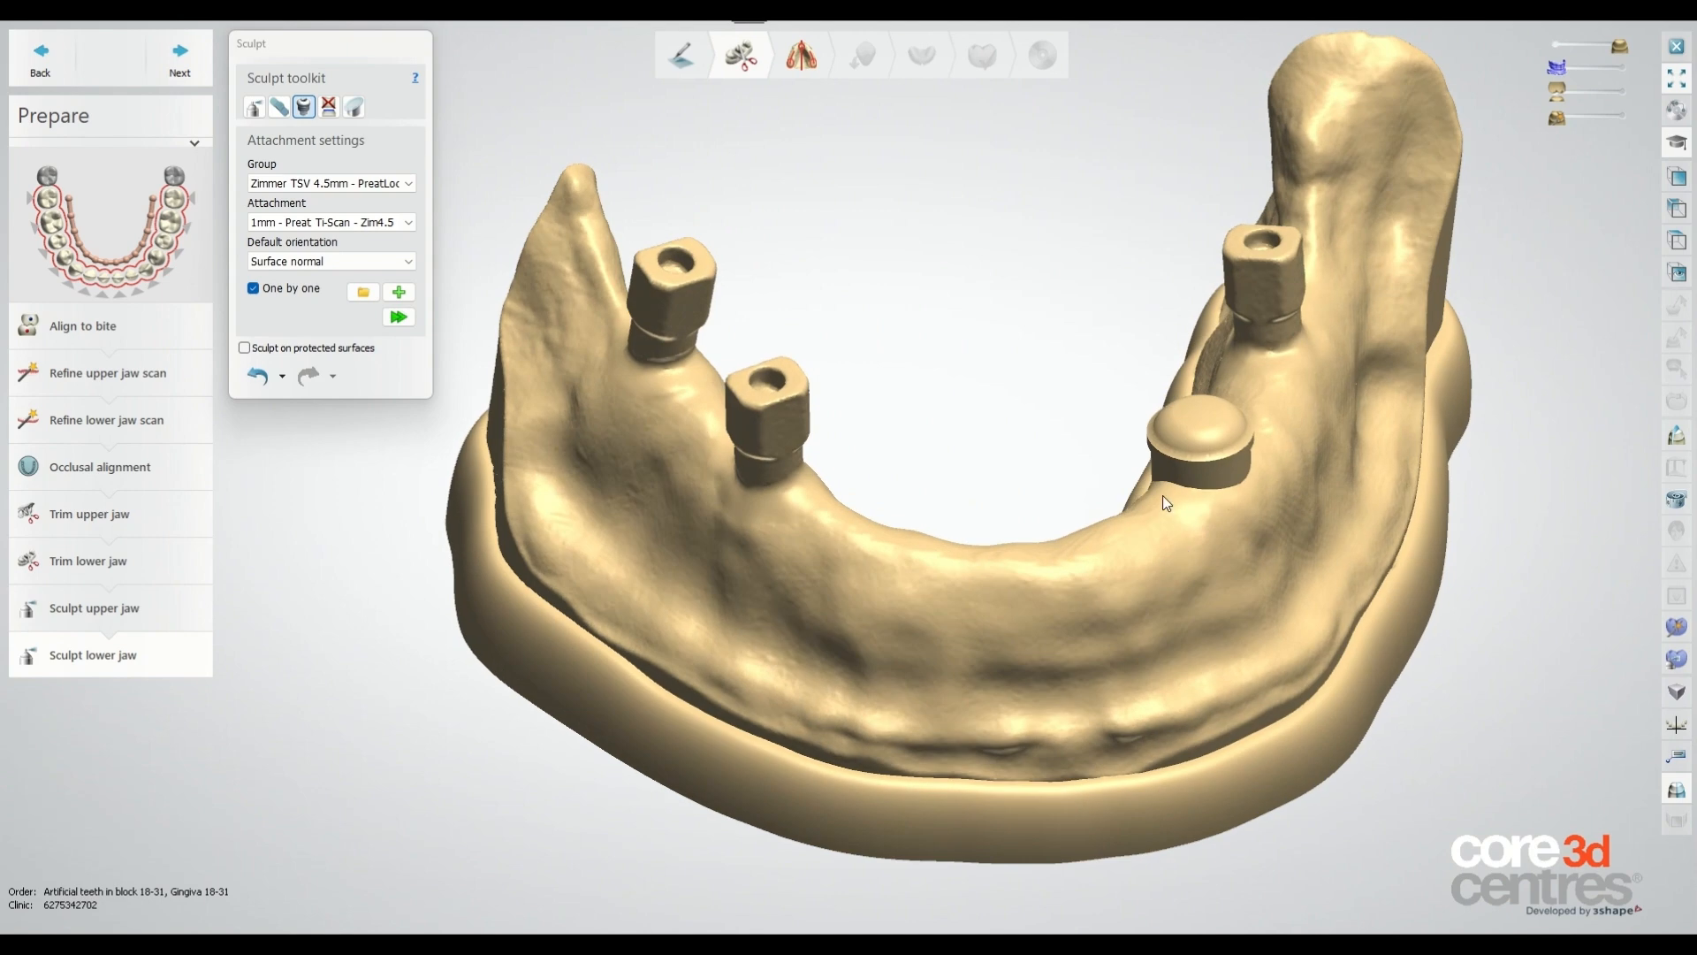
pyautogui.scroll(4, 1164, 495)
pyautogui.scroll(-4, 1220, 354)
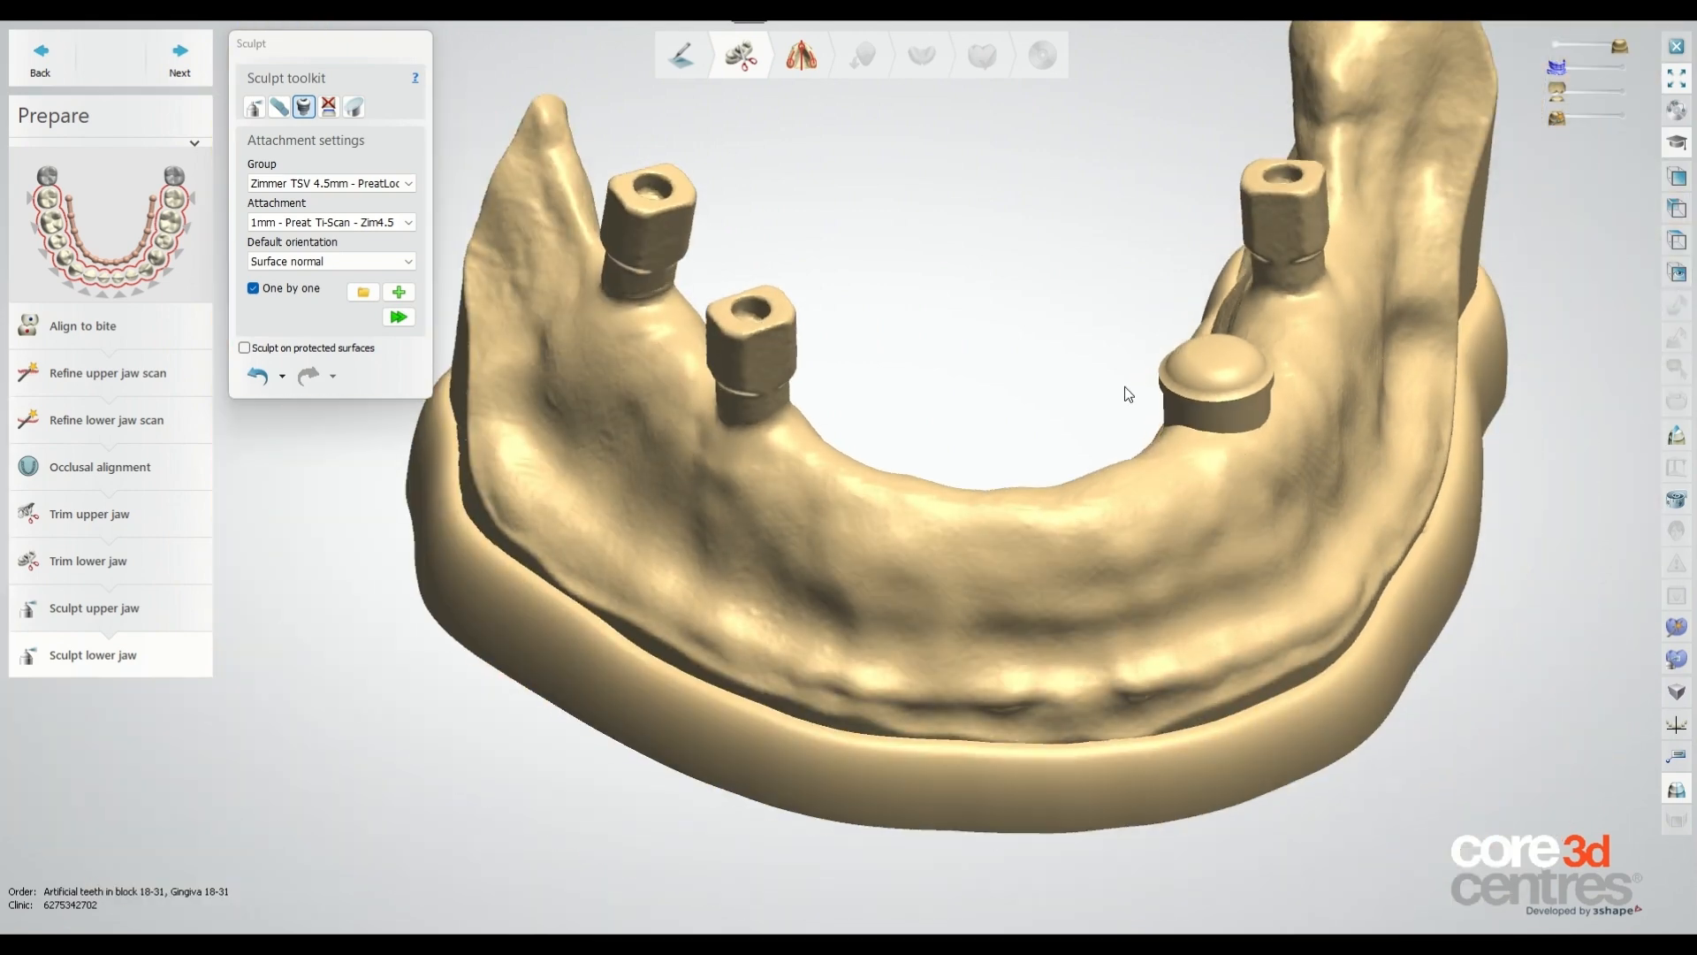
pyautogui.moveTo(1124, 385); pyautogui.dragTo(1107, 372, button='right')
pyautogui.scroll(-1, 1107, 372)
pyautogui.scroll(-2, 1088, 241)
pyautogui.scroll(2, 1087, 241)
pyautogui.moveTo(1102, 220); pyautogui.dragTo(1085, 281, button='right')
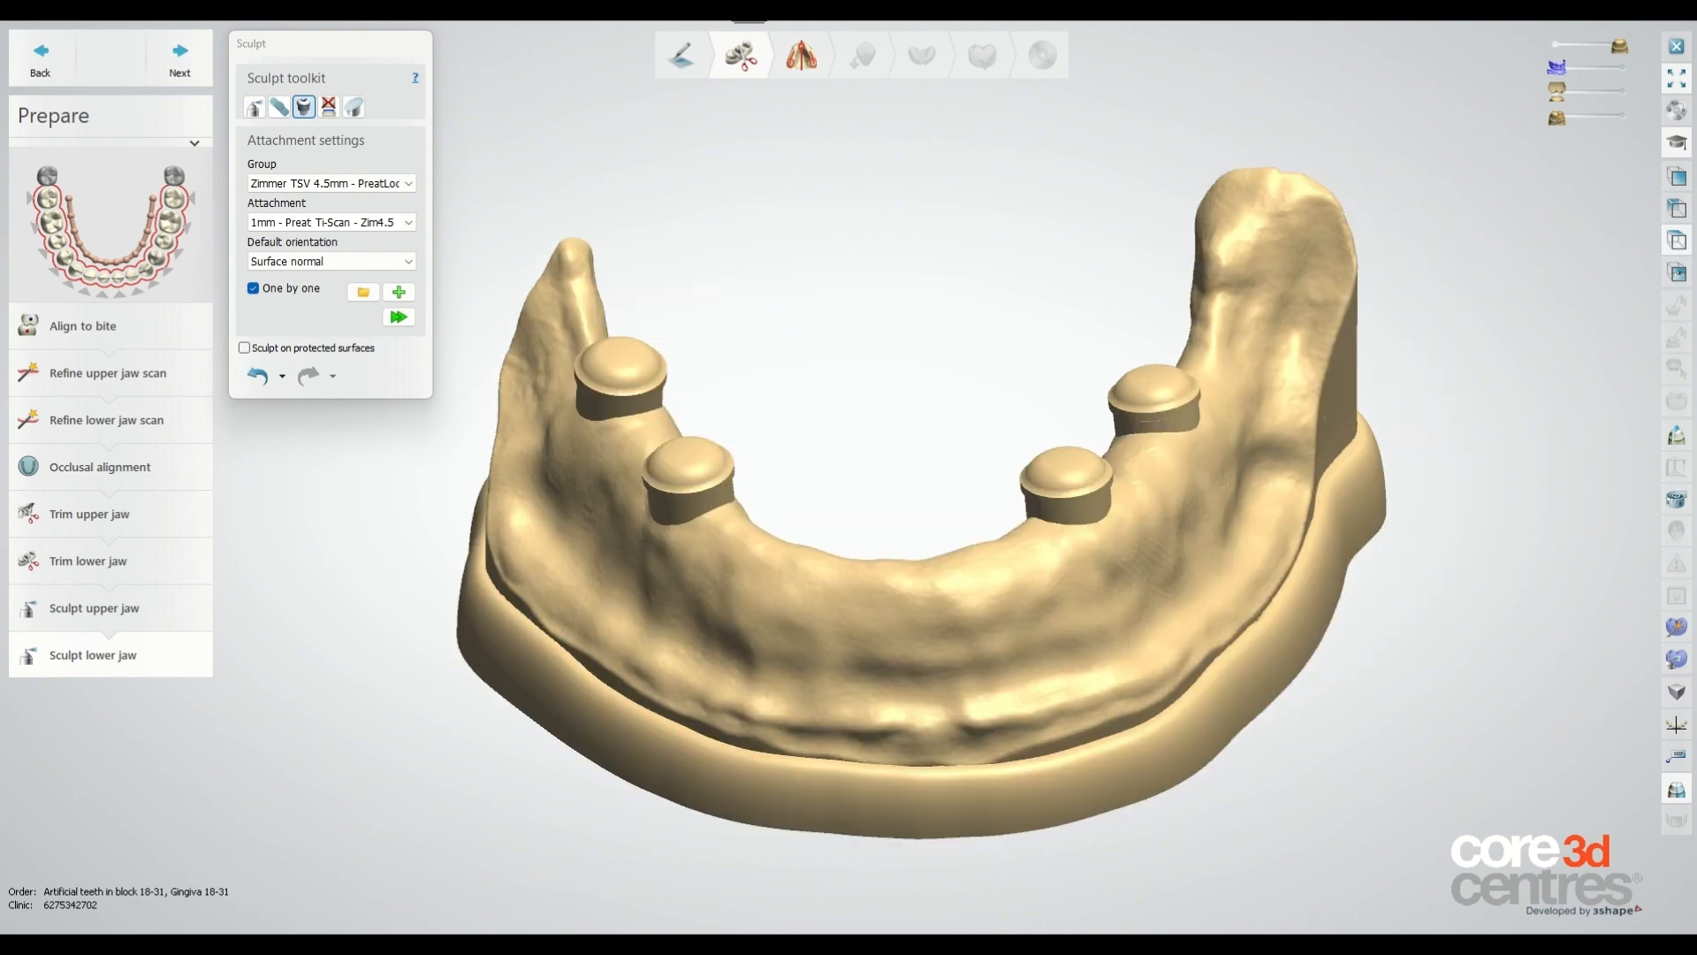
pyautogui.moveTo(977, 409); pyautogui.dragTo(797, 330, button='right')
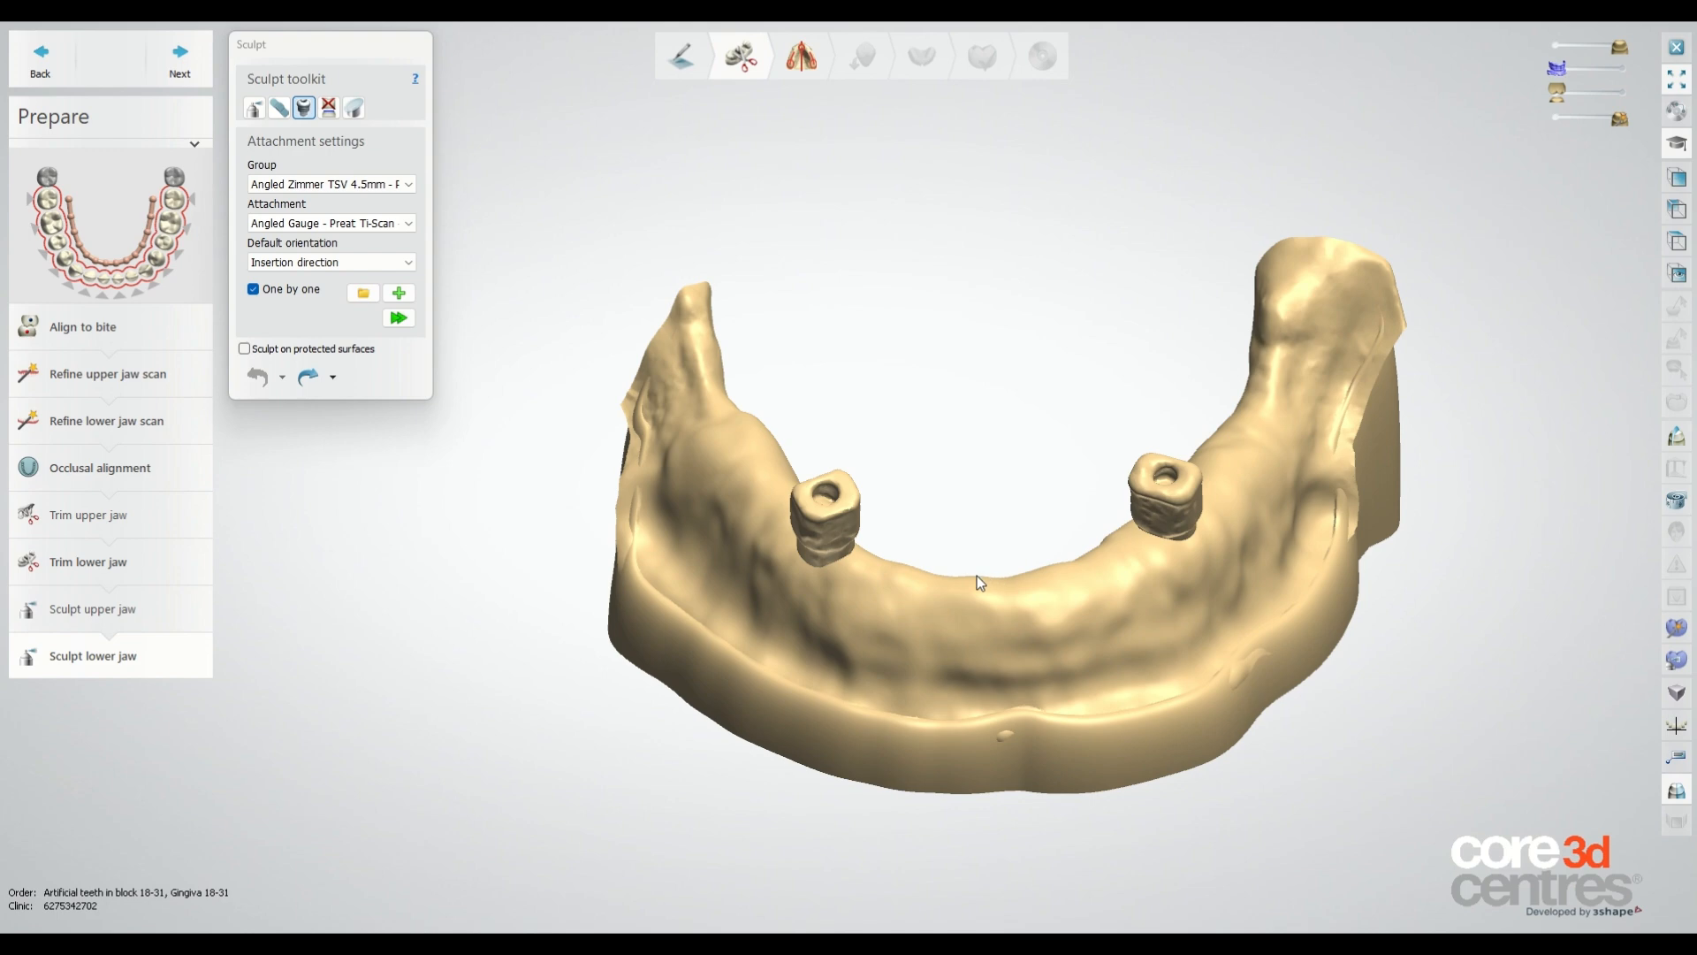
pyautogui.moveTo(978, 575); pyautogui.dragTo(969, 449, button='right')
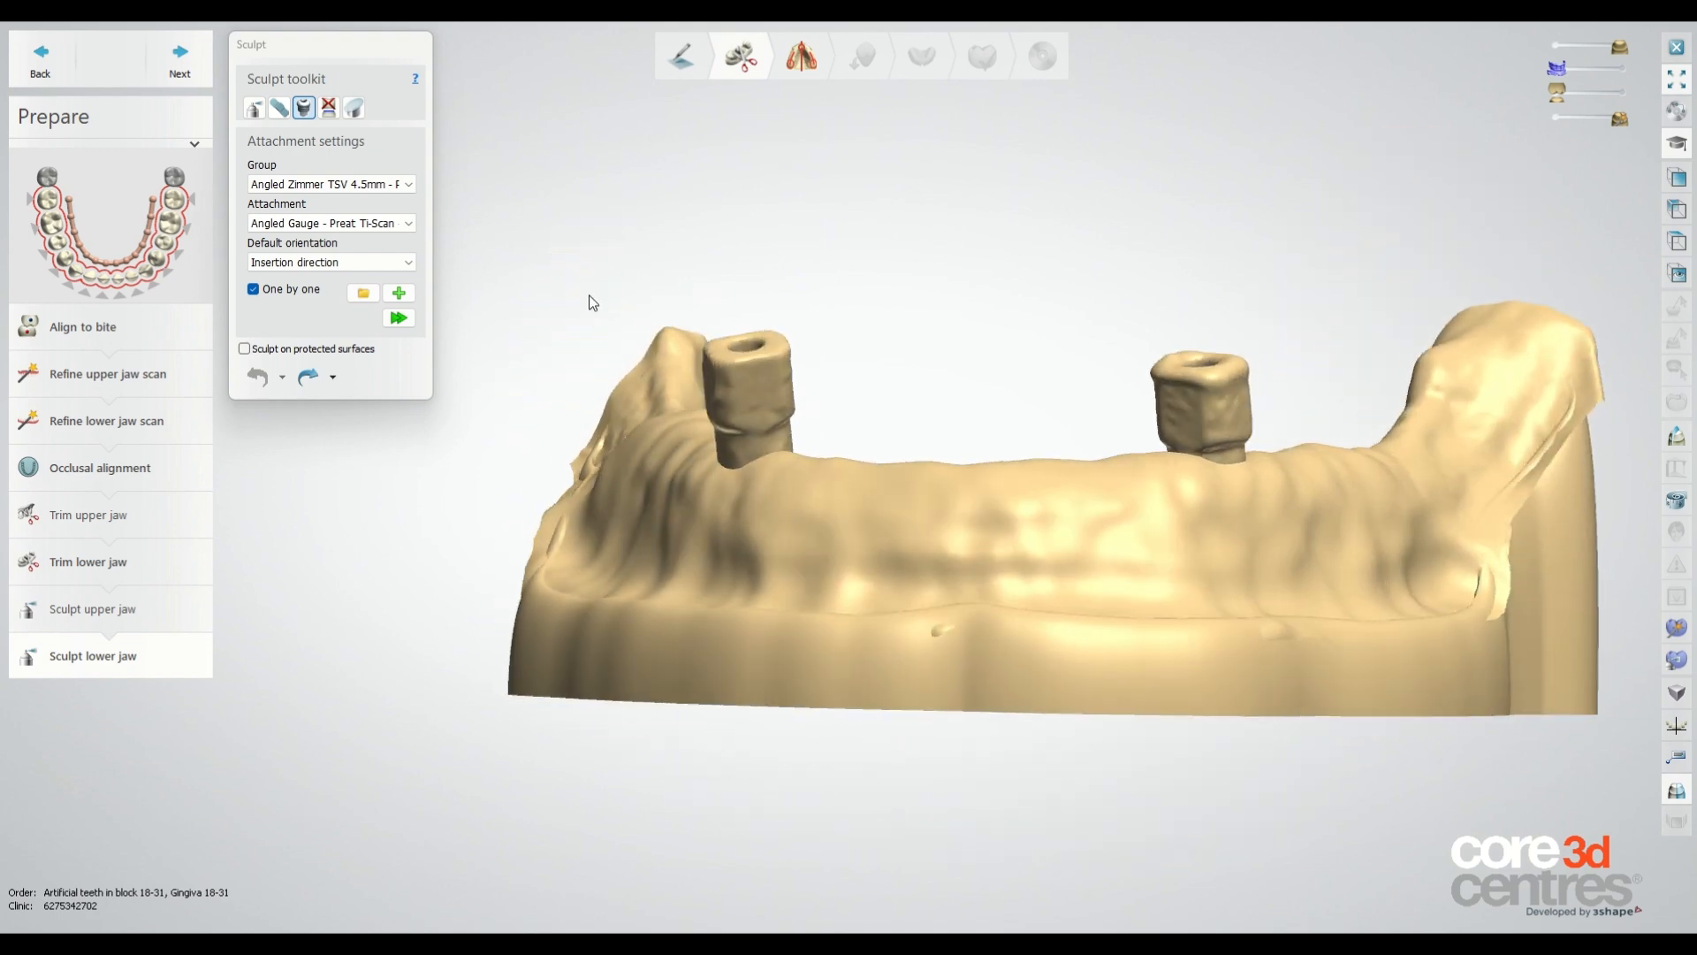
# Select the Angled Gauge - Preat Ti-Scan attachment and set the default orientation to Surface normal.
pyautogui.click(326, 184)
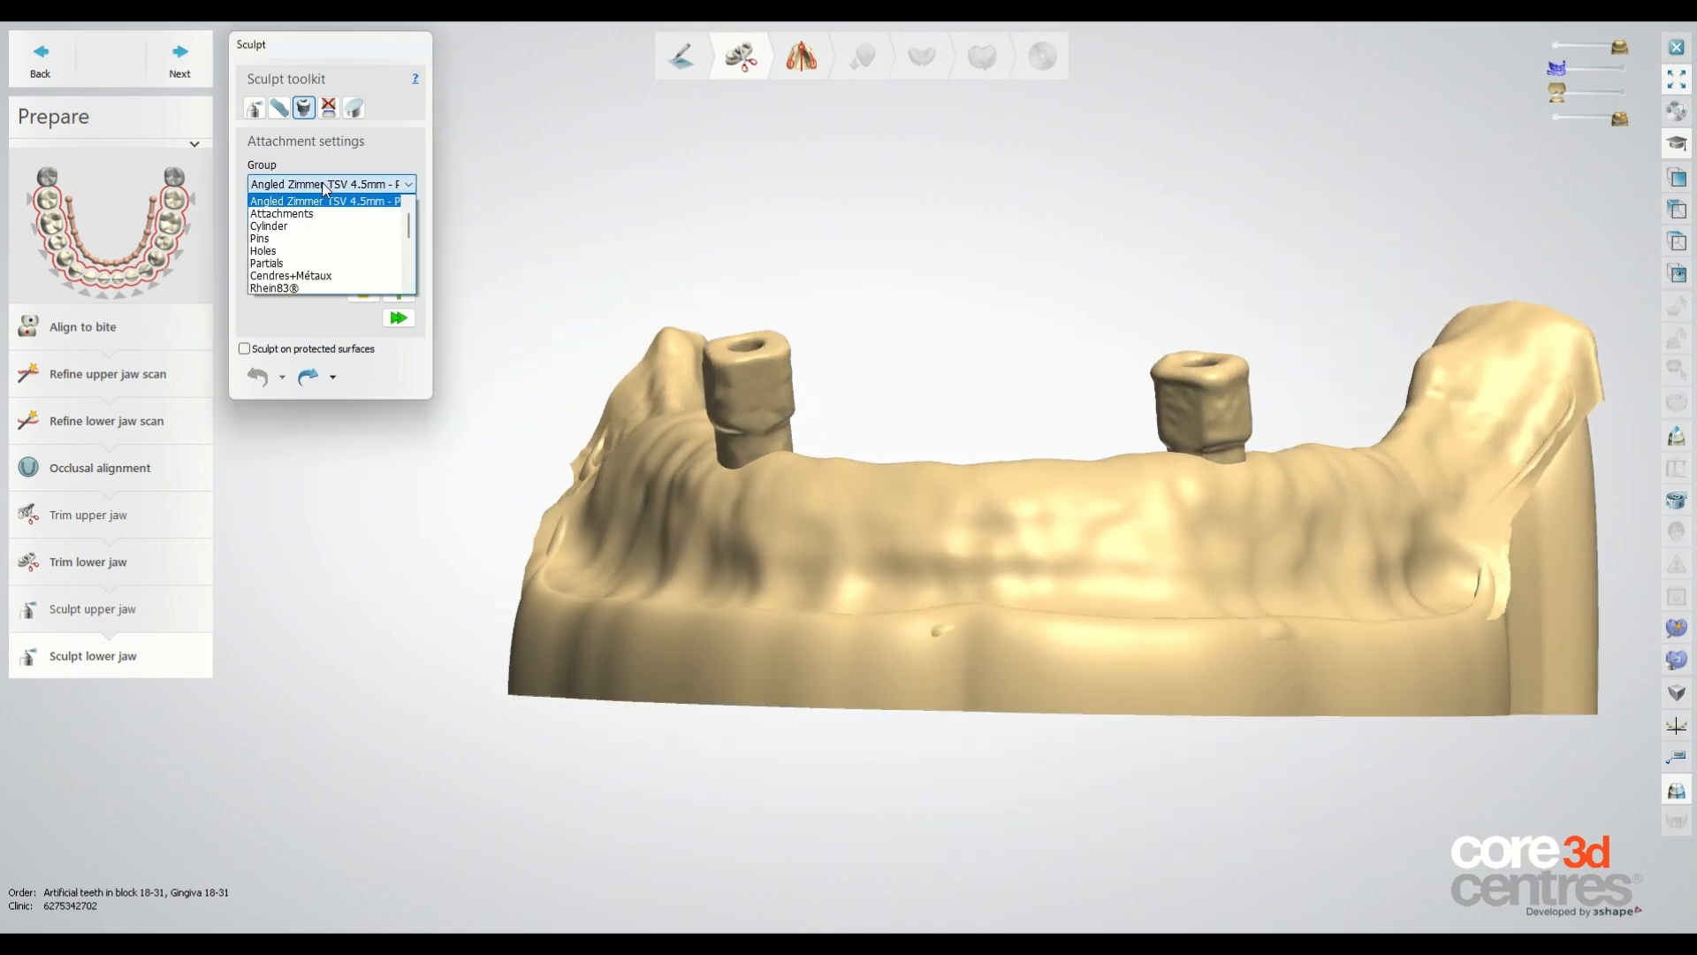
pyautogui.click(358, 210)
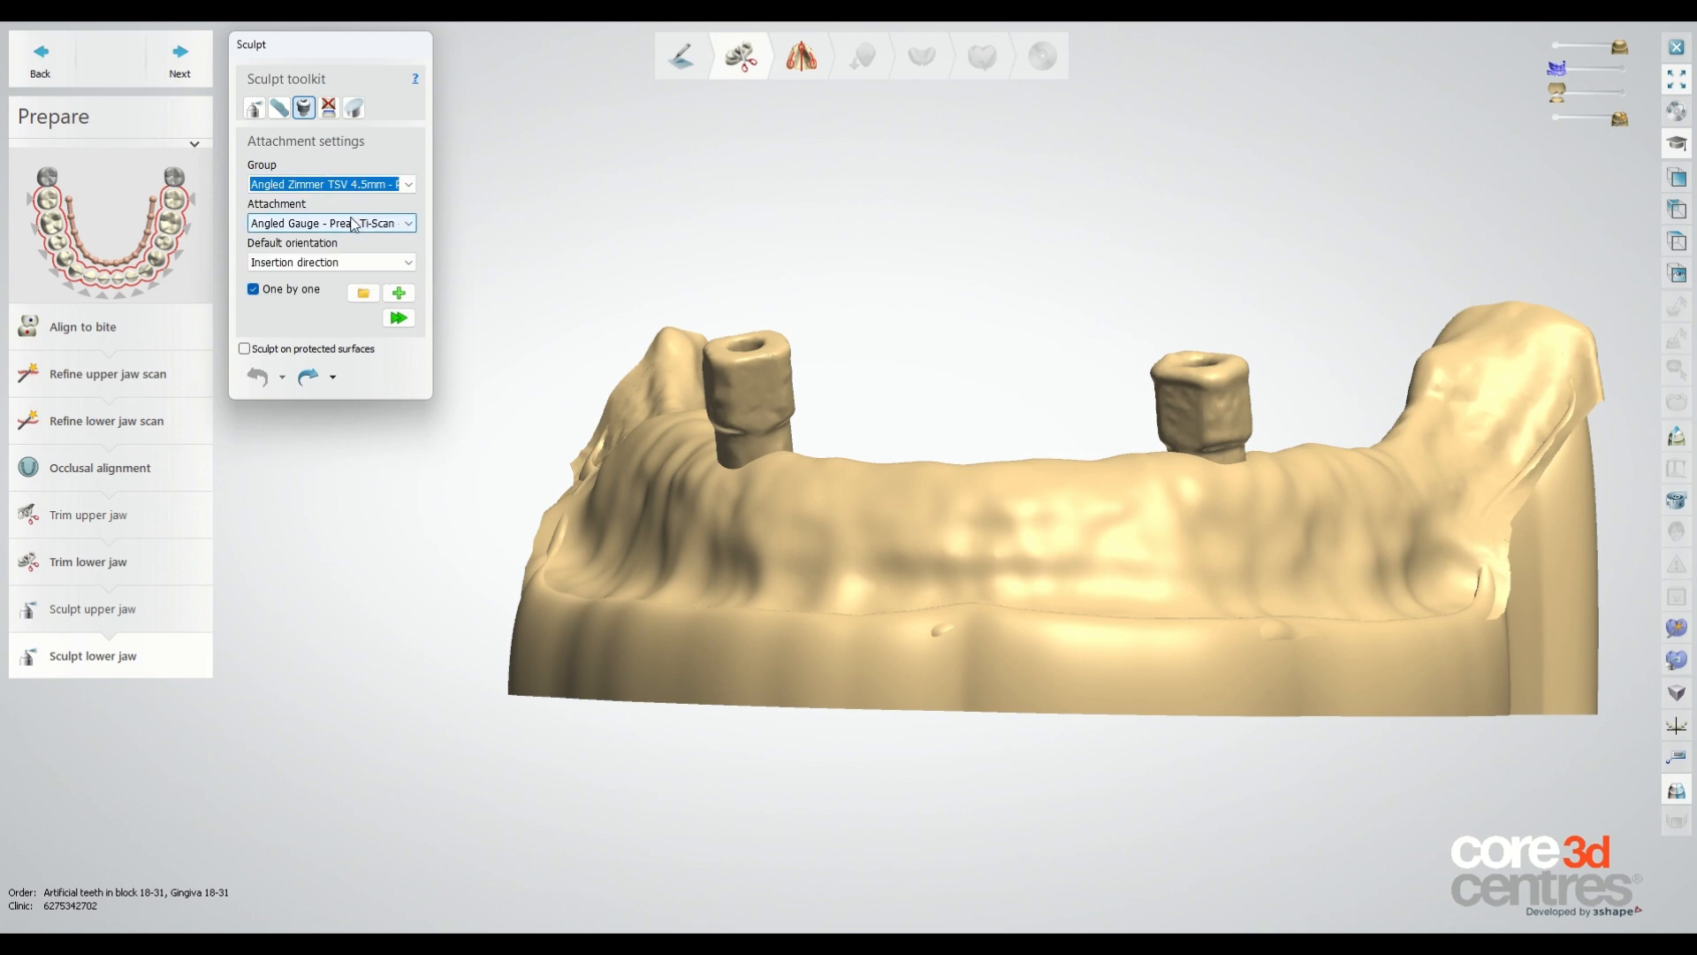
pyautogui.click(351, 224)
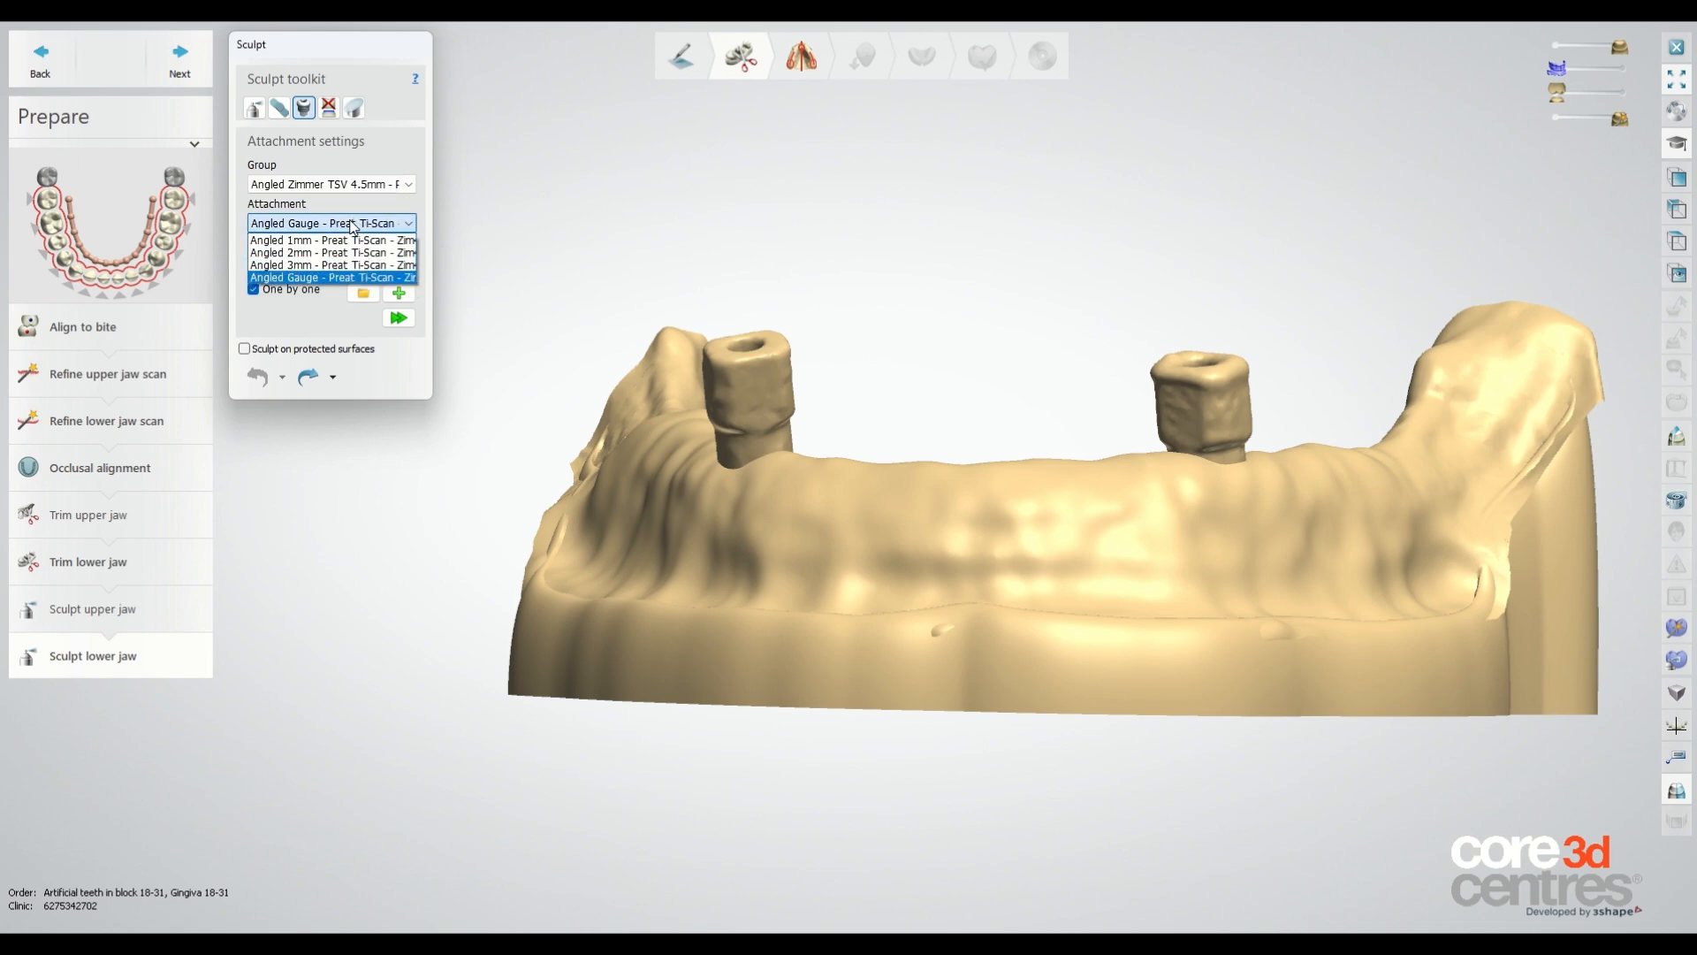
pyautogui.click(352, 279)
pyautogui.click(354, 262)
pyautogui.click(310, 279)
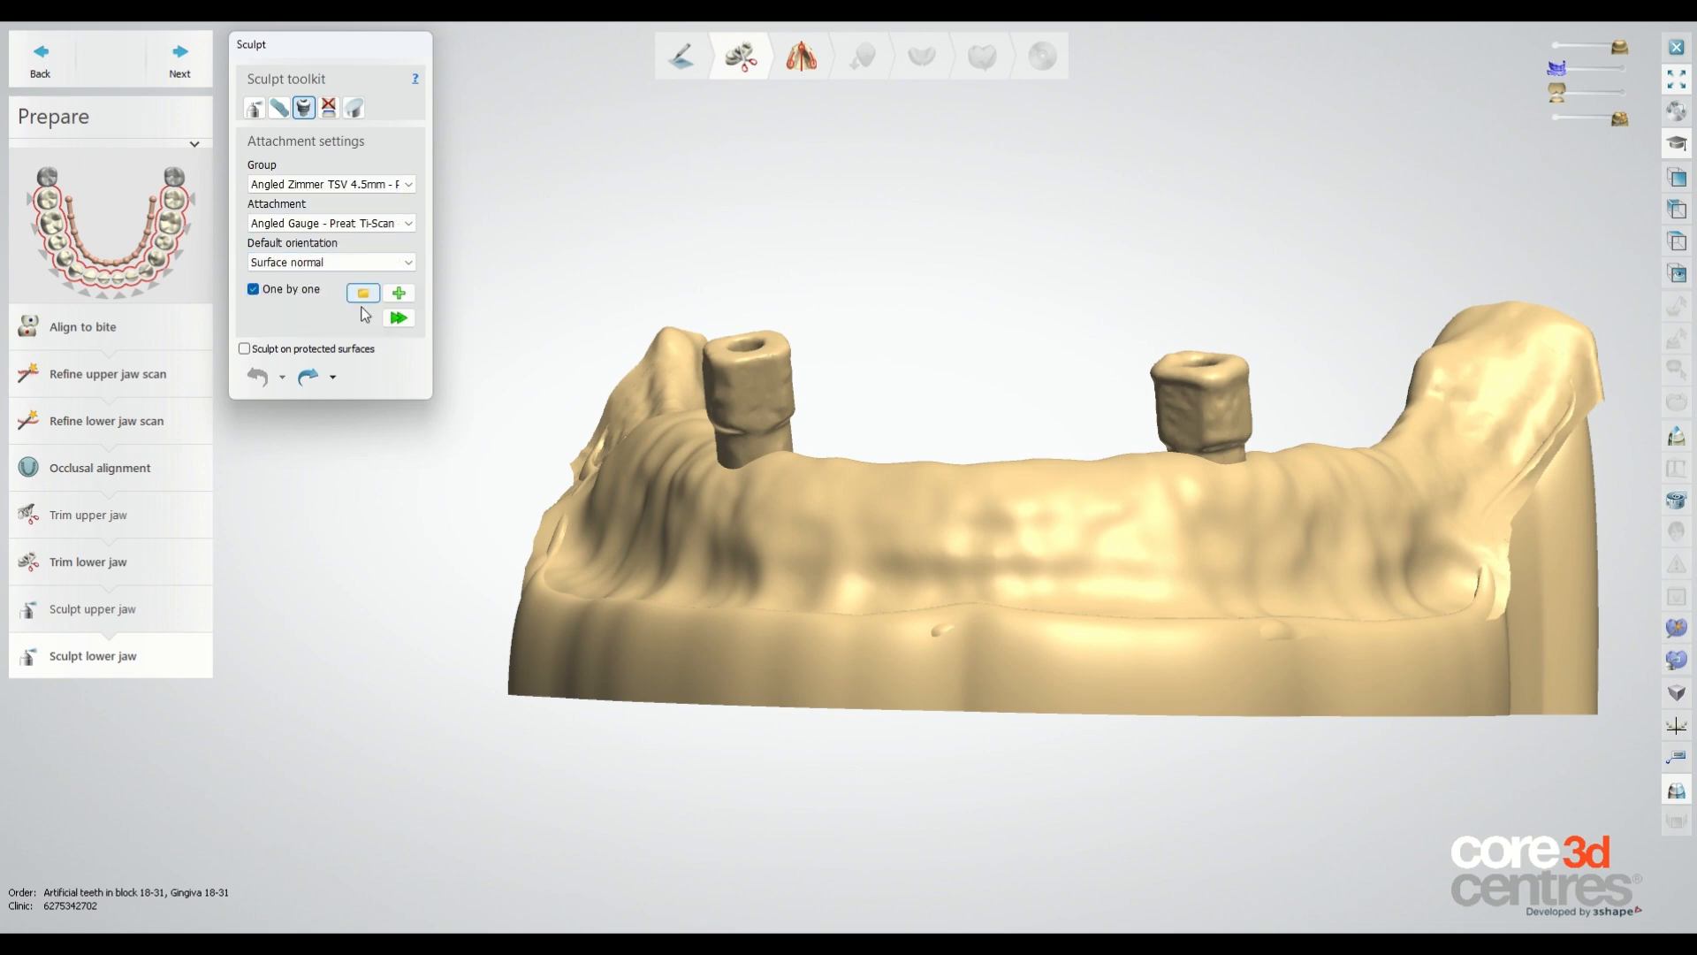
# Add the gauge attachment at the extracted site and align it with six corresponding points.
pyautogui.click(396, 296)
pyautogui.moveTo(830, 474); pyautogui.dragTo(878, 518, button='right')
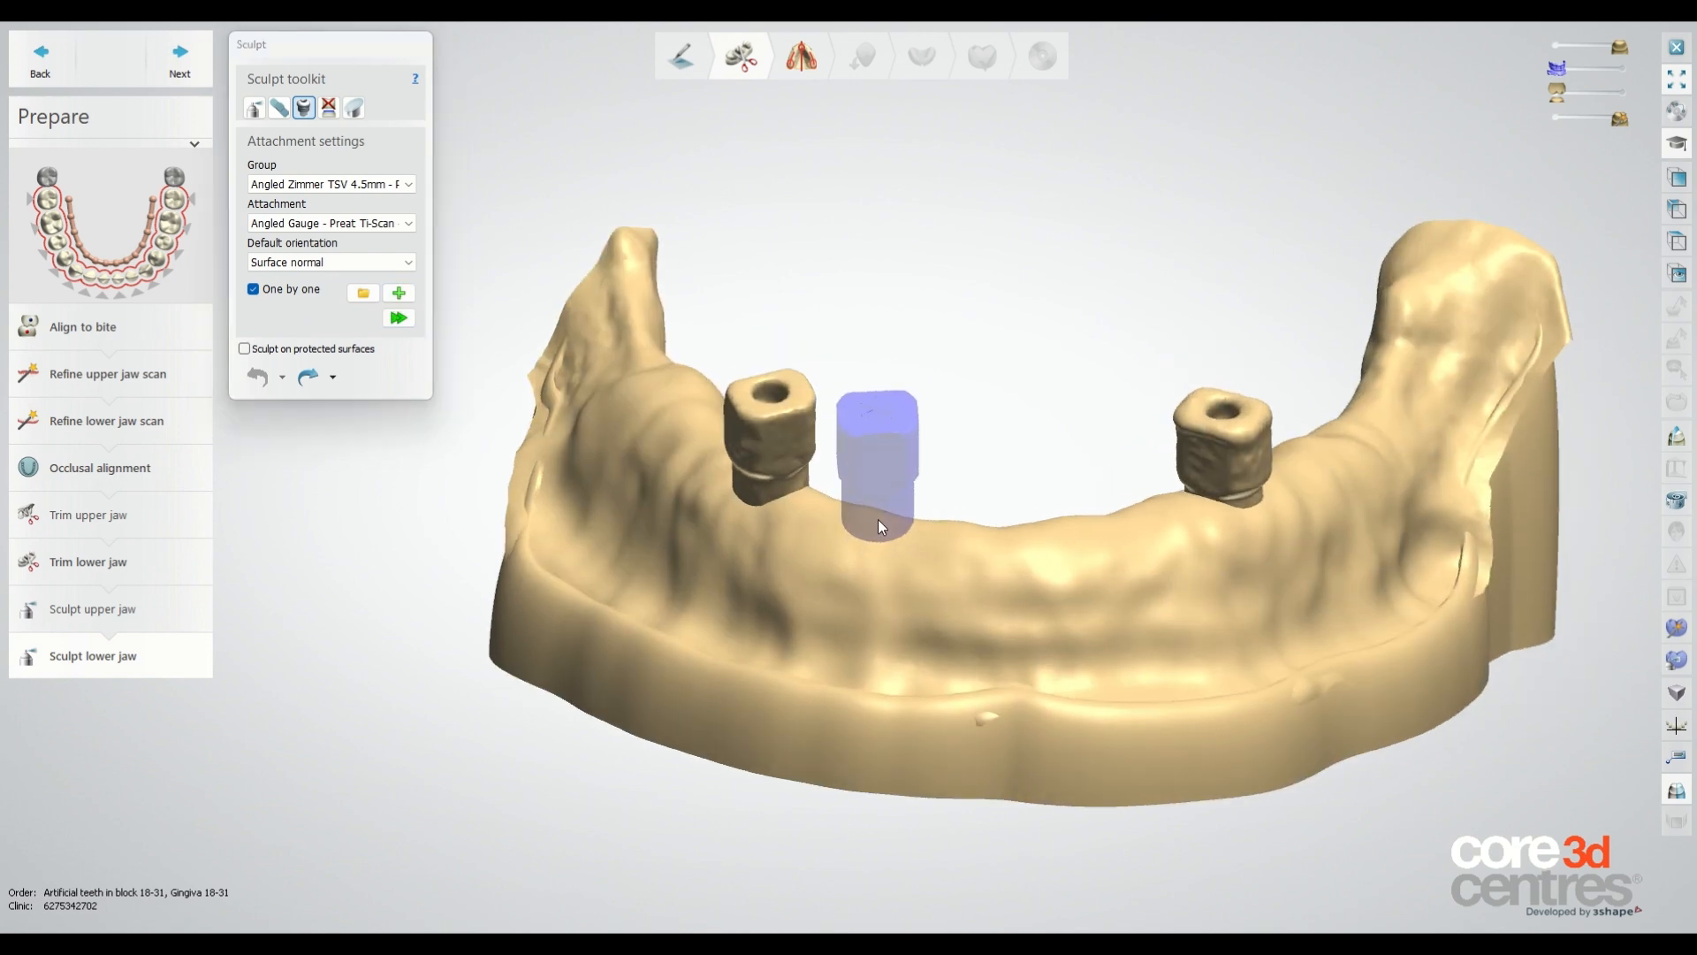
pyautogui.click(878, 520)
pyautogui.scroll(4, 893, 477)
pyautogui.click(692, 392)
pyautogui.click(766, 374)
pyautogui.click(731, 470)
pyautogui.click(859, 417)
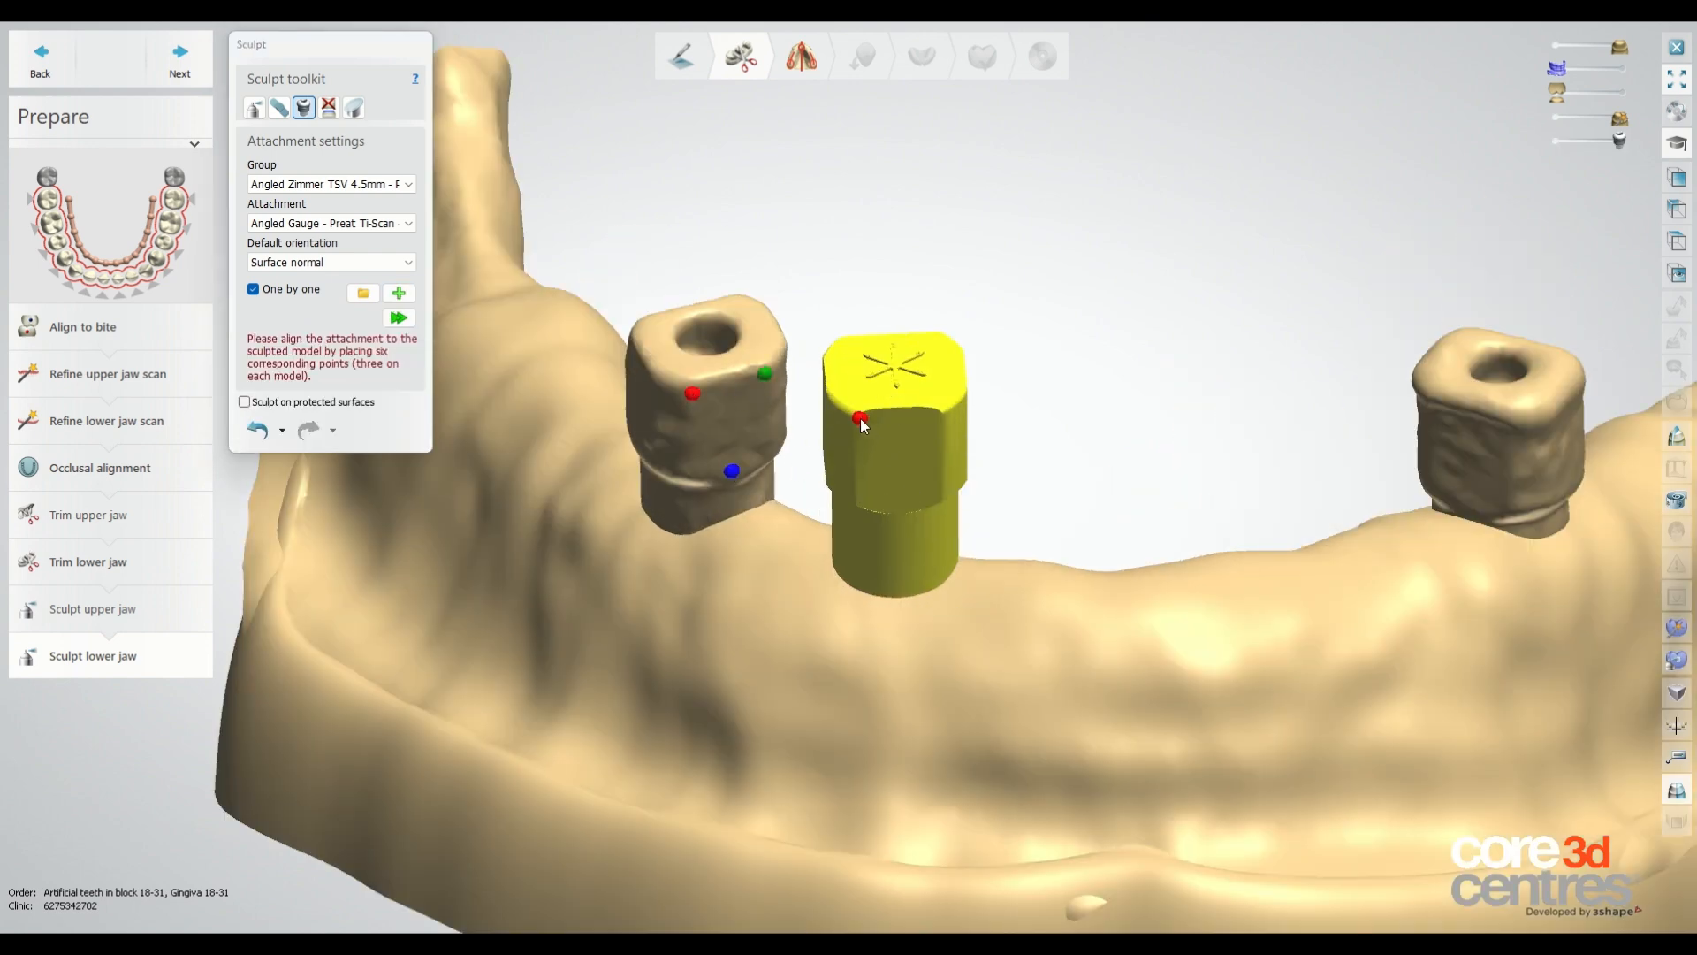
pyautogui.click(898, 506)
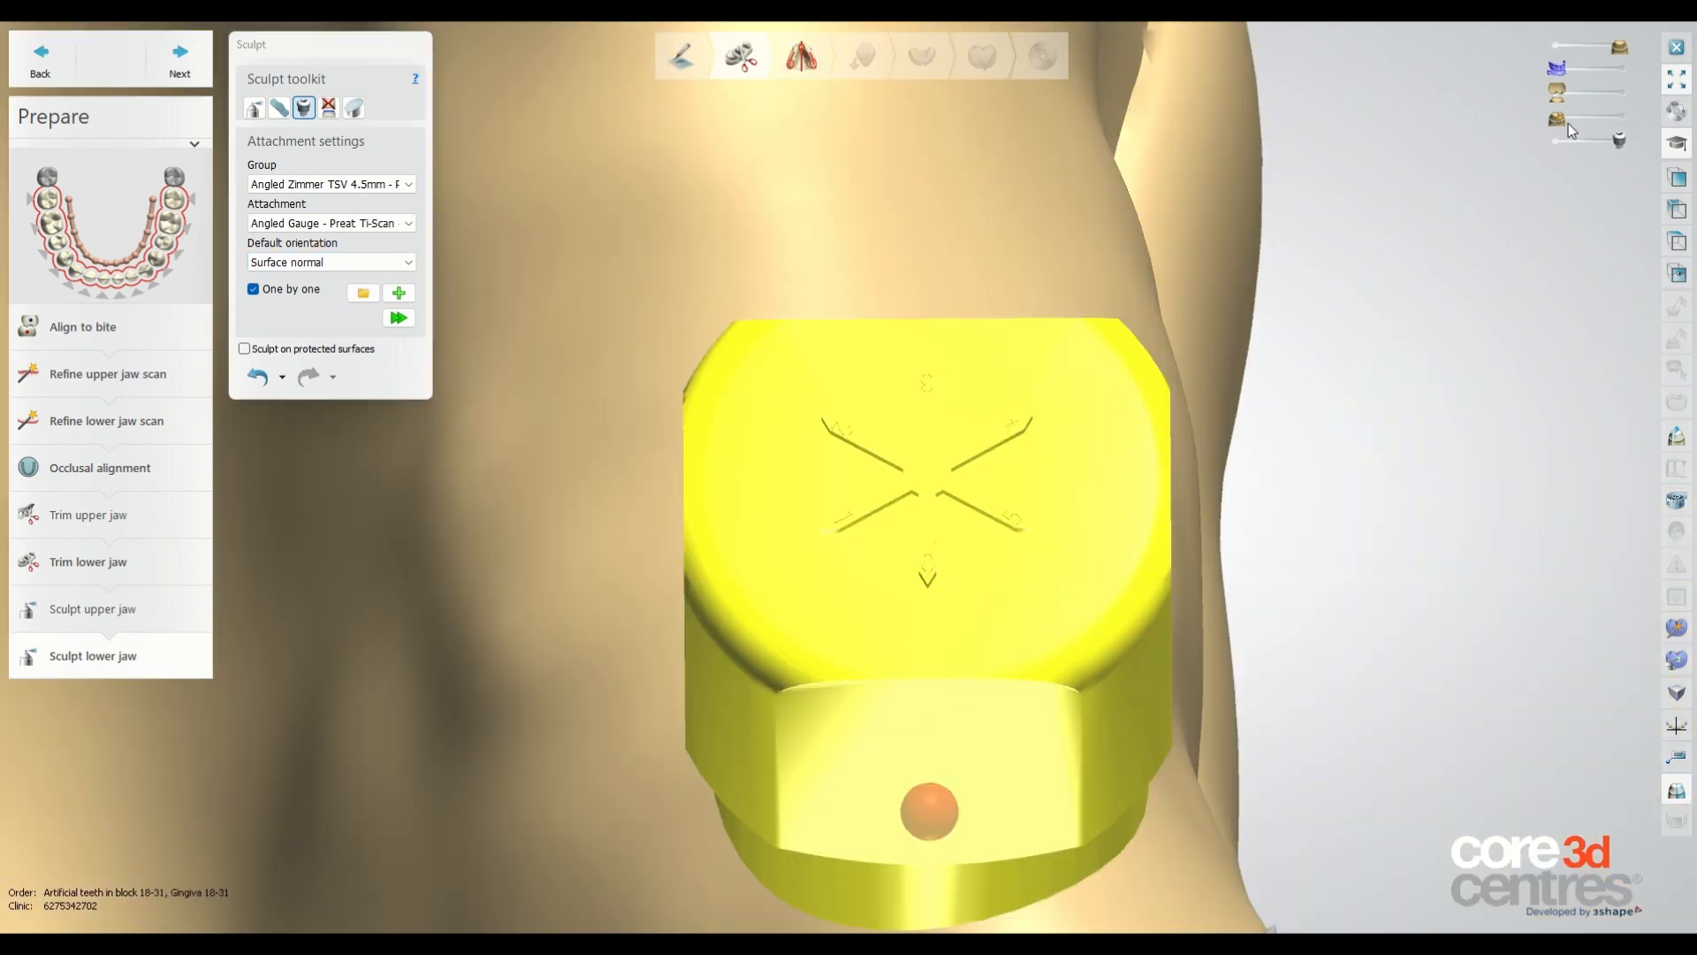
# Apply the aligned gauge attachment to the lower jaw.
pyautogui.moveTo(1620, 121); pyautogui.dragTo(1556, 130)
pyautogui.scroll(-3, 1034, 311)
pyautogui.click(389, 316)
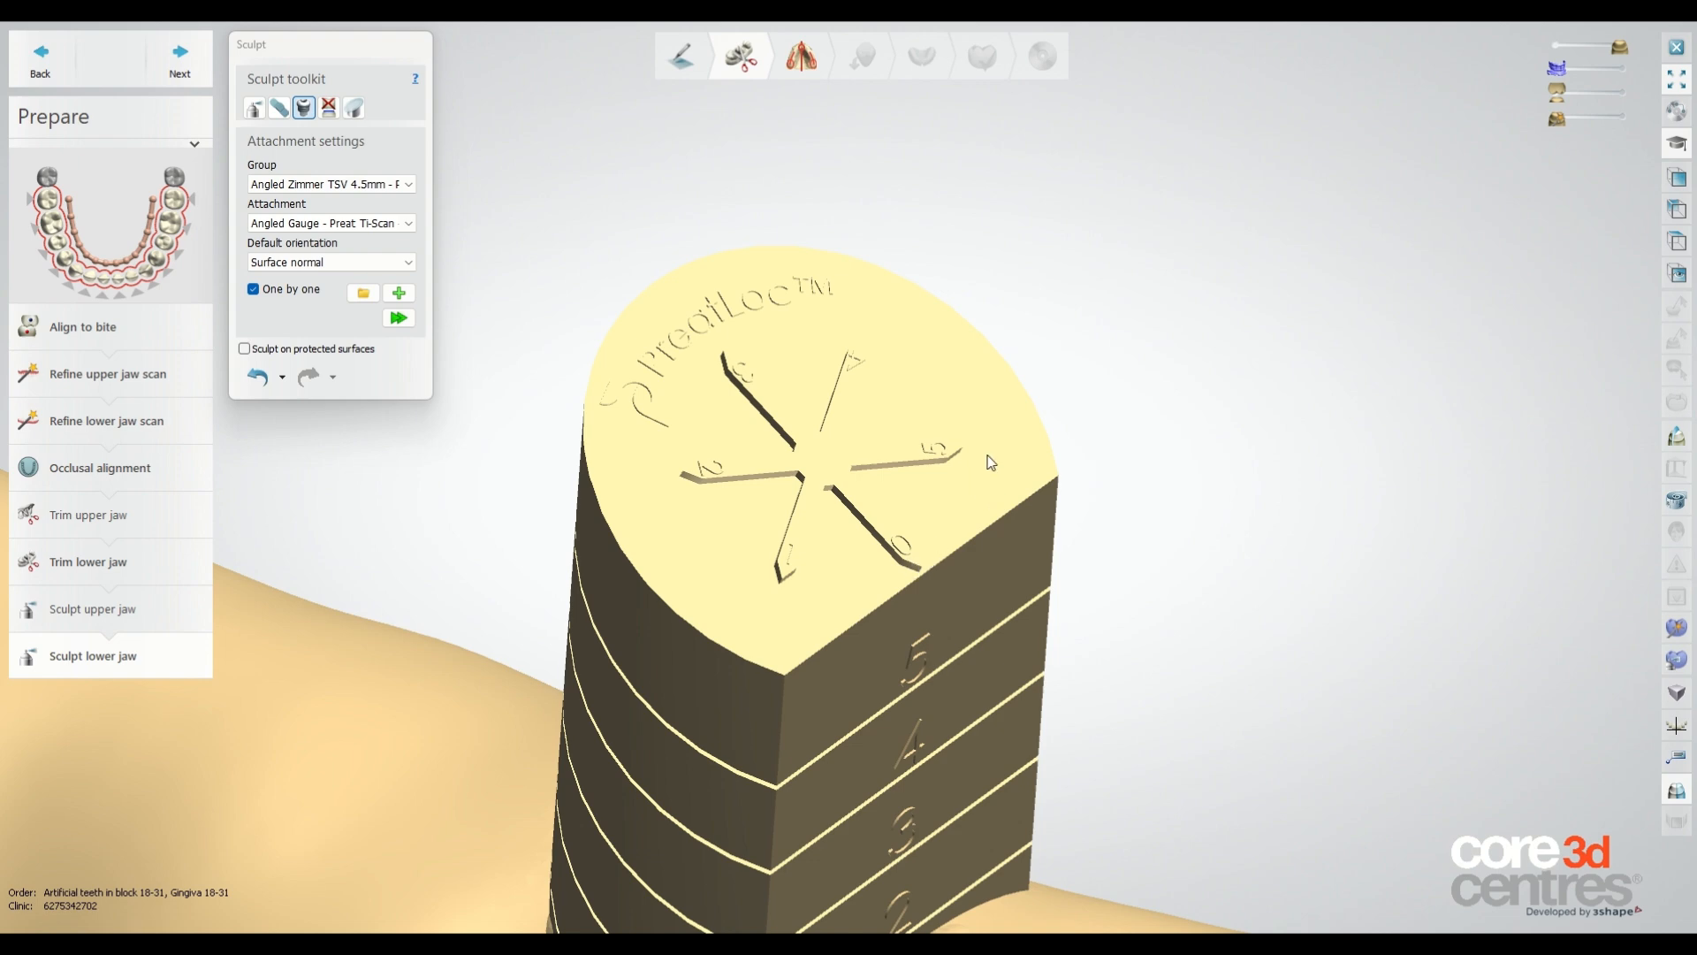
# Undo the gauge attachment application.
pyautogui.scroll(-3, 991, 463)
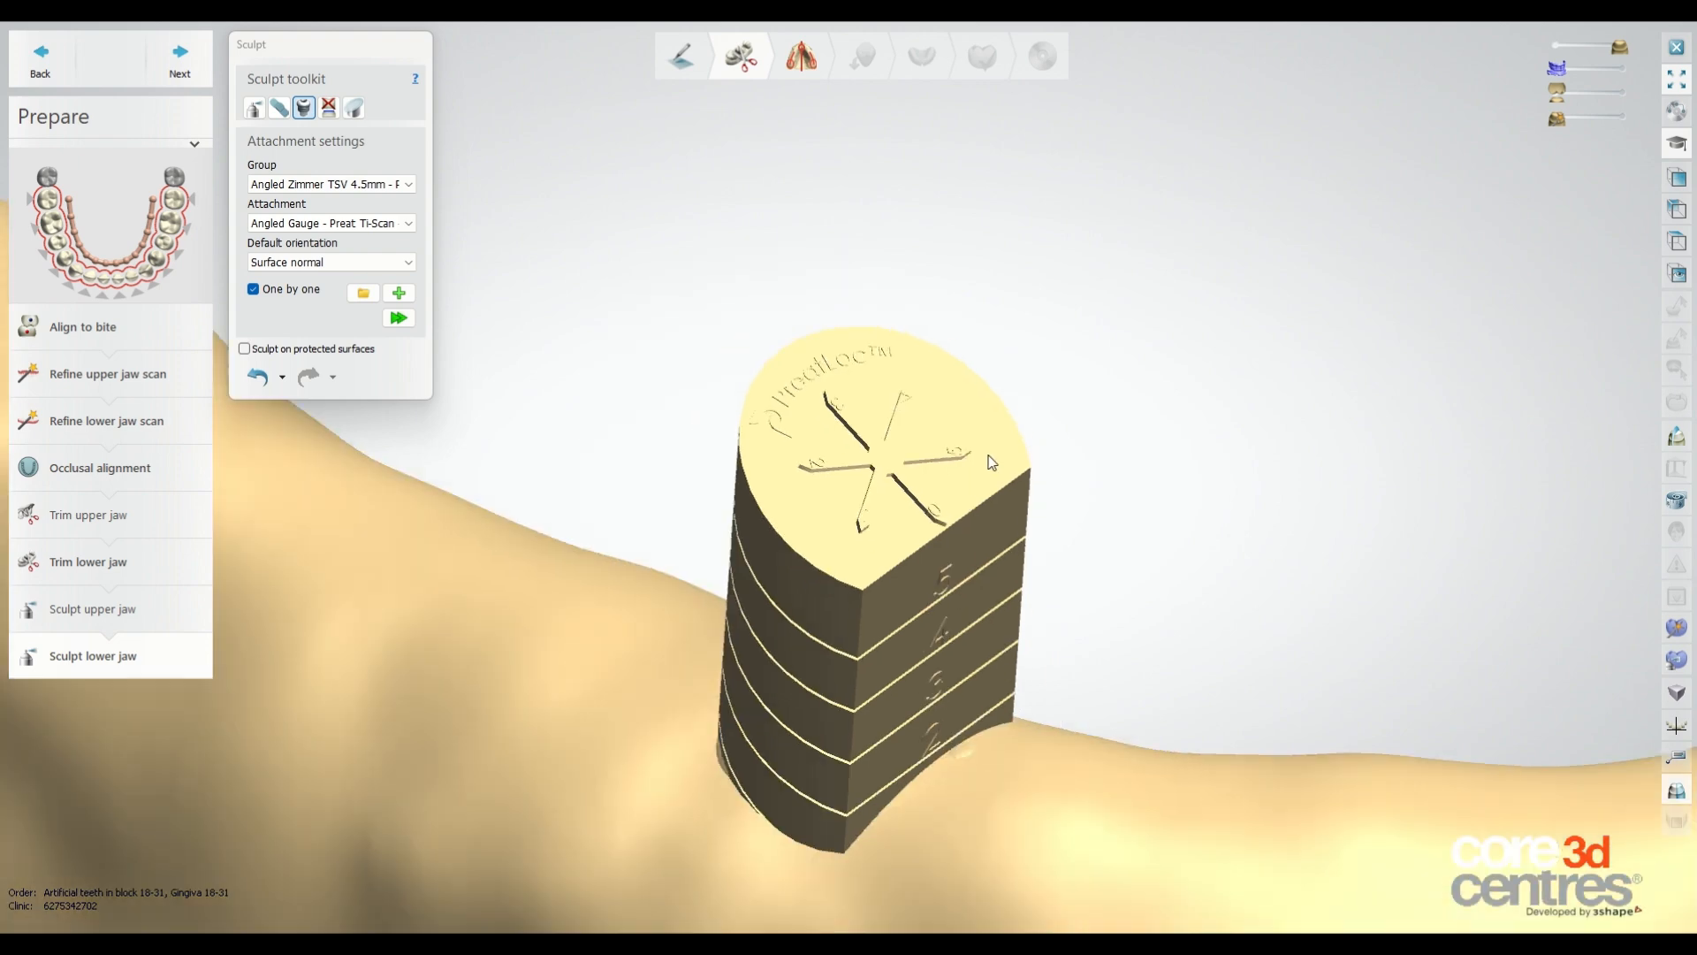
pyautogui.click(283, 379)
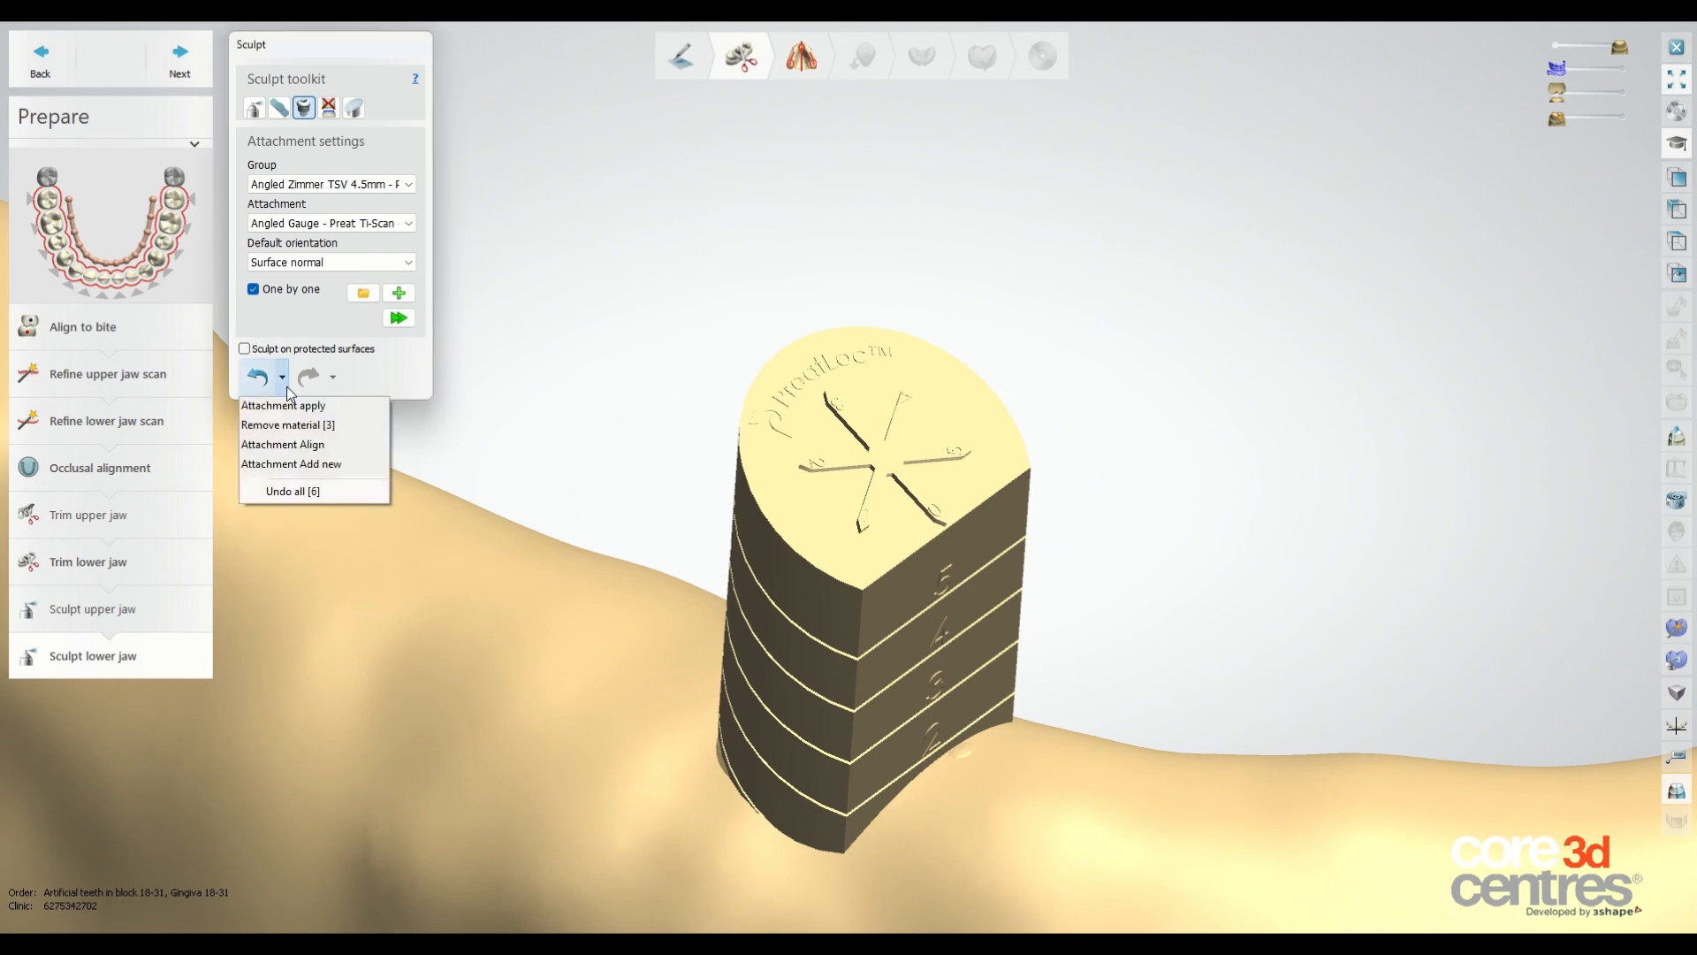
pyautogui.click(284, 406)
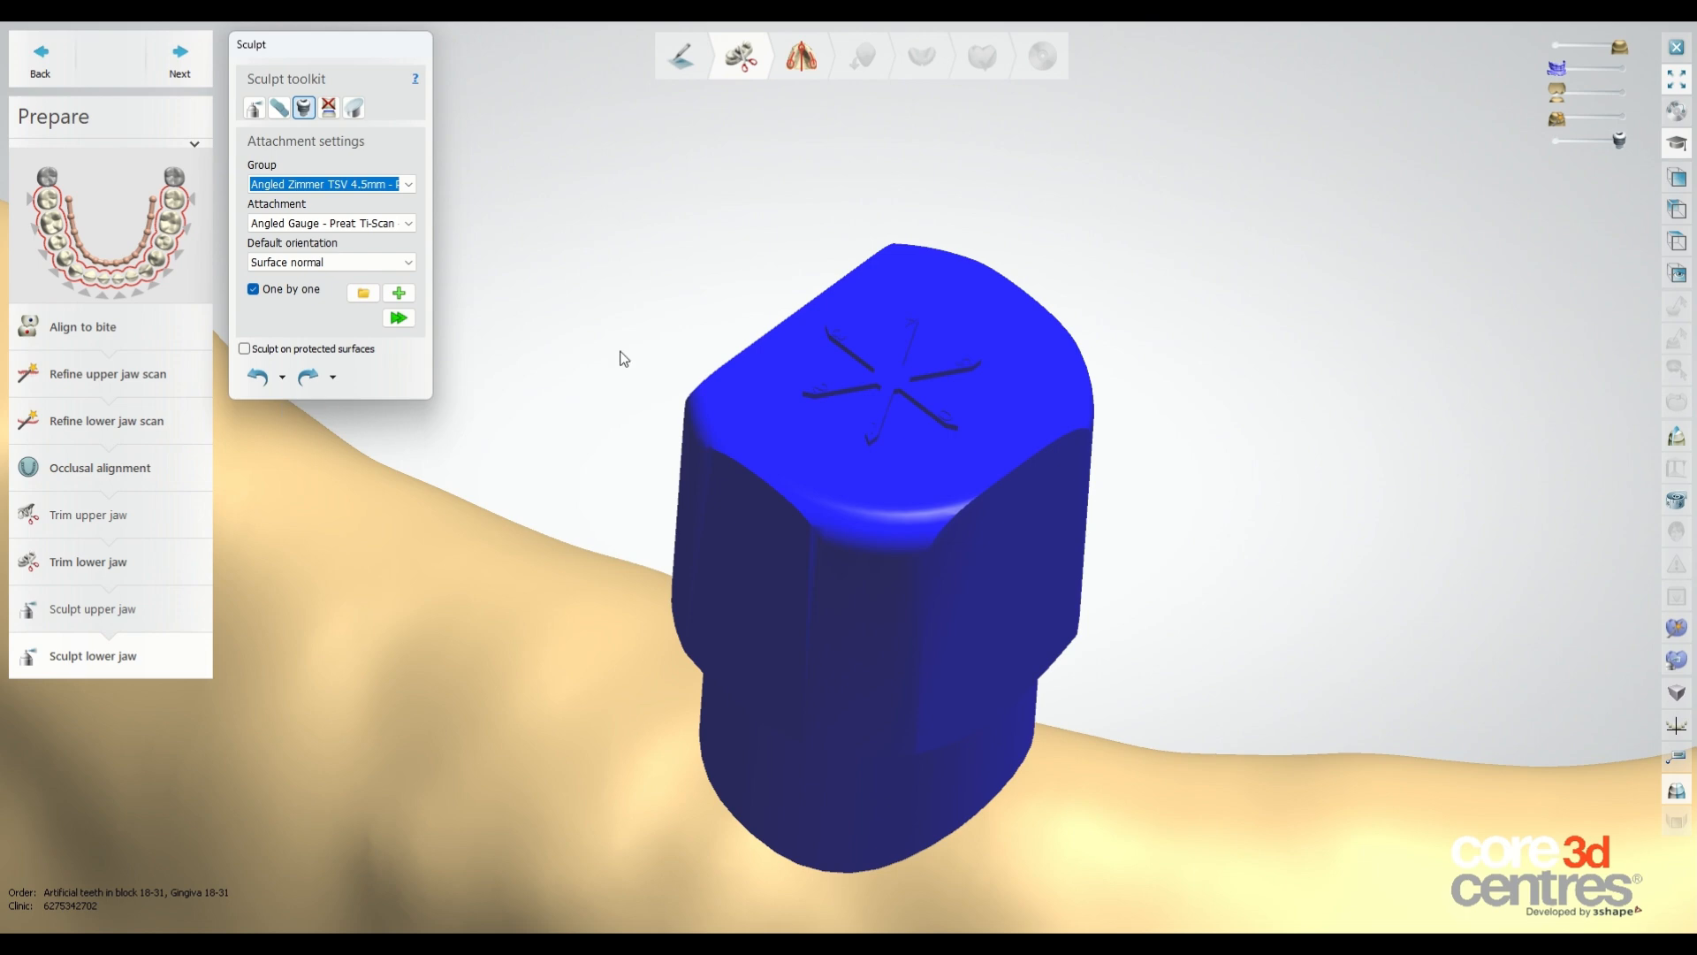
# Inspect the gauge attachment's seating on the ridge from several angles.
pyautogui.scroll(-3, 748, 289)
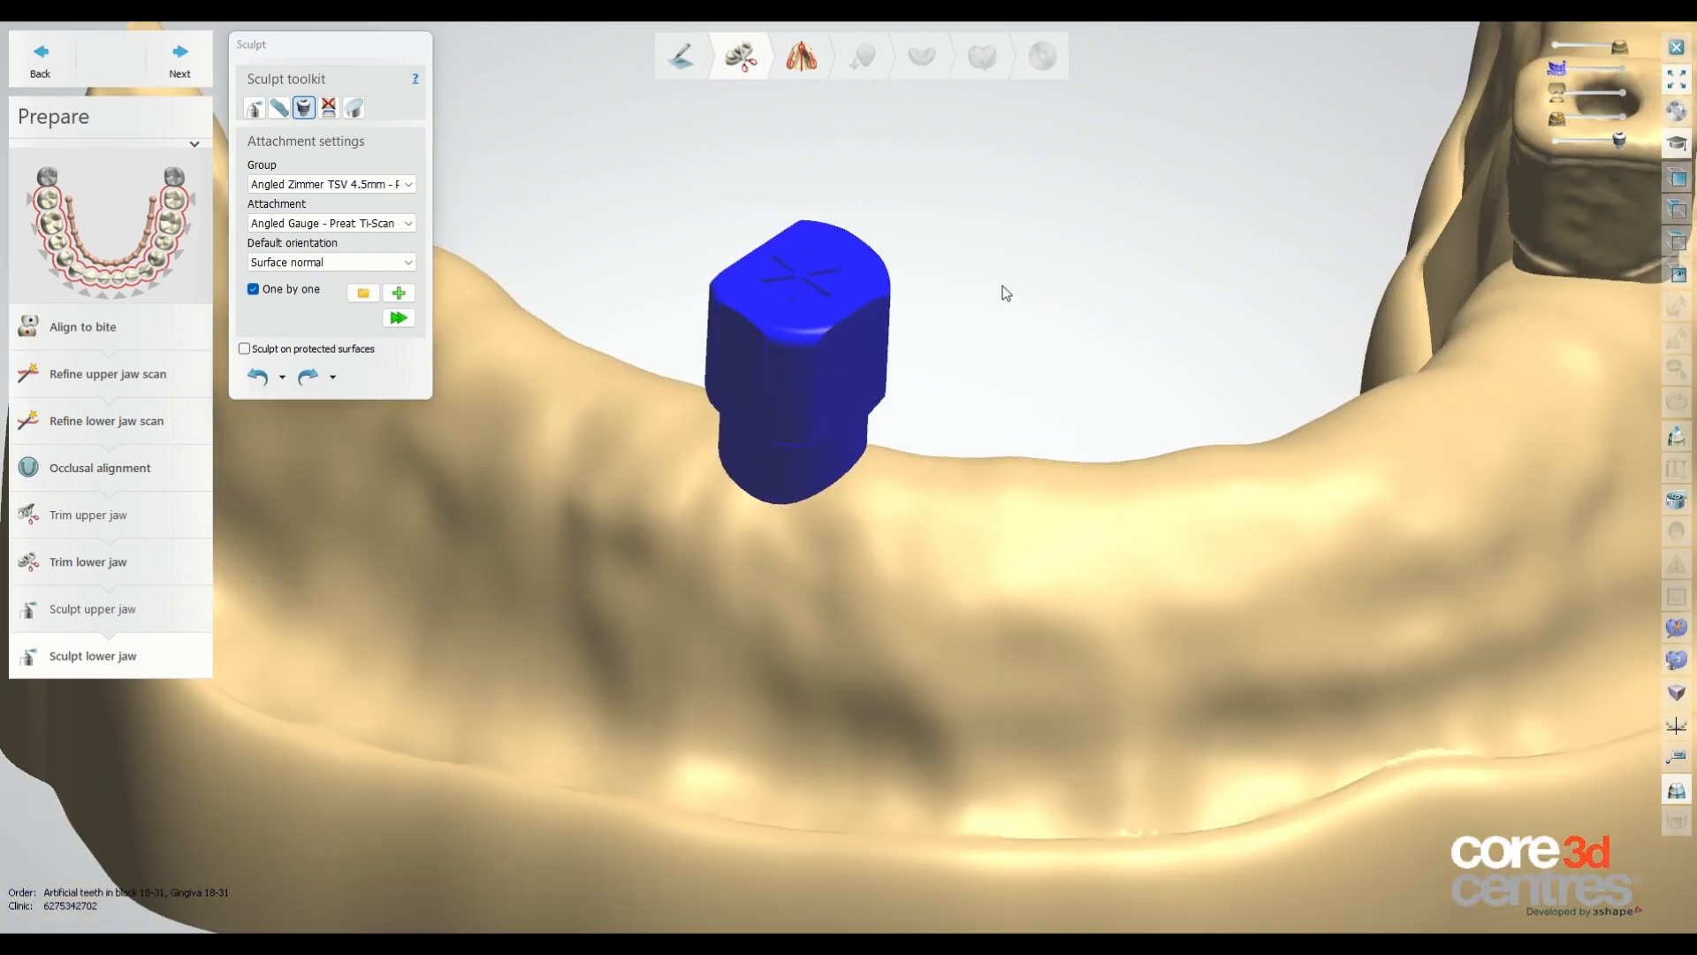
pyautogui.moveTo(1003, 285); pyautogui.dragTo(959, 331, button='right')
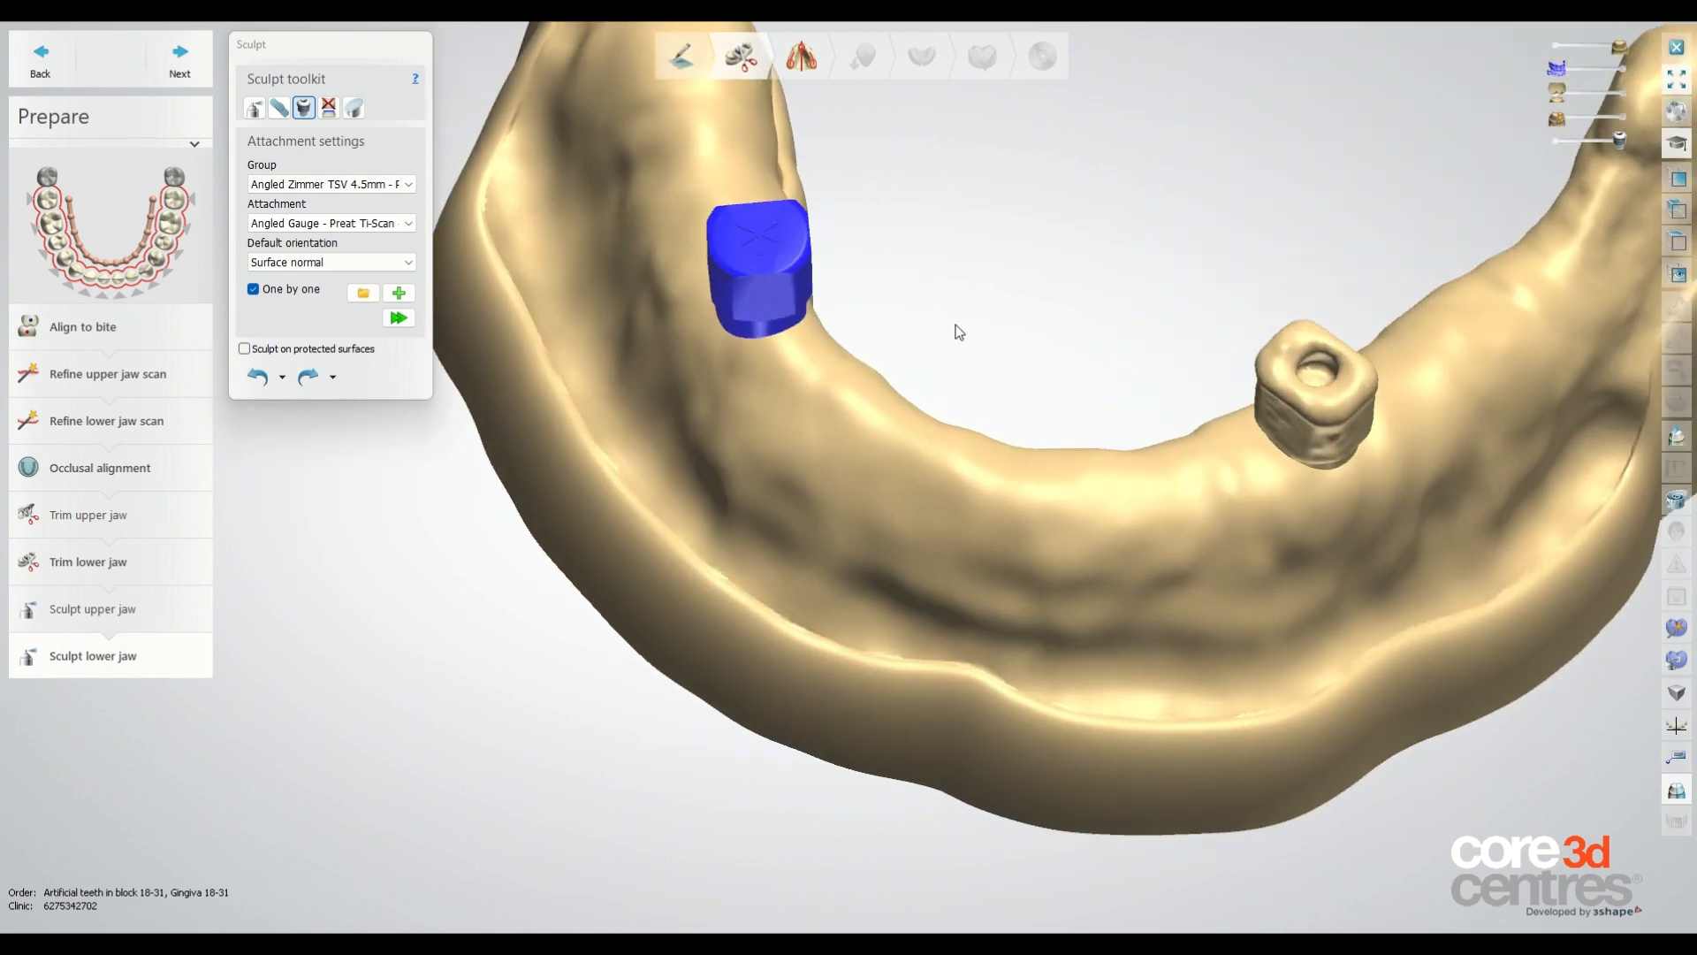
pyautogui.click(771, 255)
pyautogui.scroll(5, 757, 211)
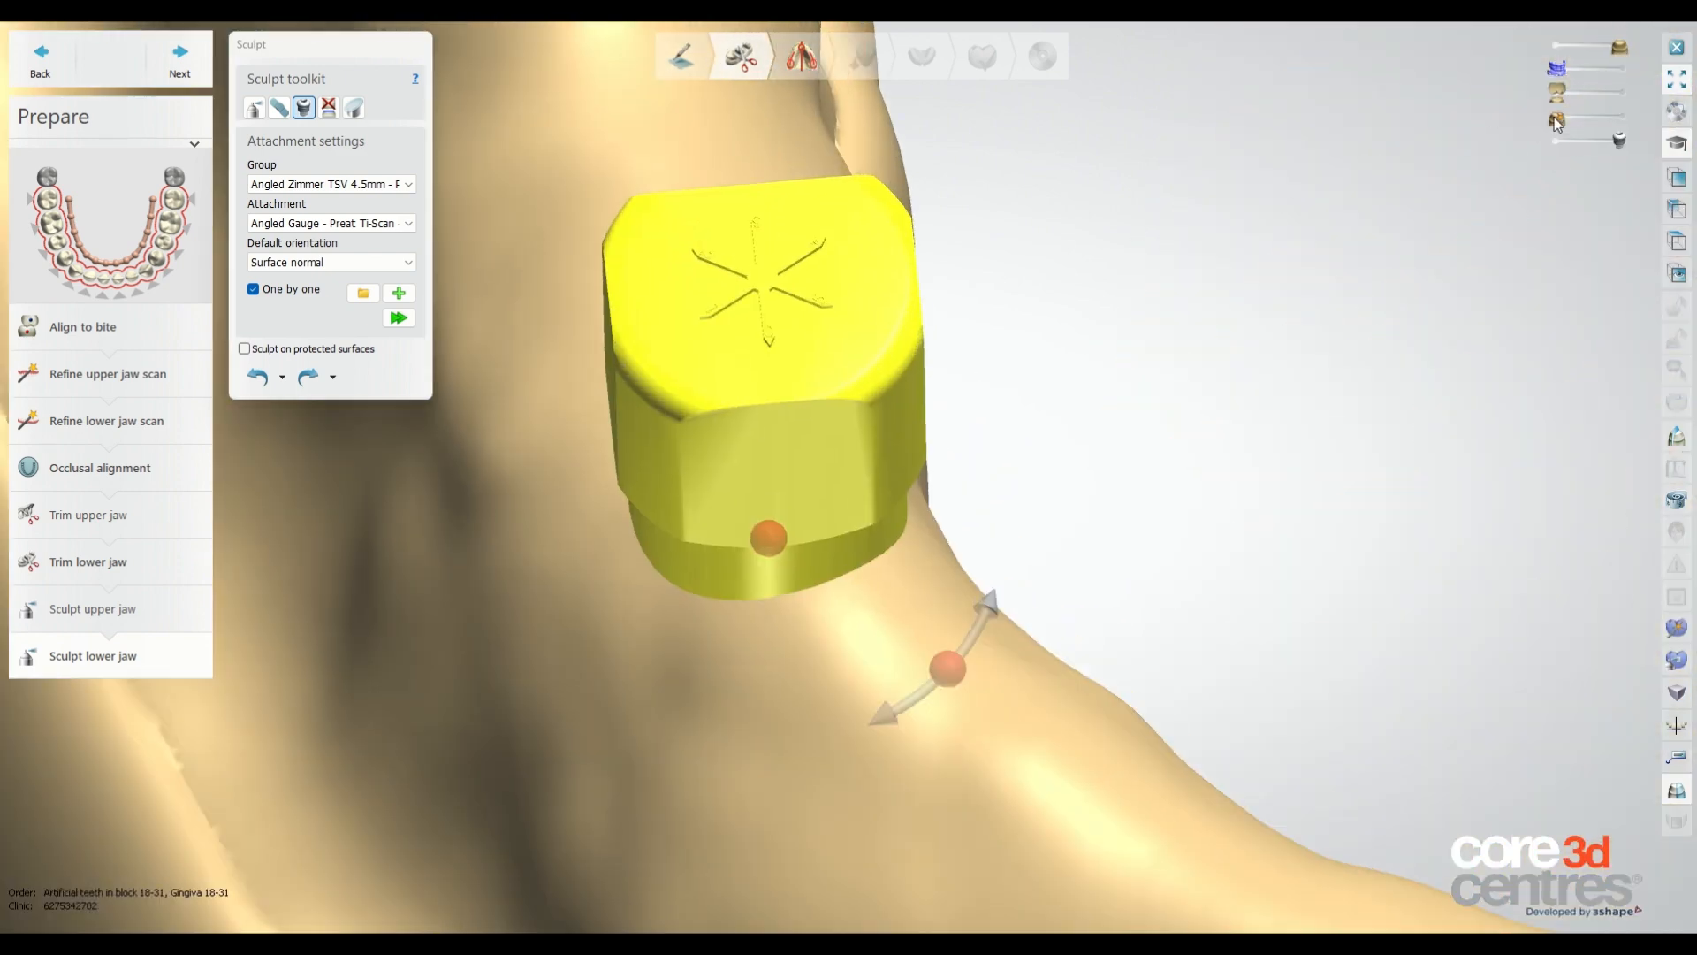
pyautogui.moveTo(1556, 122); pyautogui.dragTo(1588, 122)
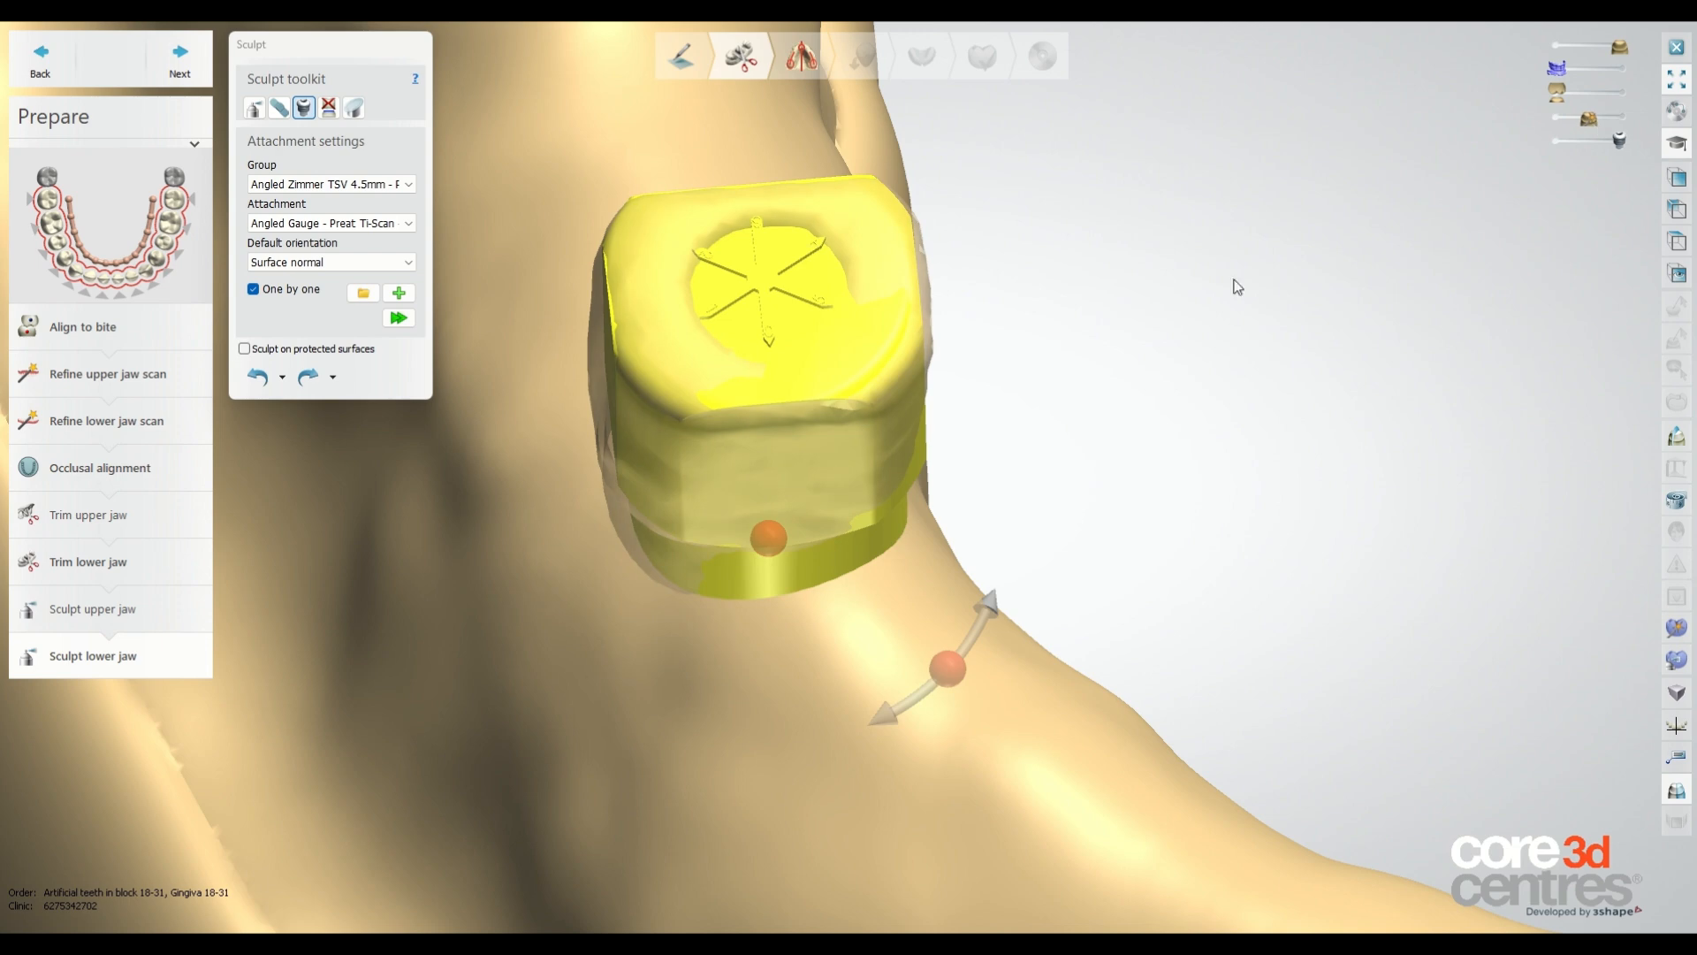
pyautogui.scroll(2, 1217, 410)
pyautogui.scroll(-4, 1216, 409)
pyautogui.moveTo(1217, 409); pyautogui.dragTo(1209, 398, button='right')
pyautogui.scroll(3, 1208, 398)
pyautogui.moveTo(1134, 811); pyautogui.dragTo(693, 357)
pyautogui.moveTo(1344, 341); pyautogui.dragTo(1352, 380, button='right')
pyautogui.scroll(4, 970, 780)
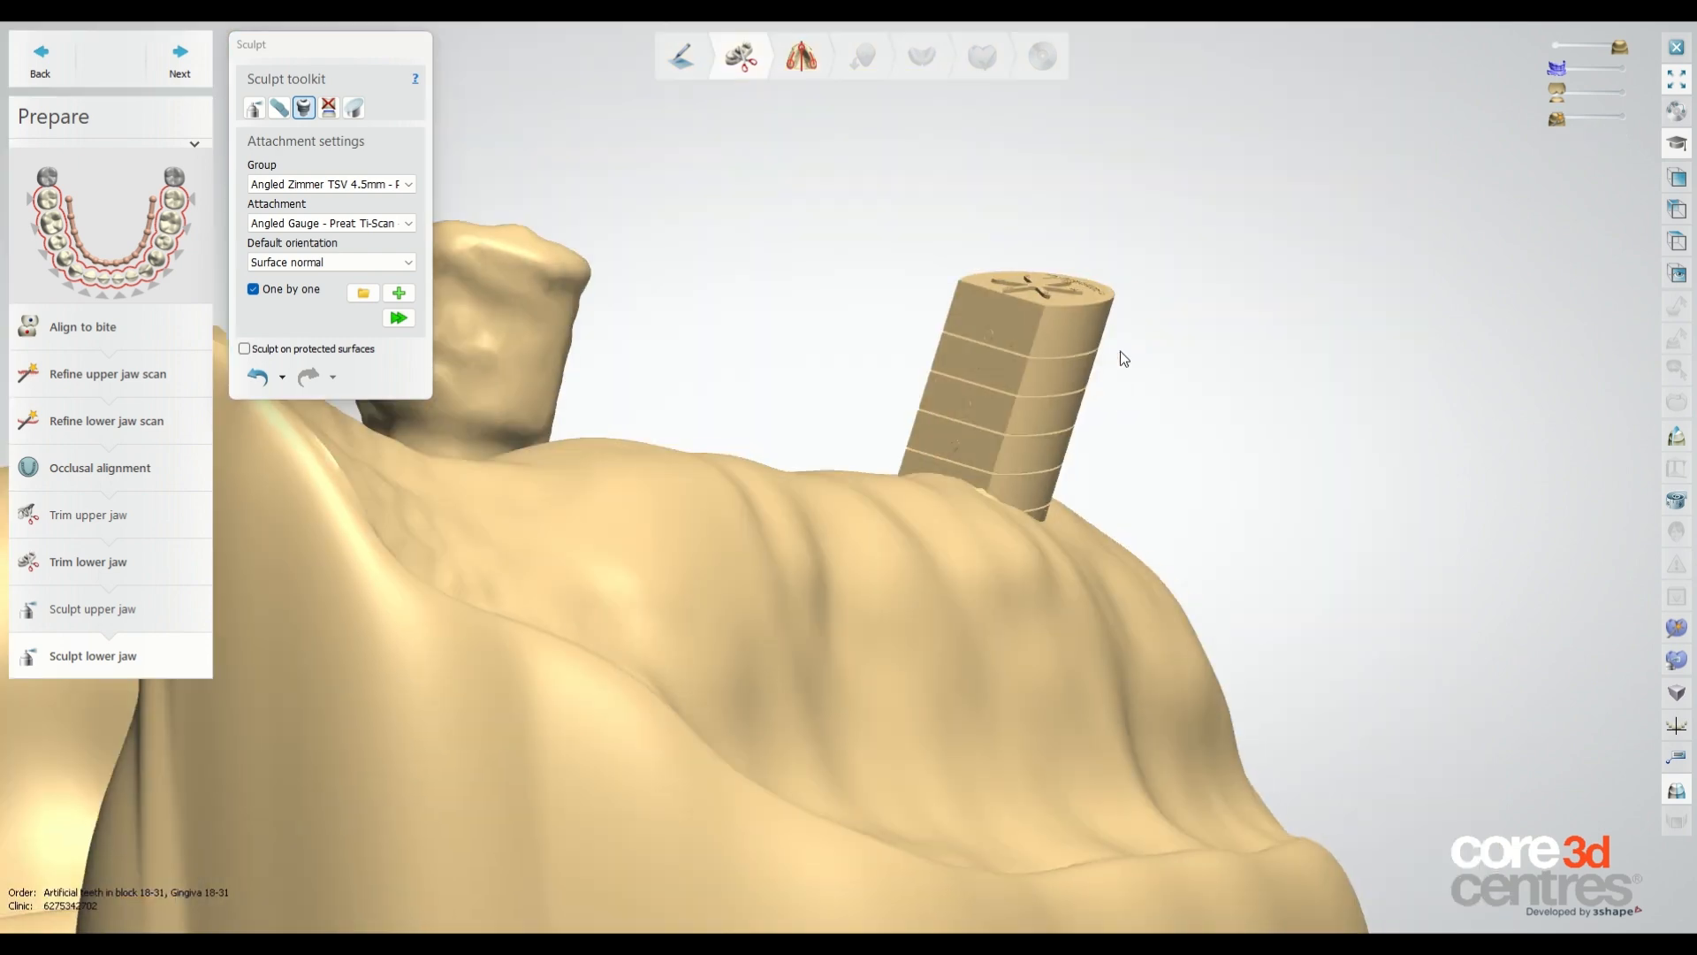
pyautogui.moveTo(1121, 352); pyautogui.dragTo(1116, 359, button='right')
pyautogui.scroll(4, 921, 487)
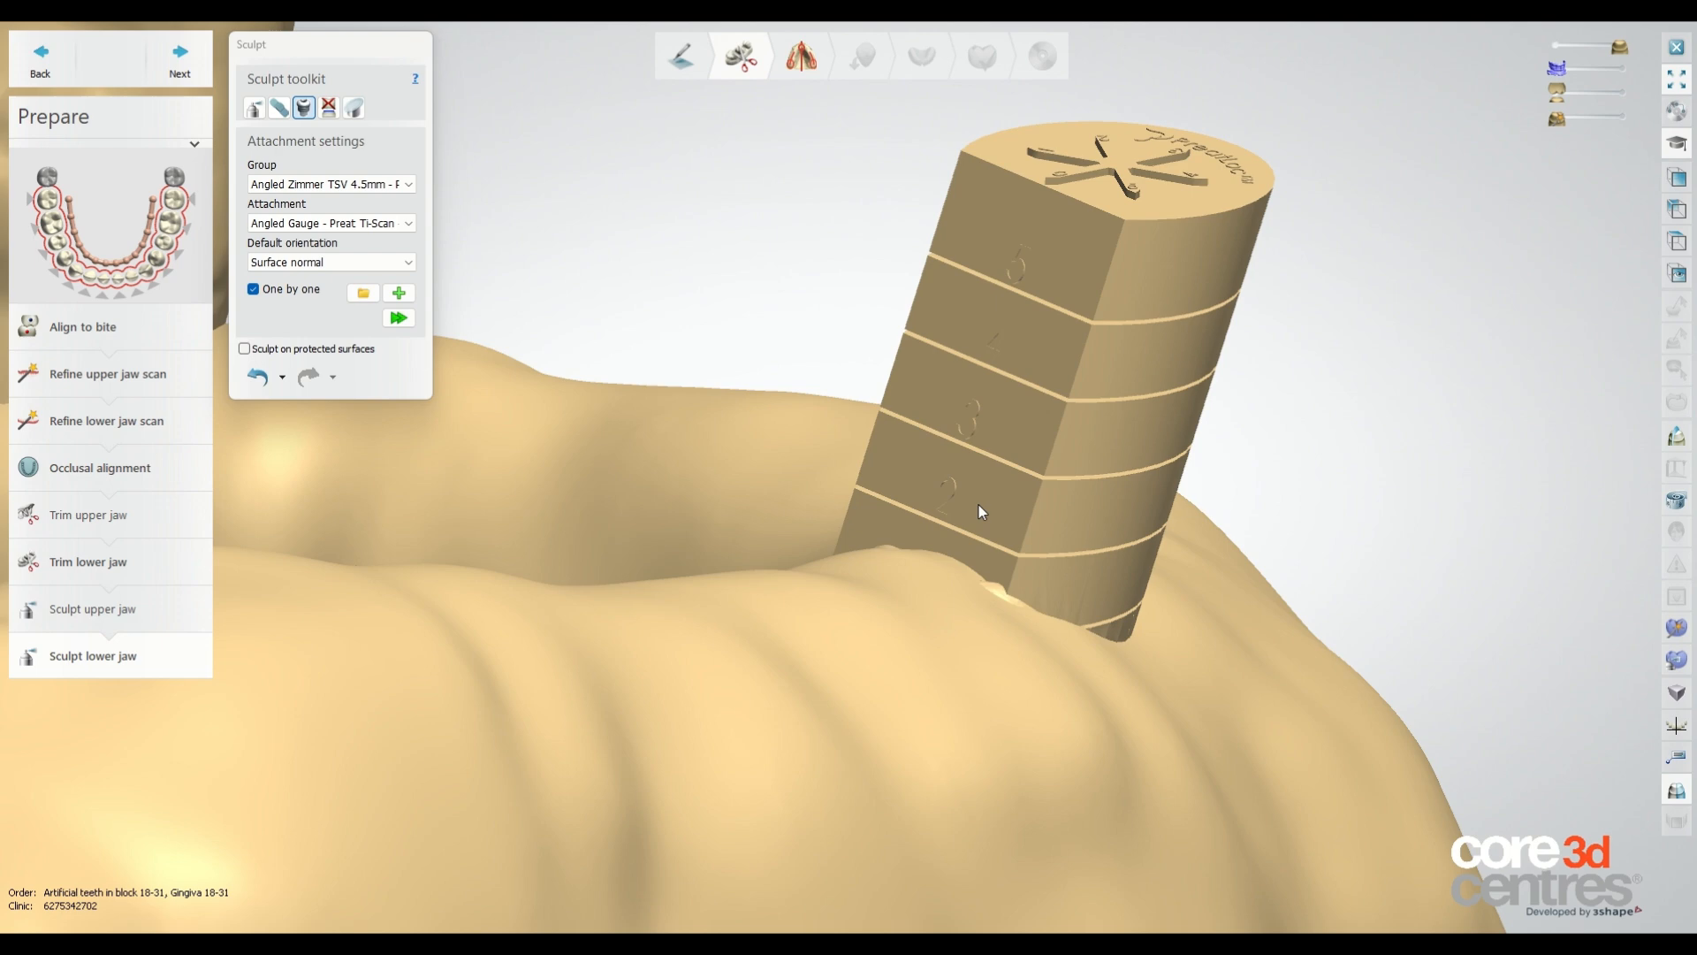
pyautogui.scroll(-3, 977, 520)
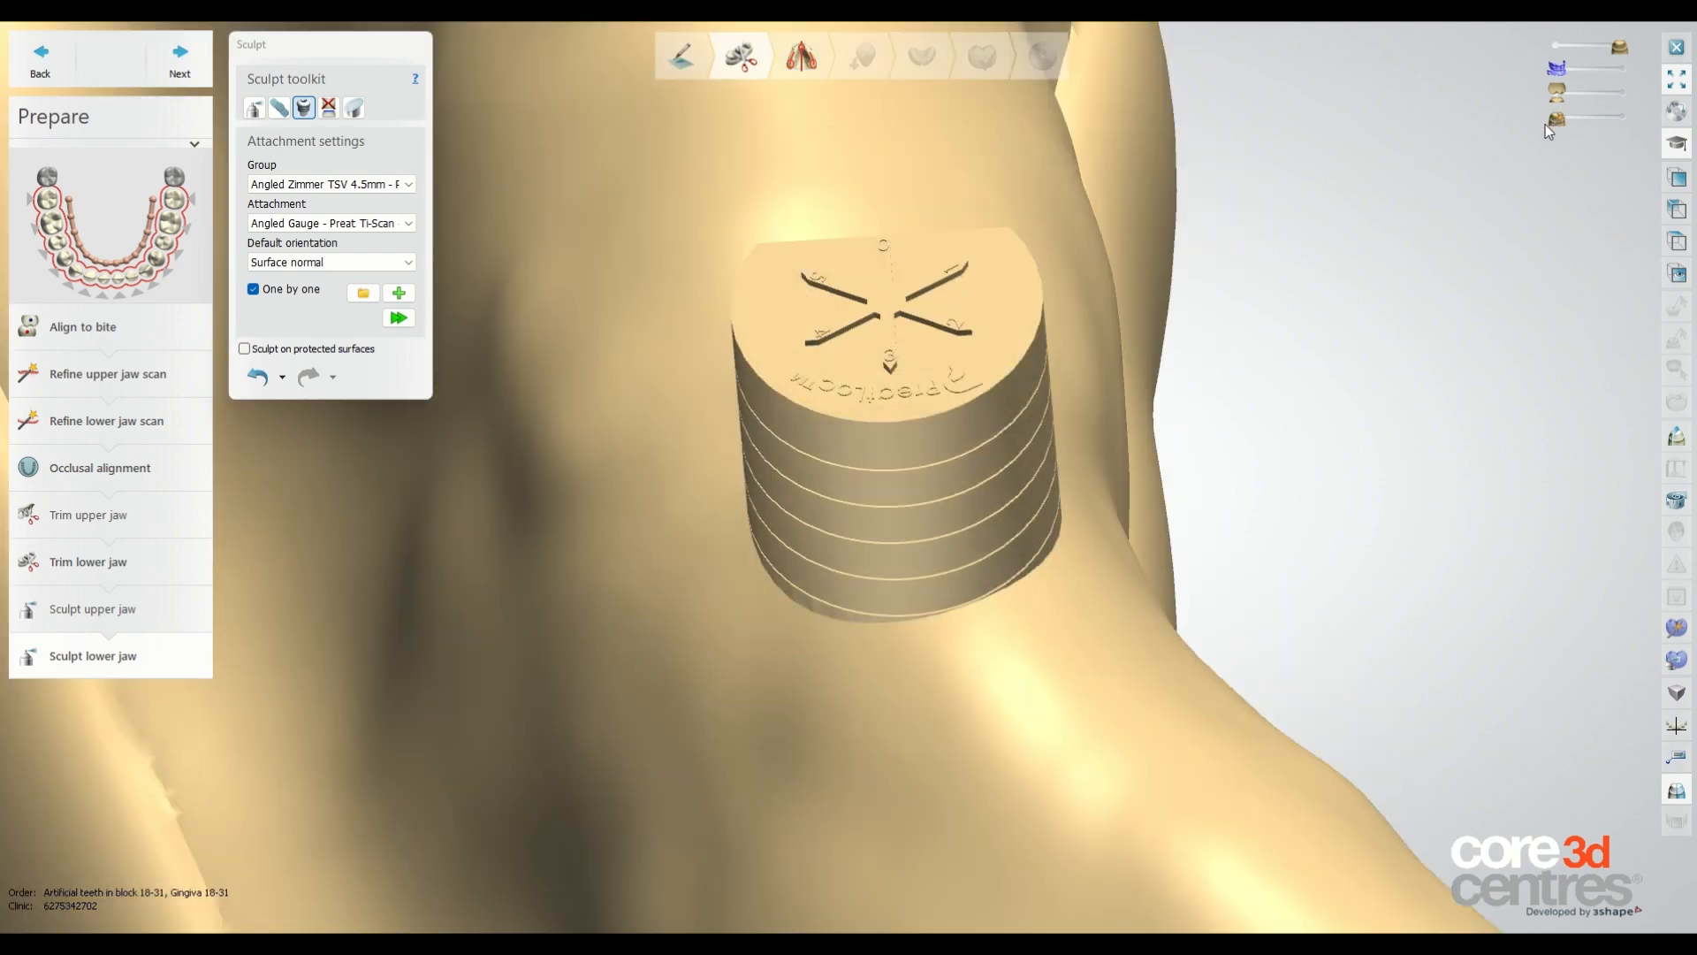
# Undo all attachment steps back to before the gauge attachment was added.
pyautogui.click(282, 377)
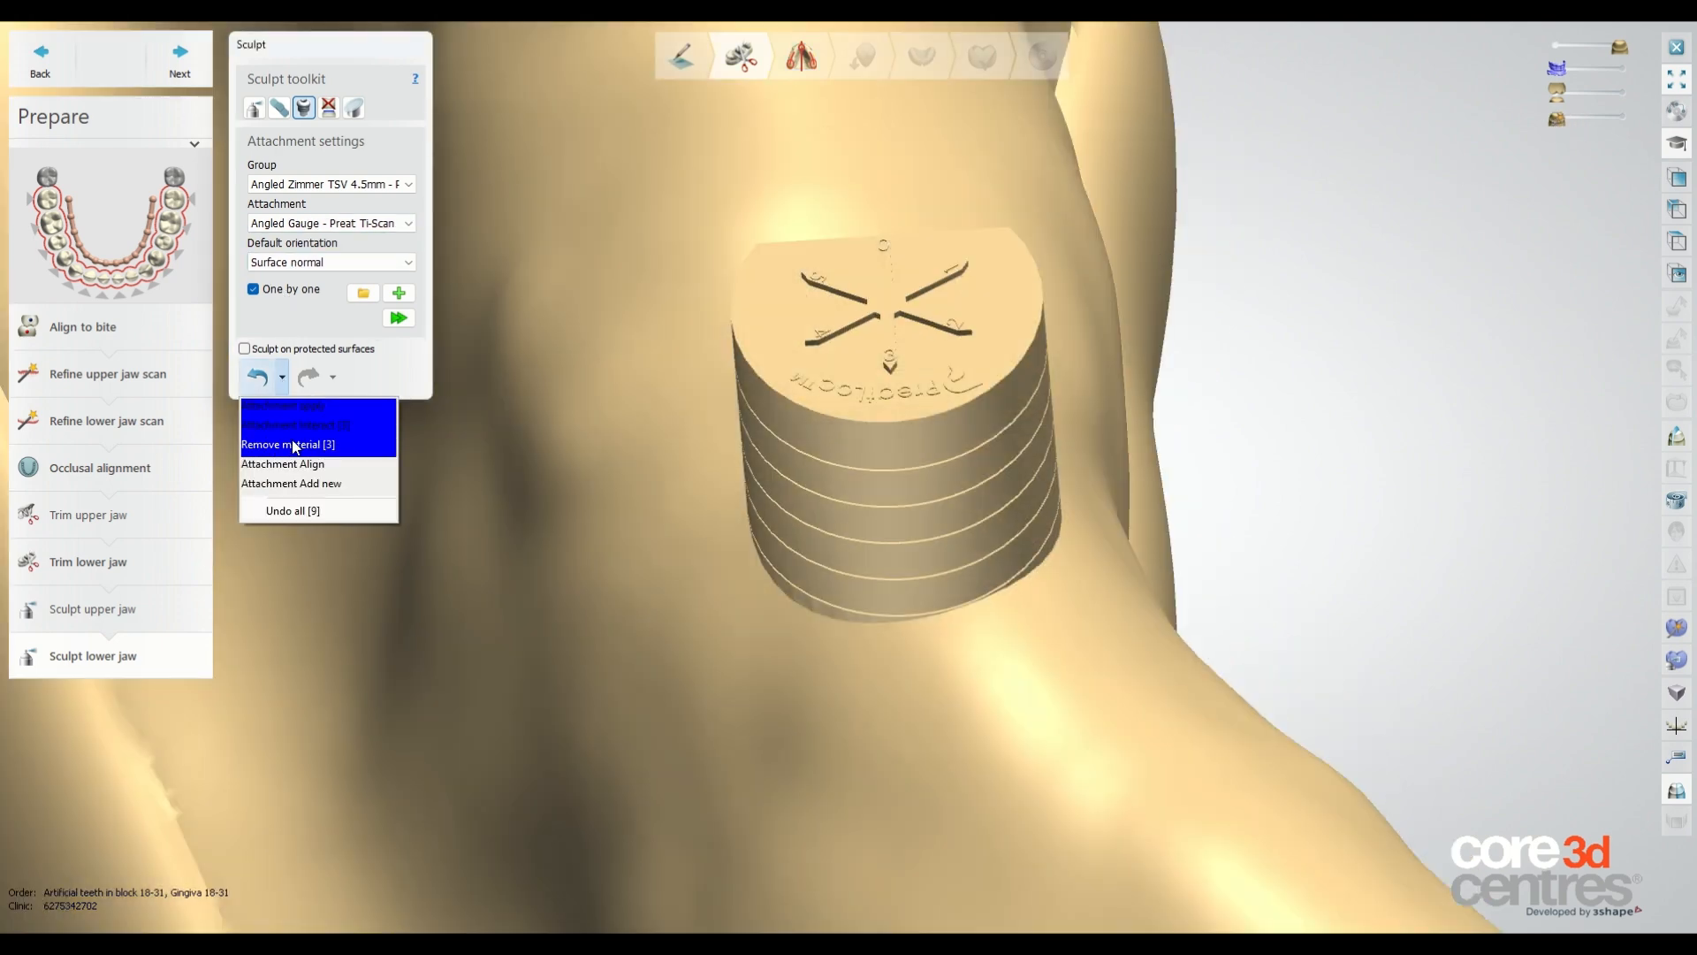
pyautogui.click(309, 485)
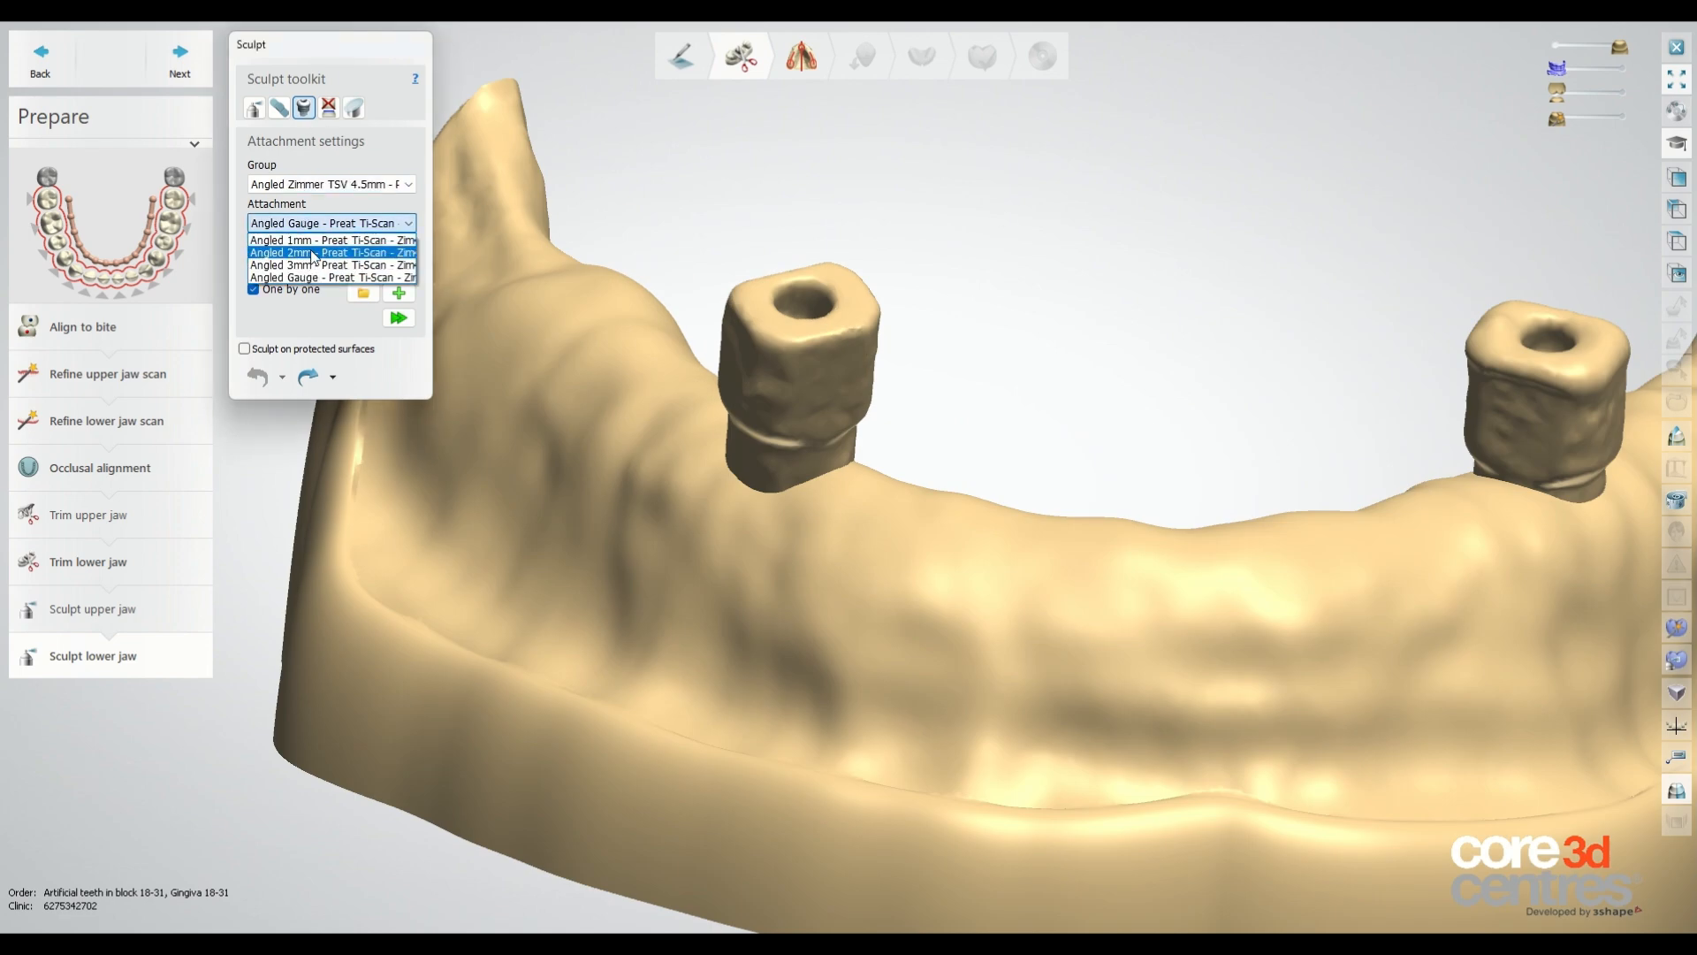
# Place the Angled 2mm - Preat Ti-Scan attachment at the extracted site and align it with corresponding points.
pyautogui.click(996, 516)
pyautogui.rightClick(1016, 372)
pyautogui.click(1033, 404)
pyautogui.click(986, 353)
pyautogui.click(1058, 351)
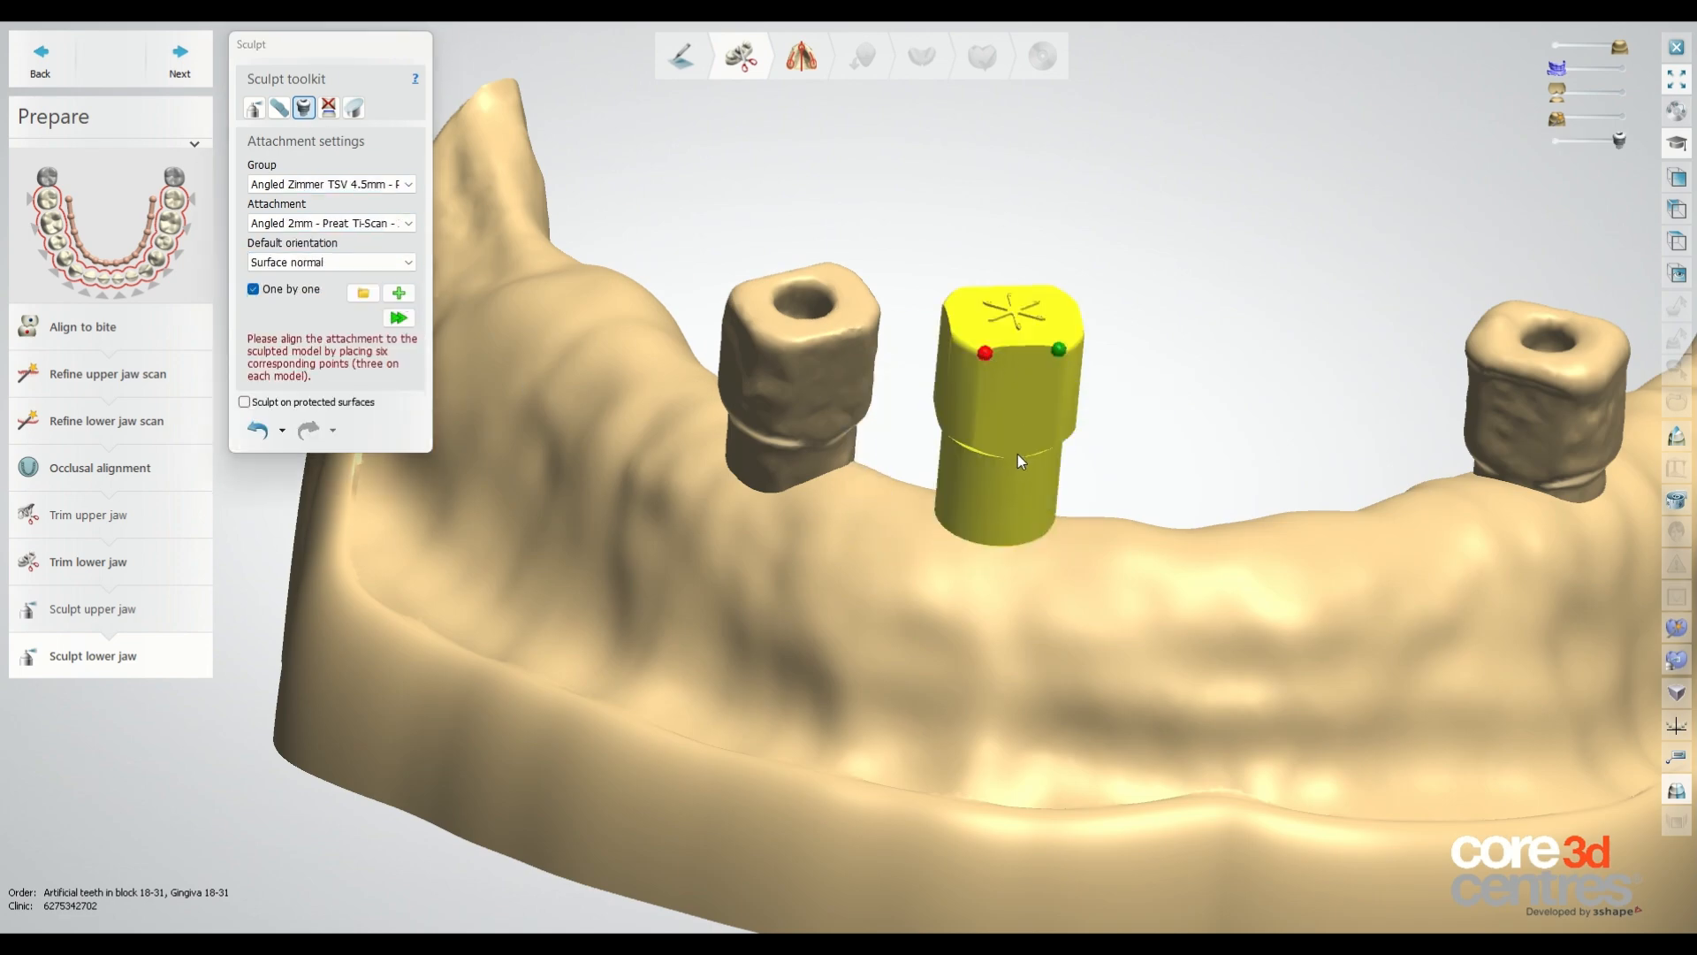
pyautogui.click(1016, 454)
pyautogui.moveTo(1016, 454); pyautogui.dragTo(955, 354, button='right')
pyautogui.click(689, 243)
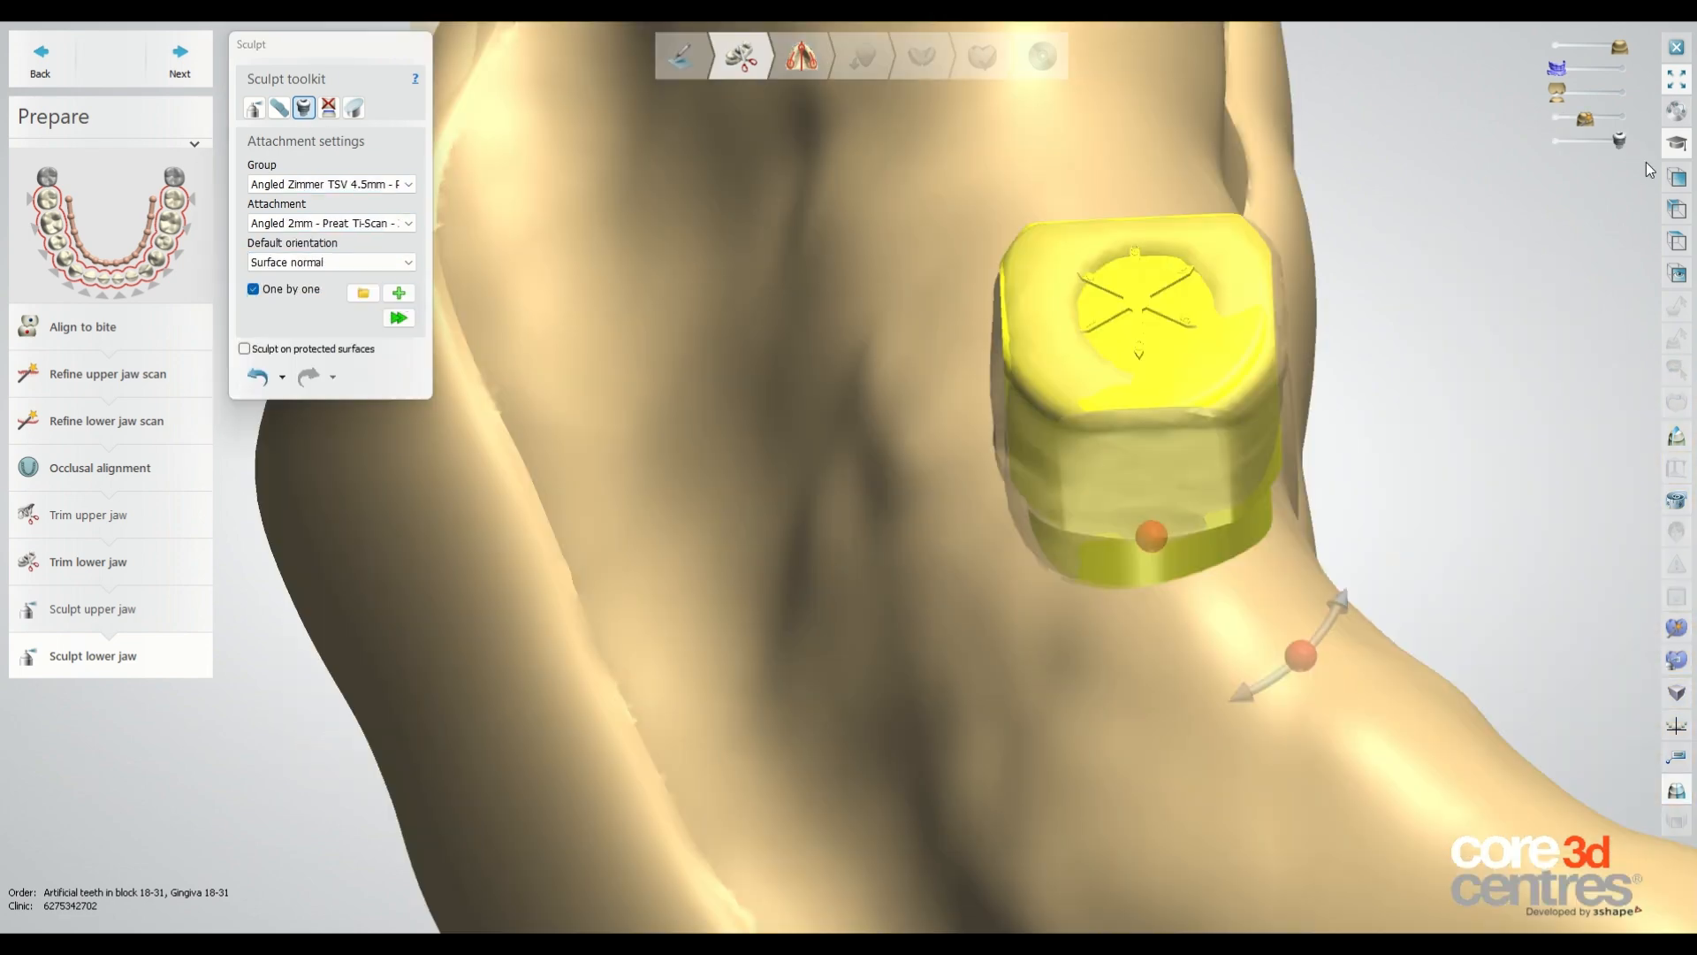
pyautogui.scroll(3, 1151, 353)
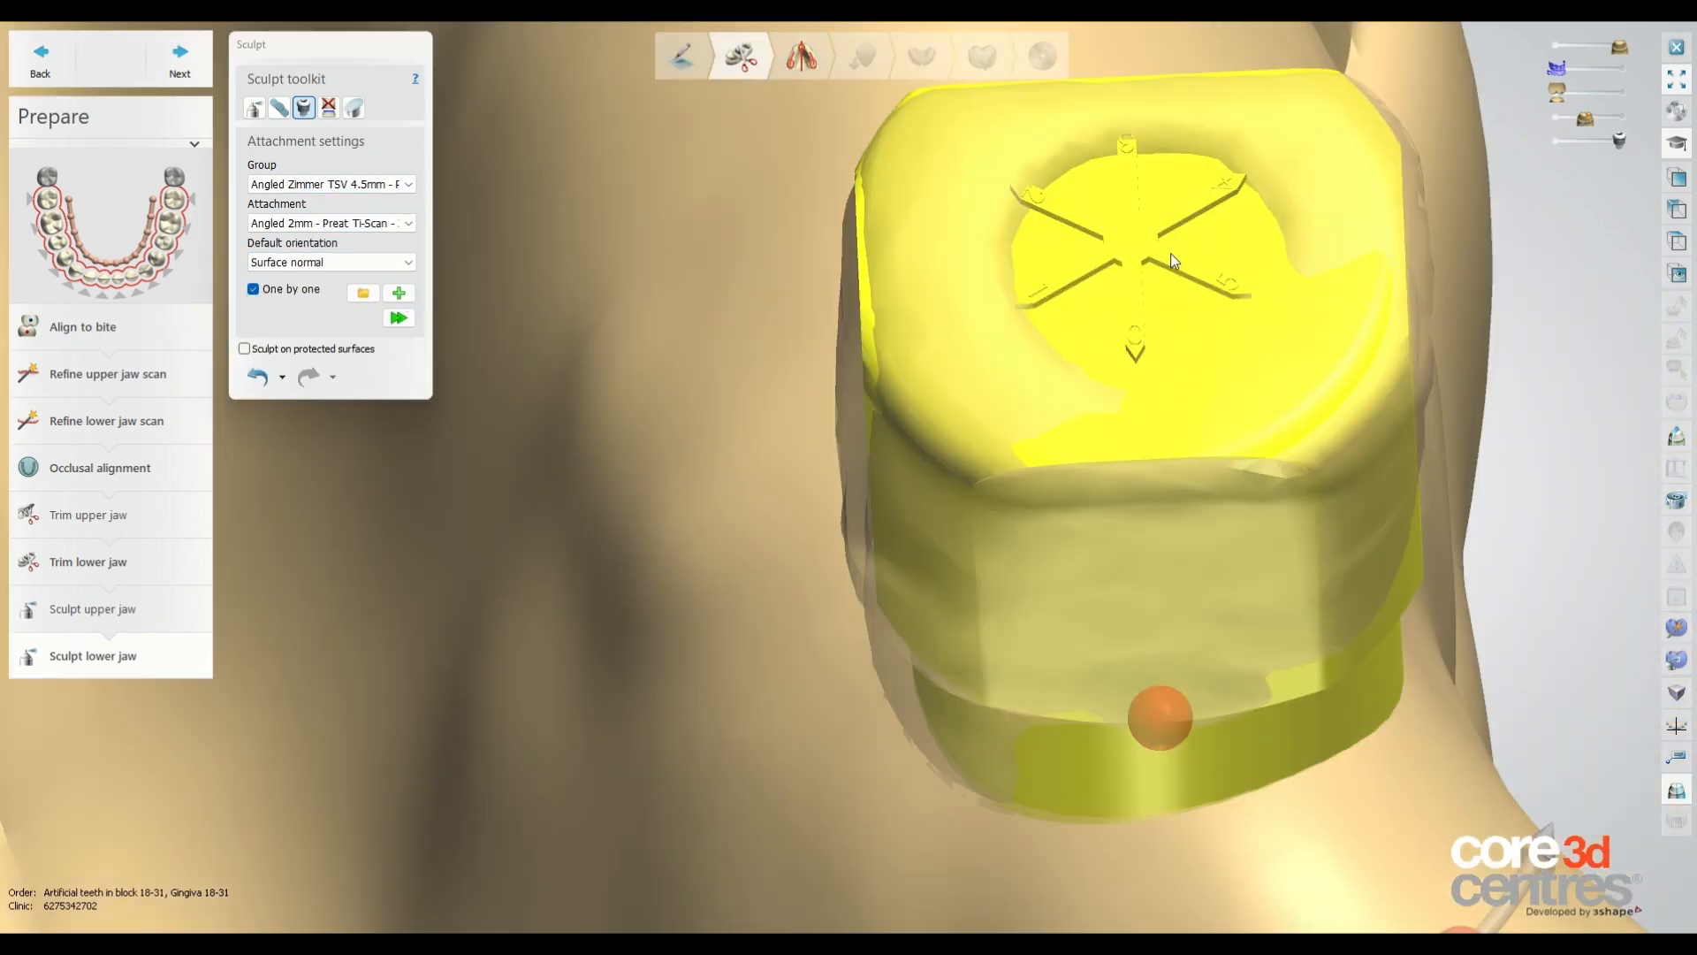
# Apply the Angled 2mm attachment to the lower jaw.
pyautogui.scroll(-2, 1171, 255)
pyautogui.moveTo(1377, 762); pyautogui.dragTo(916, 398)
pyautogui.moveTo(1494, 225)
pyautogui.mouseDown(button='right')
pyautogui.moveTo(1430, 298)
pyautogui.moveTo(1478, 346)
pyautogui.moveTo(1571, 191)
pyautogui.mouseUp(button='right')
pyautogui.scroll(3, 1116, 650)
pyautogui.rightClick(1201, 523)
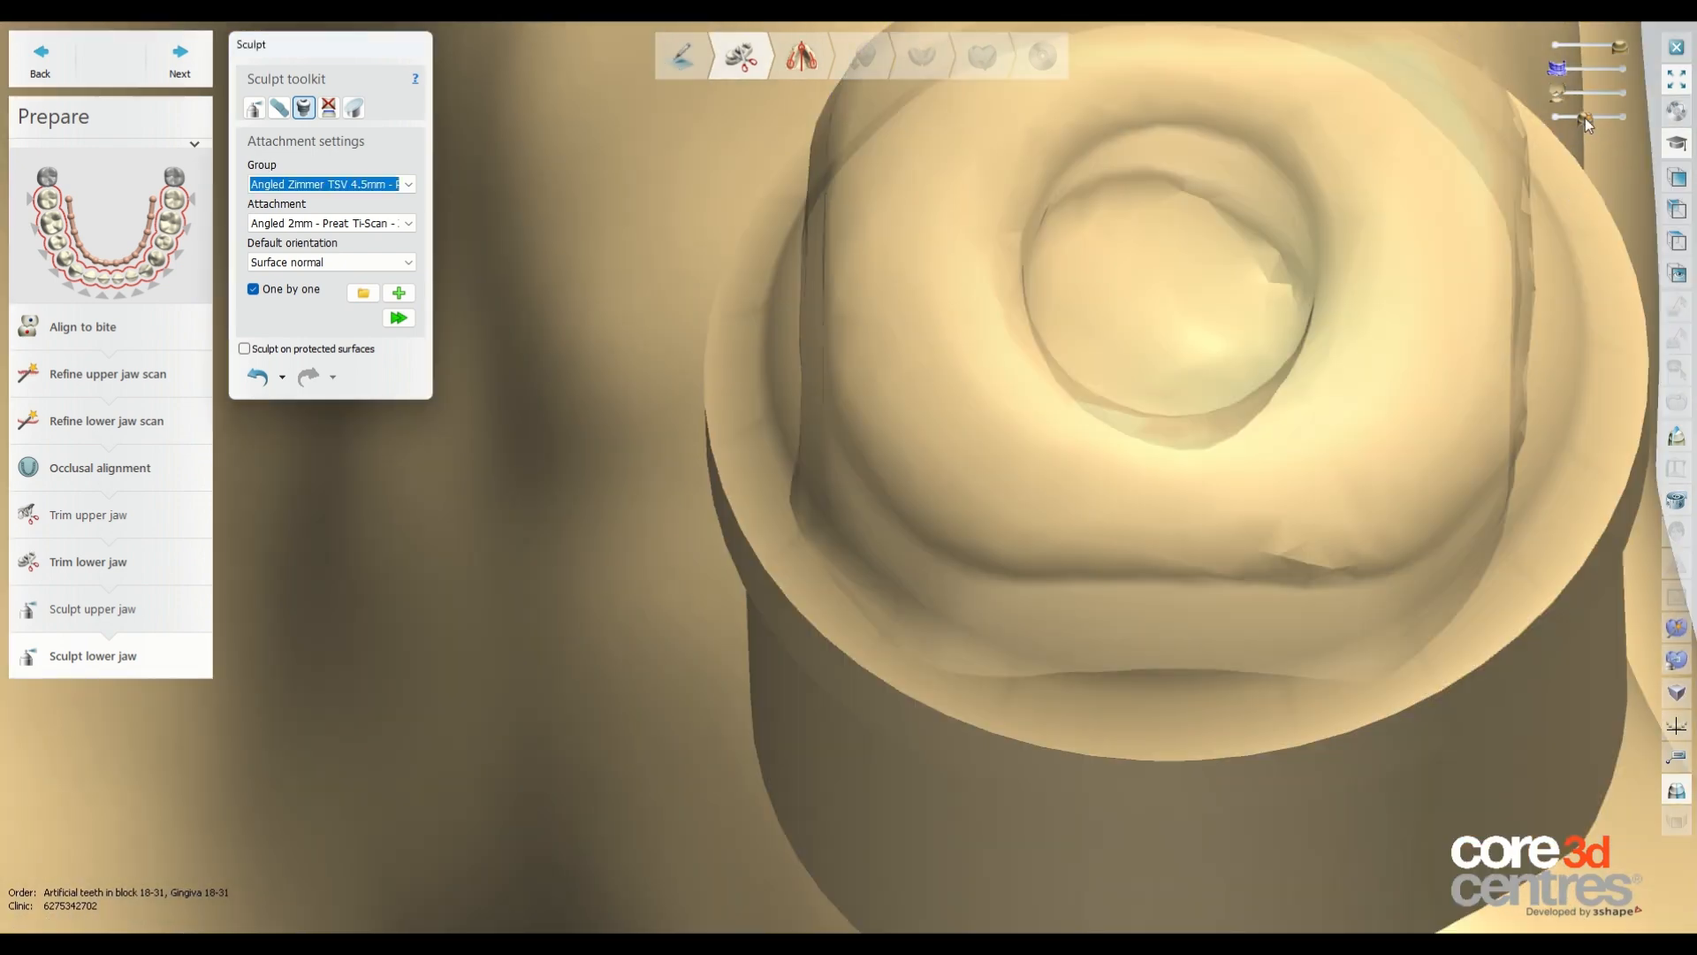
# Inspect the lower jaw with all applied attachments.
pyautogui.moveTo(1584, 118); pyautogui.dragTo(1536, 128)
pyautogui.scroll(-7, 1141, 307)
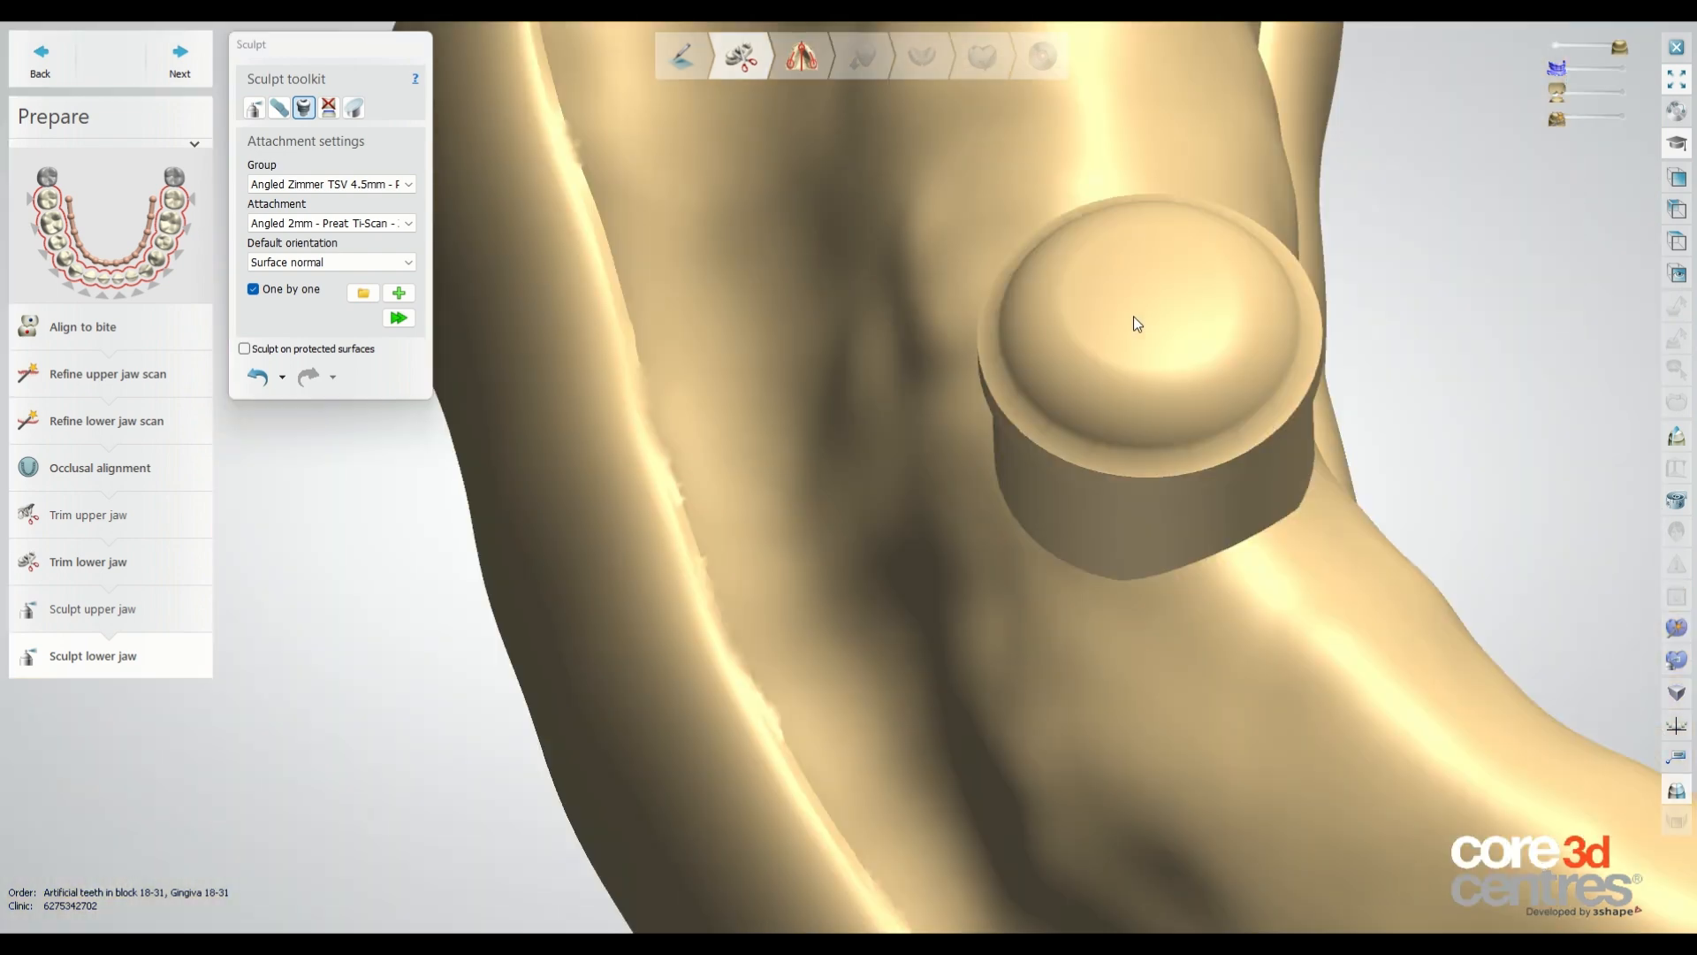
pyautogui.moveTo(1234, 447); pyautogui.dragTo(1301, 449, button='right')
pyautogui.scroll(-4, 1247, 362)
pyautogui.scroll(-1, 1278, 414)
pyautogui.scroll(-3, 1278, 414)
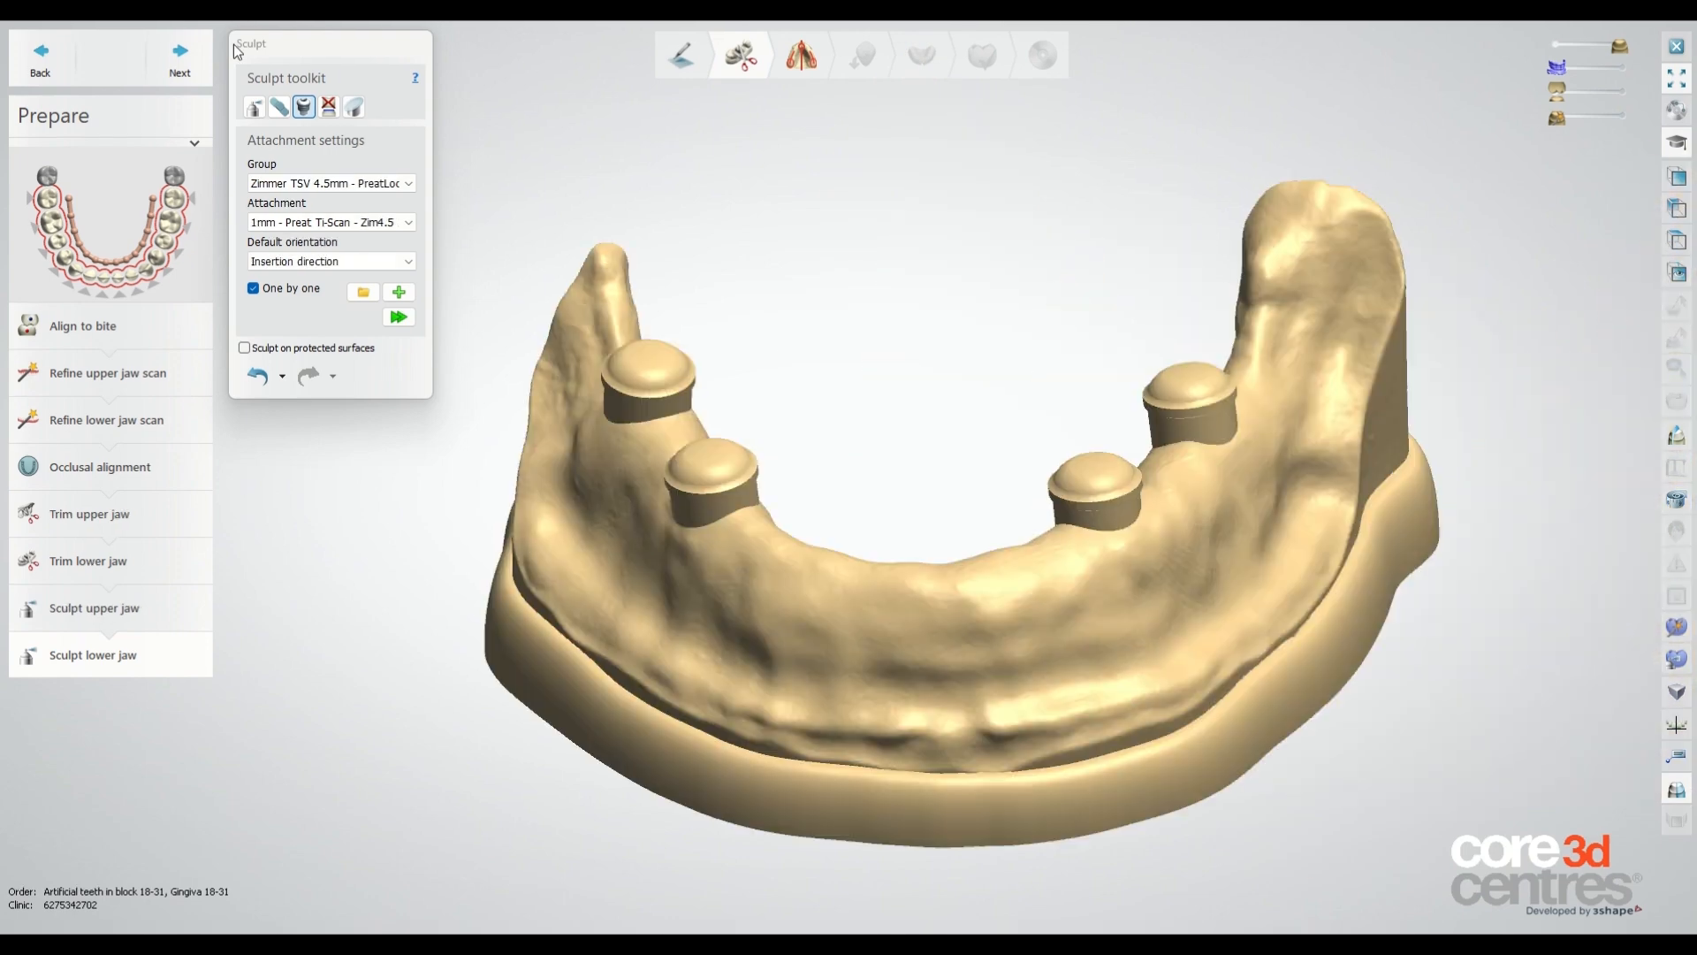
# Proceed to model analysis and define the occlusal plane with three points on the upper teeth.
pyautogui.click(181, 56)
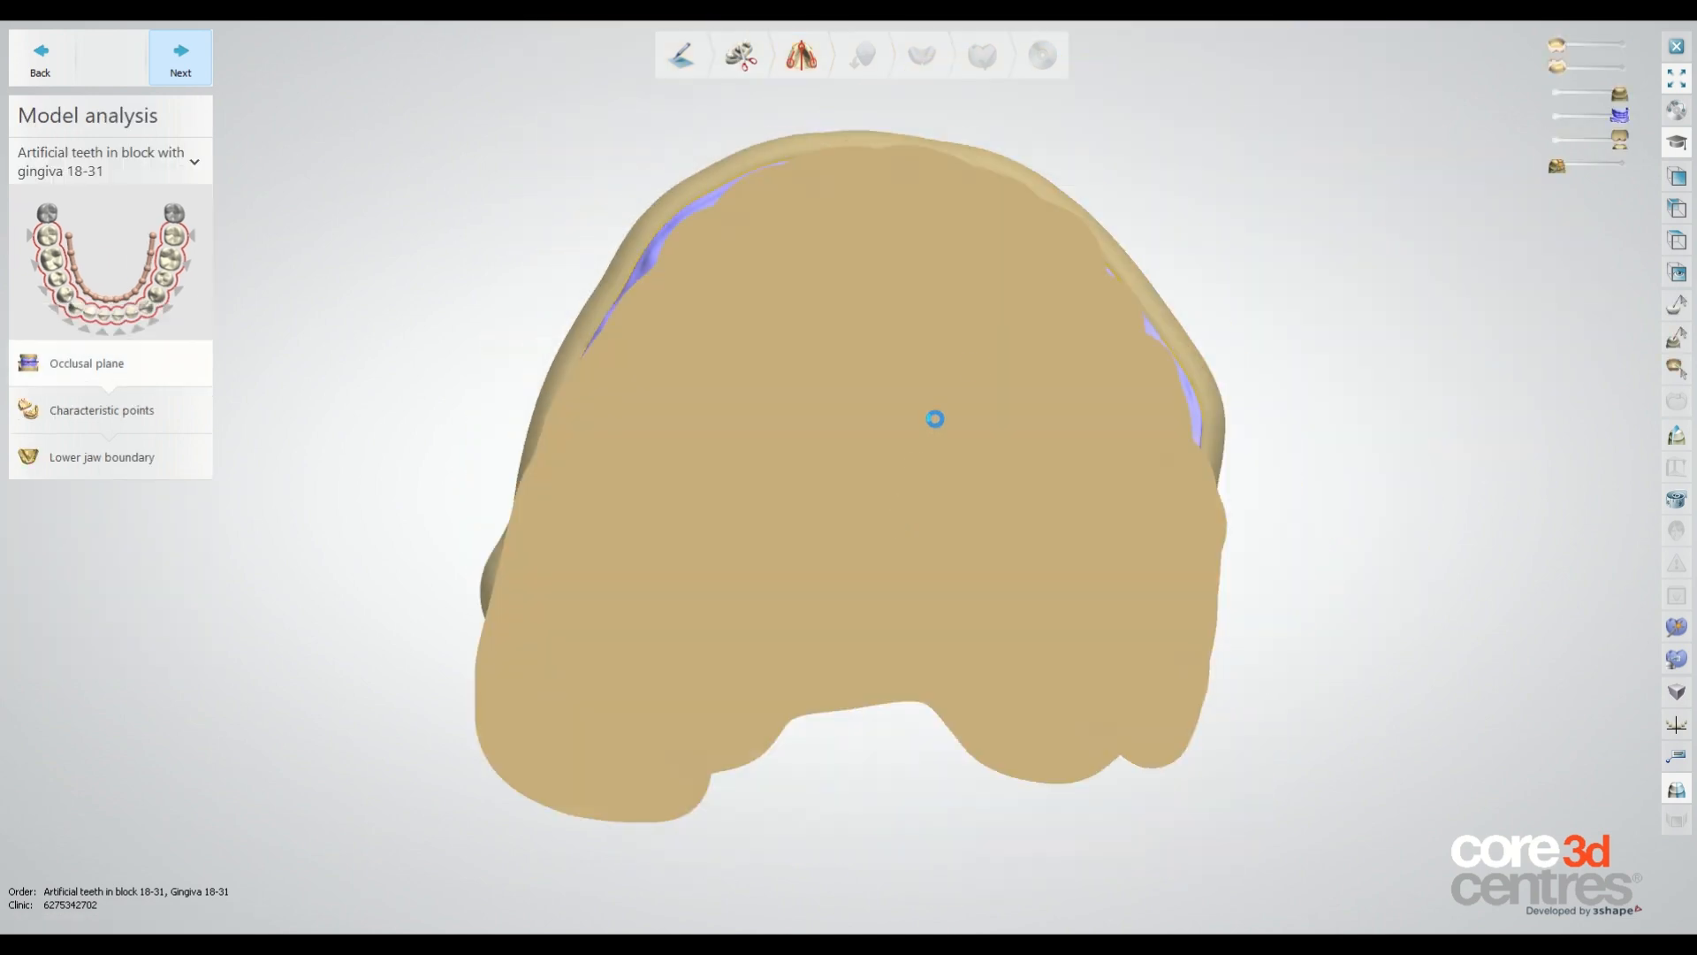
pyautogui.moveTo(886, 259); pyautogui.dragTo(1214, 353, button='right')
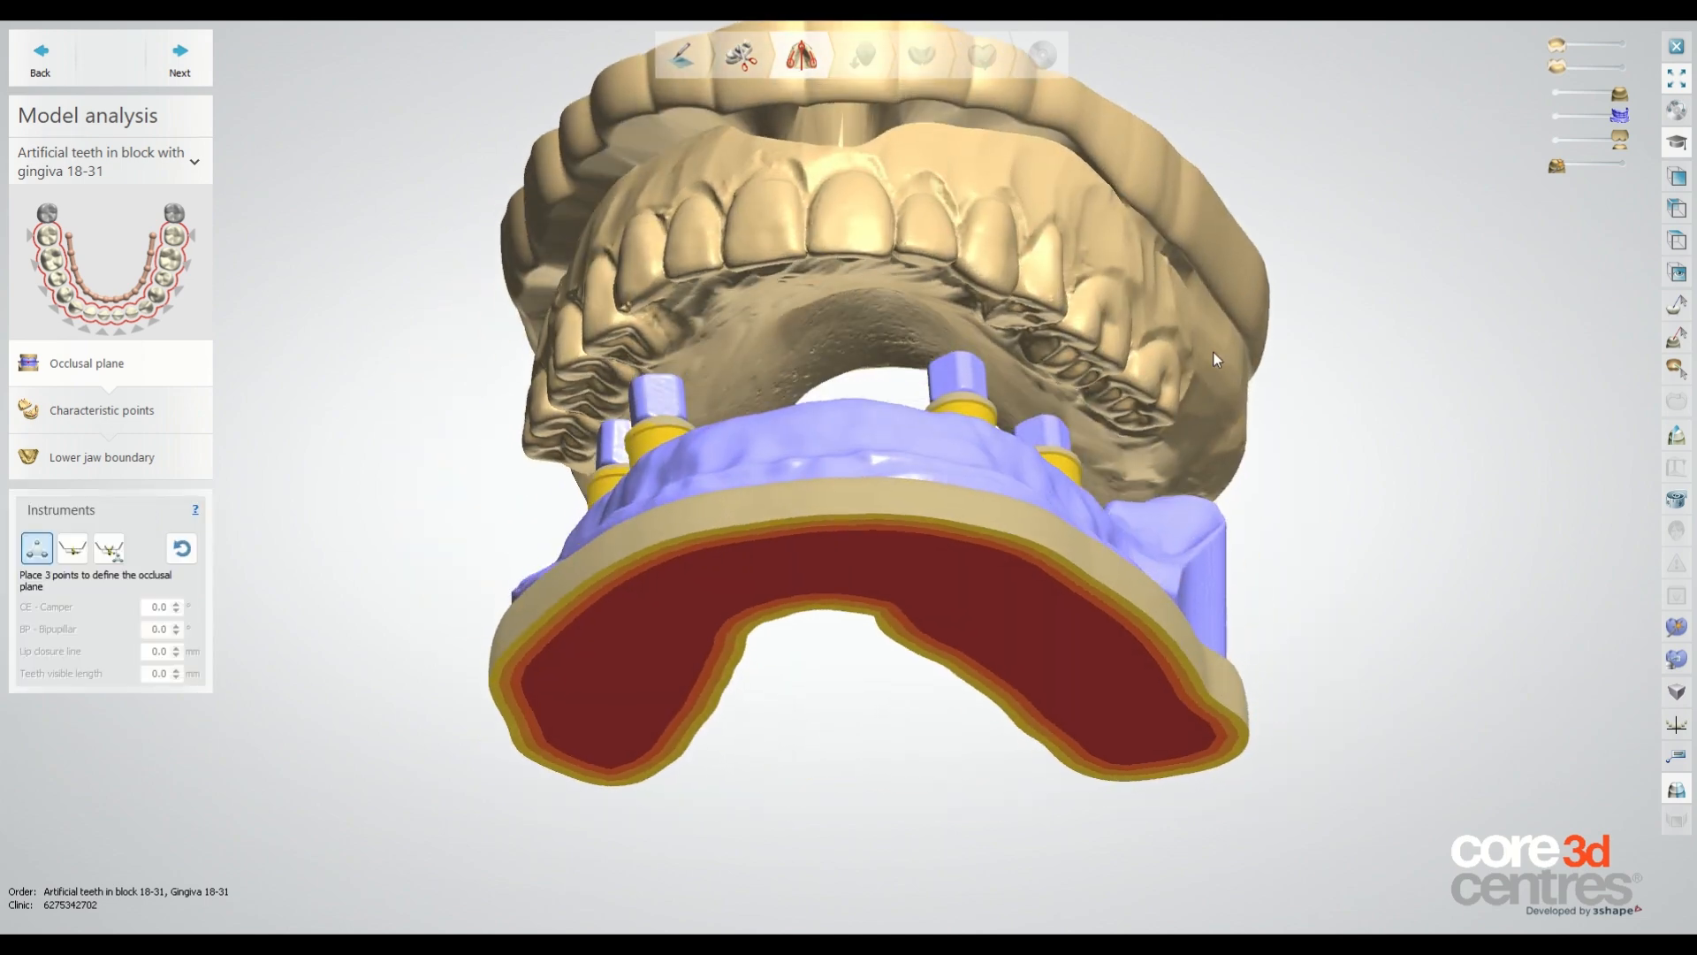
pyautogui.scroll(3, 778, 294)
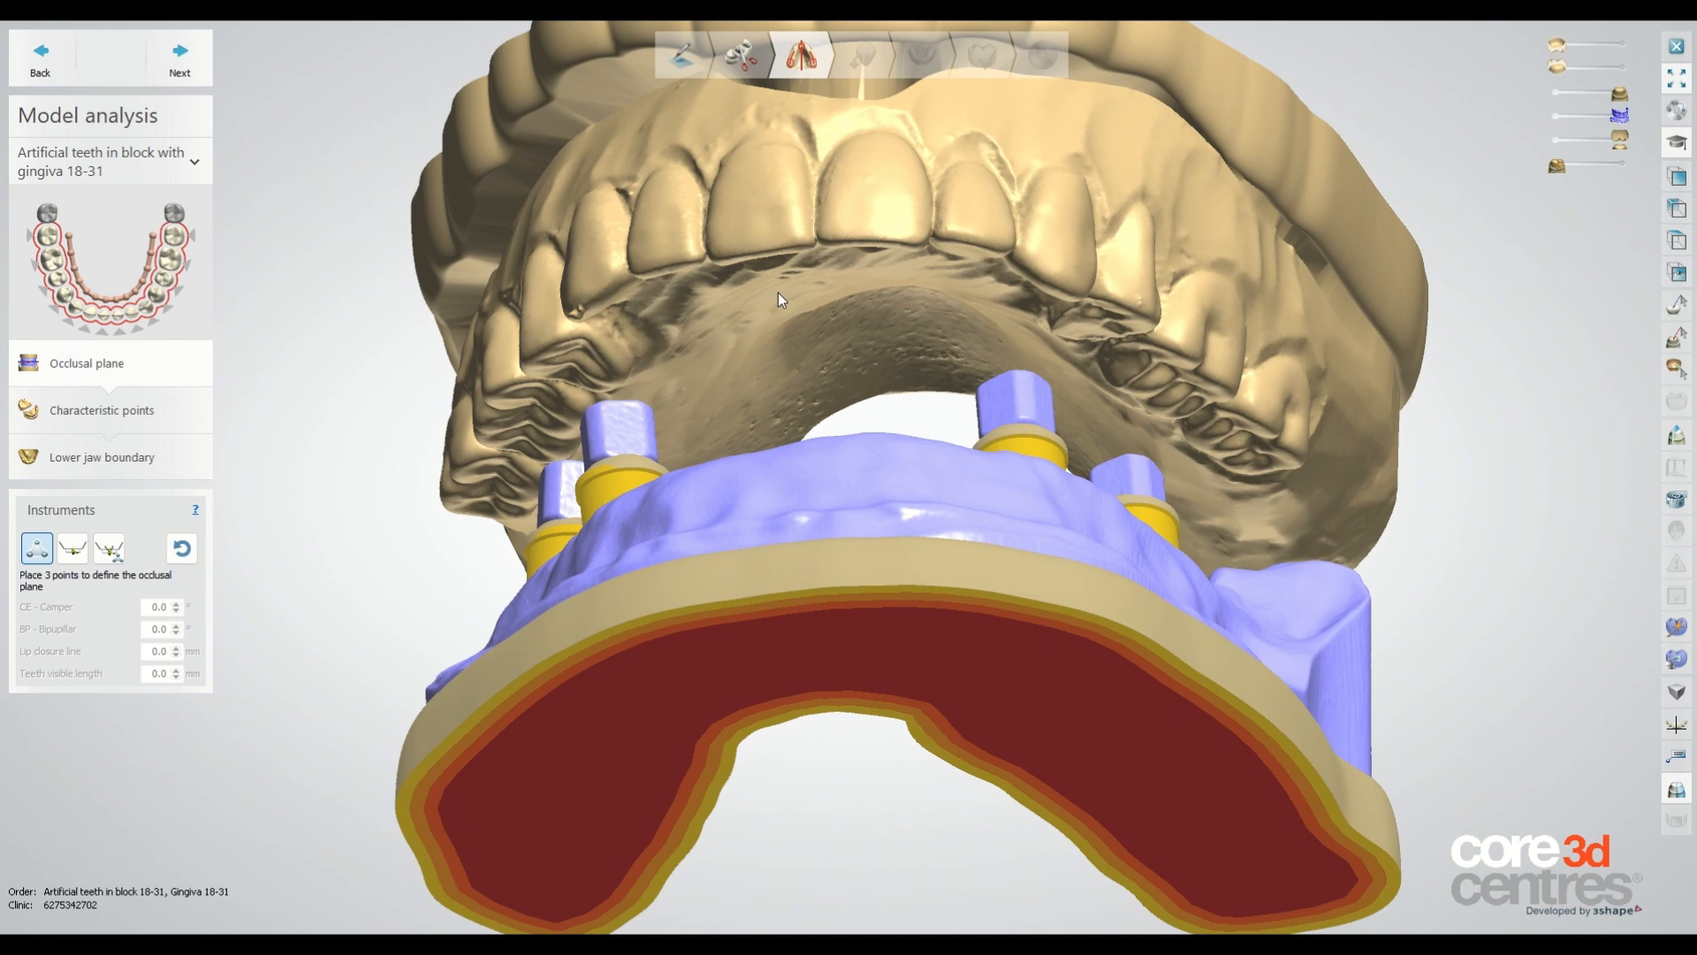
pyautogui.moveTo(778, 293)
pyautogui.mouseDown(button='right')
pyautogui.moveTo(814, 322)
pyautogui.moveTo(801, 297)
pyautogui.mouseUp(button='right')
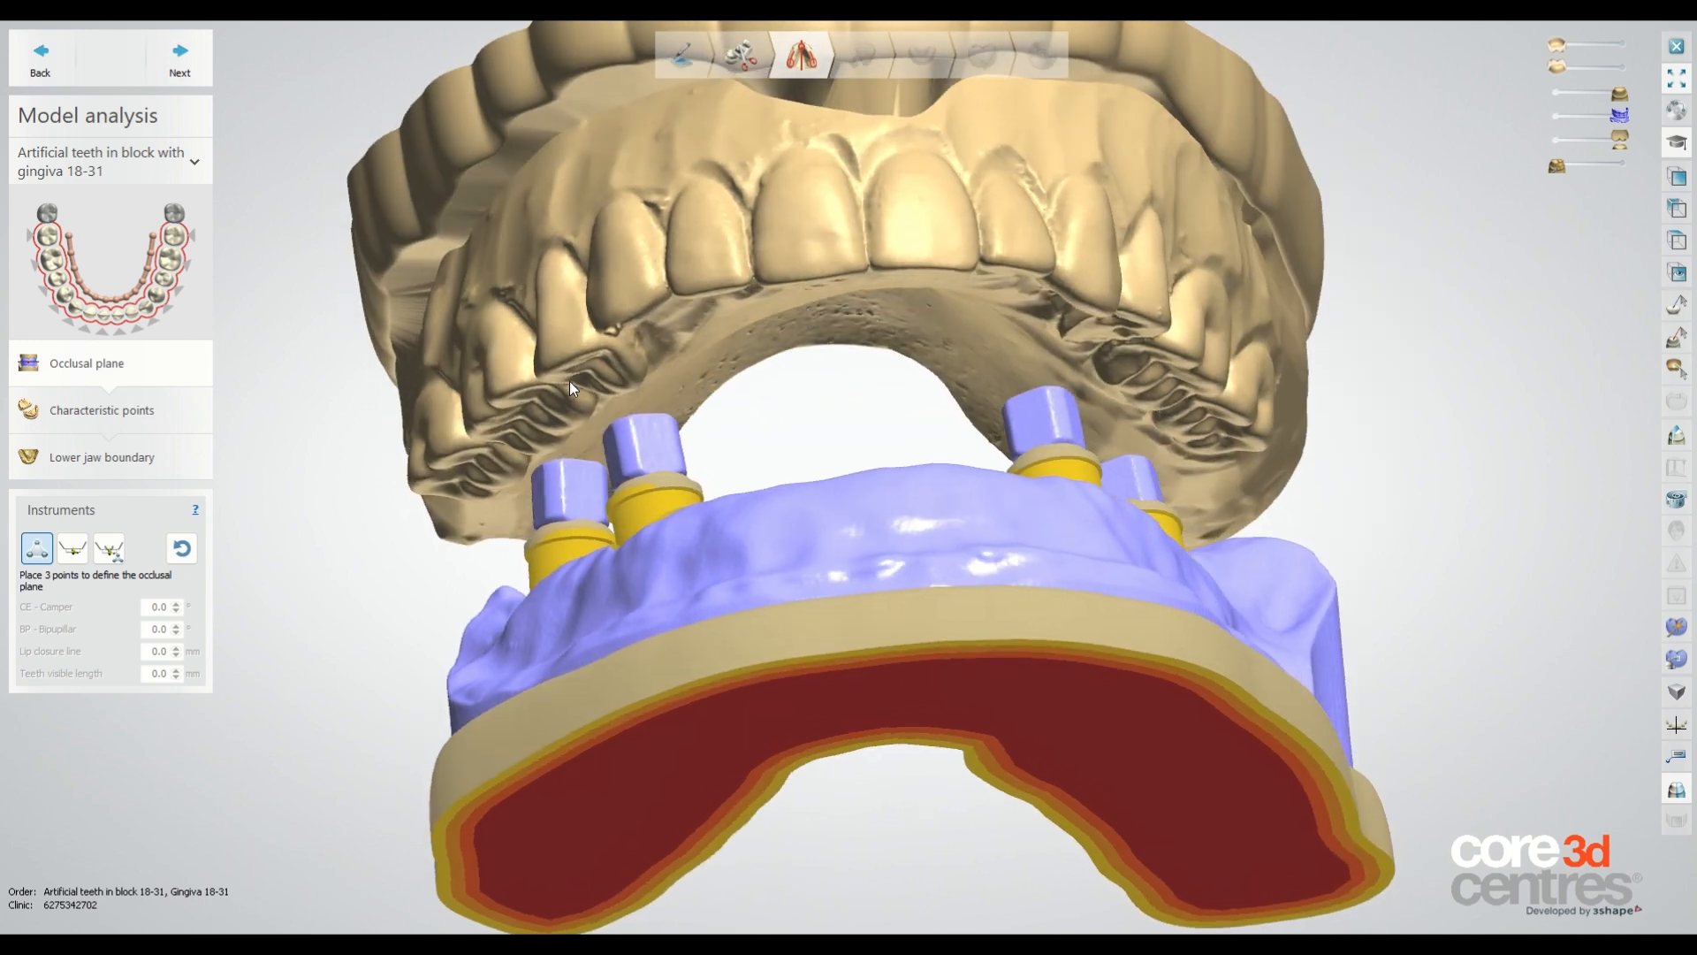
pyautogui.click(439, 463)
pyautogui.moveTo(905, 291); pyautogui.dragTo(896, 291, button='right')
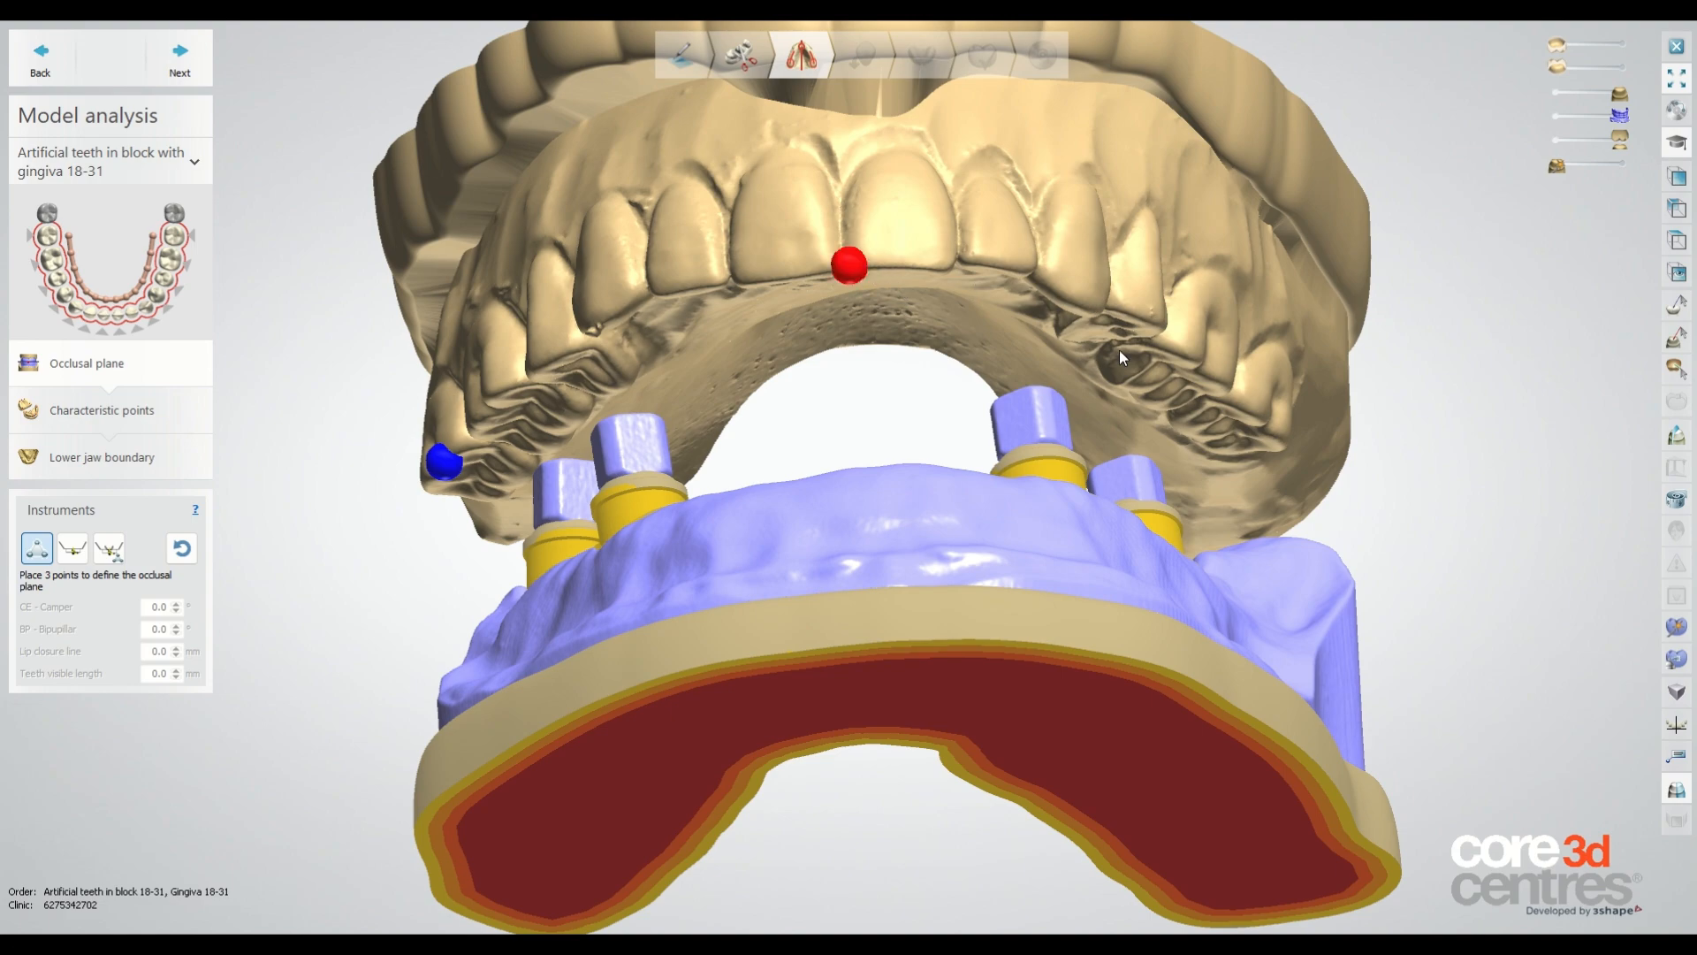
pyautogui.click(1273, 447)
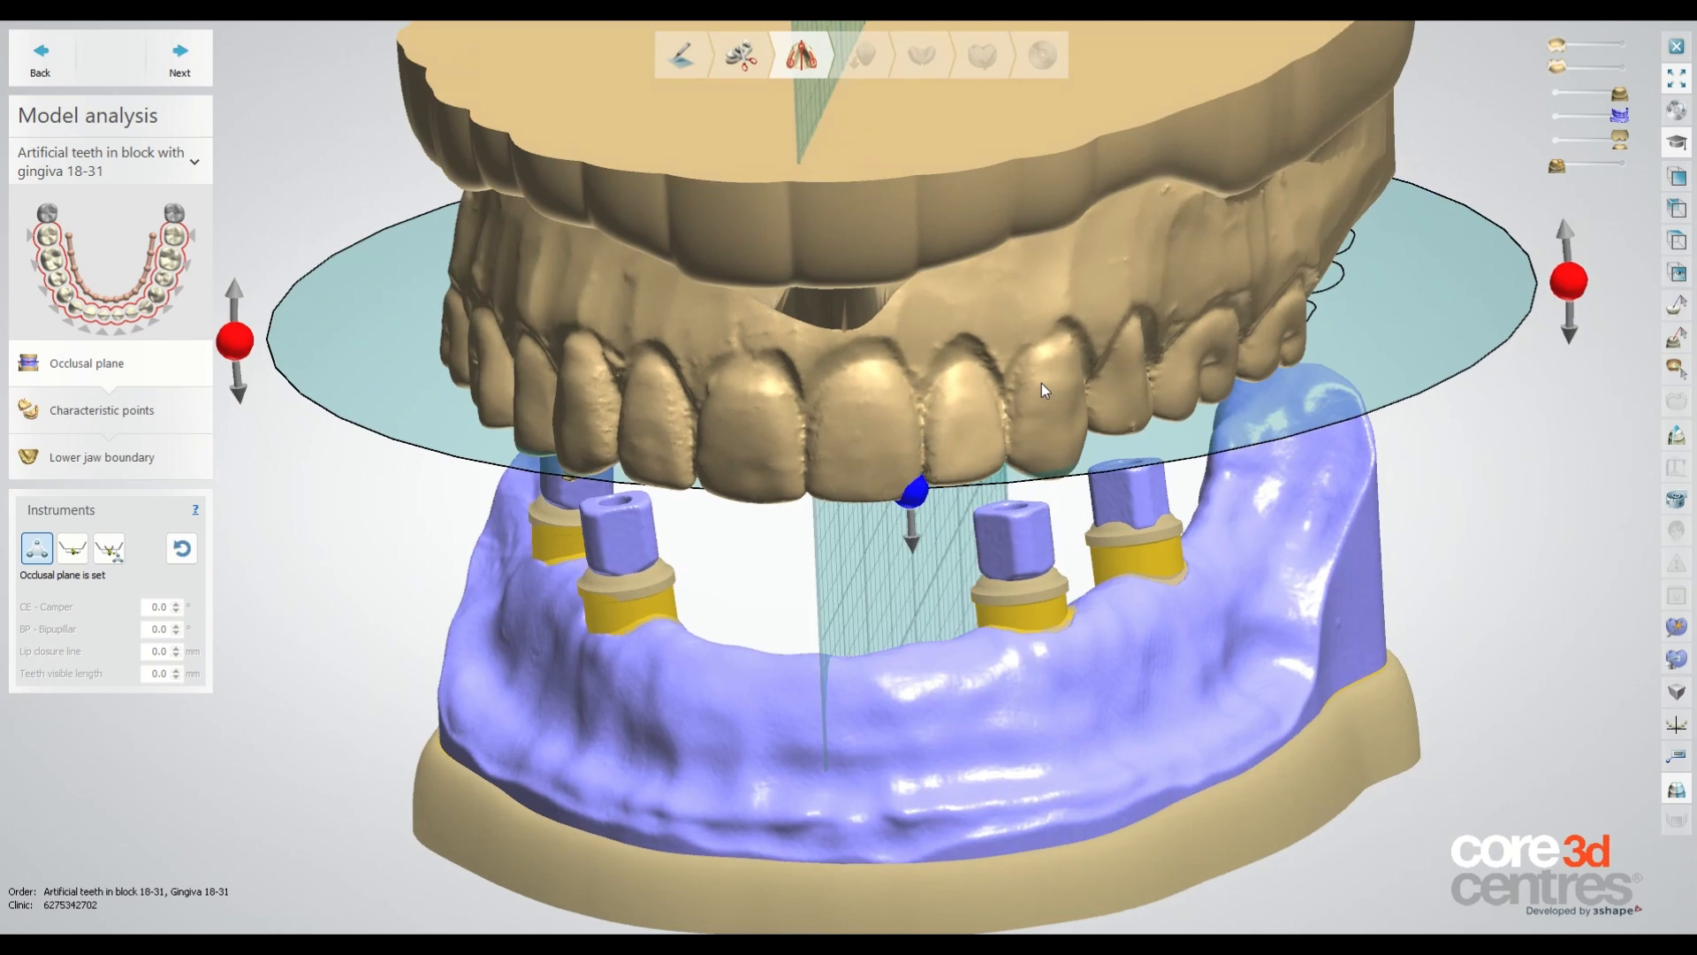
# Place the first retromolar pad center, buccal and lingual points and the central ridge point on the lower model.
pyautogui.scroll(5, 798, 688)
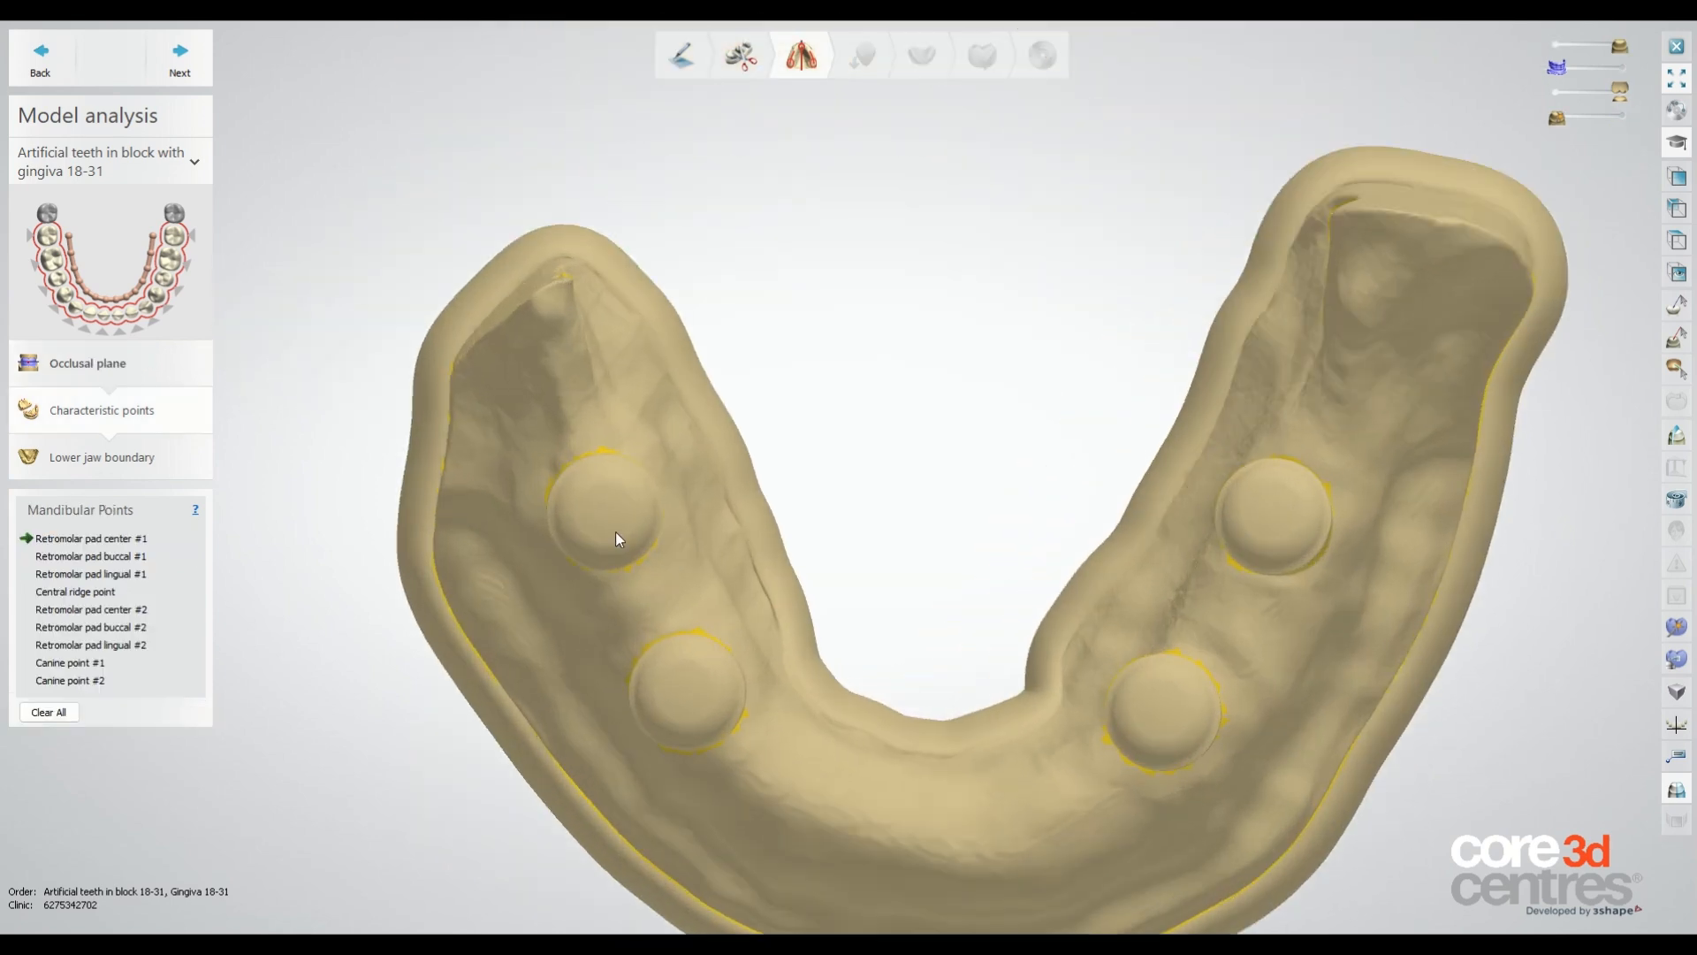
pyautogui.click(612, 529)
pyautogui.click(573, 553)
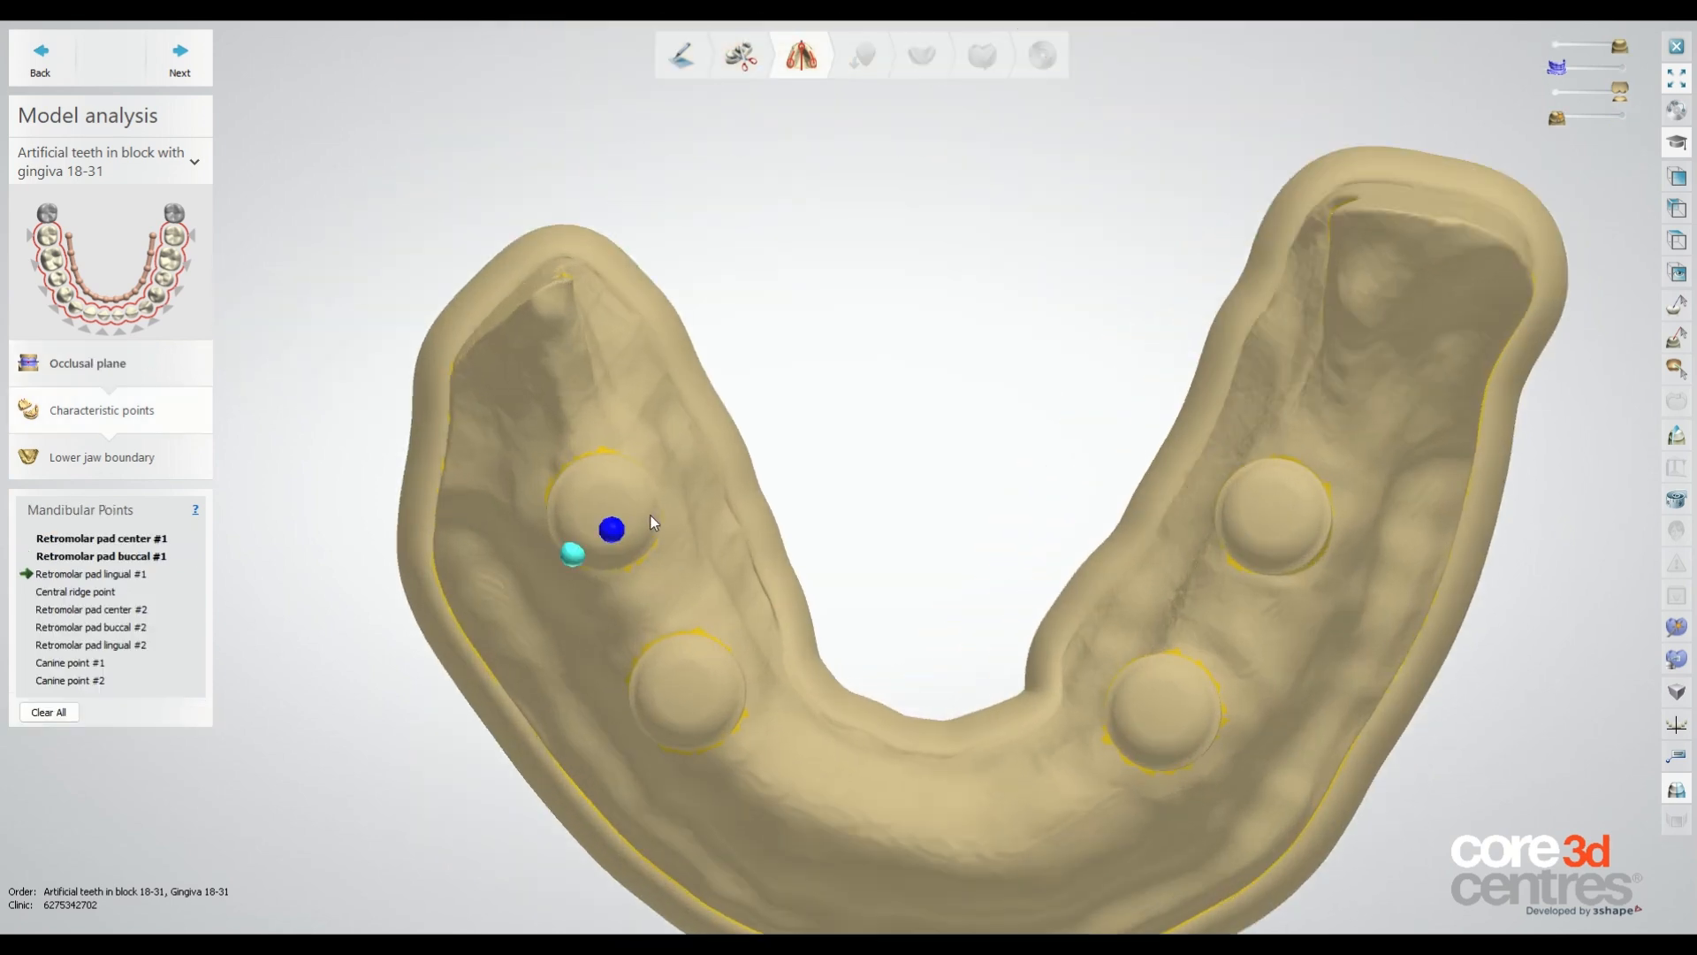
pyautogui.click(651, 514)
pyautogui.click(930, 850)
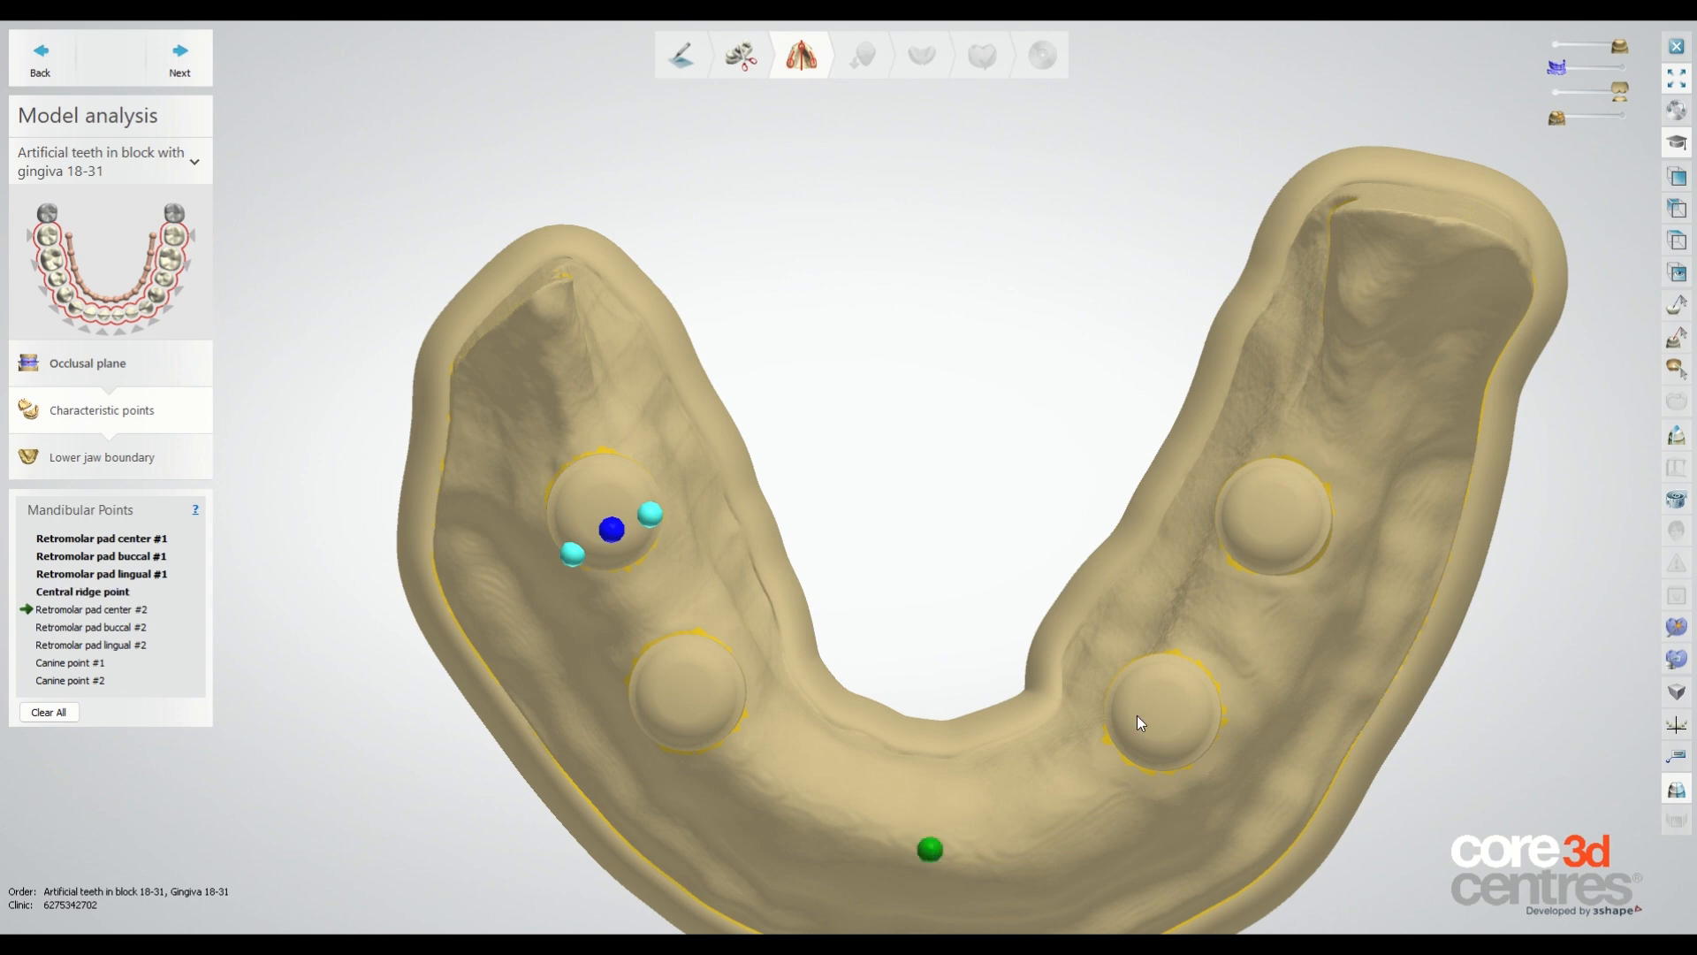
# Place the second retromolar pad center, buccal and lingual points and both canine points.
pyautogui.click(1299, 499)
pyautogui.click(1340, 518)
pyautogui.click(1255, 470)
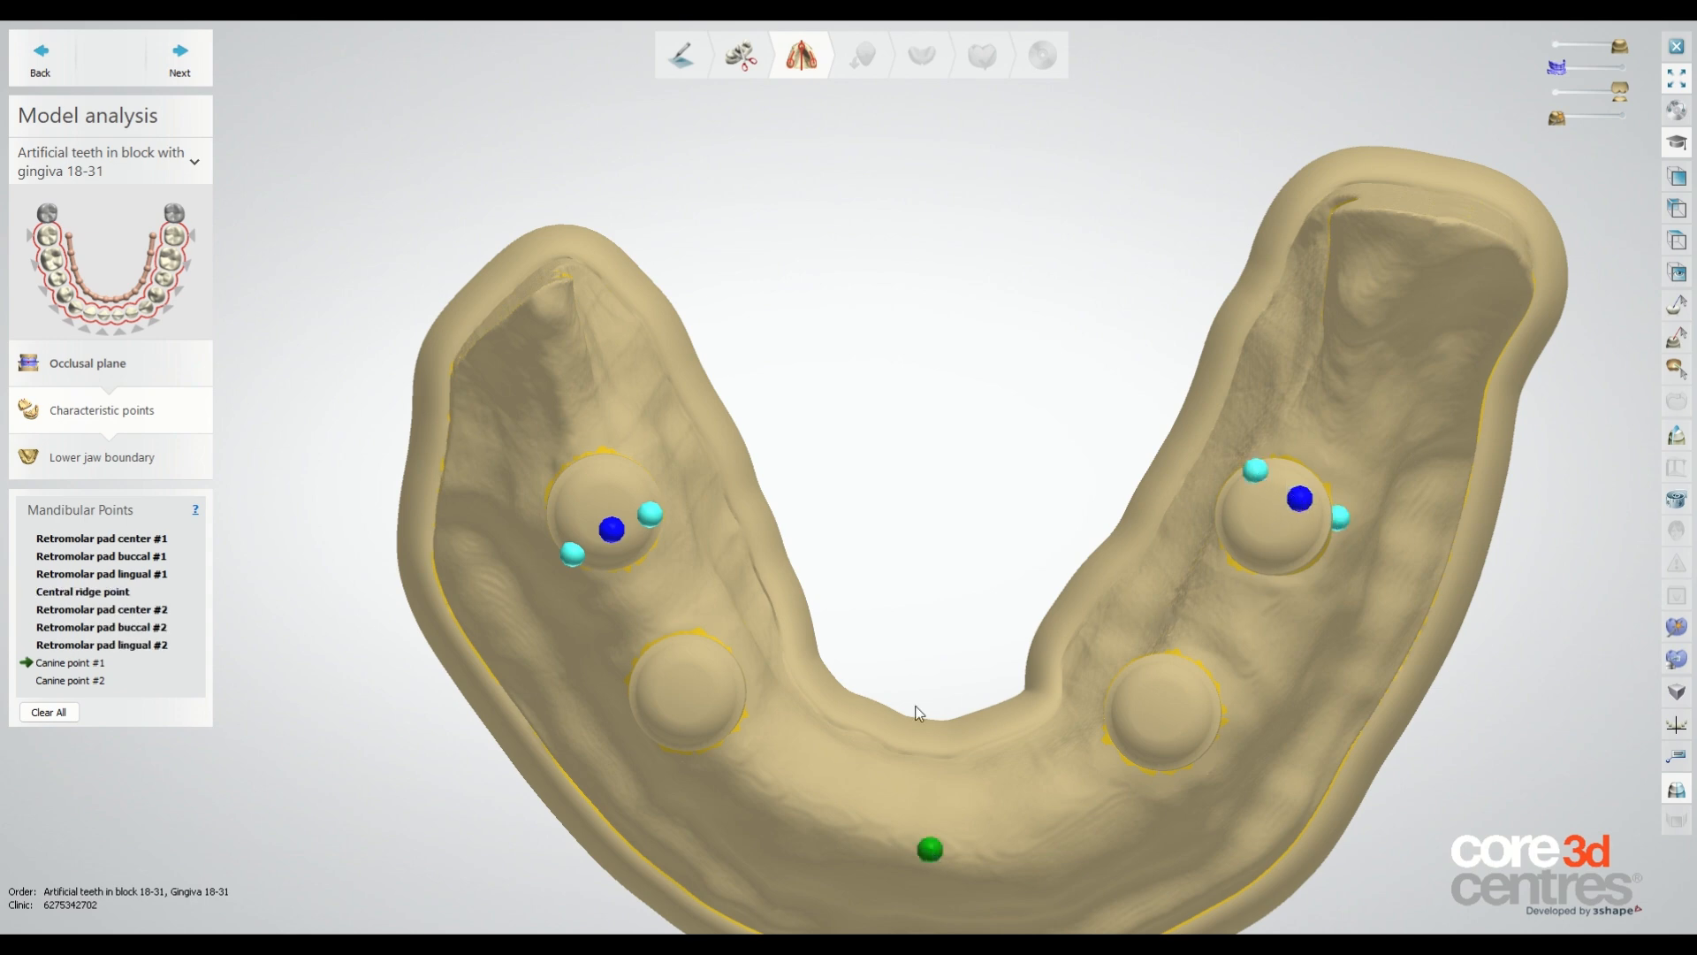
pyautogui.click(765, 785)
pyautogui.click(1102, 789)
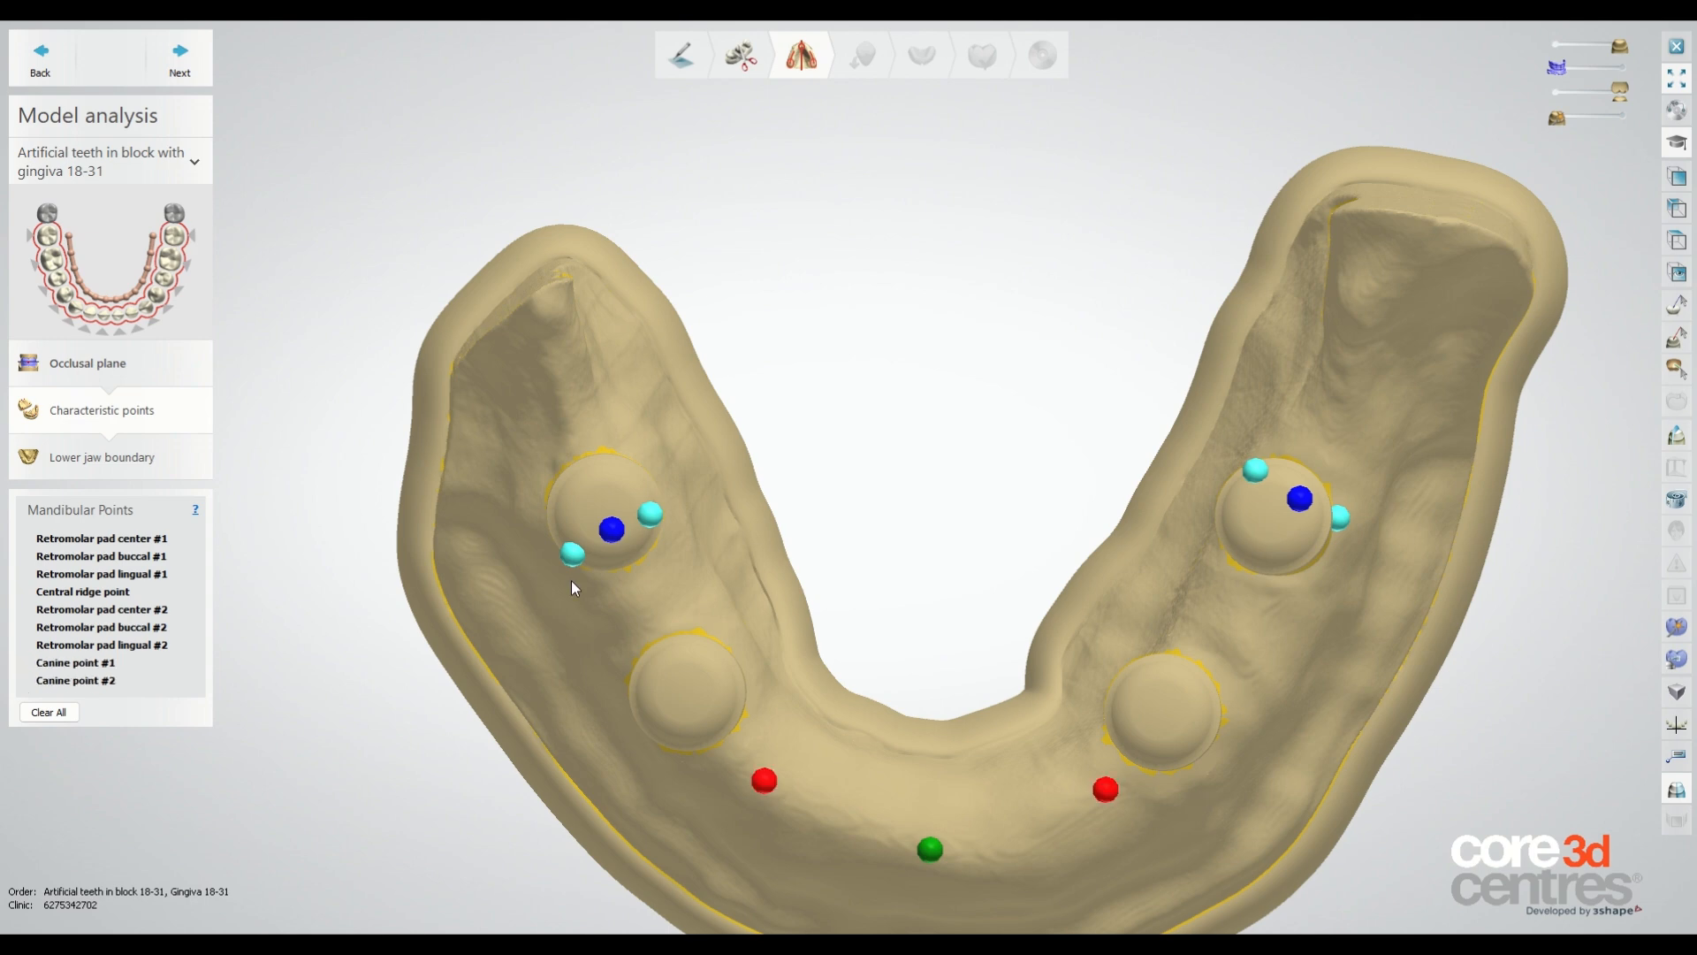
# Advance to the lower jaw boundary and start outlining the prosthesis base along the labial side.
pyautogui.click(179, 60)
pyautogui.scroll(2, 799, 389)
pyautogui.click(43, 548)
pyautogui.moveTo(847, 650); pyautogui.dragTo(853, 599, button='right')
pyautogui.click(843, 575)
pyautogui.click(963, 566)
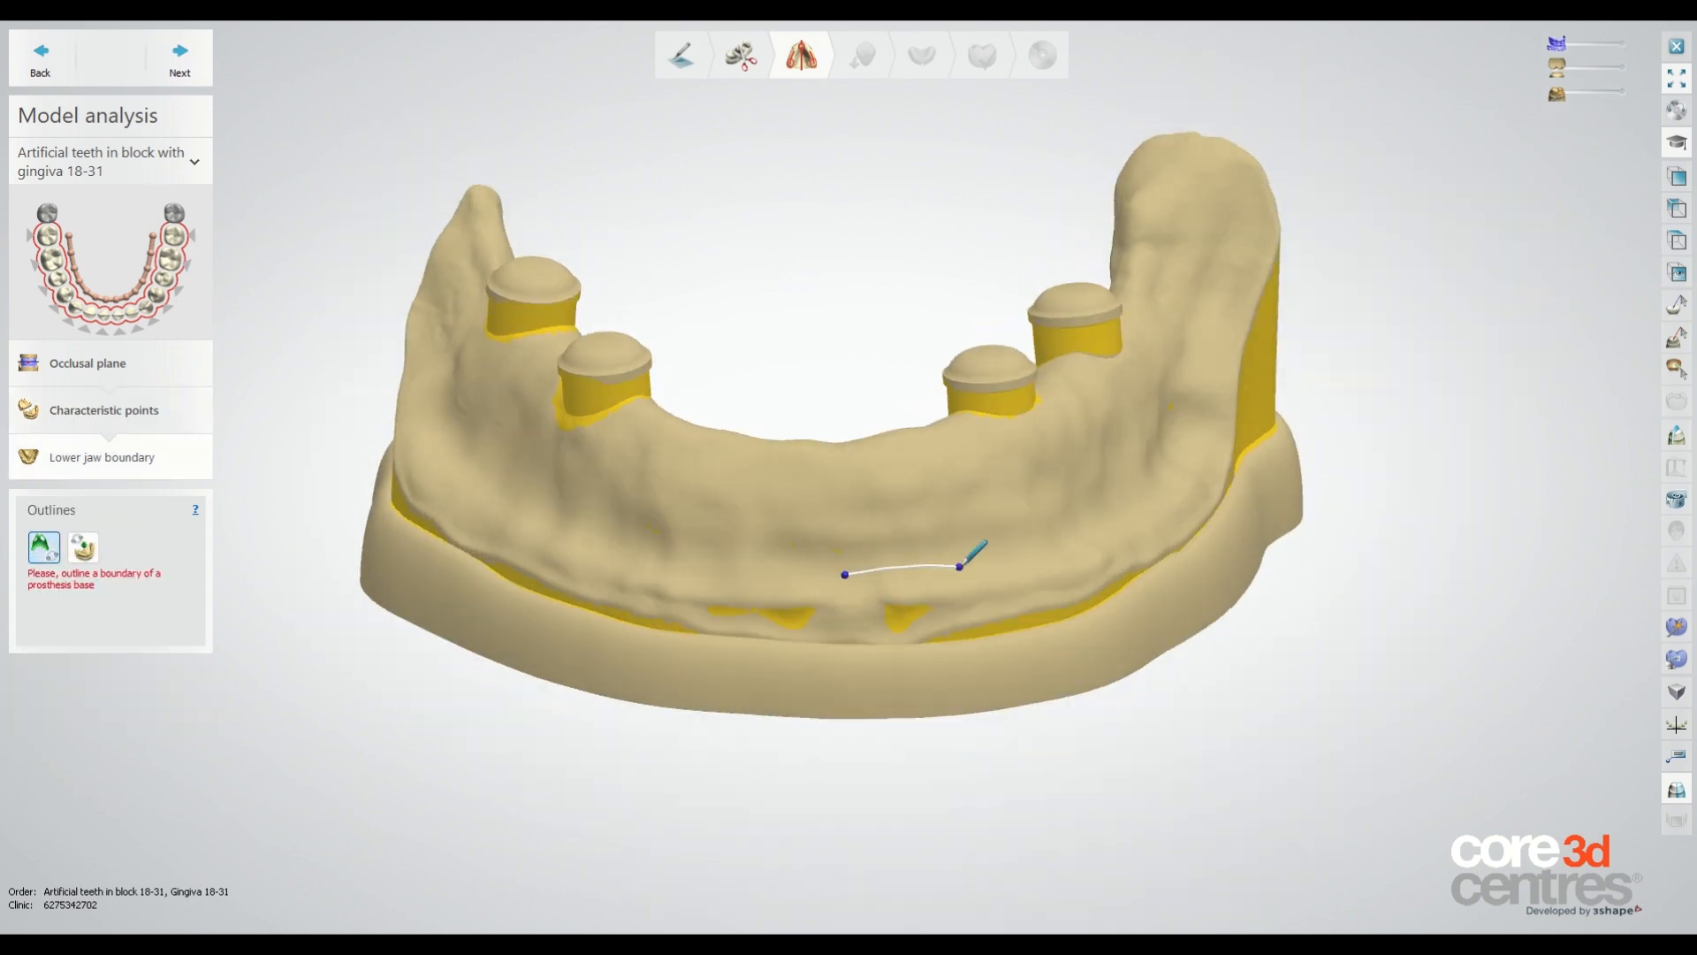
pyautogui.moveTo(970, 563); pyautogui.dragTo(854, 594, button='right')
pyautogui.click(908, 591)
pyautogui.click(982, 559)
pyautogui.click(1027, 539)
pyautogui.click(1079, 510)
pyautogui.click(1165, 423)
pyautogui.click(1183, 370)
pyautogui.click(1213, 304)
pyautogui.moveTo(1190, 221); pyautogui.dragTo(1237, 292, button='right')
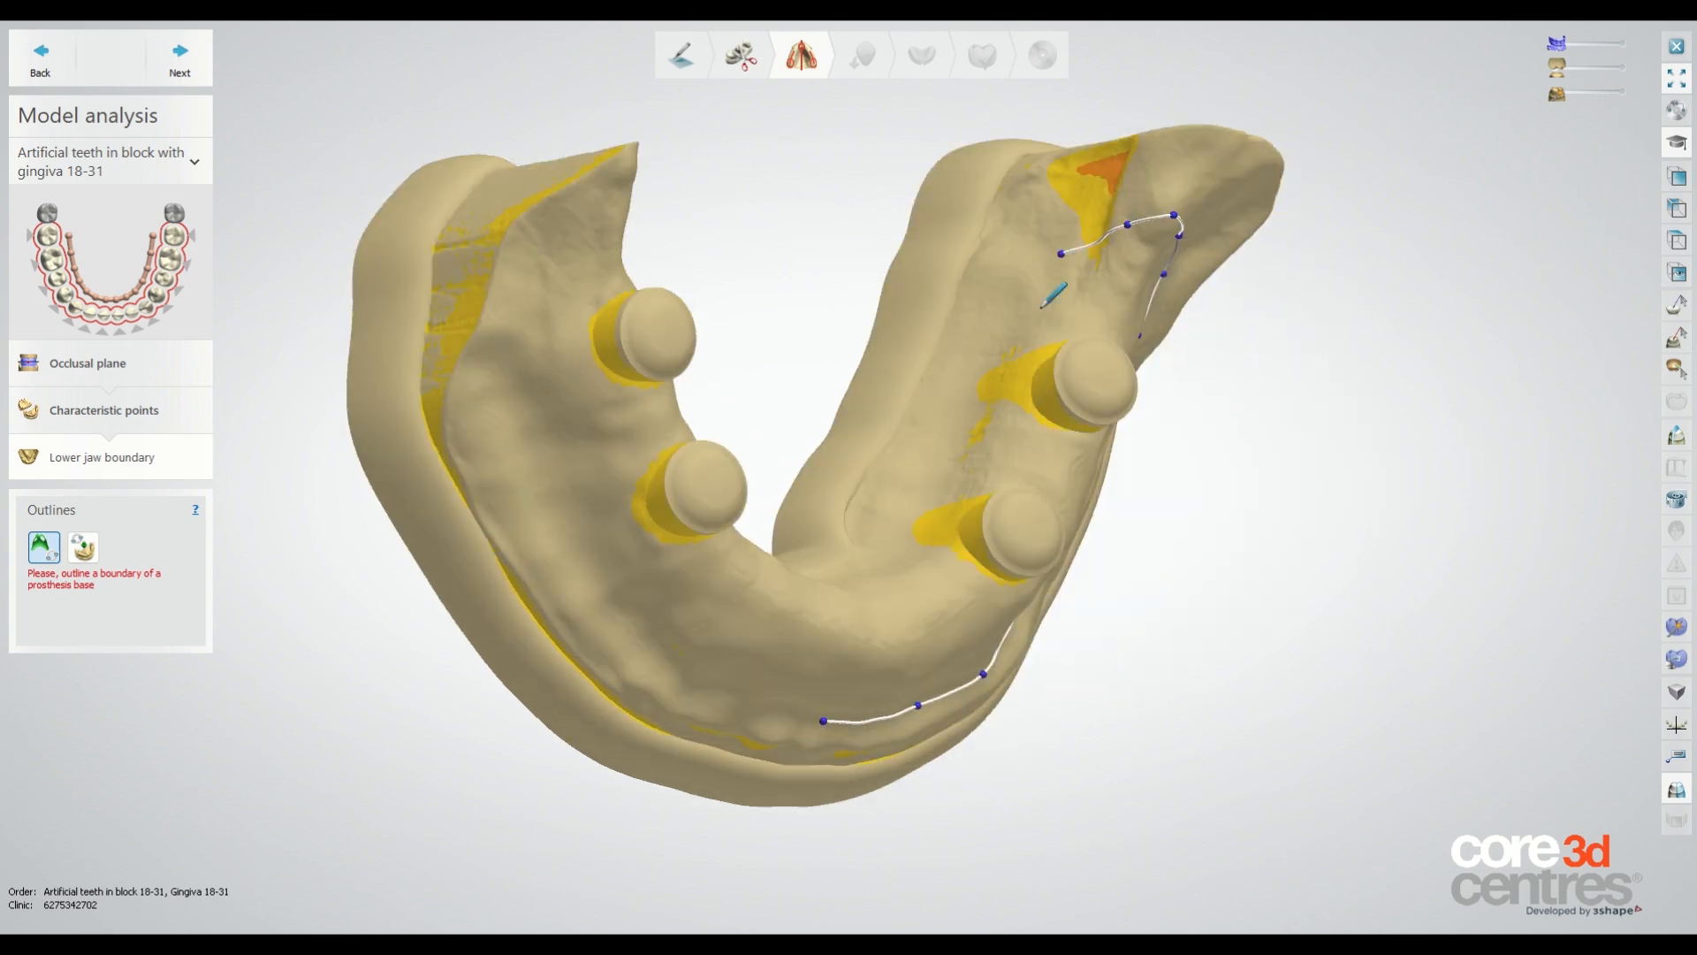
pyautogui.moveTo(1040, 308); pyautogui.dragTo(1238, 238, button='right')
# Continue the prosthesis base boundary outline around the back and lingual side of the arch.
pyautogui.click(604, 447)
pyautogui.click(739, 442)
pyautogui.click(894, 451)
pyautogui.moveTo(769, 477); pyautogui.dragTo(1052, 468, button='right')
pyautogui.click(974, 457)
pyautogui.click(1090, 481)
pyautogui.click(1208, 489)
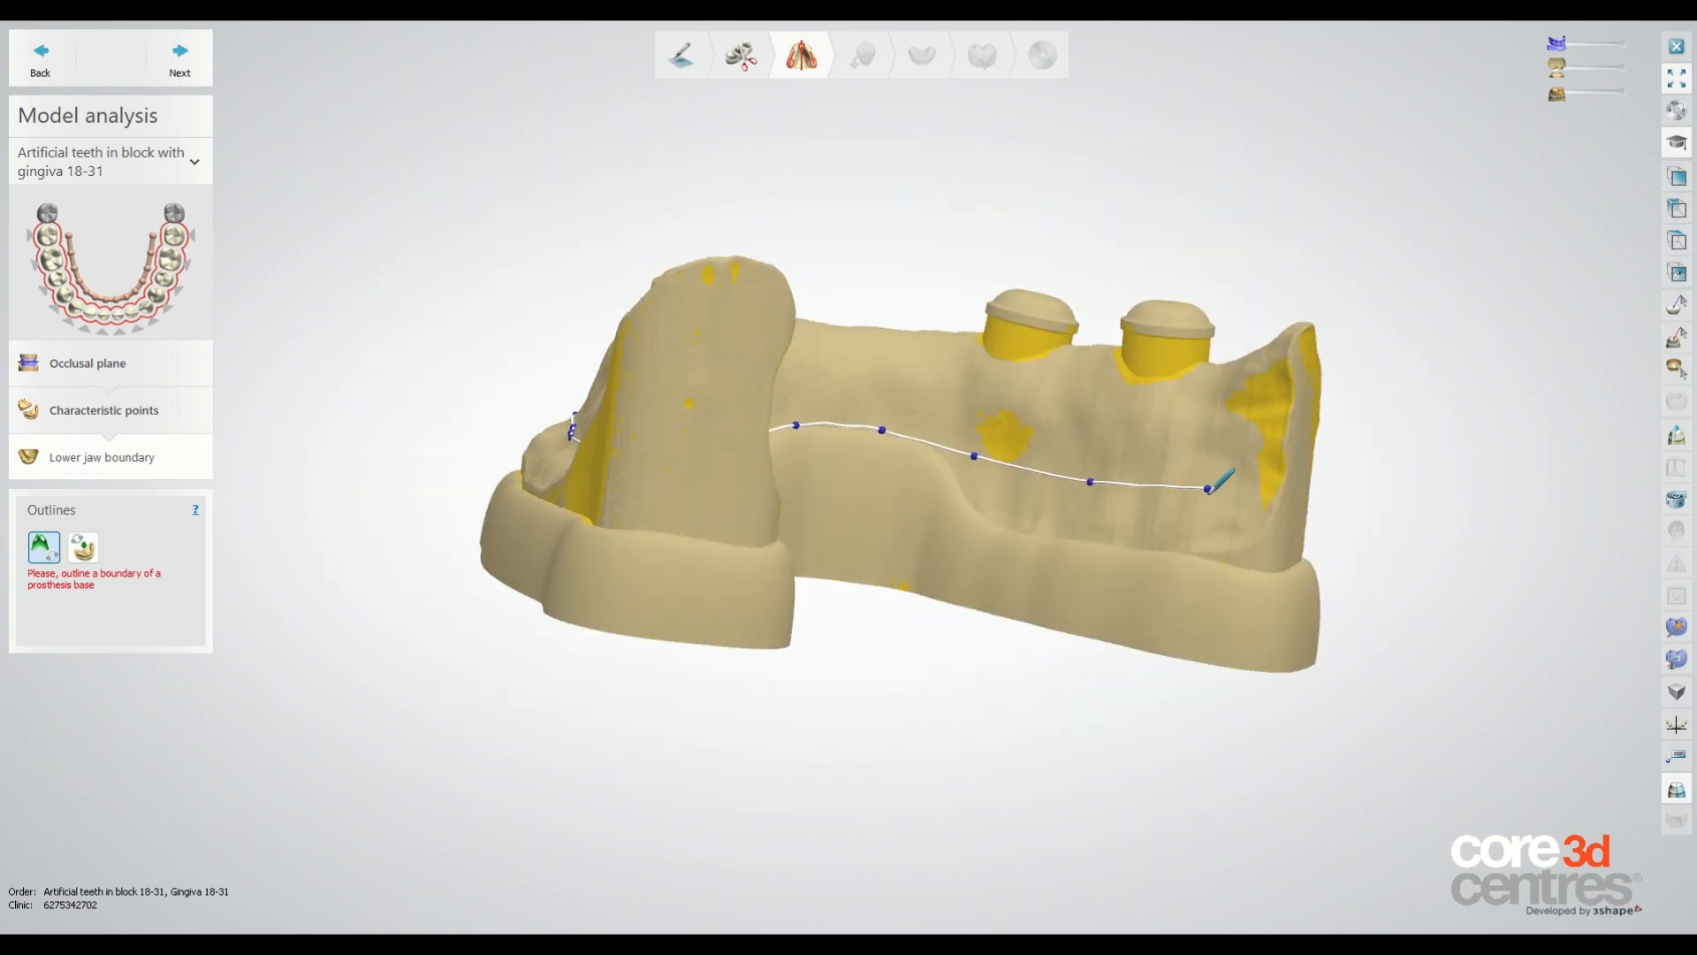
pyautogui.click(1241, 421)
pyautogui.moveTo(1269, 356); pyautogui.dragTo(915, 572, button='right')
pyautogui.click(467, 334)
pyautogui.click(470, 401)
pyautogui.click(503, 483)
pyautogui.click(578, 577)
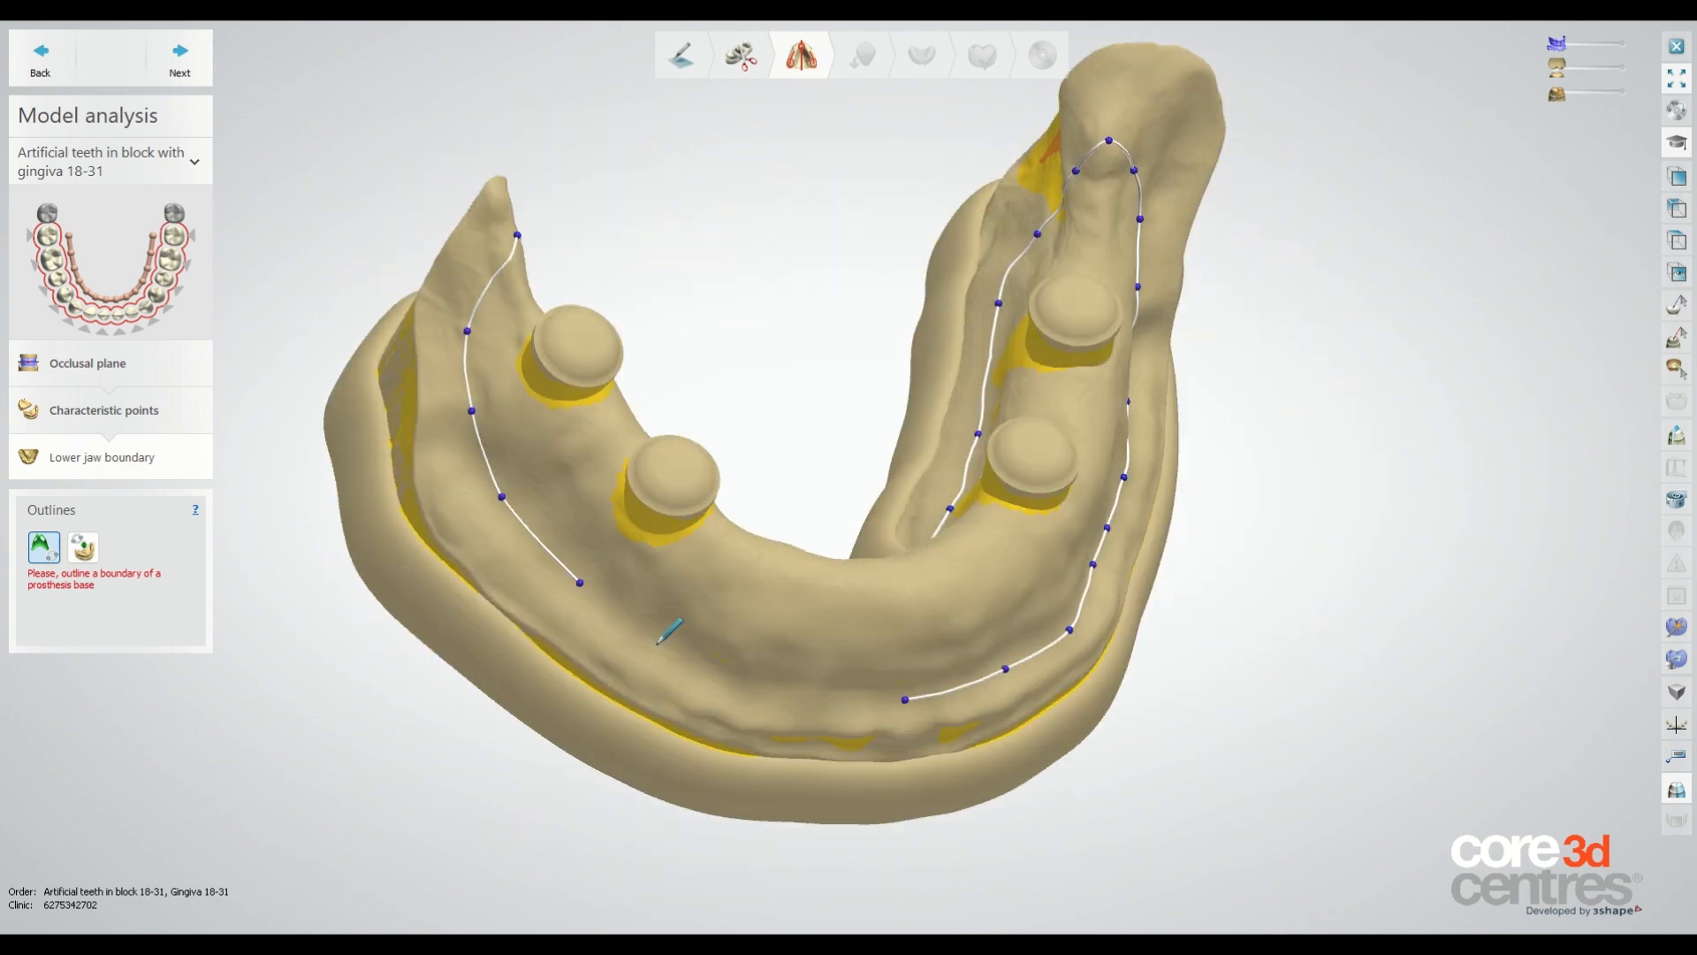
# Close the lower jaw boundary outline at its starting point.
pyautogui.moveTo(665, 638); pyautogui.dragTo(659, 574, button='right')
pyautogui.click(721, 579)
pyautogui.click(751, 562)
pyautogui.click(856, 595)
pyautogui.moveTo(857, 595); pyautogui.dragTo(769, 530, button='right')
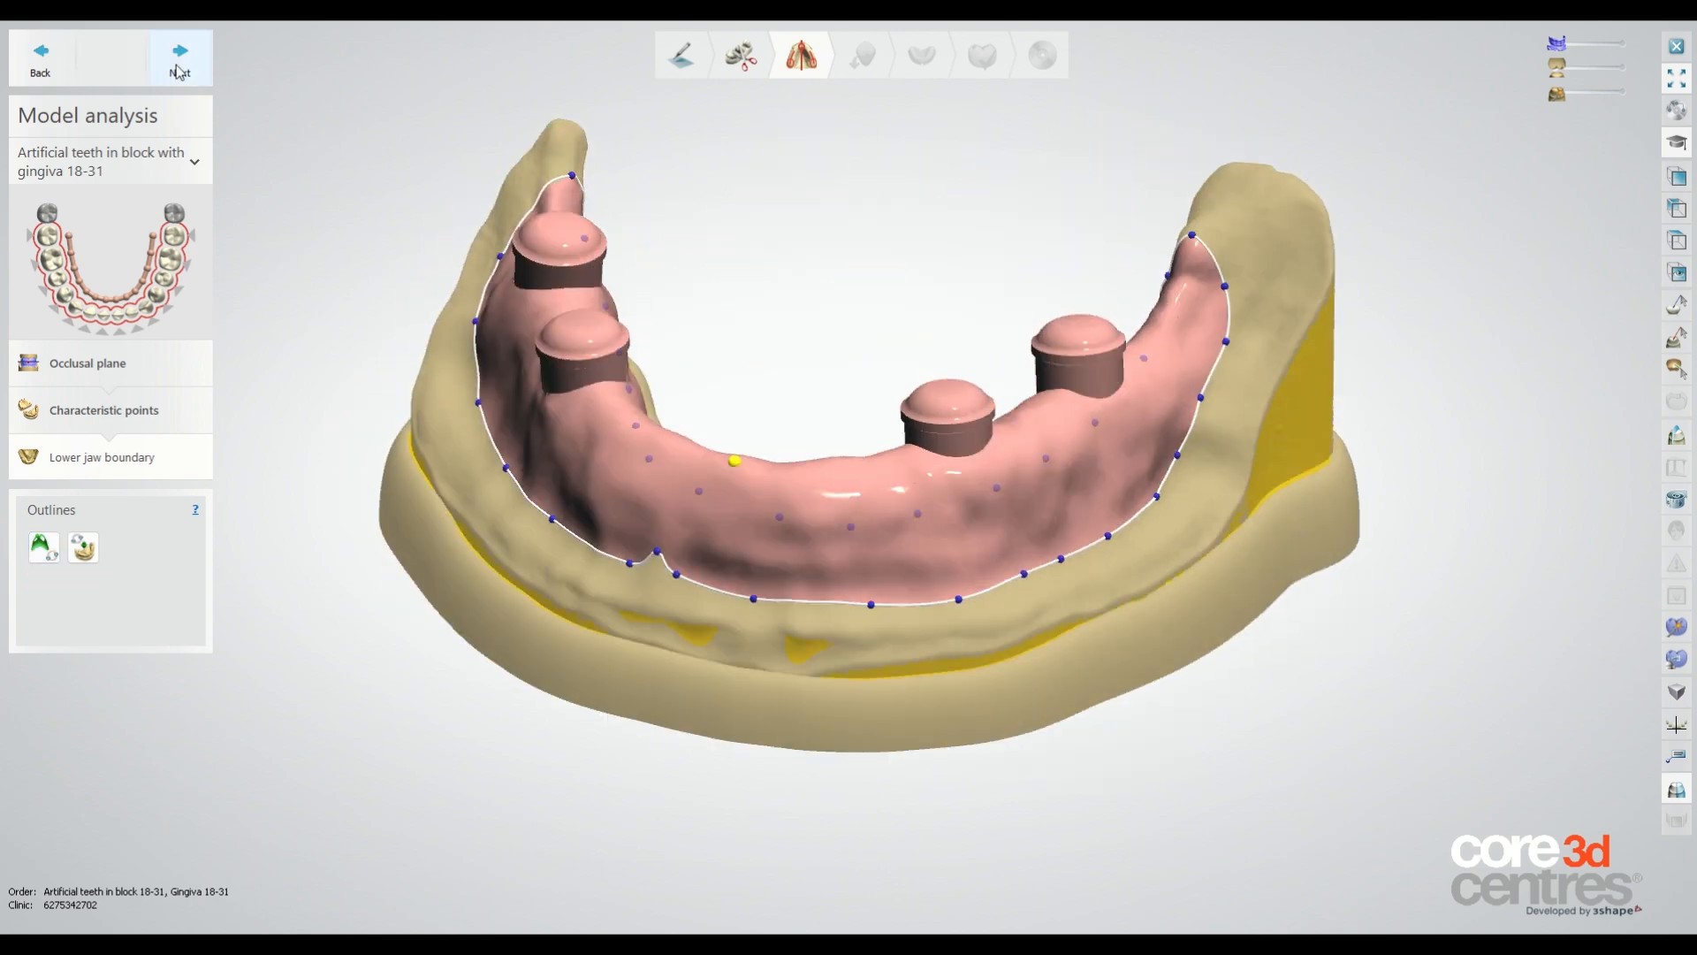
# Advance to surveying and block out the undercuts on the lower model with the wax knife.
pyautogui.click(179, 60)
pyautogui.moveTo(619, 425); pyautogui.dragTo(872, 384, button='right')
pyautogui.scroll(3, 872, 384)
pyautogui.moveTo(876, 390)
pyautogui.mouseDown()
pyautogui.moveTo(729, 343)
pyautogui.moveTo(947, 304)
pyautogui.mouseUp()
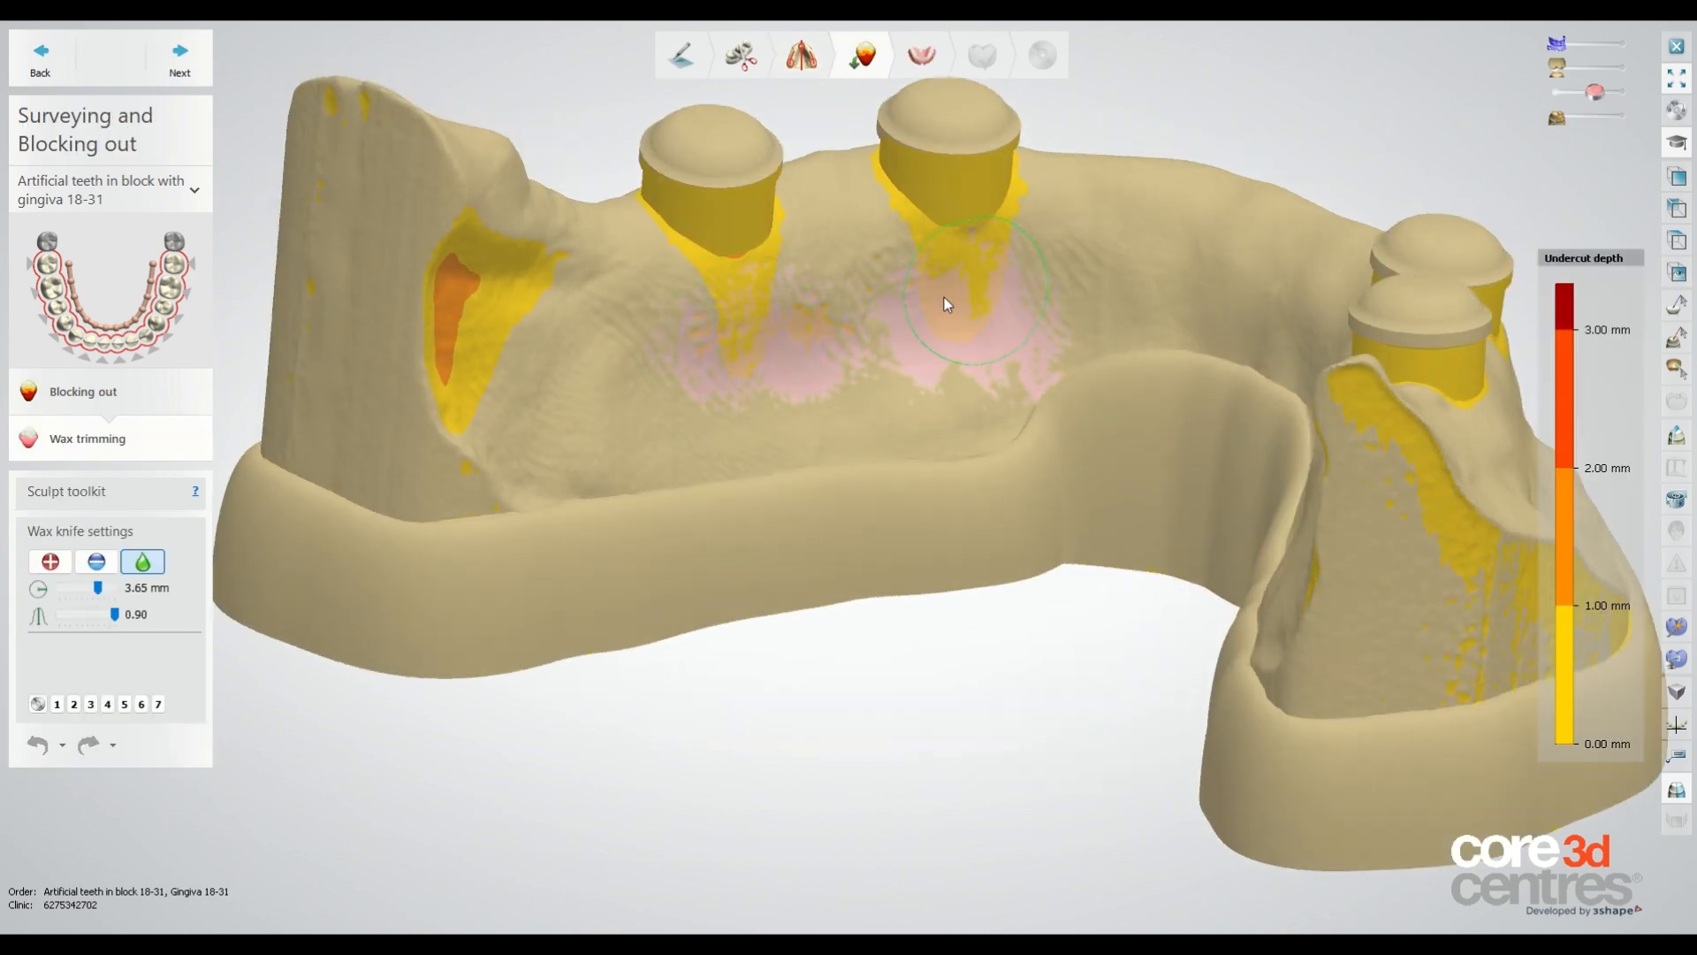
pyautogui.moveTo(693, 341)
pyautogui.mouseDown(button='right')
pyautogui.moveTo(518, 279)
pyautogui.moveTo(652, 363)
pyautogui.moveTo(1206, 378)
pyautogui.mouseUp(button='right')
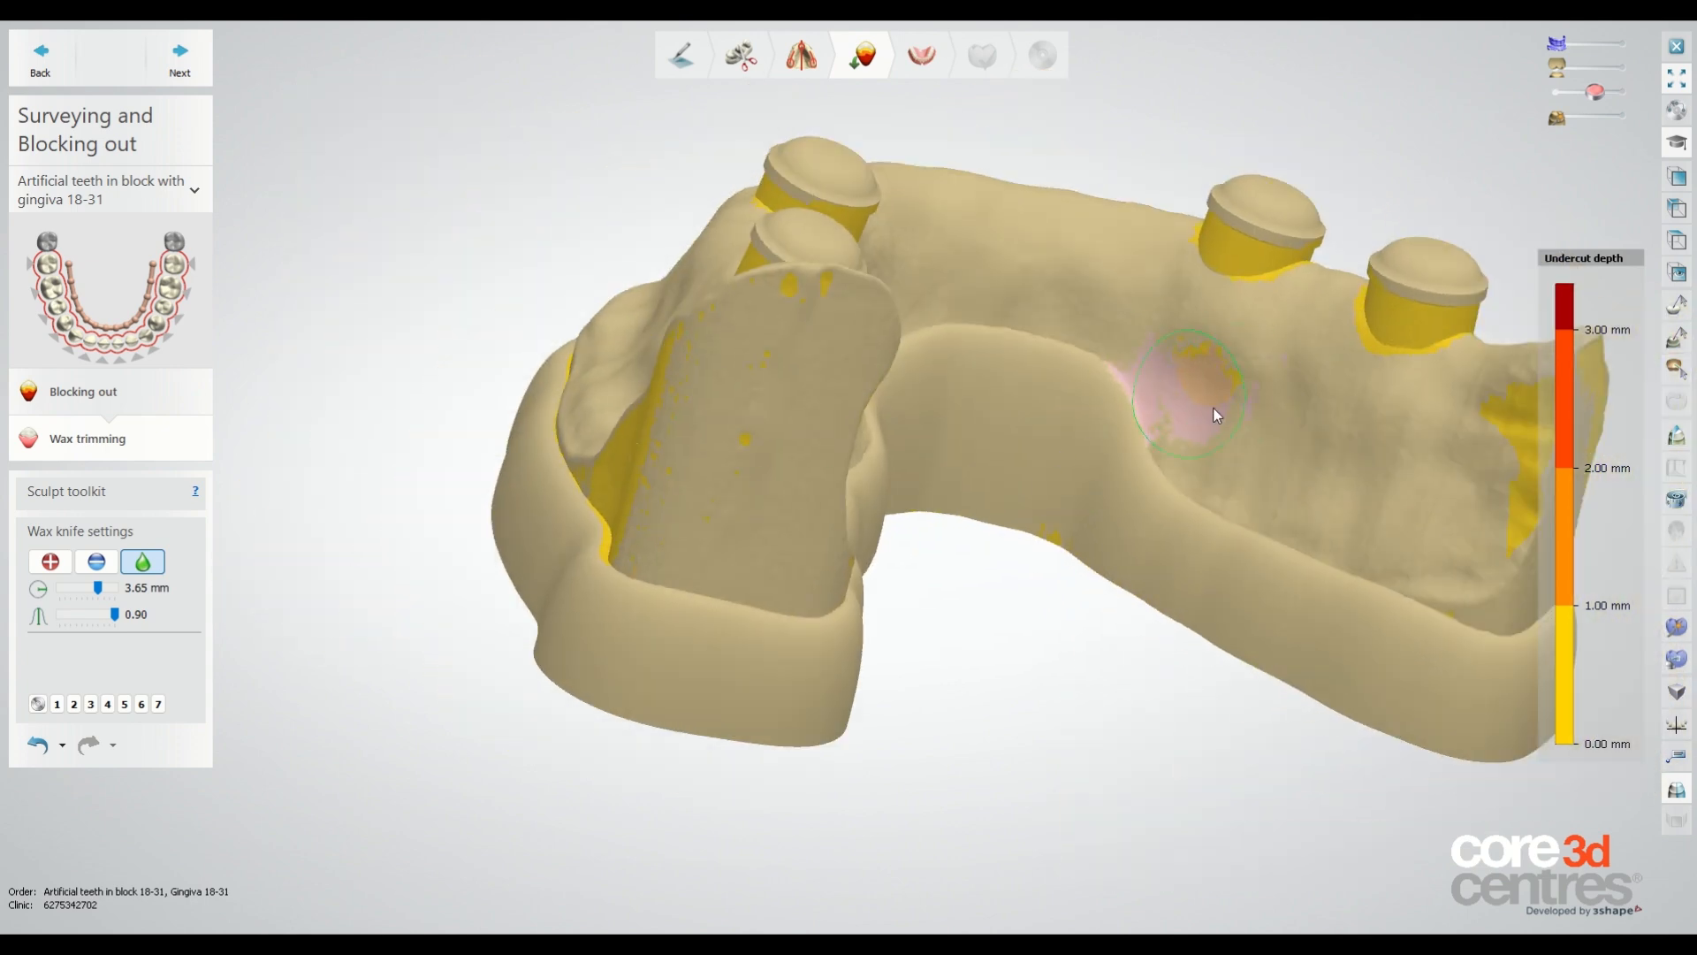
pyautogui.moveTo(1498, 429); pyautogui.dragTo(1094, 444, button='right')
pyautogui.click(1313, 486)
pyautogui.moveTo(981, 508); pyautogui.dragTo(1090, 522, button='right')
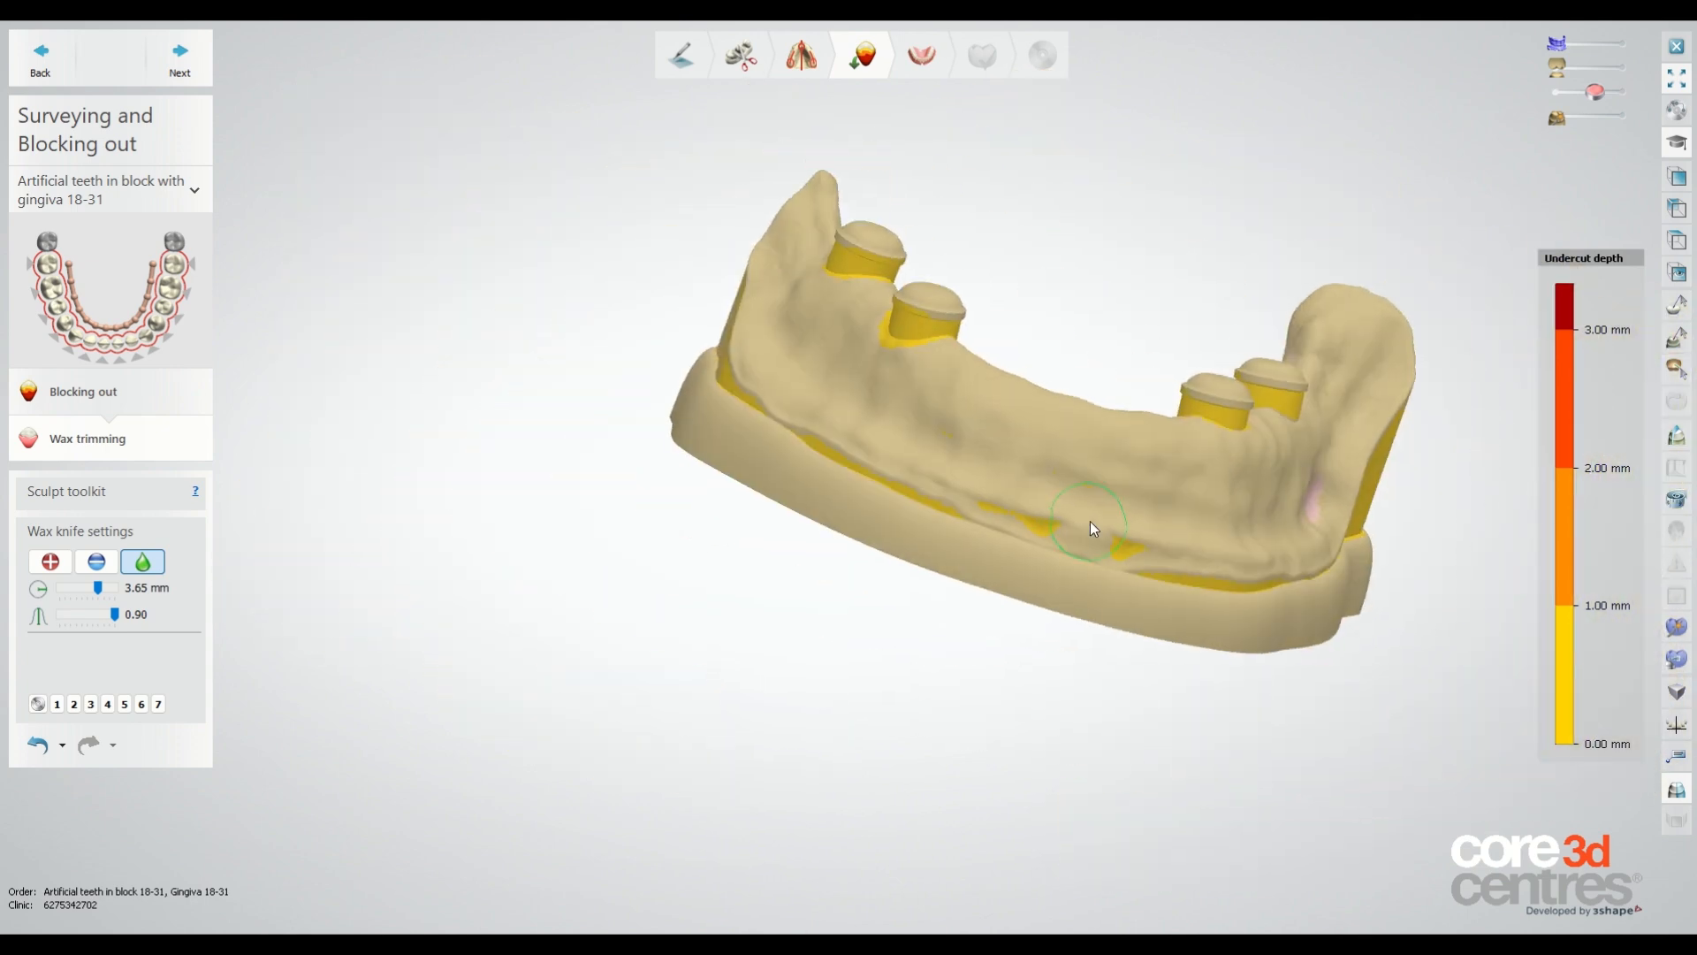
pyautogui.click(1072, 497)
pyautogui.click(968, 463)
pyautogui.moveTo(953, 458)
pyautogui.mouseDown(button='right')
pyautogui.moveTo(968, 463)
pyautogui.moveTo(934, 482)
pyautogui.mouseUp(button='right')
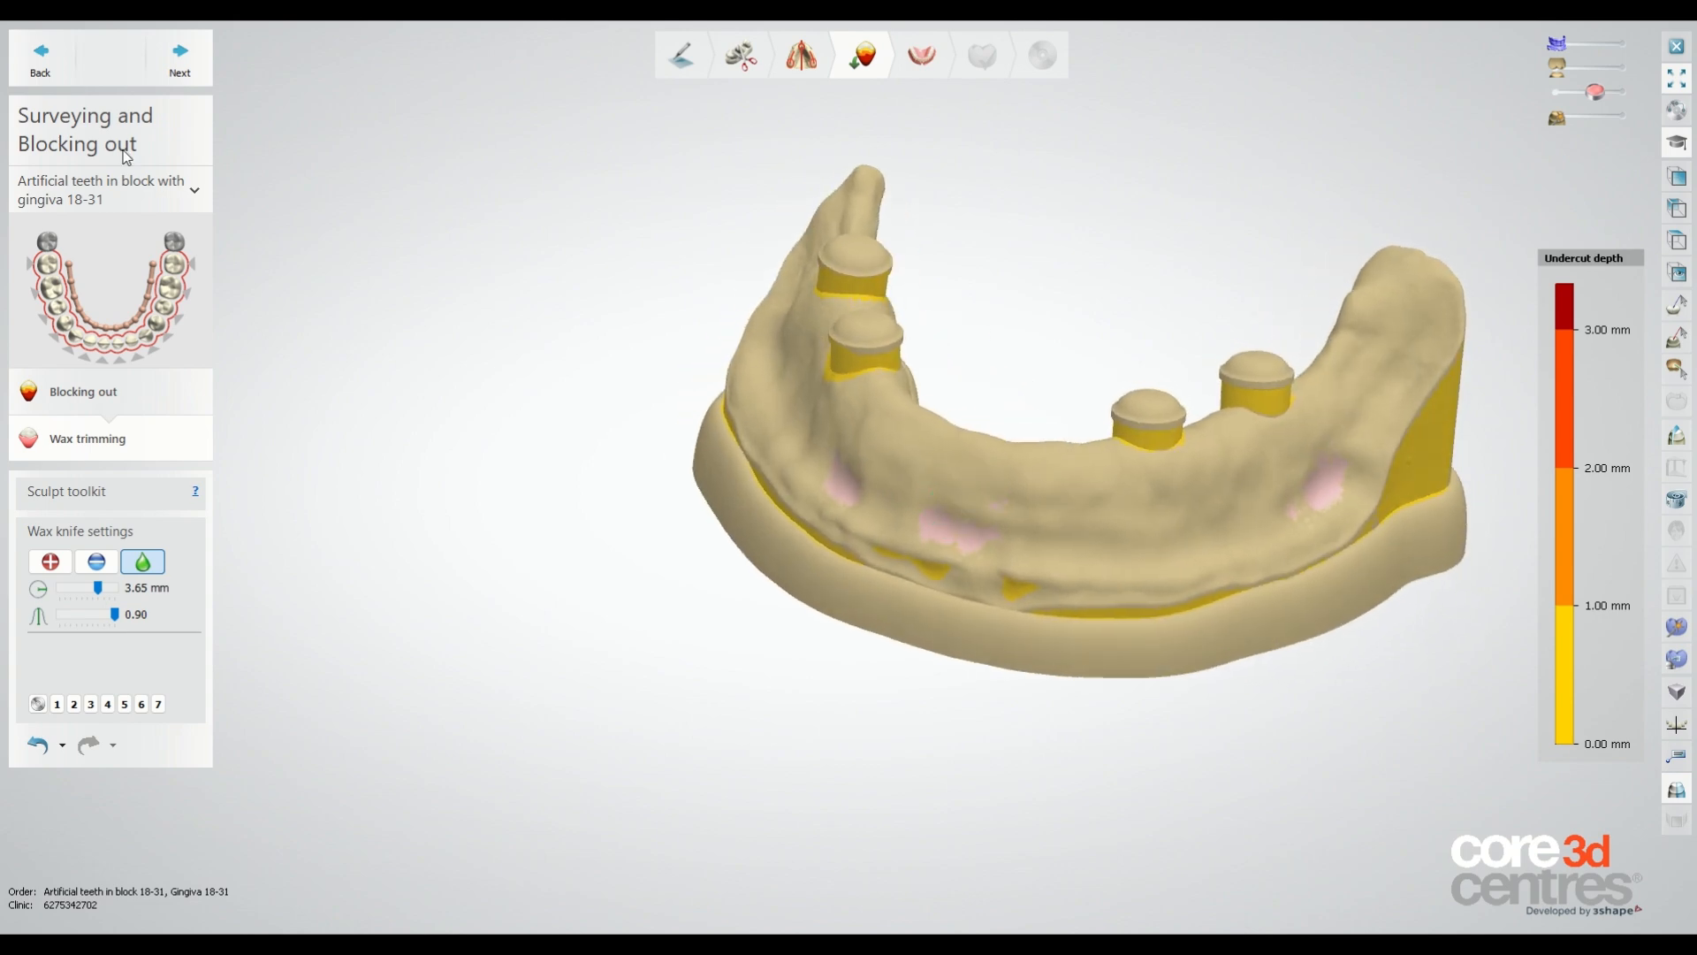
# Advance to initial setup and apply the Candulor NFC+ Condyloform II NFC+ tooth library to the lower arch.
pyautogui.click(172, 74)
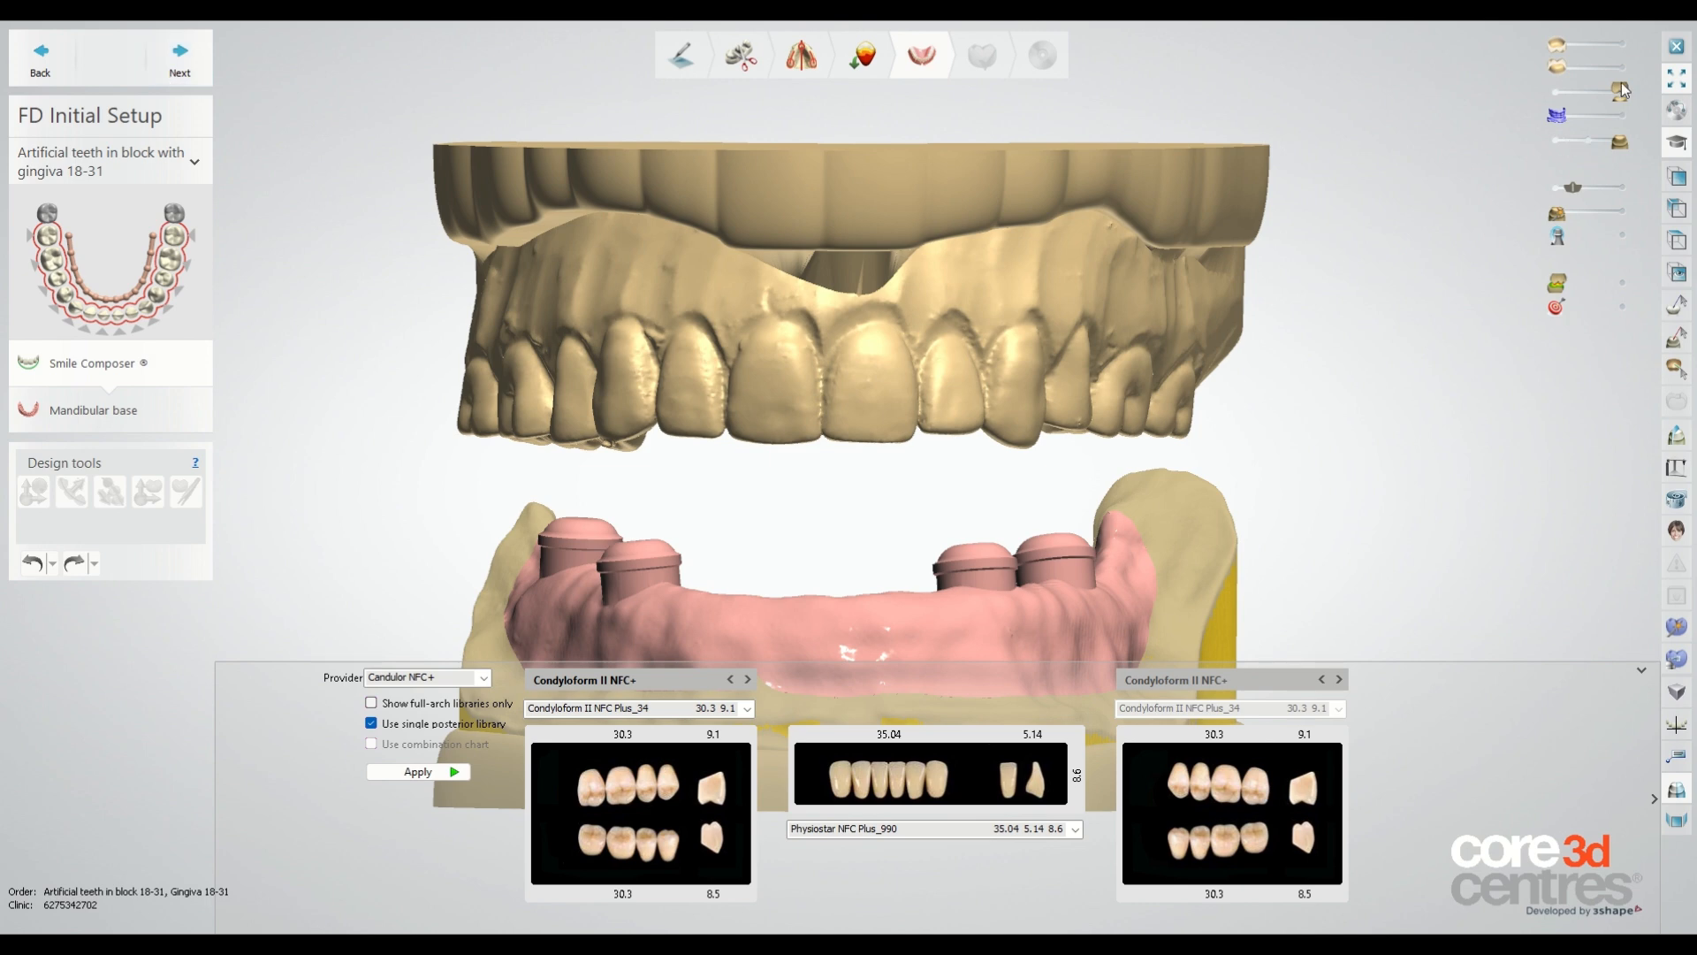
pyautogui.moveTo(1622, 87); pyautogui.dragTo(1523, 87)
pyautogui.scroll(-3, 1104, 276)
pyautogui.moveTo(1104, 276); pyautogui.dragTo(994, 392, button='right')
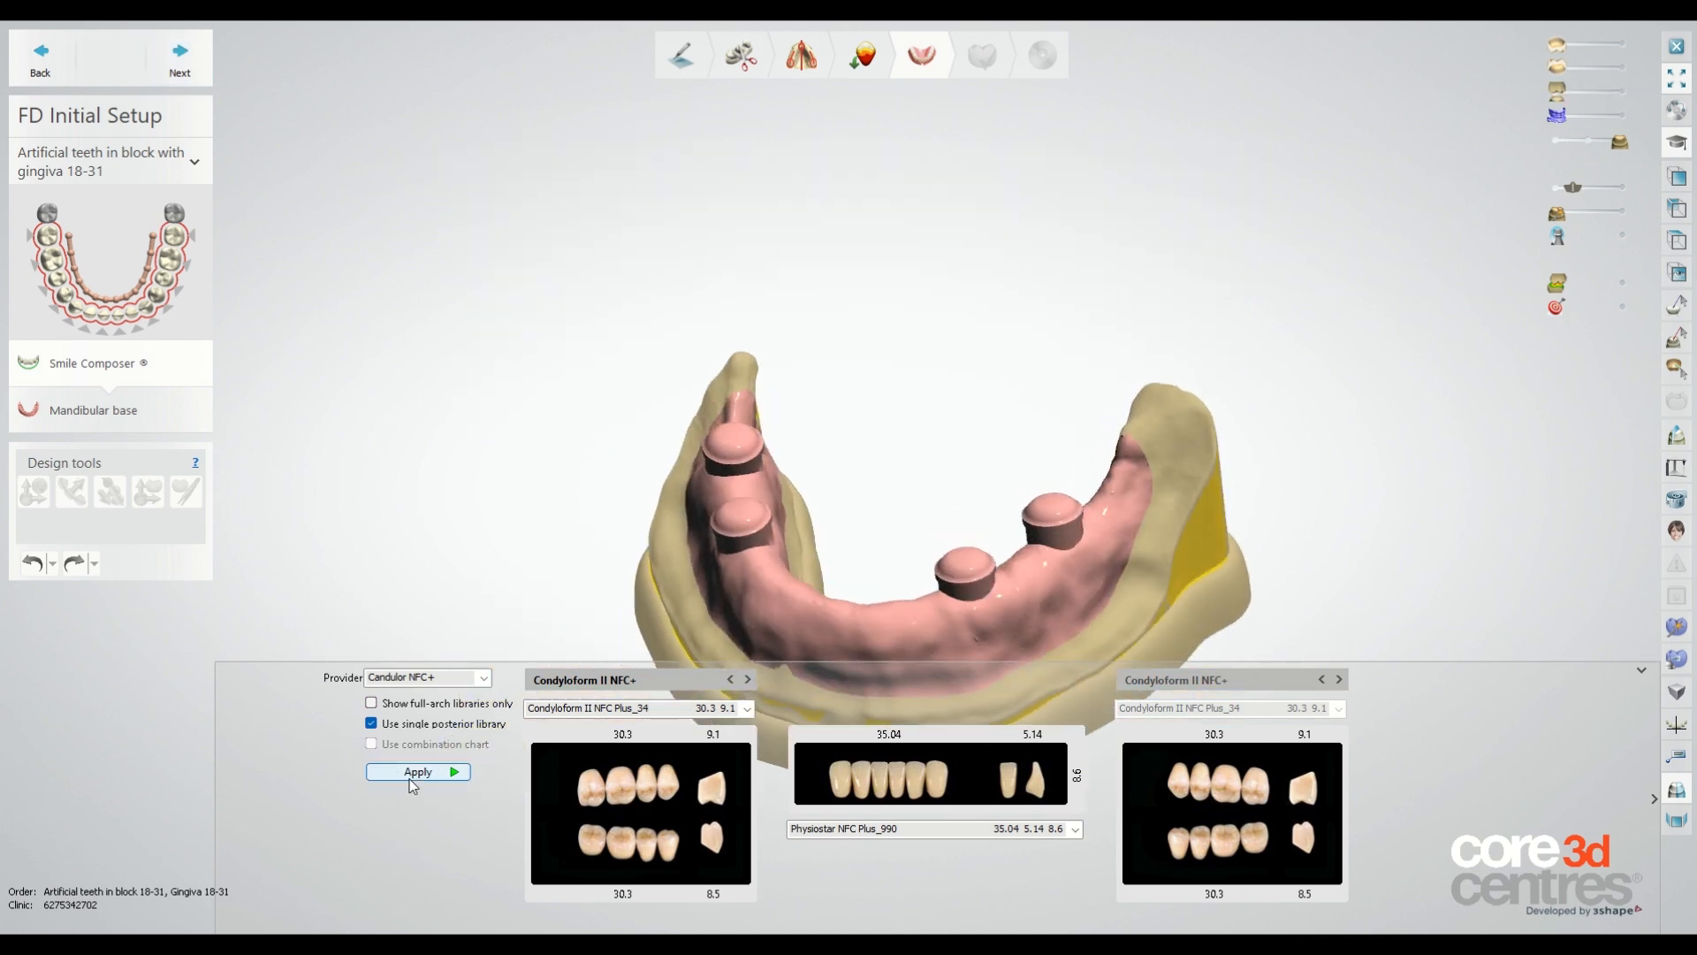
pyautogui.click(478, 678)
pyautogui.click(466, 727)
pyautogui.click(451, 787)
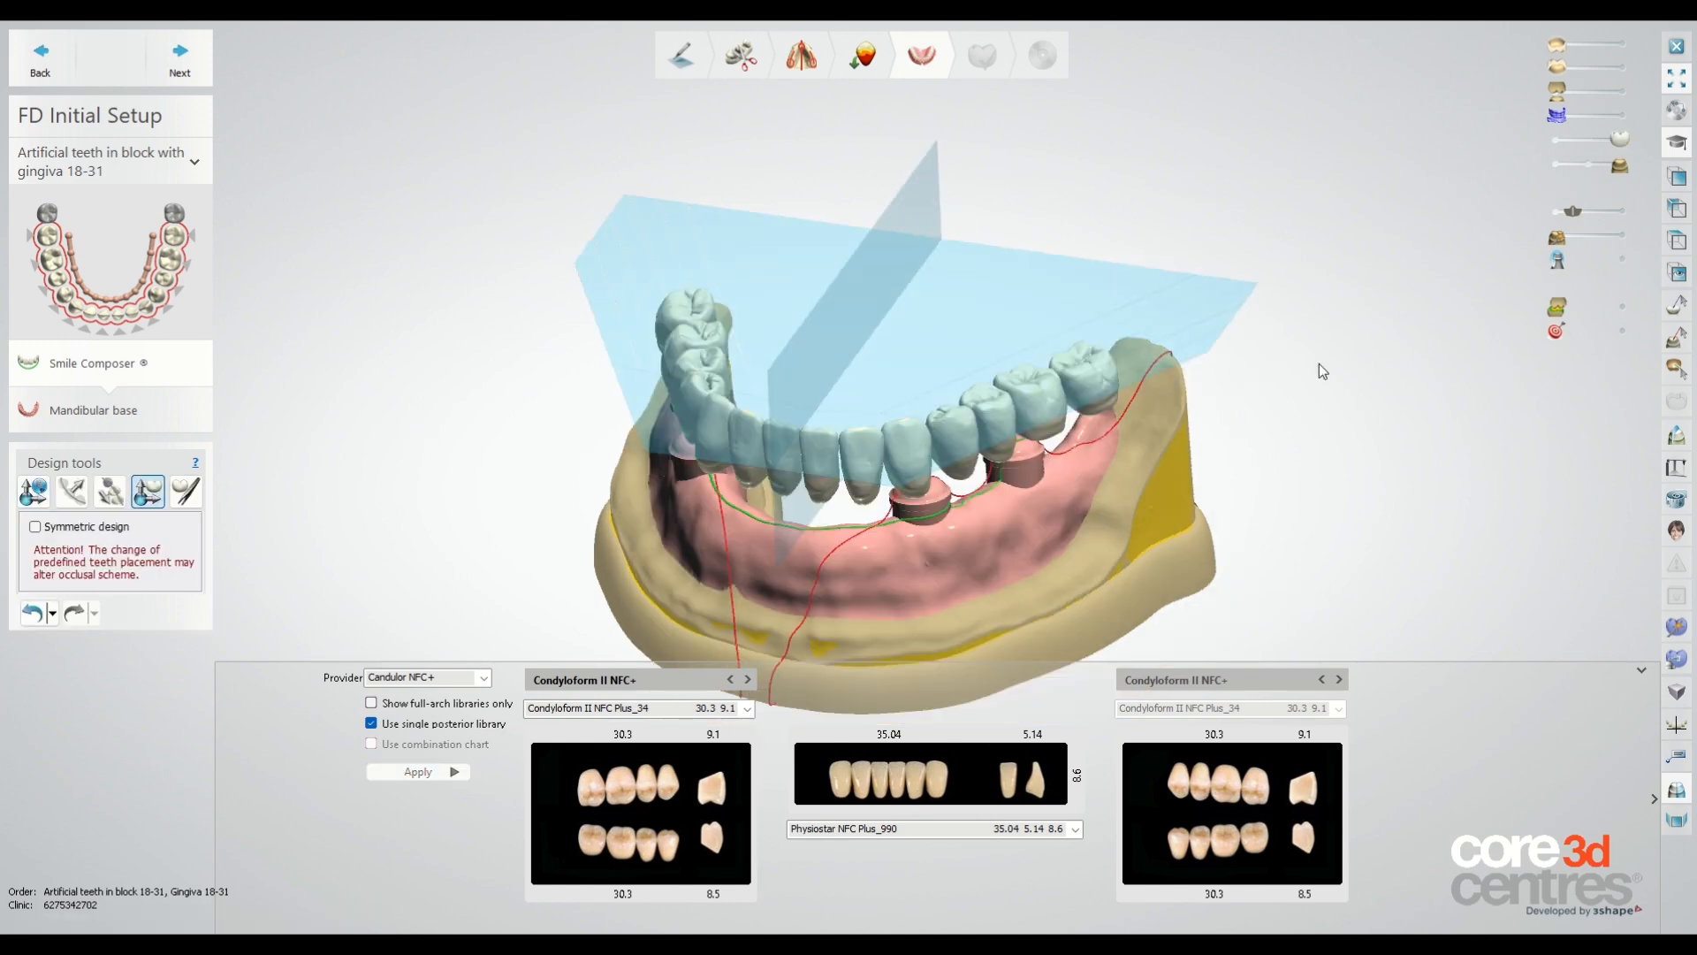
# Generate the mandibular denture base with 2.00 mm base thickness and 0.10 mm relief, then proceed to anatomy design.
pyautogui.moveTo(1319, 363); pyautogui.dragTo(1298, 323, button='right')
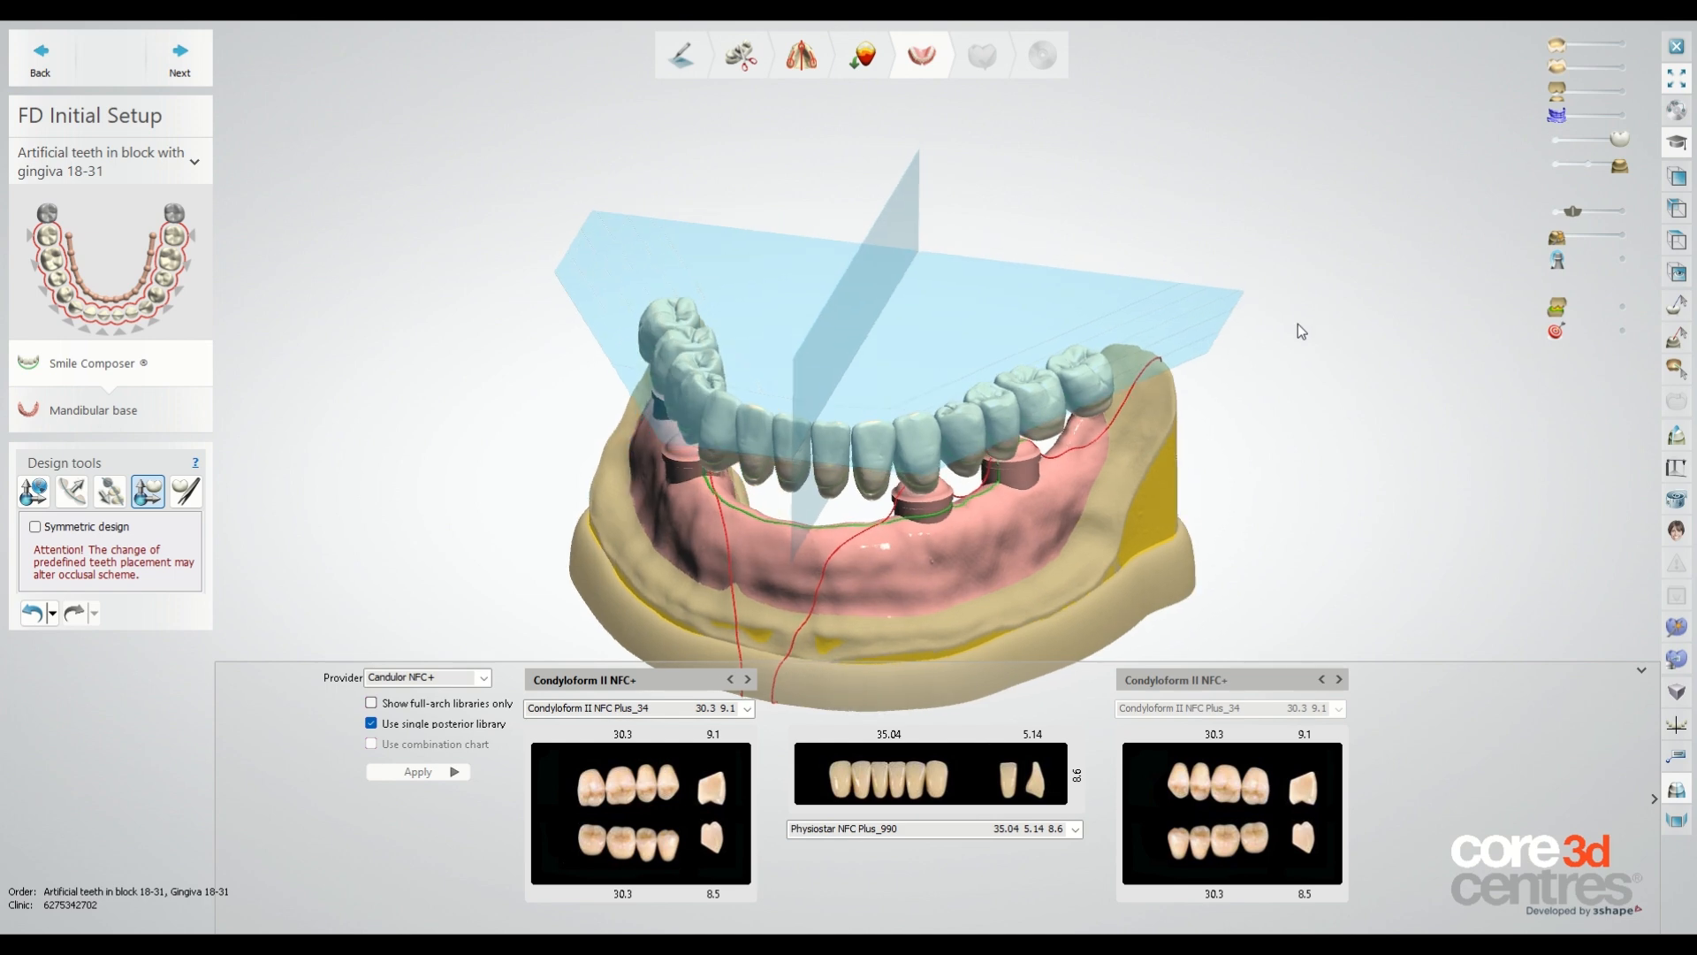
pyautogui.click(180, 57)
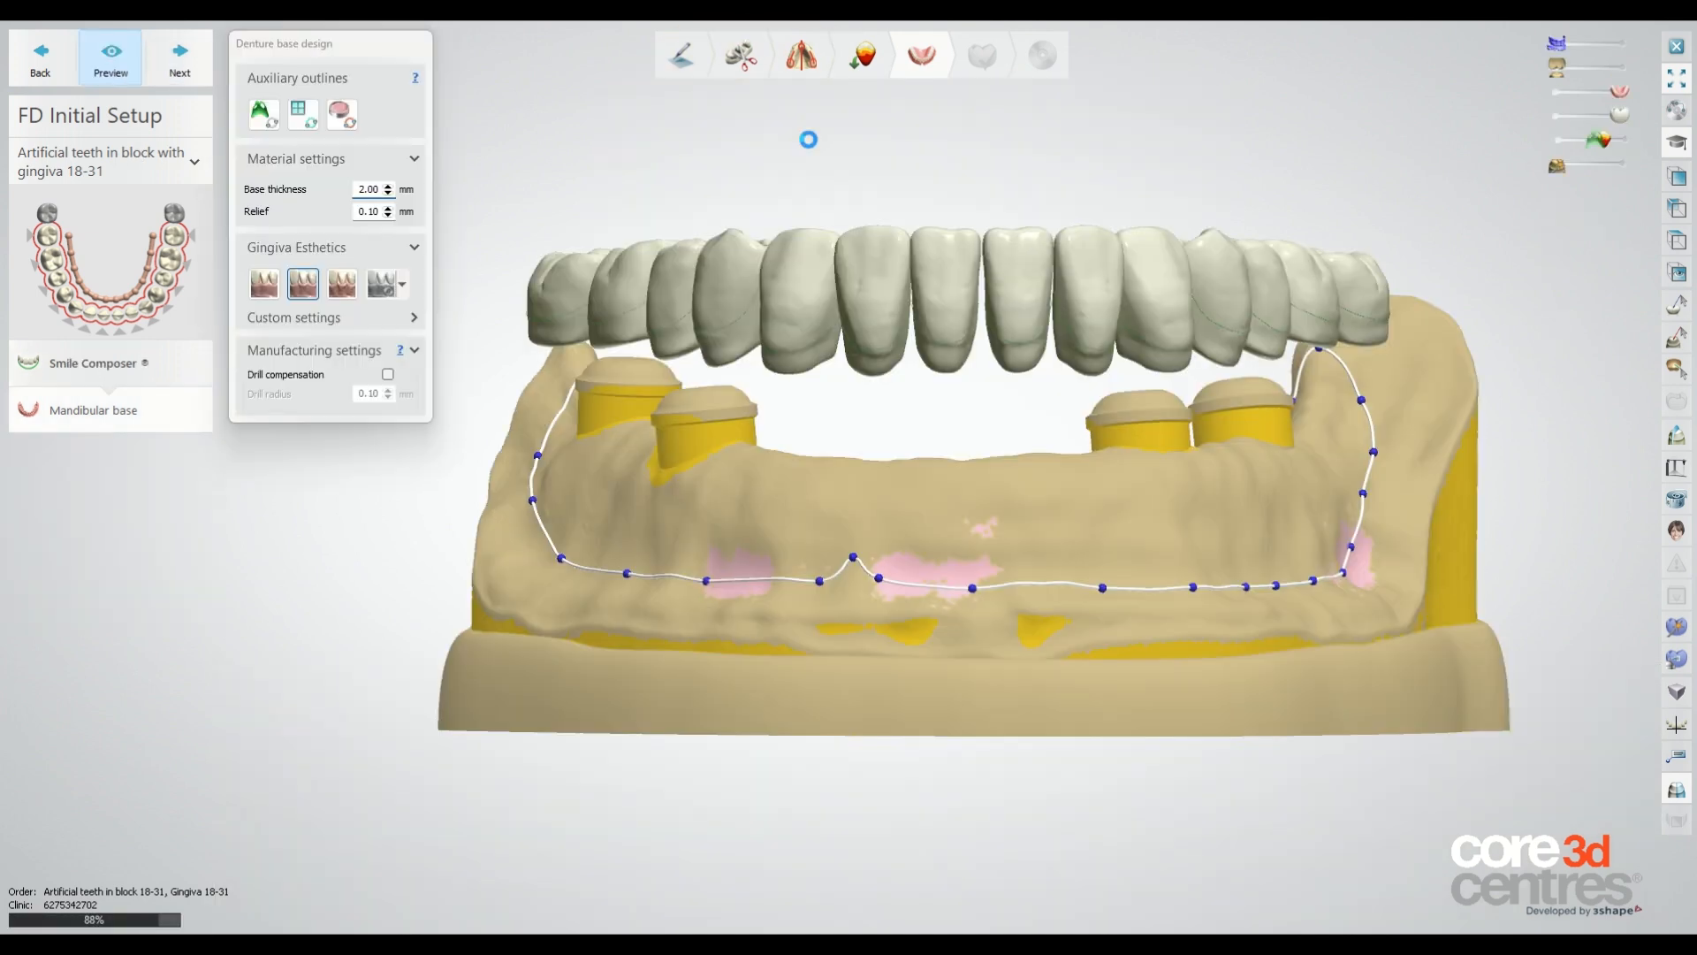
pyautogui.moveTo(930, 171)
pyautogui.mouseDown(button='right')
pyautogui.moveTo(927, 248)
pyautogui.moveTo(929, 194)
pyautogui.mouseUp(button='right')
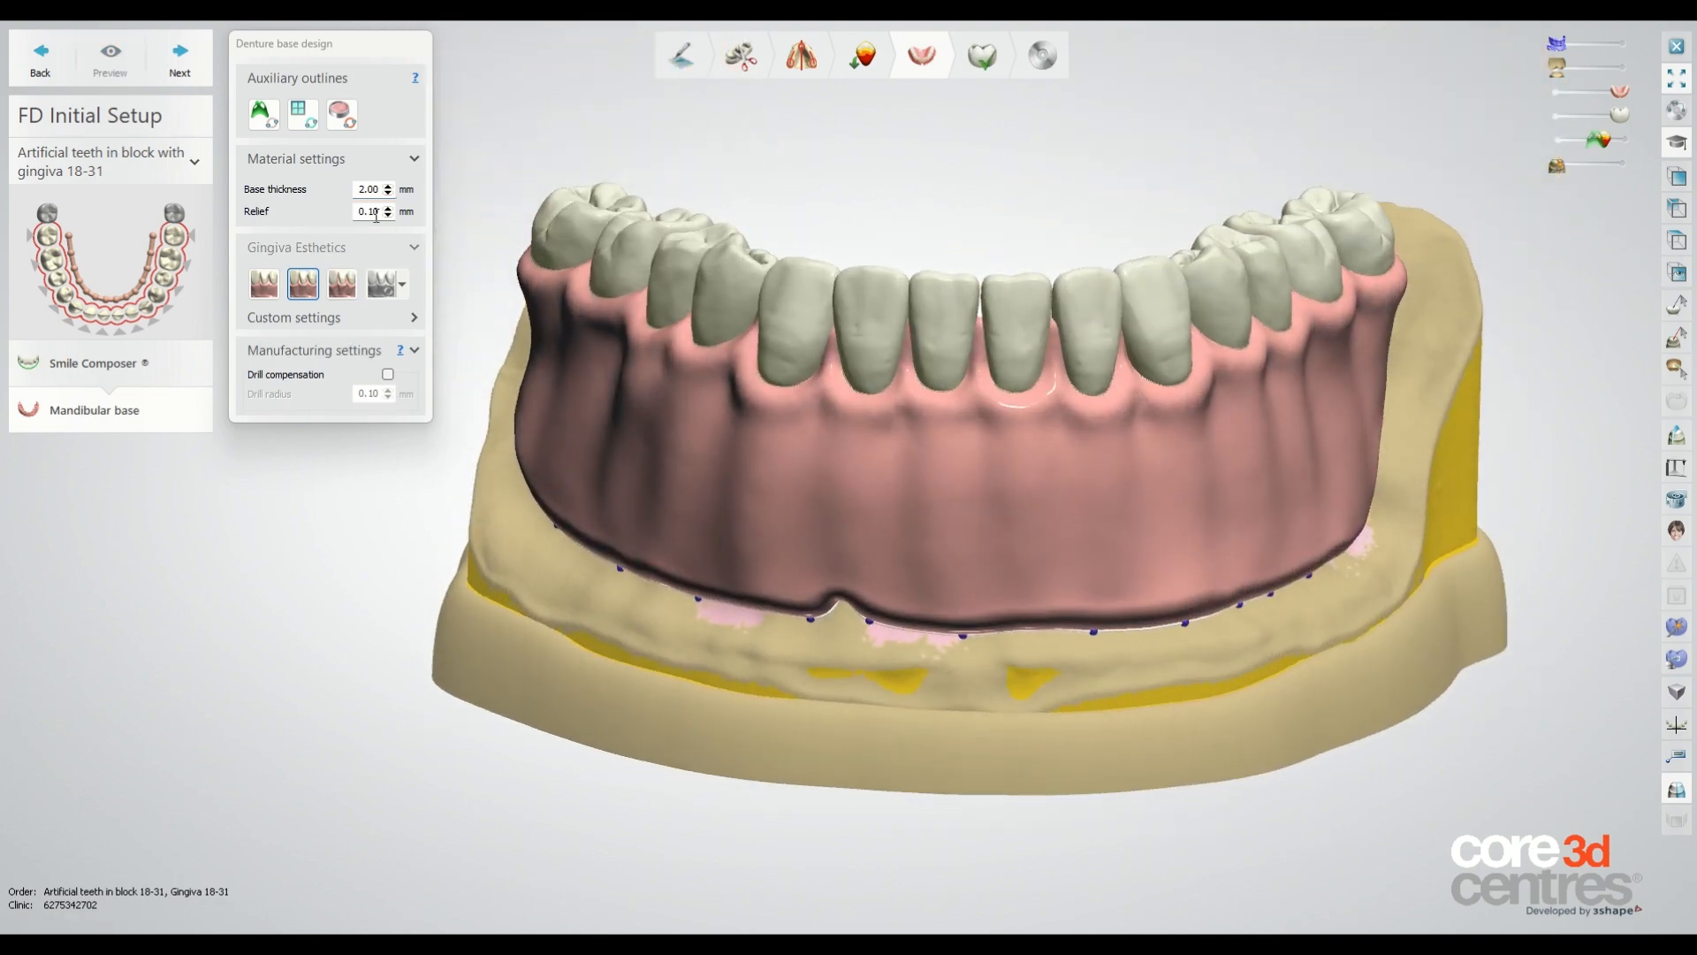
pyautogui.click(193, 53)
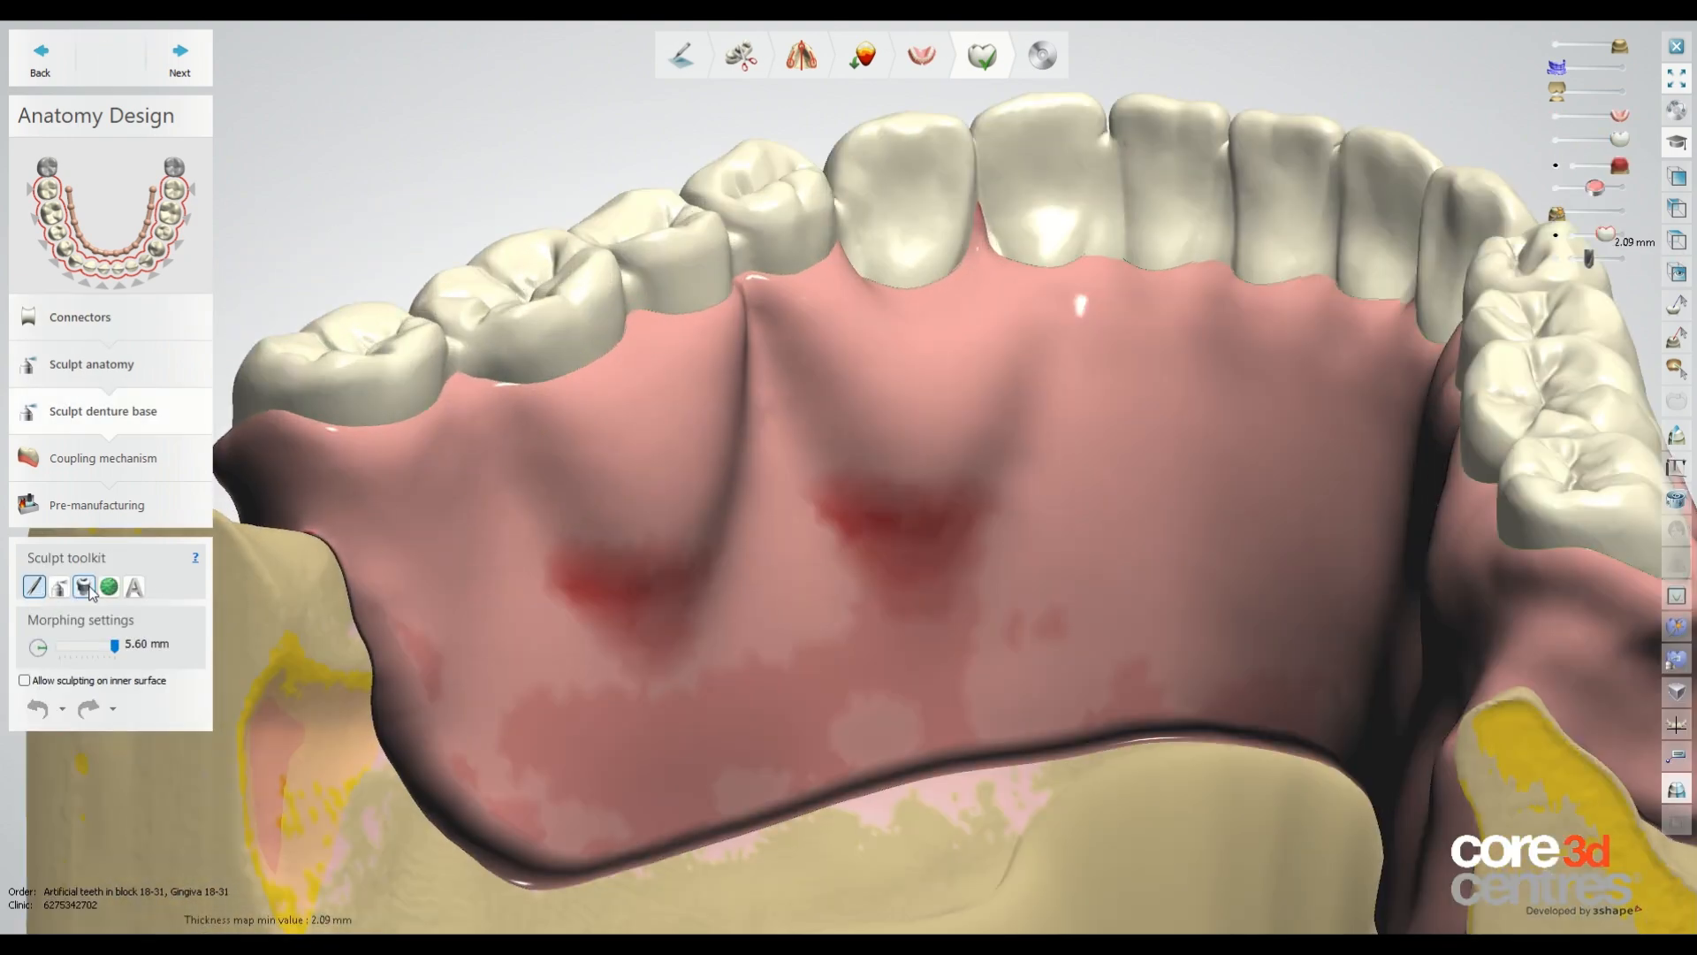
# Sculpt the denture base surface with the wax knife at 3.65 mm size.
pyautogui.click(59, 587)
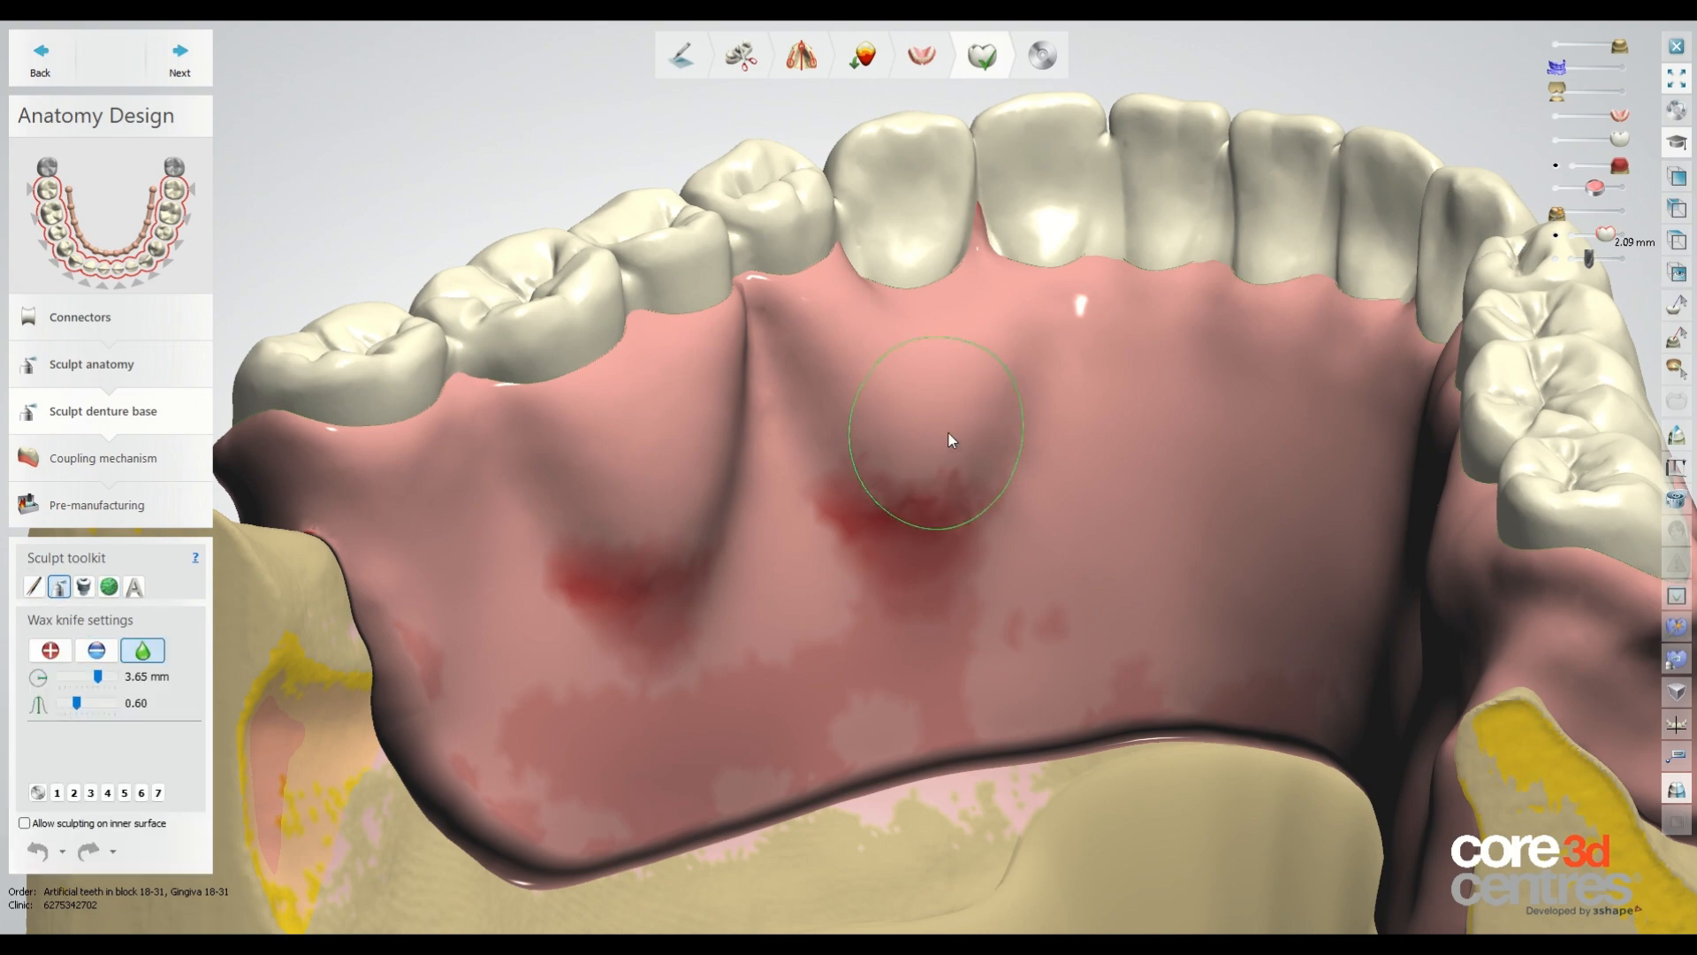
pyautogui.moveTo(928, 428); pyautogui.dragTo(735, 468, button='right')
pyautogui.moveTo(785, 557); pyautogui.dragTo(791, 508)
pyautogui.moveTo(792, 508); pyautogui.dragTo(1180, 483, button='right')
pyautogui.moveTo(1591, 561); pyautogui.dragTo(1596, 526)
pyautogui.moveTo(1596, 526)
pyautogui.mouseDown(button='right')
pyautogui.moveTo(1340, 449)
pyautogui.moveTo(955, 495)
pyautogui.mouseUp(button='right')
# Smooth the lingual surfaces of the denture base with the wax knife at strength 1.00.
pyautogui.click(142, 651)
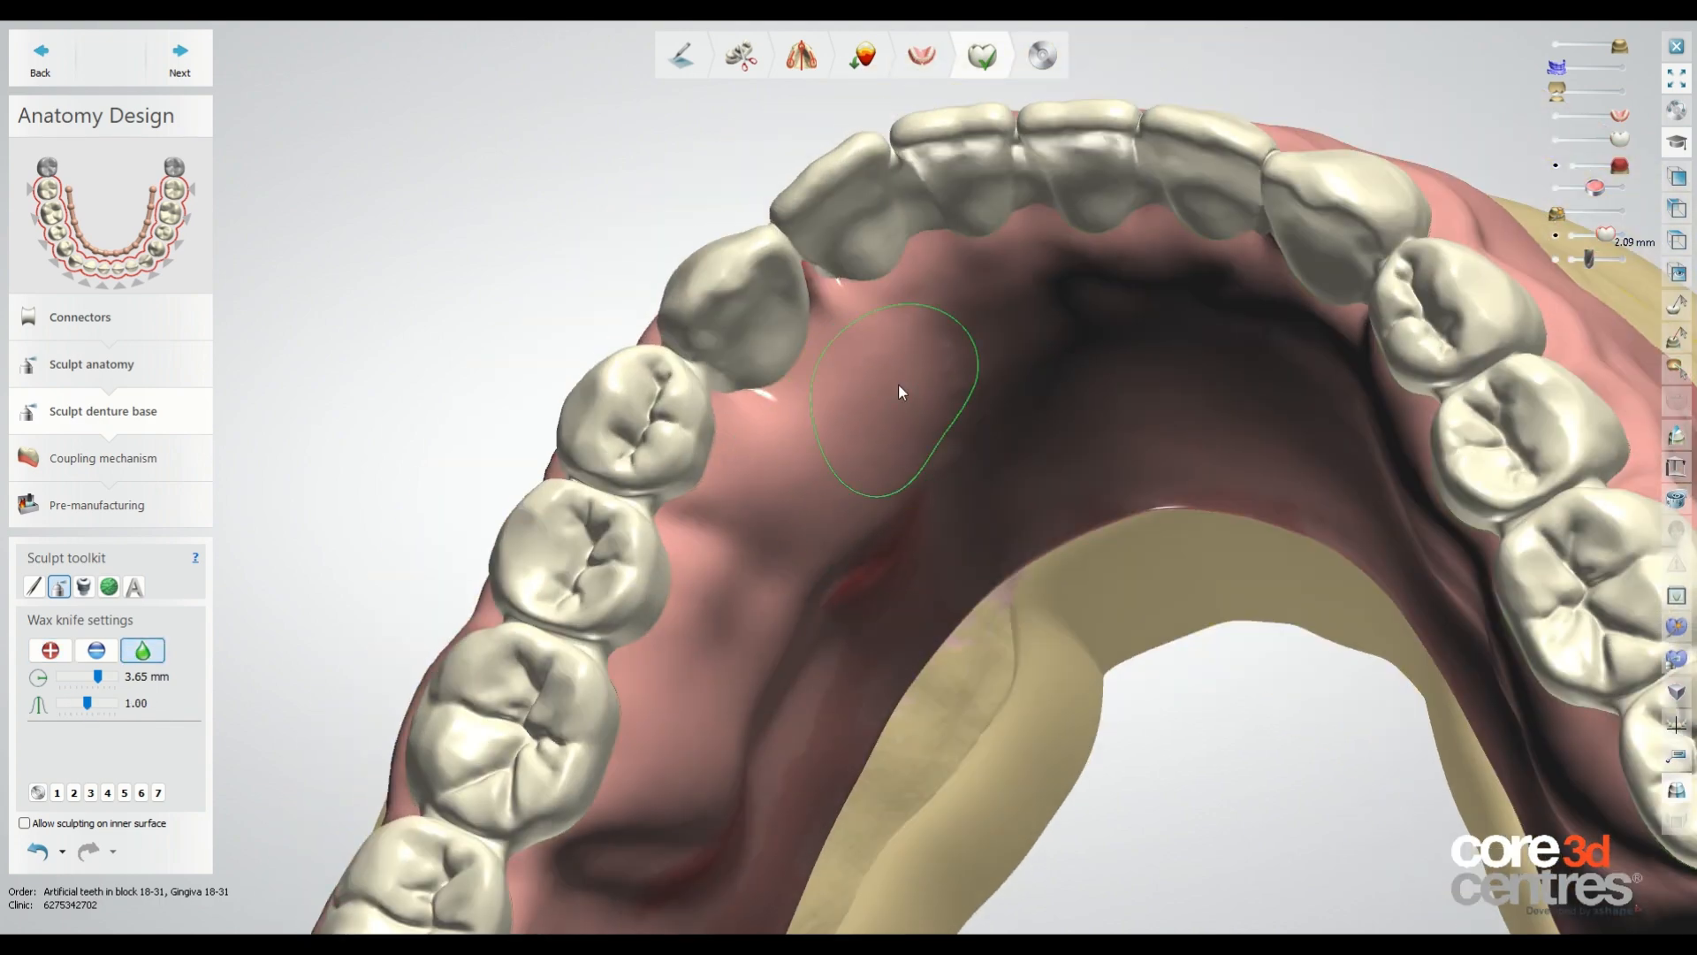
pyautogui.moveTo(696, 783)
pyautogui.mouseDown(button='right')
pyautogui.moveTo(846, 534)
pyautogui.moveTo(708, 508)
pyautogui.mouseUp(button='right')
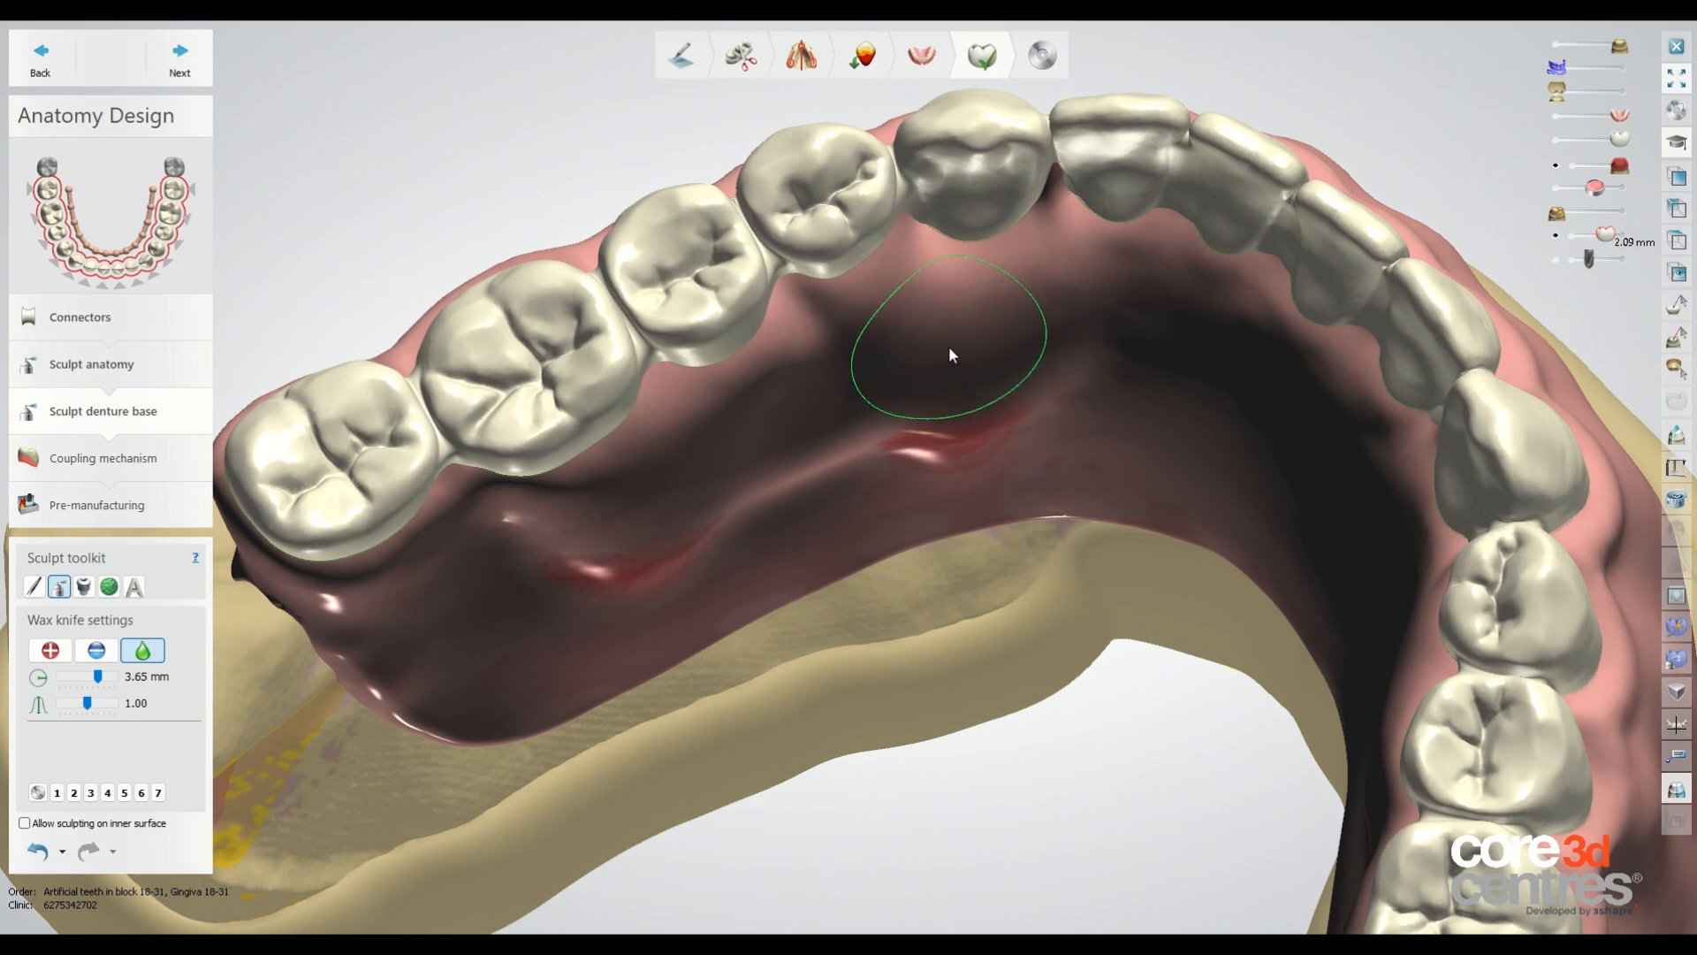
pyautogui.moveTo(1026, 343); pyautogui.dragTo(1050, 375)
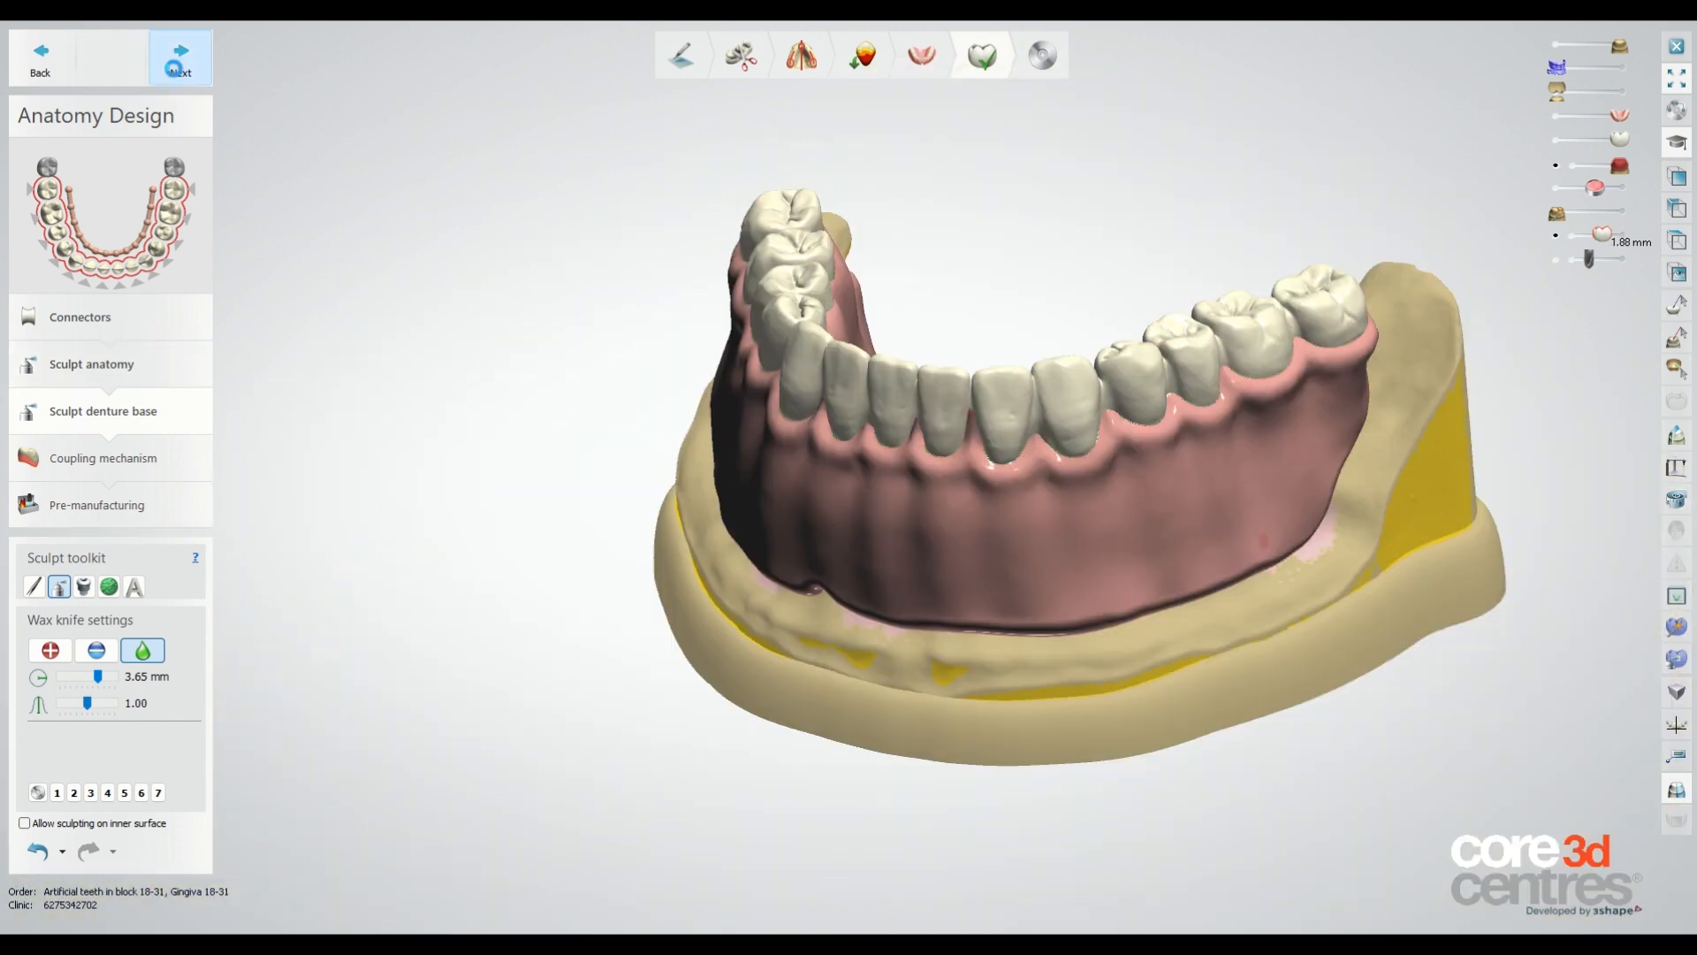
# Advance through the coupling mechanism to pre-manufacturing with the default settings.
pyautogui.click(180, 58)
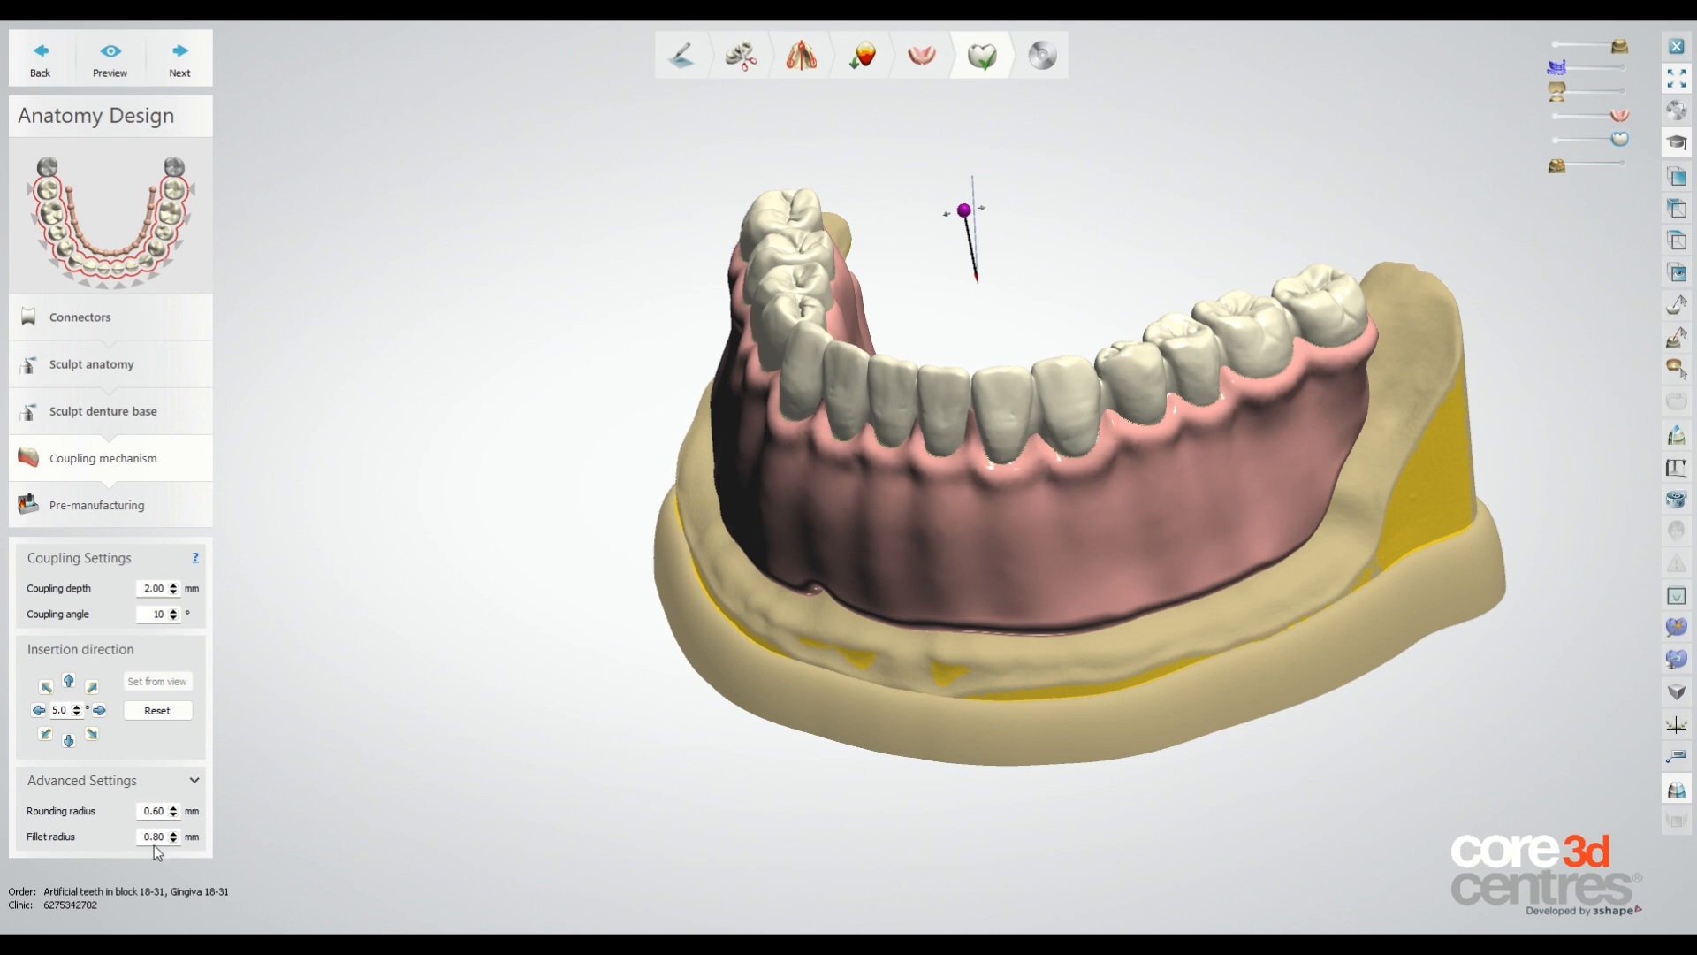
pyautogui.moveTo(606, 511); pyautogui.dragTo(596, 463, button='right')
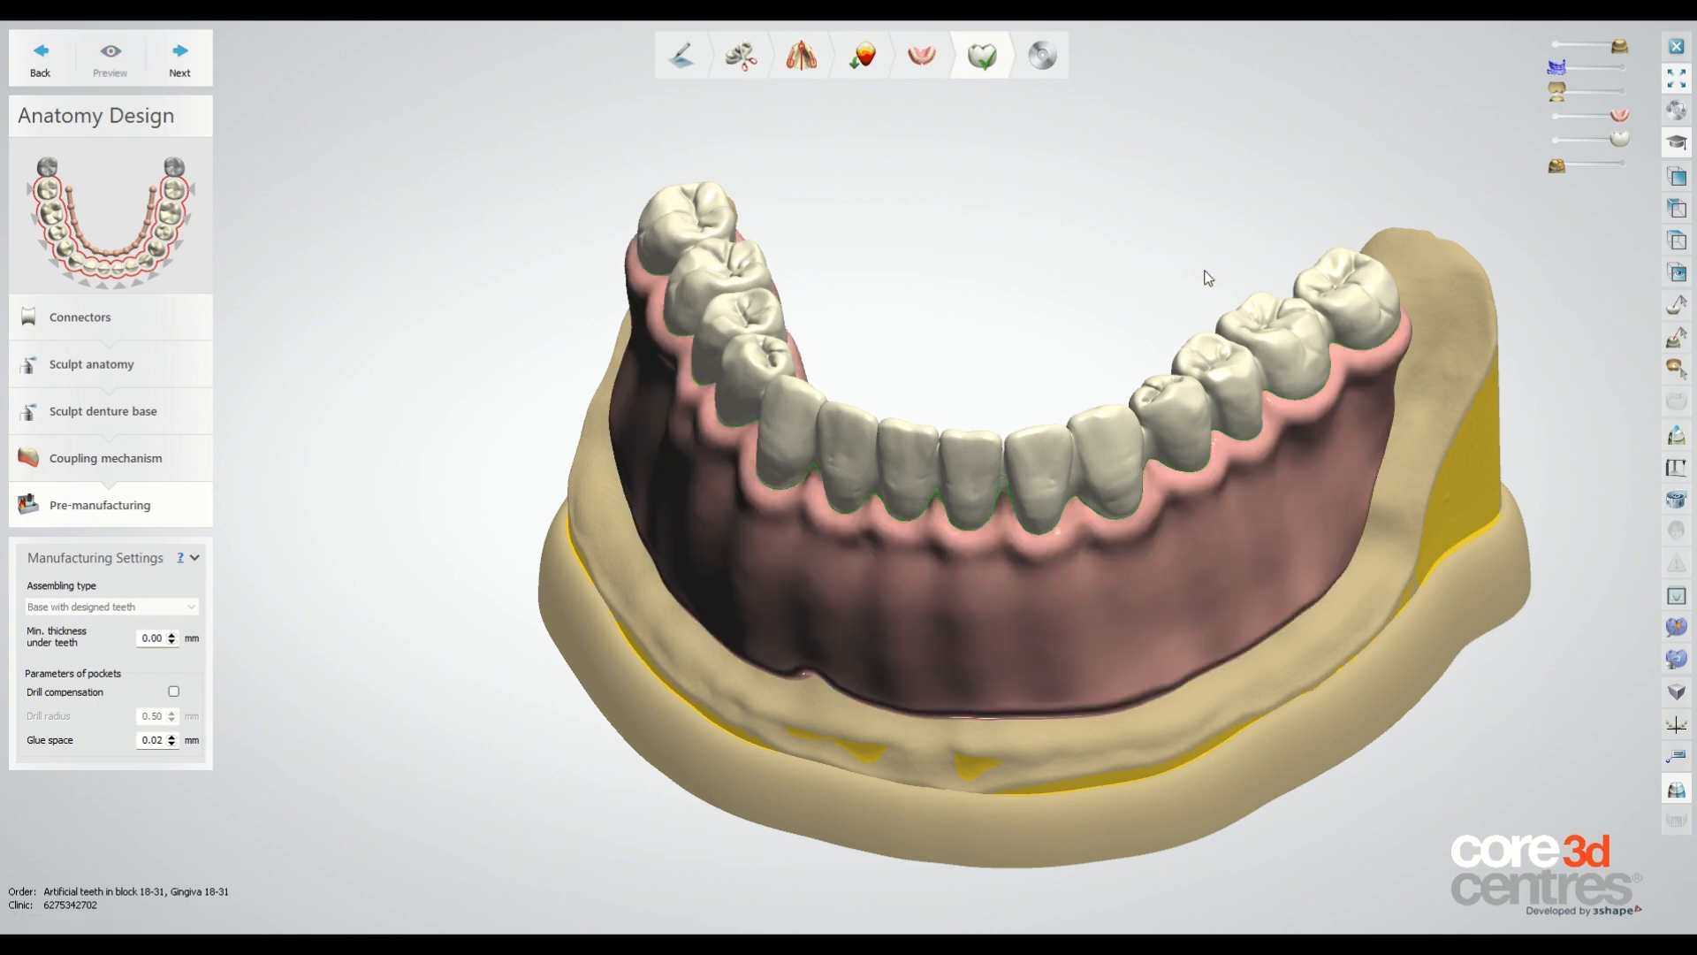
pyautogui.moveTo(1205, 269); pyautogui.dragTo(1154, 236, button='right')
pyautogui.moveTo(1620, 140); pyautogui.dragTo(1524, 138)
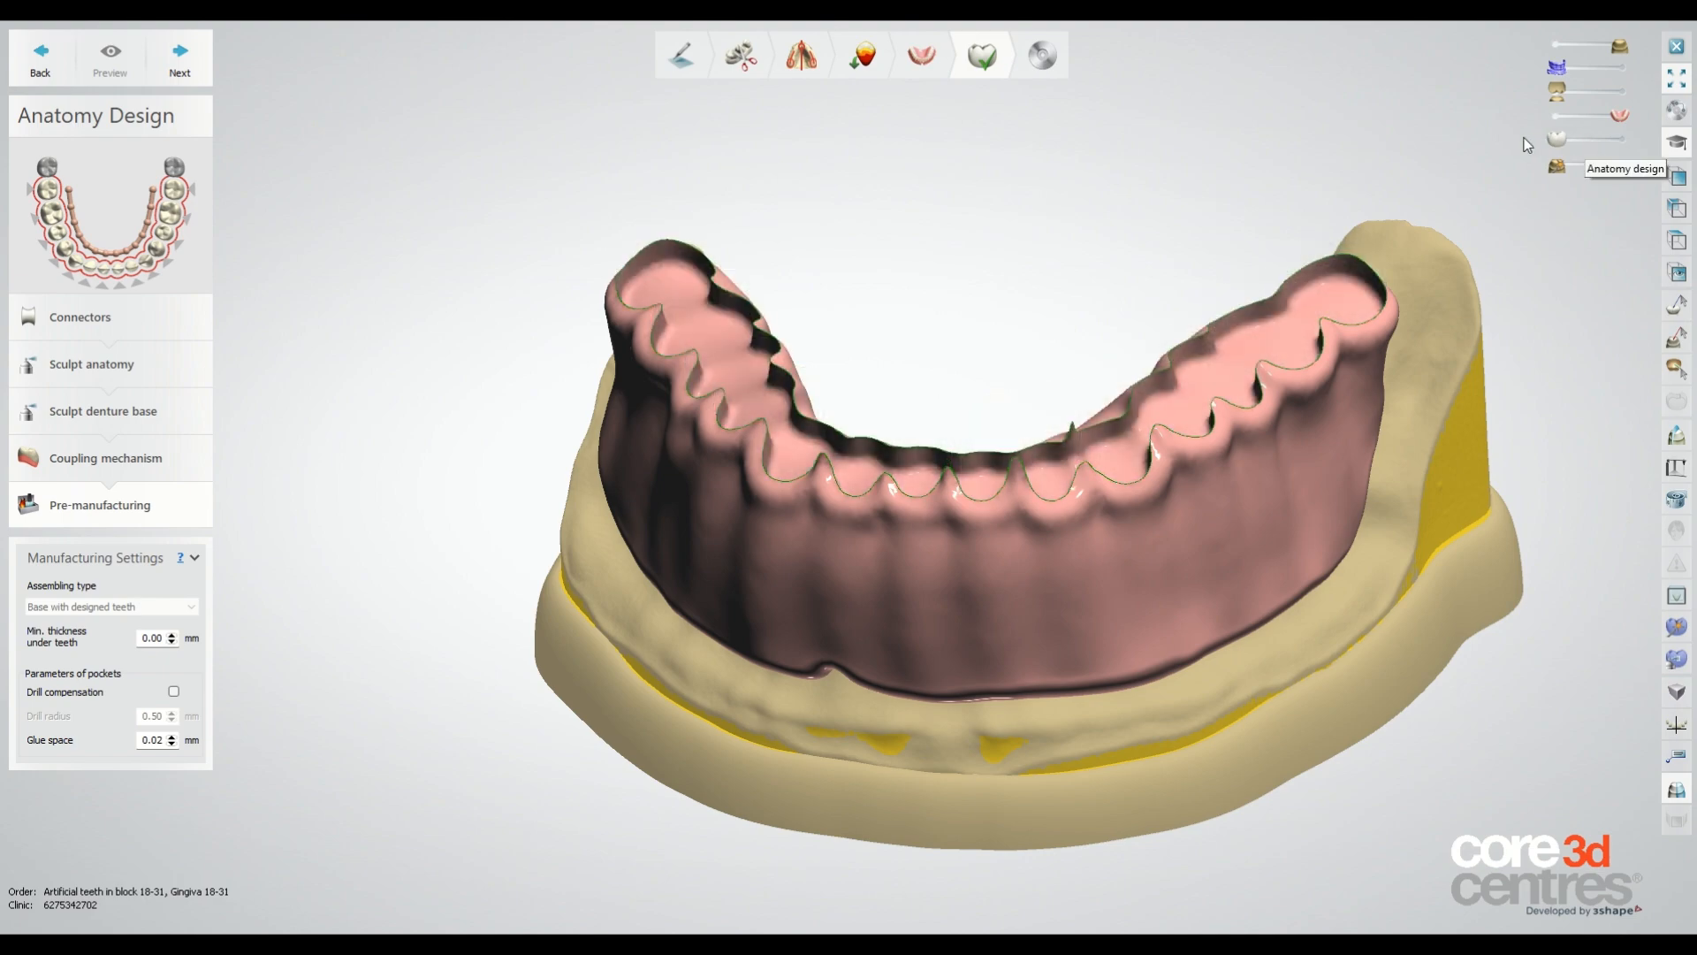
# Inspect the cut gingiva and teeth by toggling the model, teeth and gingiva visibility.
pyautogui.moveTo(1270, 219)
pyautogui.mouseDown(button='right')
pyautogui.moveTo(1264, 281)
pyautogui.moveTo(1263, 204)
pyautogui.moveTo(1239, 229)
pyautogui.mouseUp(button='right')
pyautogui.moveTo(1620, 116); pyautogui.dragTo(1586, 116)
pyautogui.scroll(3, 1256, 495)
pyautogui.moveTo(1248, 504); pyautogui.dragTo(1299, 301, button='right')
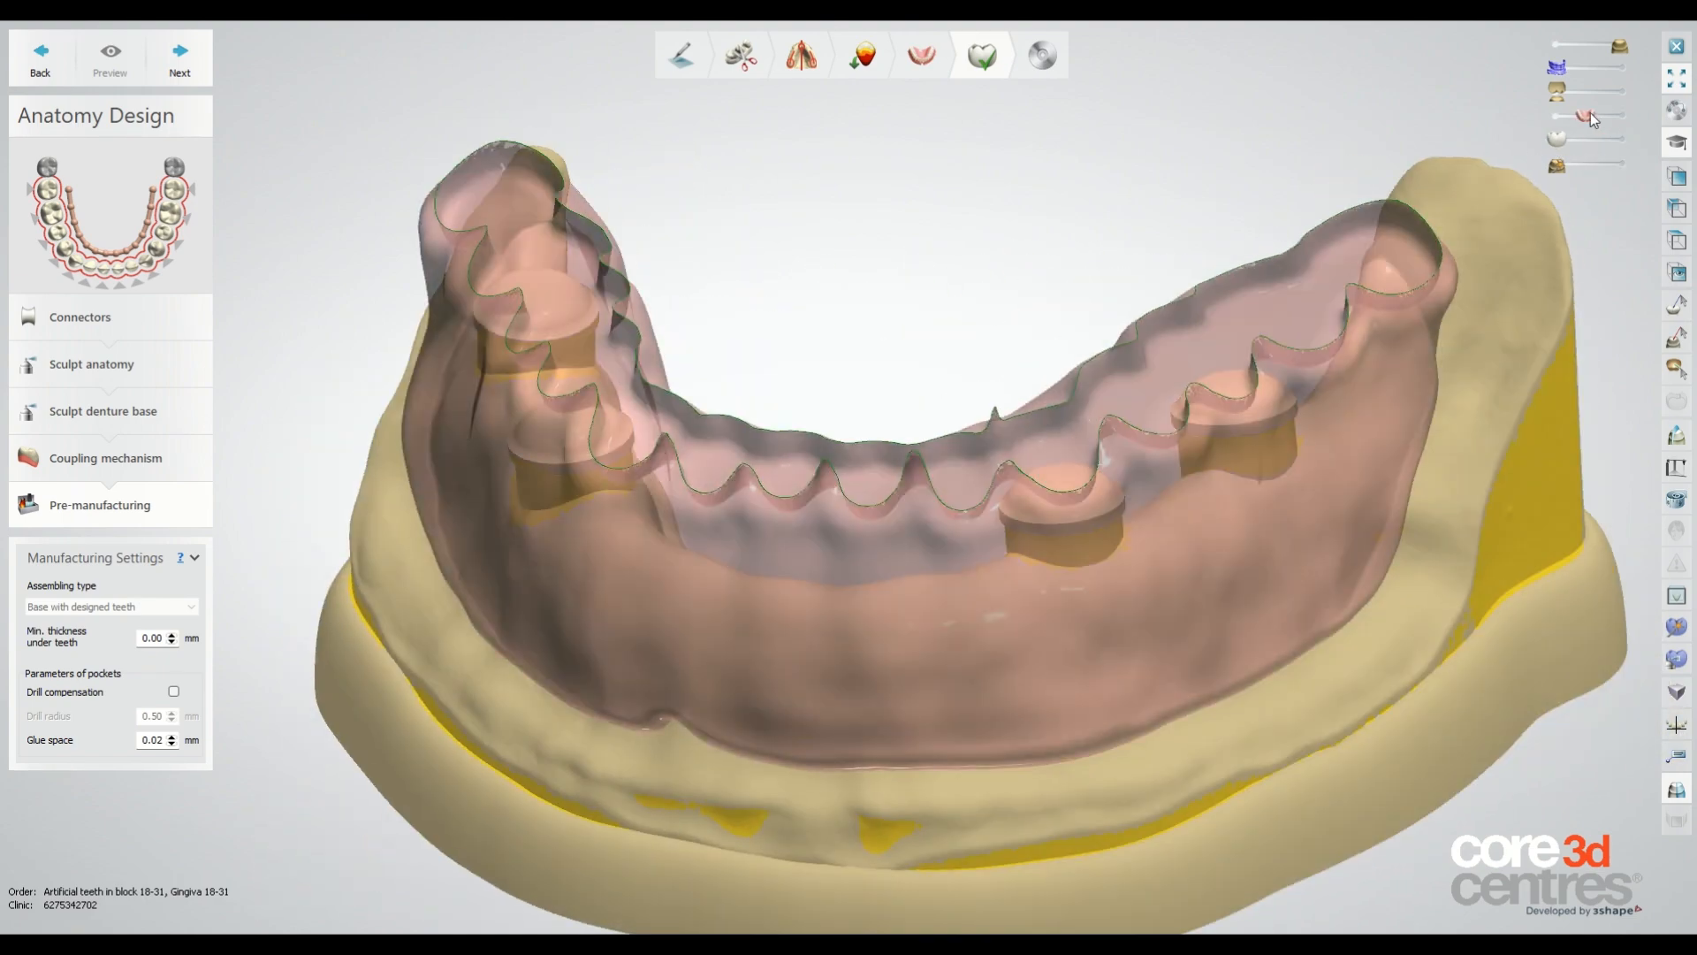
pyautogui.moveTo(1586, 116); pyautogui.dragTo(1620, 116)
pyautogui.moveTo(1619, 46); pyautogui.dragTo(1556, 46)
pyautogui.moveTo(1149, 291); pyautogui.dragTo(1140, 548, button='right')
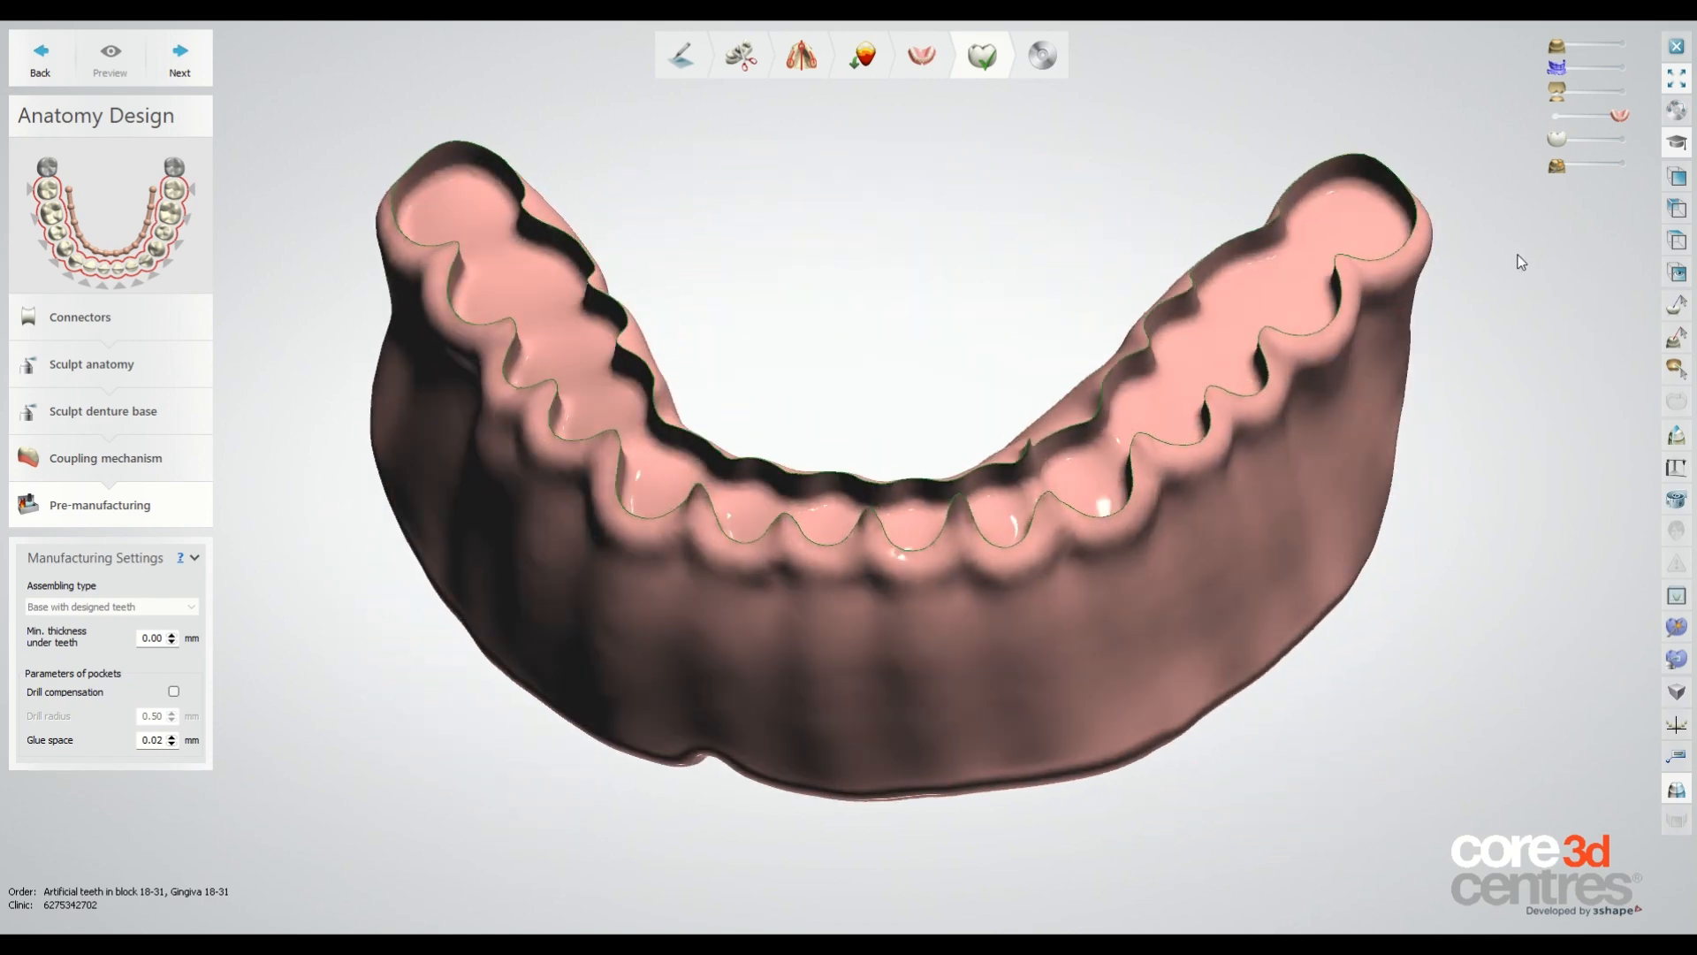
pyautogui.moveTo(1558, 140); pyautogui.dragTo(1635, 142)
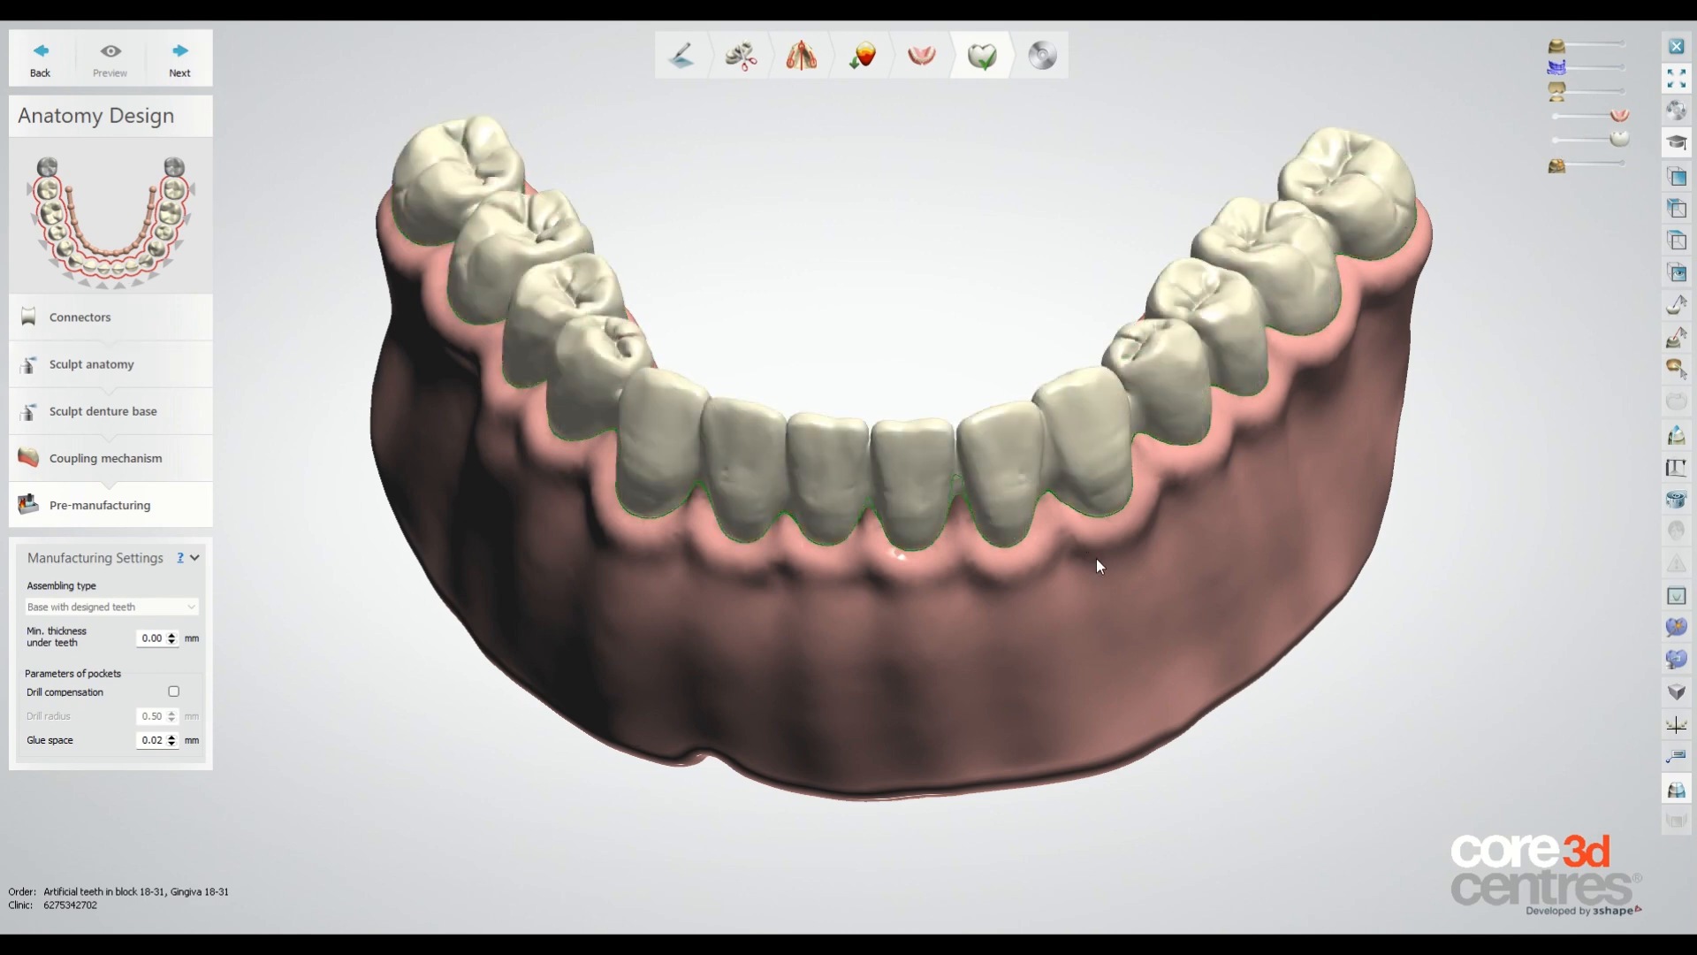
pyautogui.scroll(-2, 1096, 559)
pyautogui.moveTo(1010, 364)
pyautogui.mouseDown(button='right')
pyautogui.moveTo(1015, 320)
pyautogui.moveTo(999, 332)
pyautogui.mouseUp(button='right')
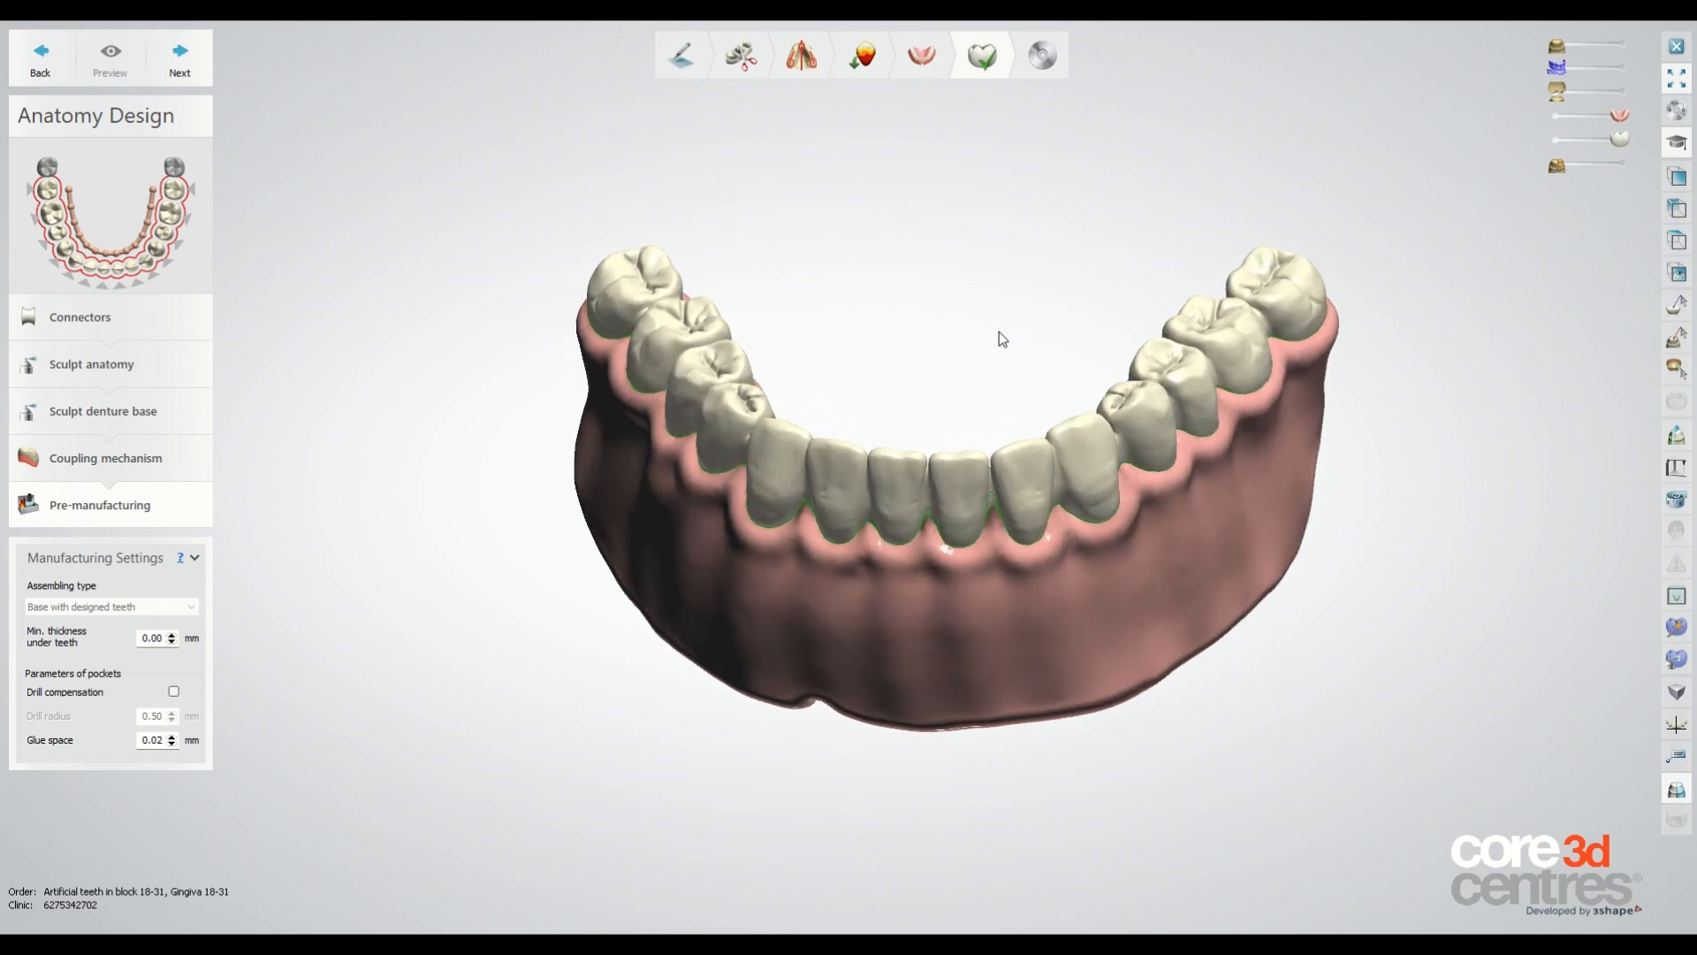
# Finish and save the design, then inspect the completed lower denture from all sides.
pyautogui.click(180, 73)
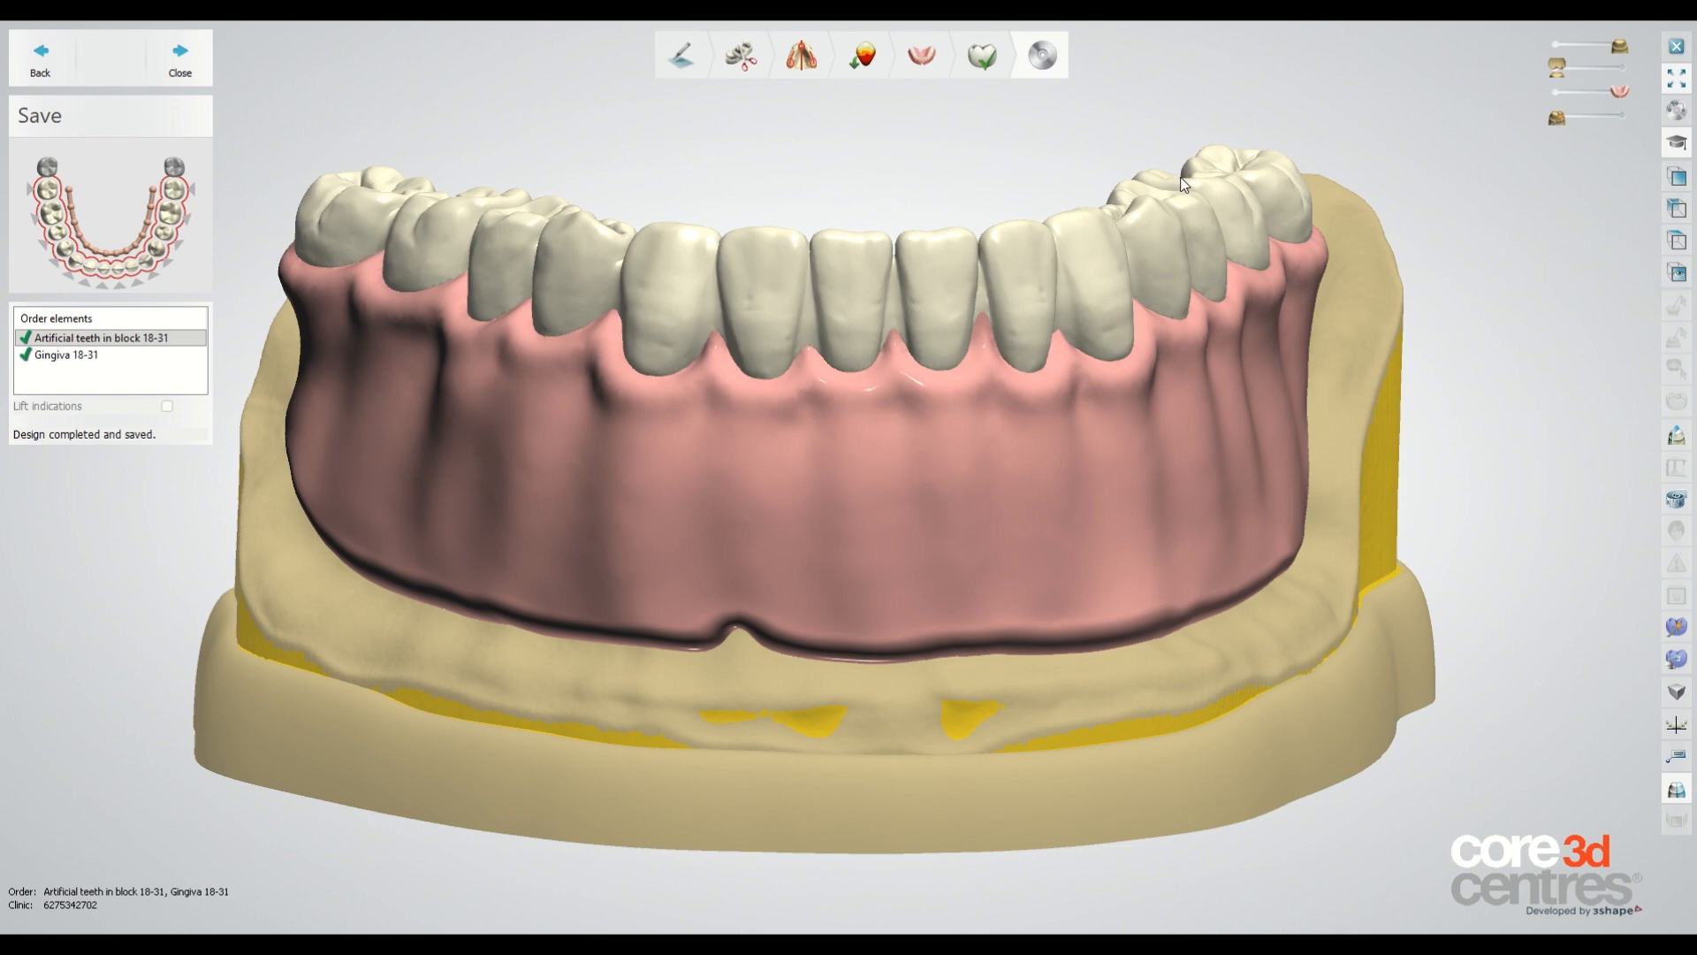
pyautogui.scroll(-3, 1275, 318)
pyautogui.moveTo(1270, 321); pyautogui.dragTo(1266, 356, button='right')
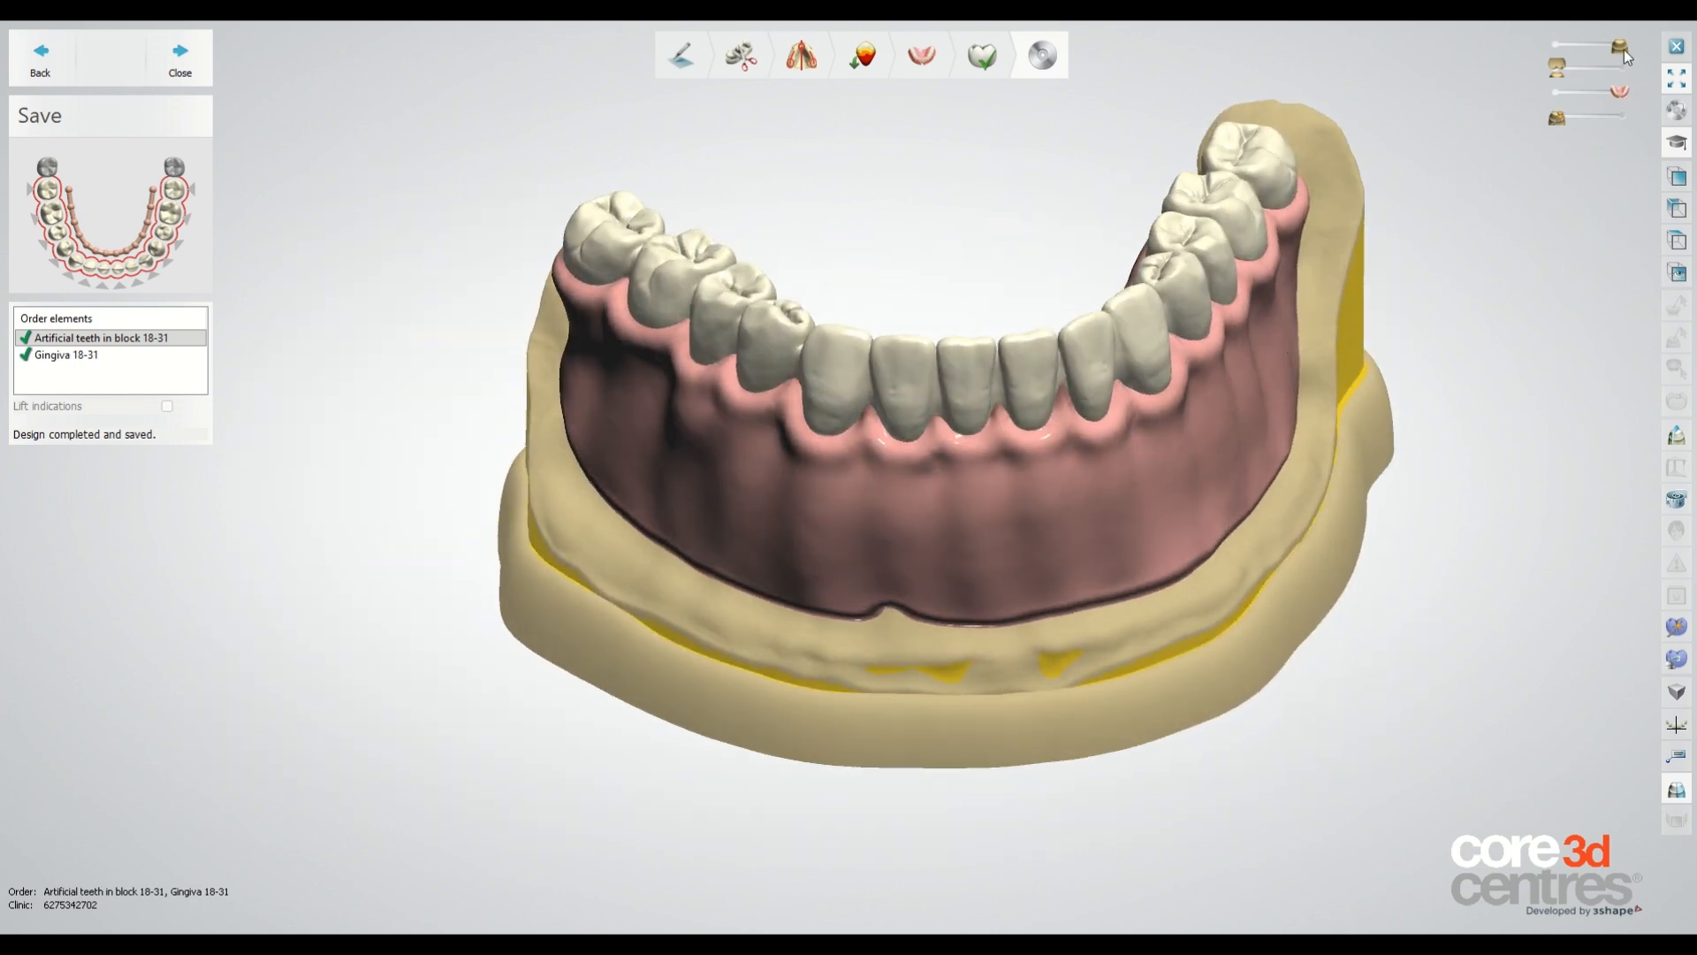
pyautogui.moveTo(1625, 49); pyautogui.dragTo(1545, 44)
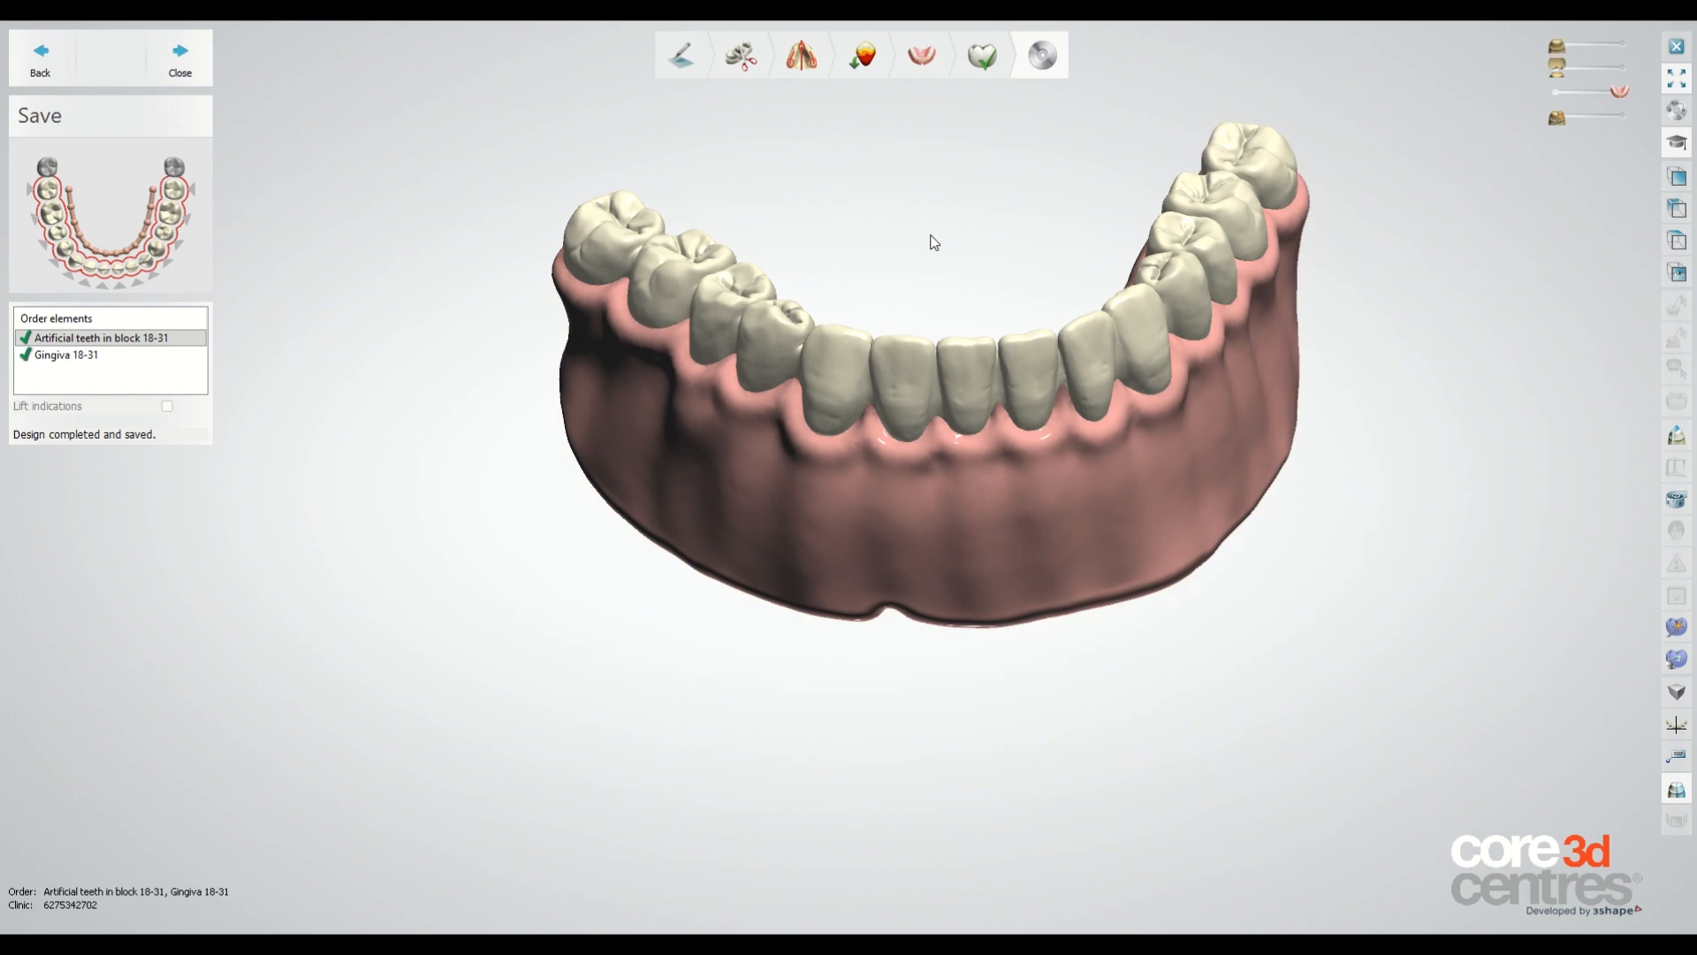
pyautogui.moveTo(618, 300); pyautogui.dragTo(936, 239, button='right')
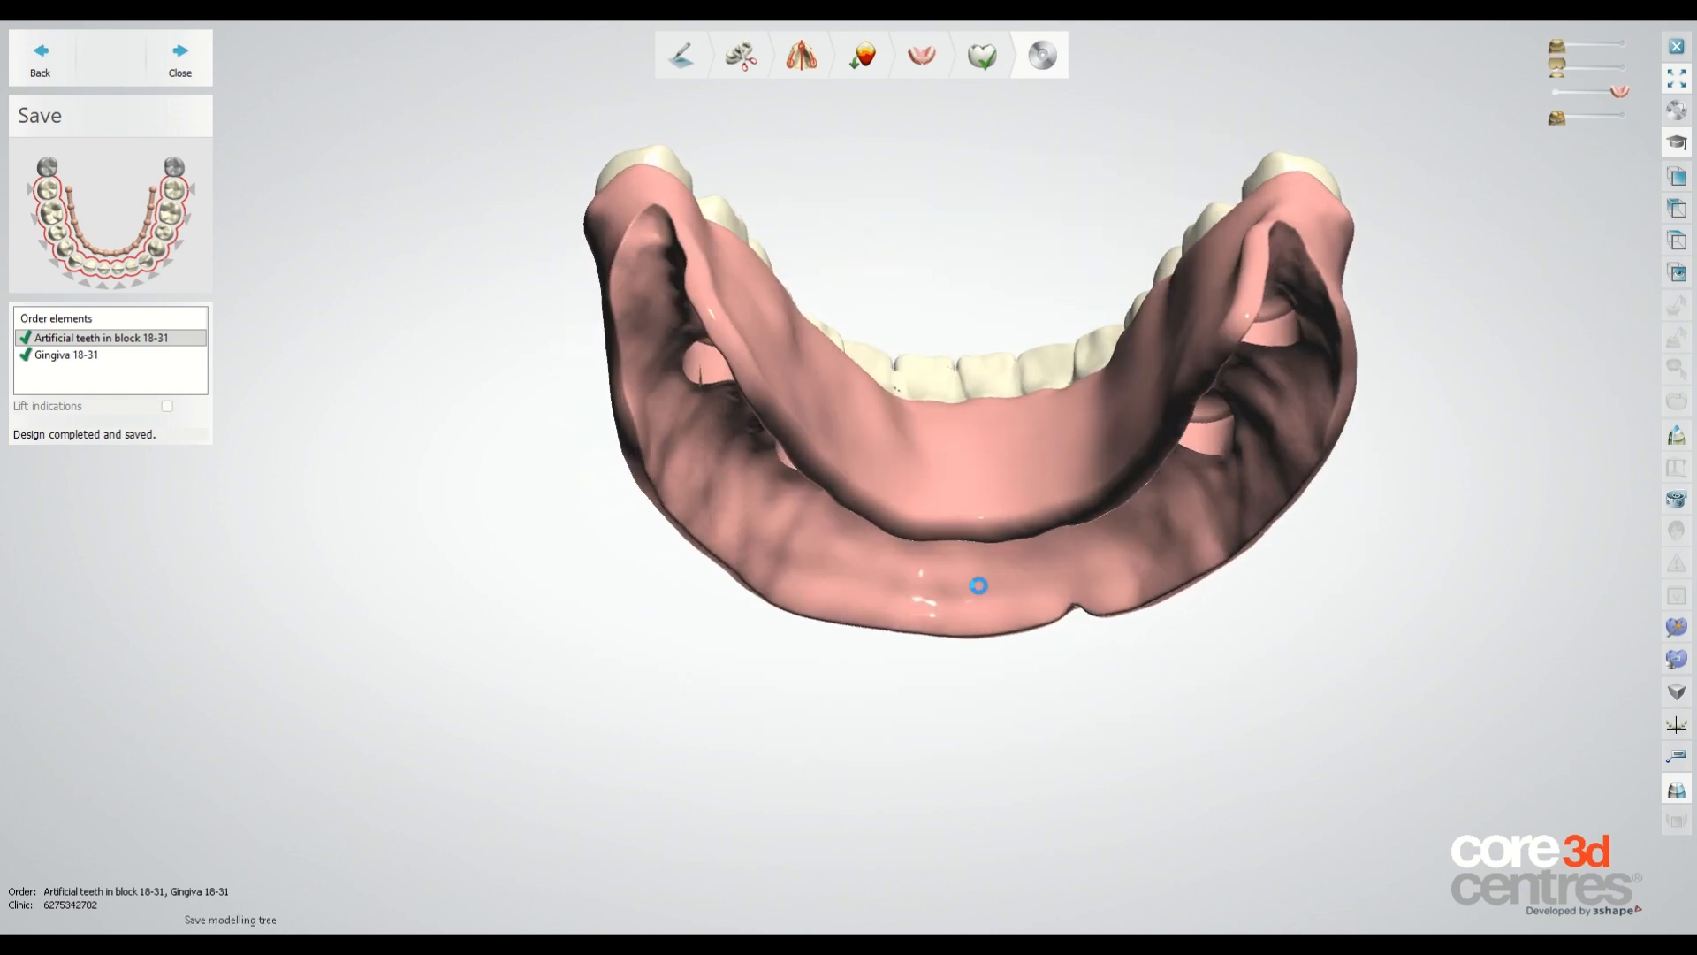
pyautogui.moveTo(989, 668); pyautogui.dragTo(493, 440, button='right')
pyautogui.scroll(10, 824, 433)
pyautogui.scroll(-10, 796, 394)
pyautogui.scroll(-3, 637, 502)
pyautogui.scroll(3, 778, 320)
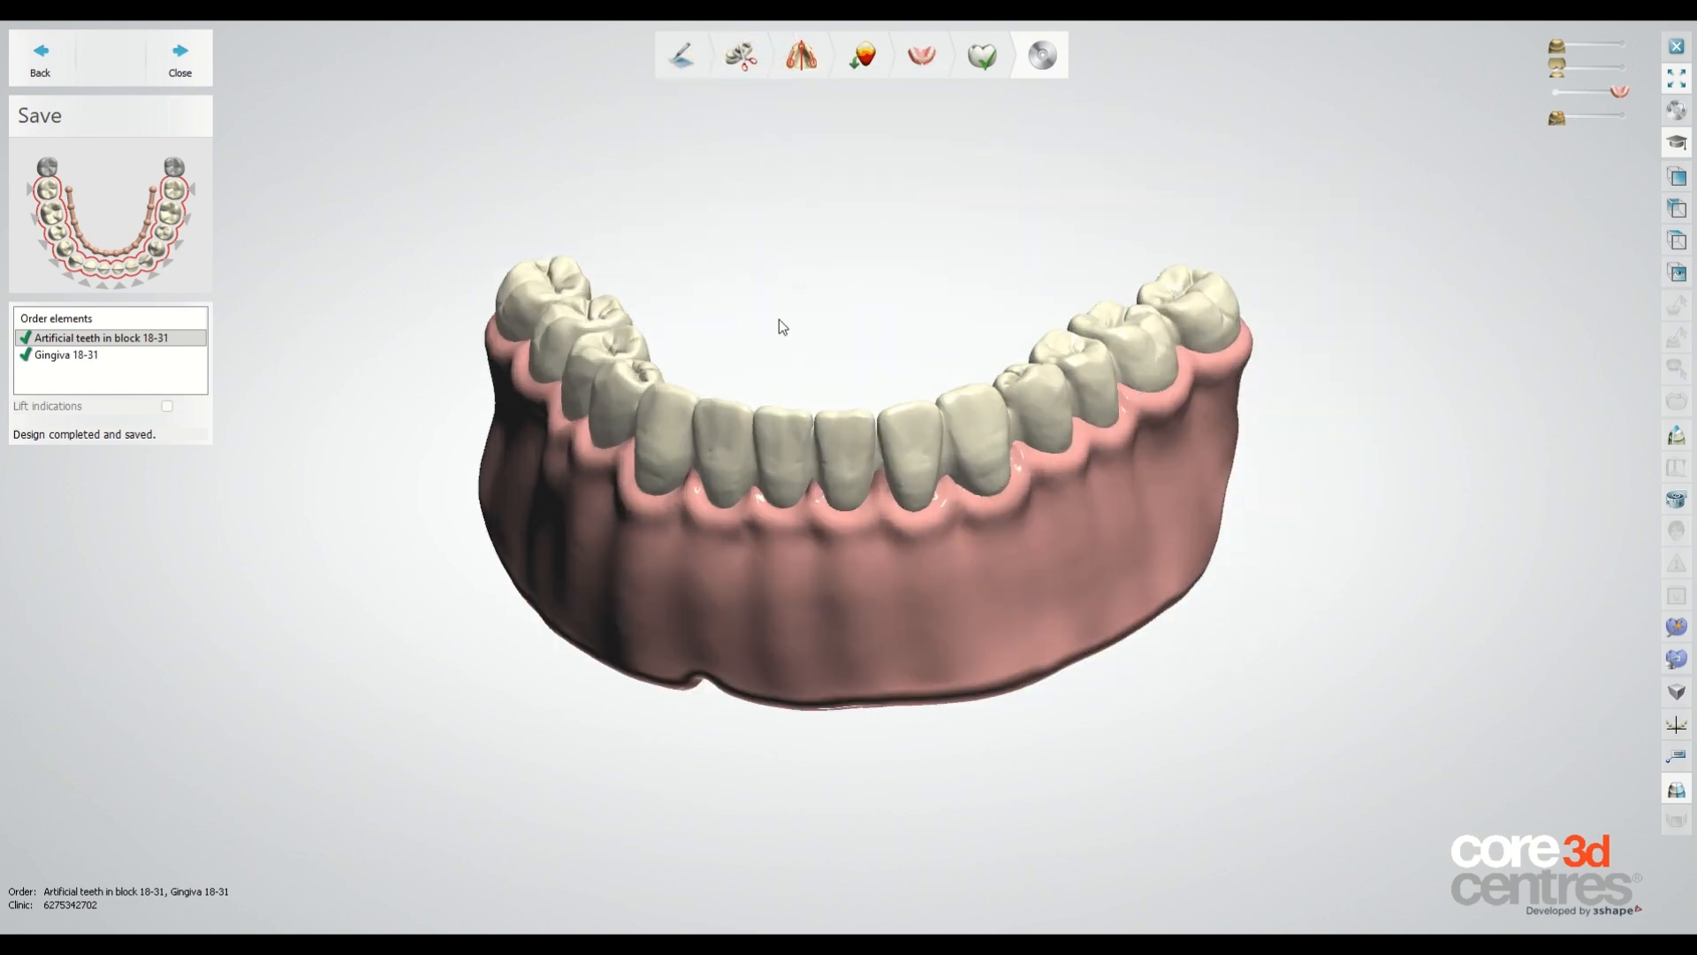